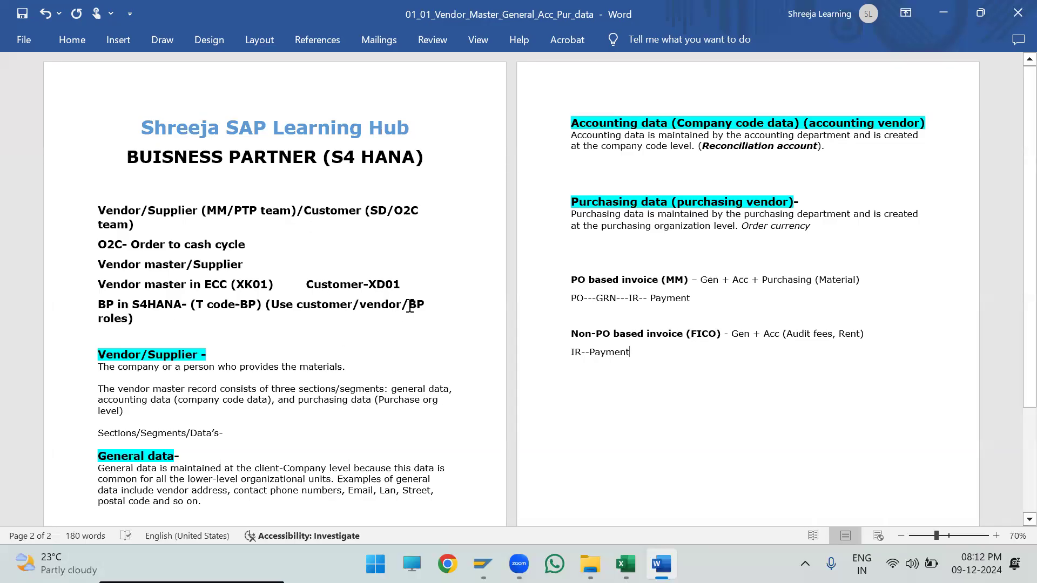
- Review the notes on the ECC vendor and customer transaction codes and the S4HANA BP roles on the first page
{"action": "left_click_drag", "start_coordinate": [423, 308], "coordinate": [129, 323]}
{"action": "left_click", "coordinate": [142, 332]}
{"action": "left_click", "coordinate": [409, 306]}
{"action": "left_click_drag", "start_coordinate": [472, 304], "coordinate": [130, 324]}
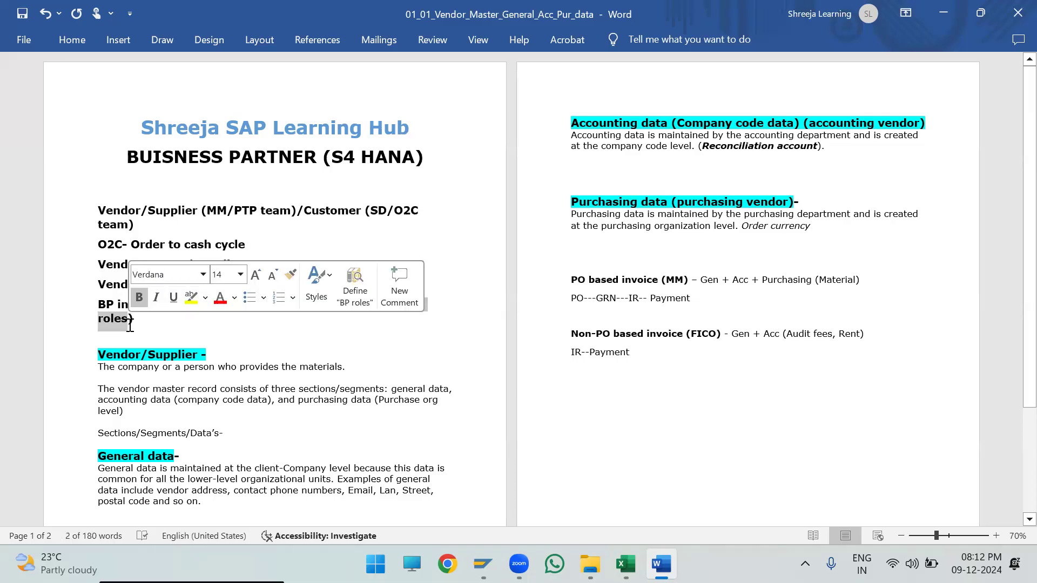
{"action": "left_click", "coordinate": [134, 324]}
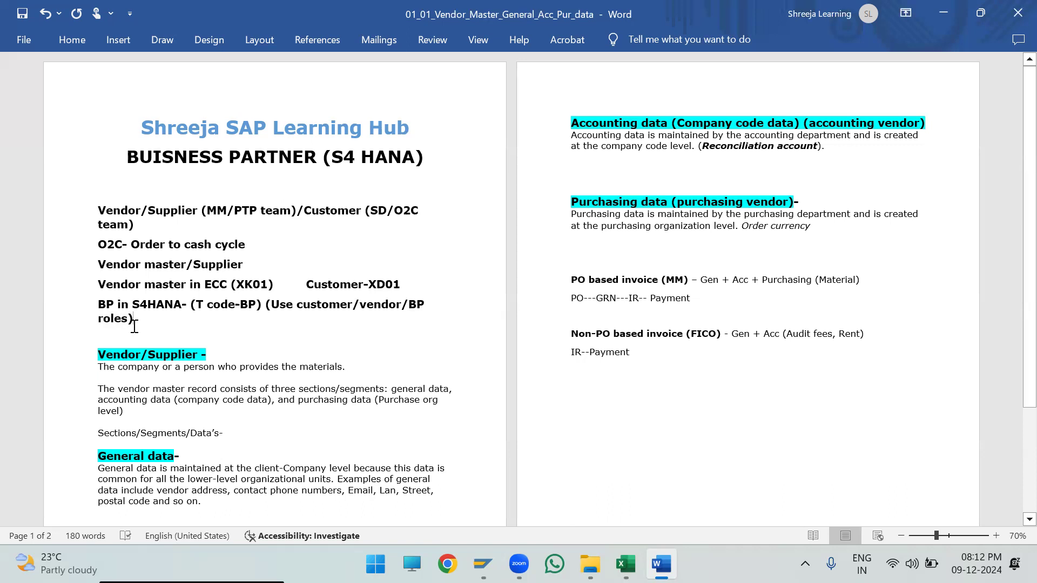
{"action": "left_click_drag", "start_coordinate": [134, 324], "coordinate": [95, 302]}
{"action": "left_click", "coordinate": [113, 300]}
{"action": "left_click", "coordinate": [408, 319]}
{"action": "left_click_drag", "start_coordinate": [410, 305], "coordinate": [123, 324]}
{"action": "left_click", "coordinate": [99, 287]}
{"action": "left_click_drag", "start_coordinate": [98, 288], "coordinate": [391, 278]}
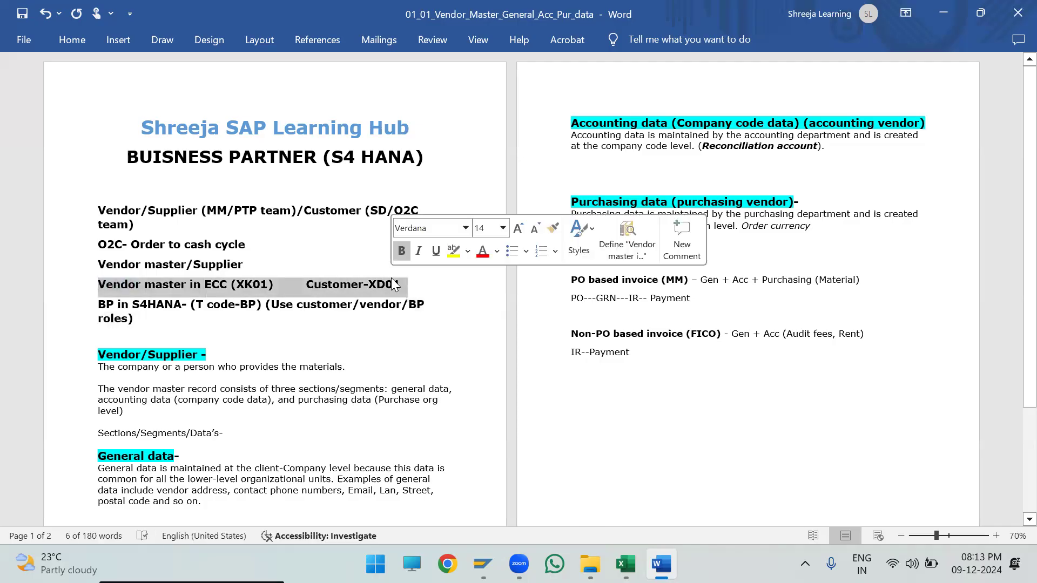
{"action": "left_click", "coordinate": [159, 331]}
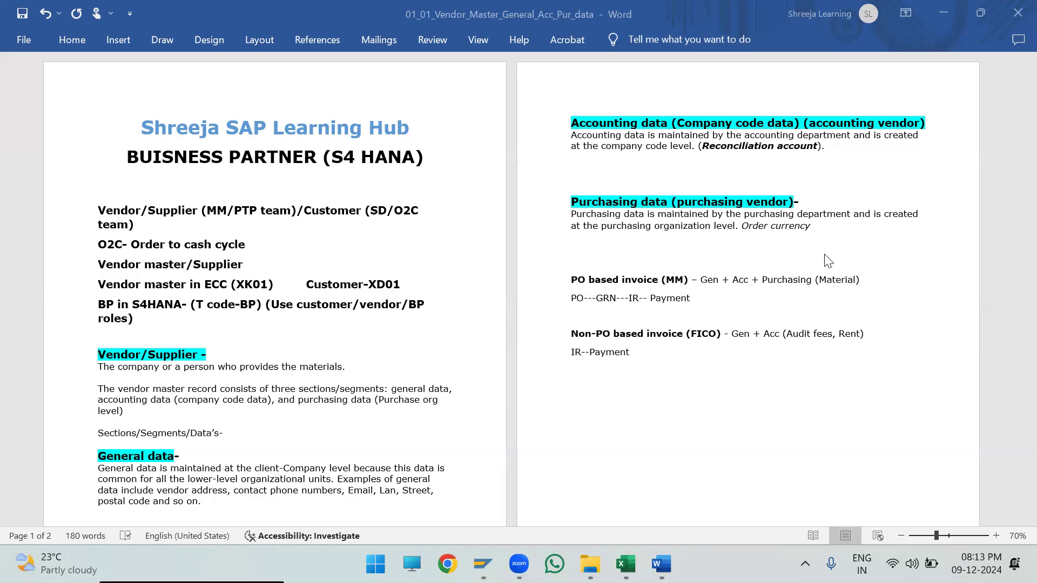
- Examine which data sections the PO based (MM) and Non-PO based (FICO) invoices require in the notes
{"action": "left_click_drag", "start_coordinate": [568, 279], "coordinate": [721, 280]}
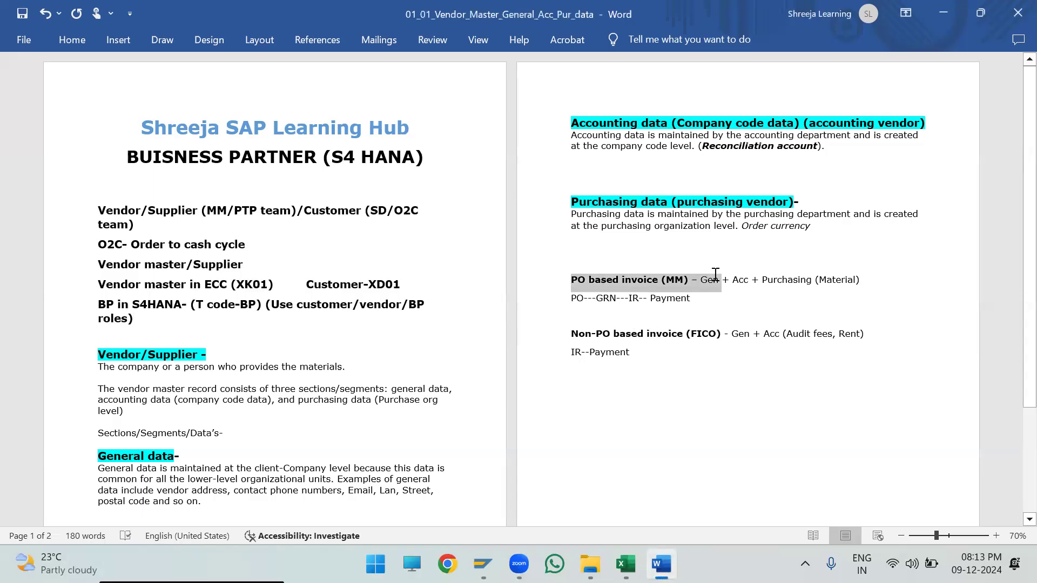
{"action": "left_click", "coordinate": [816, 267]}
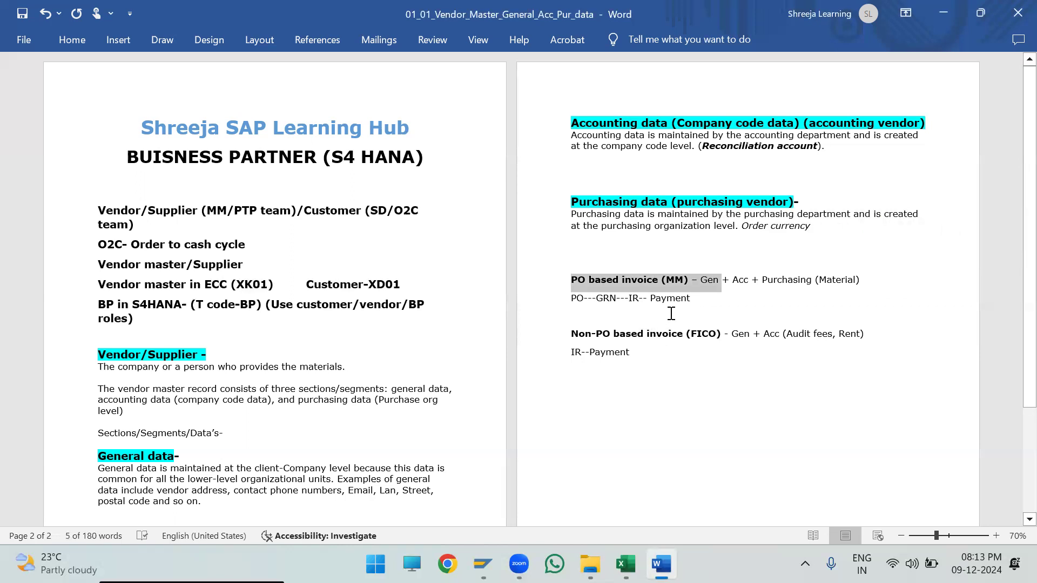
{"action": "left_click", "coordinate": [702, 273]}
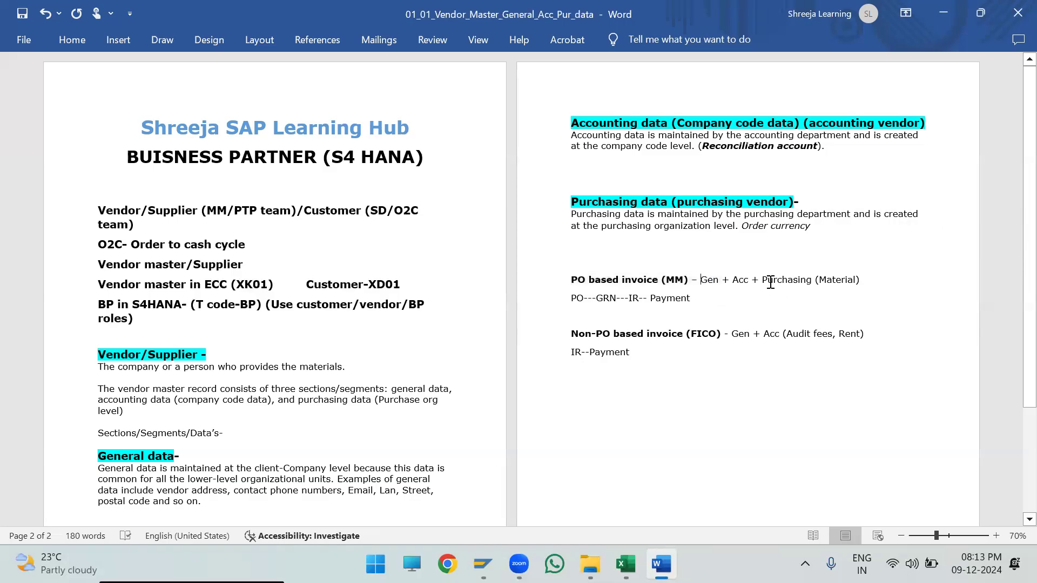
{"action": "left_click_drag", "start_coordinate": [859, 280], "coordinate": [704, 281]}
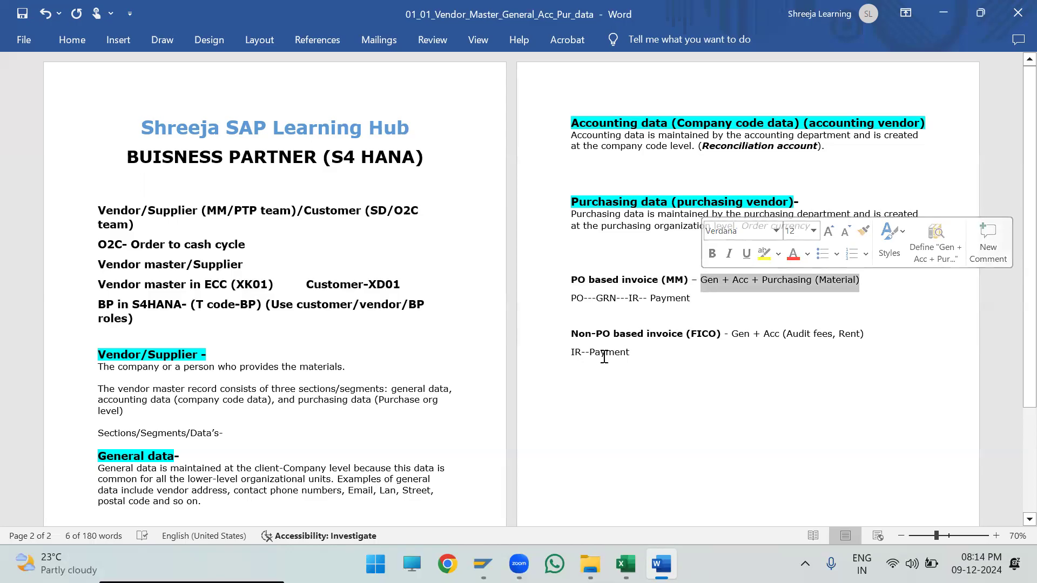
{"action": "left_click_drag", "start_coordinate": [571, 333], "coordinate": [637, 351]}
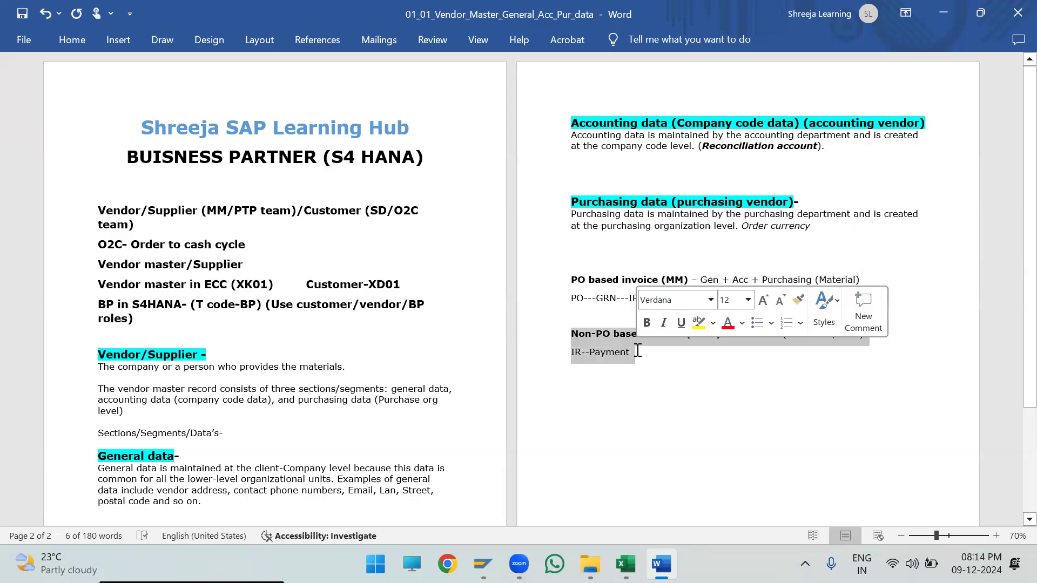
{"action": "left_click", "coordinate": [795, 338]}
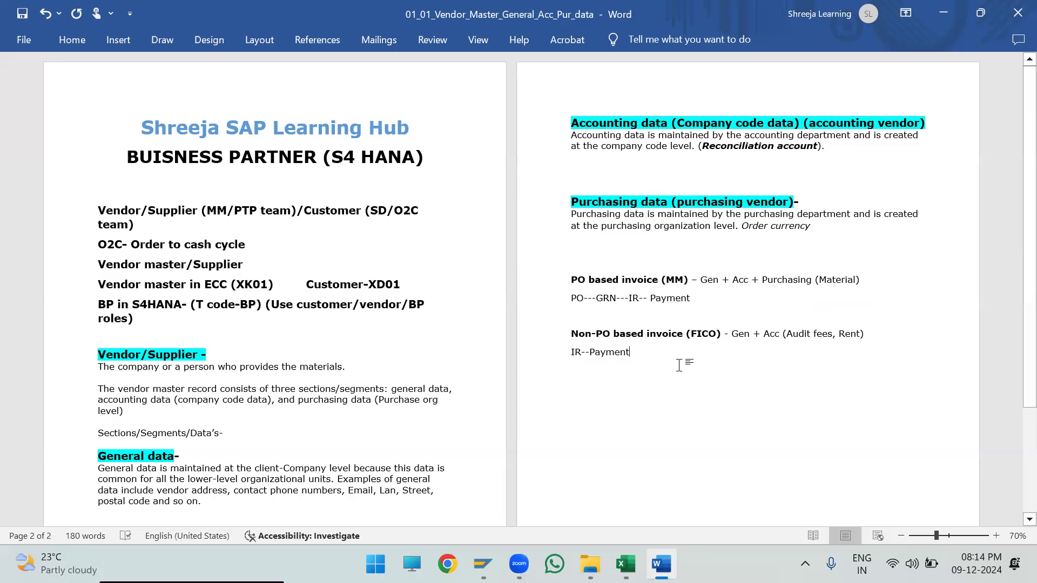
- Switch to the Business partner in S4_HANA workbook in Excel and show the top of the BP_Config sheet at 115% zoom
{"action": "left_click", "coordinate": [625, 564]}
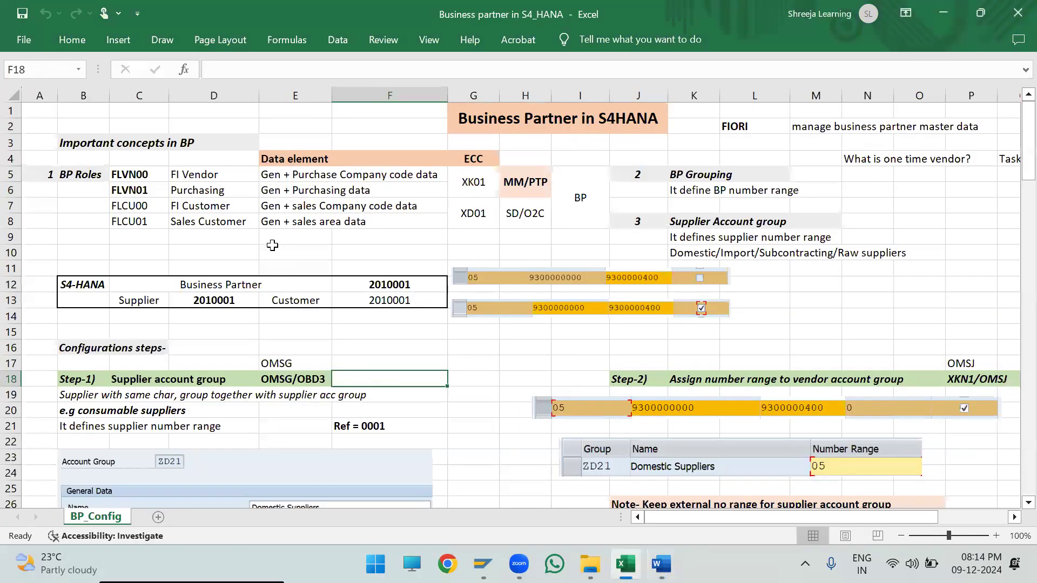
{"action": "scroll", "coordinate": [272, 246], "scroll_direction": "up", "scroll_amount": 3}
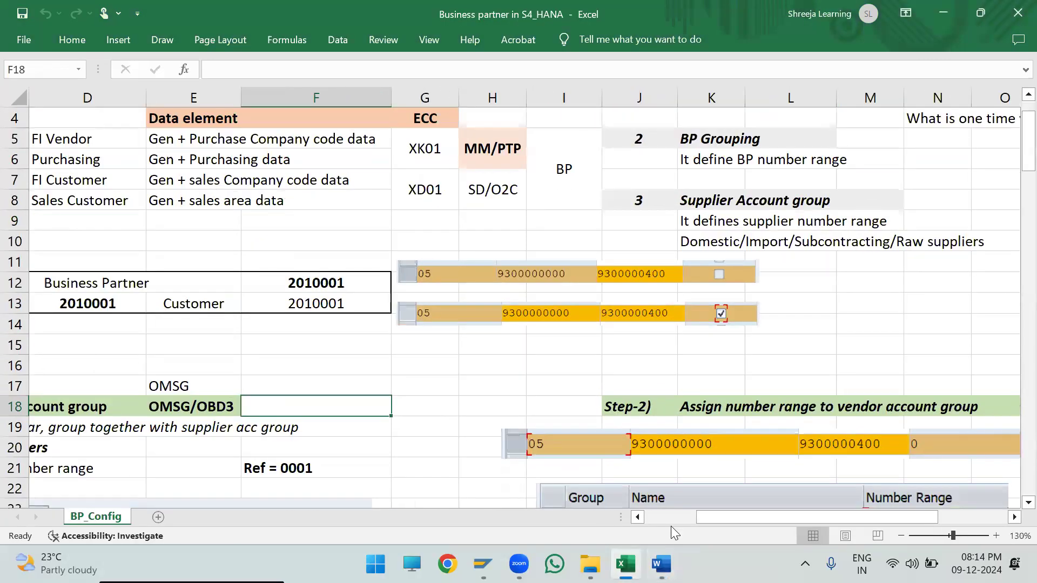
{"action": "scroll", "coordinate": [606, 472], "scroll_direction": "down", "scroll_amount": 1}
{"action": "scroll", "coordinate": [448, 336], "scroll_direction": "up", "scroll_amount": 1}
{"action": "scroll", "coordinate": [437, 332], "scroll_direction": "up", "scroll_amount": 1}
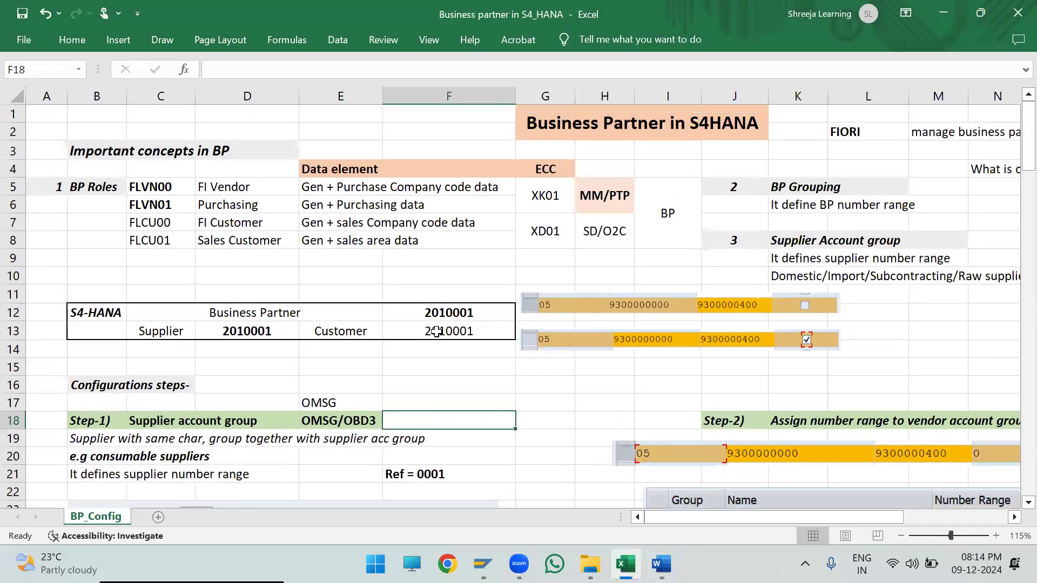
{"action": "key", "text": "alt+Tab"}
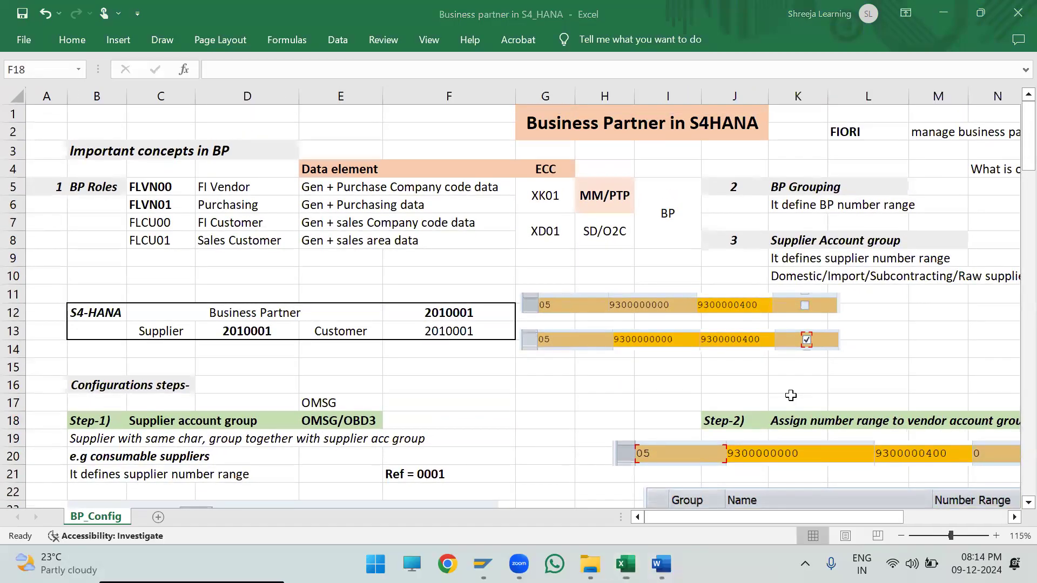
{"action": "key", "text": "alt+Tab"}
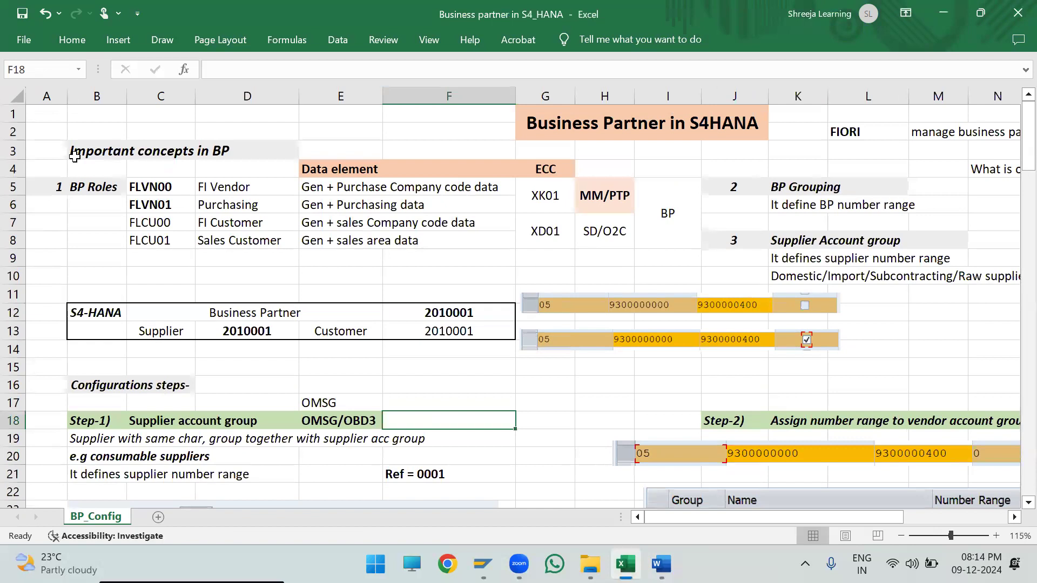
- Review the BP Roles list under the important concepts, including the FLVN00 FI Vendor role and its data element
{"action": "left_click_drag", "start_coordinate": [74, 152], "coordinate": [264, 144]}
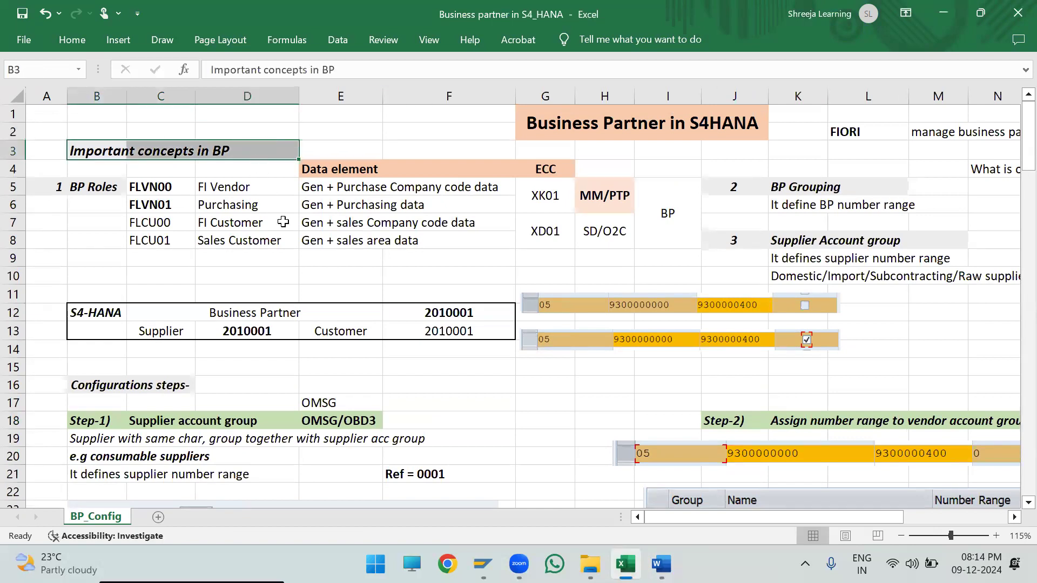
{"action": "left_click_drag", "start_coordinate": [50, 186], "coordinate": [100, 189]}
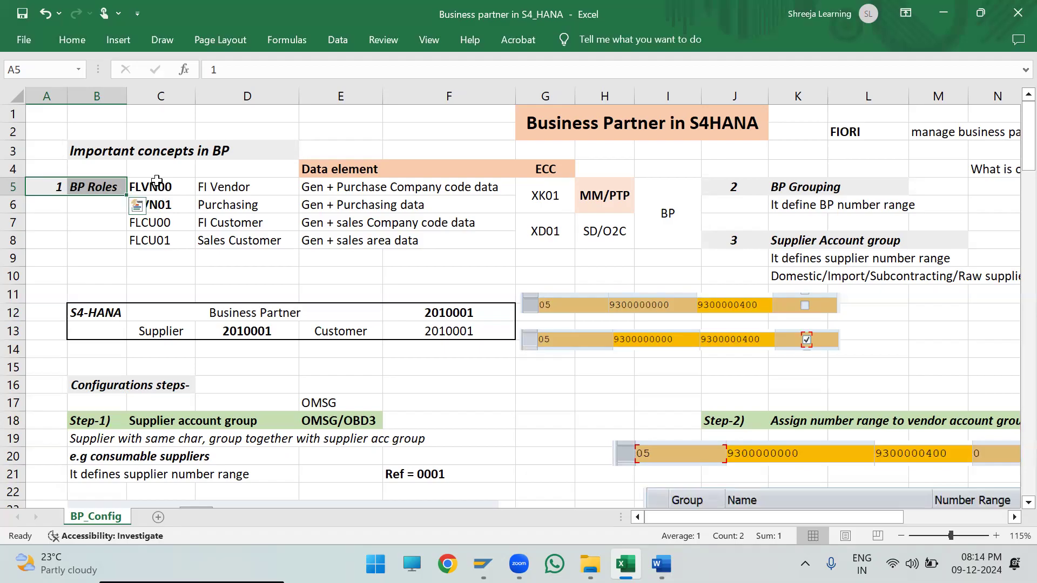
{"action": "left_click_drag", "start_coordinate": [148, 182], "coordinate": [229, 238]}
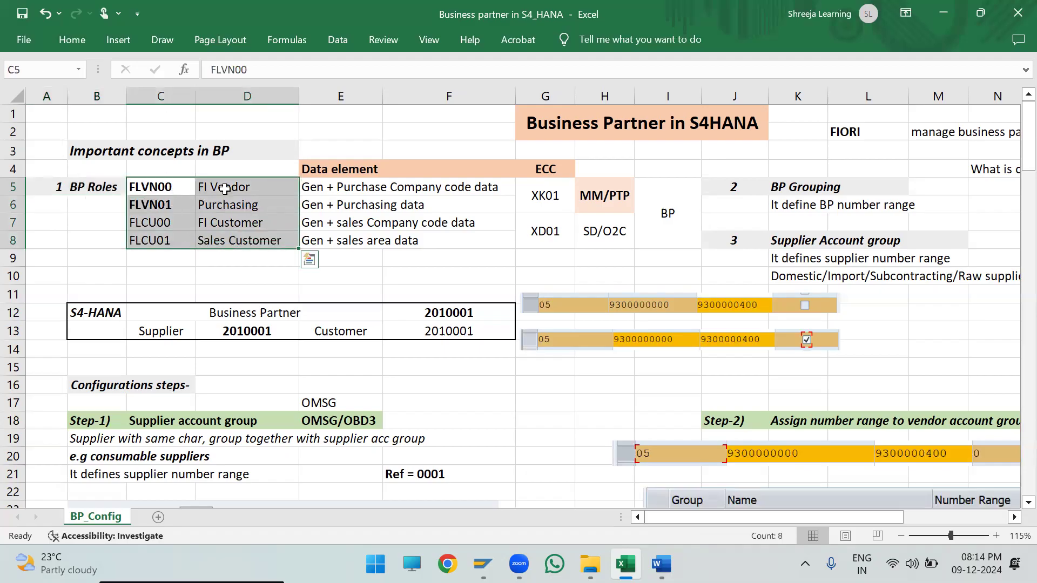
{"action": "left_click_drag", "start_coordinate": [141, 185], "coordinate": [276, 204]}
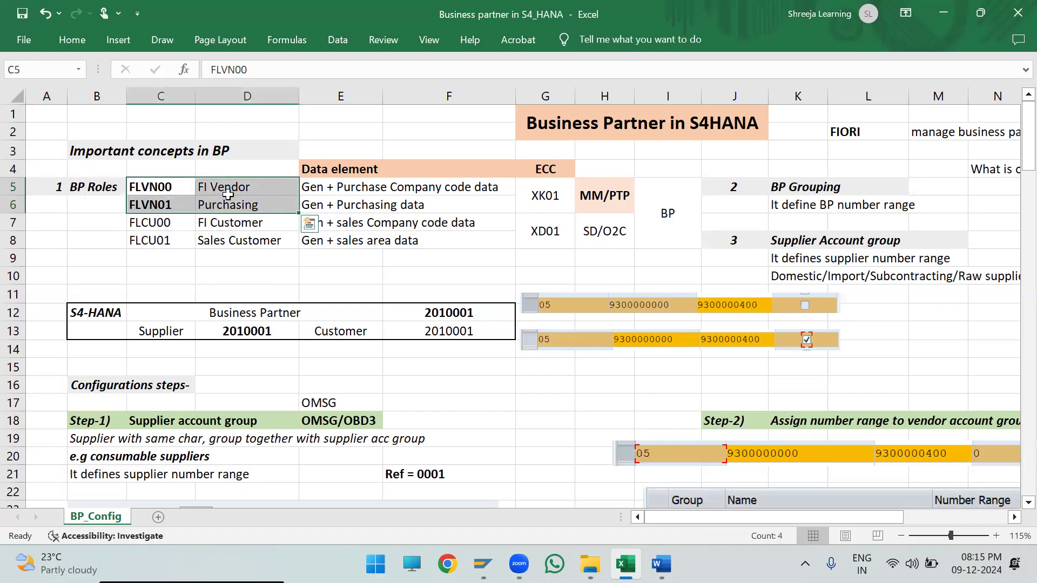
{"action": "left_click_drag", "start_coordinate": [150, 186], "coordinate": [241, 185]}
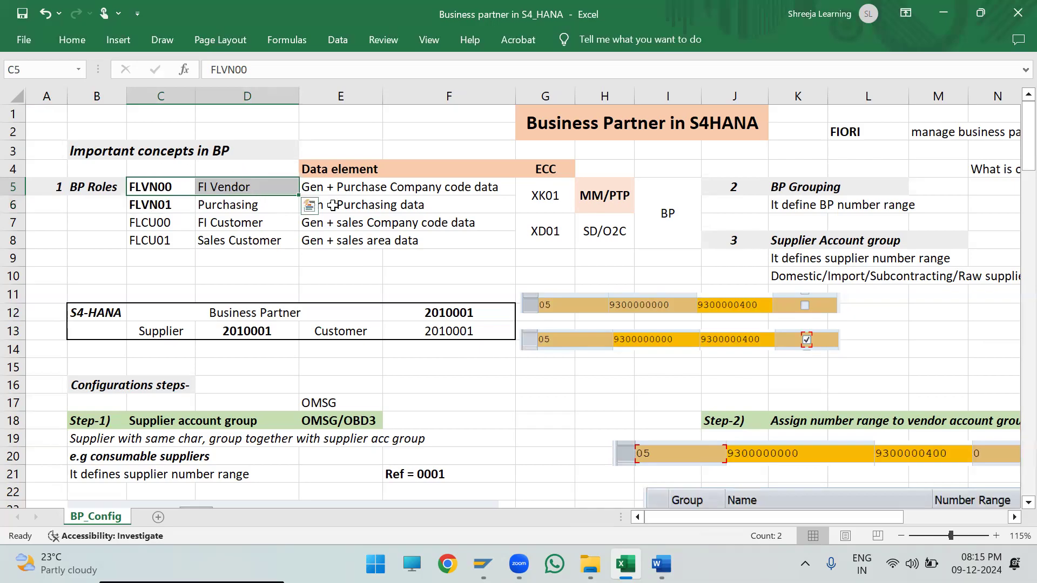
{"action": "left_click", "coordinate": [501, 188]}
{"action": "left_click", "coordinate": [339, 189]}
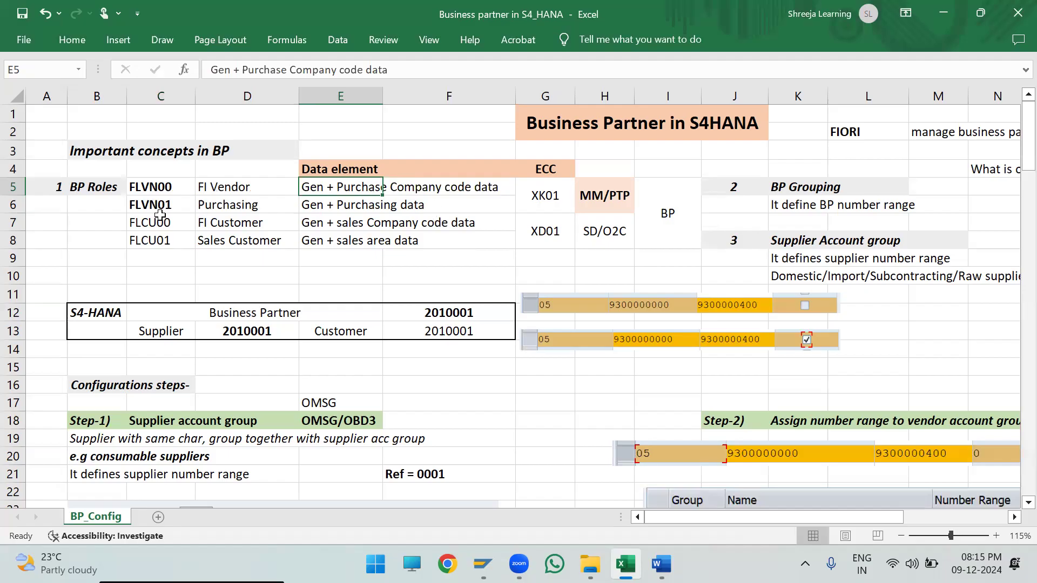
- Compare the FLVN01 Purchasing role with FLVN00, including their data elements and the matching ECC vendor transaction code
{"action": "left_click_drag", "start_coordinate": [145, 204], "coordinate": [246, 205]}
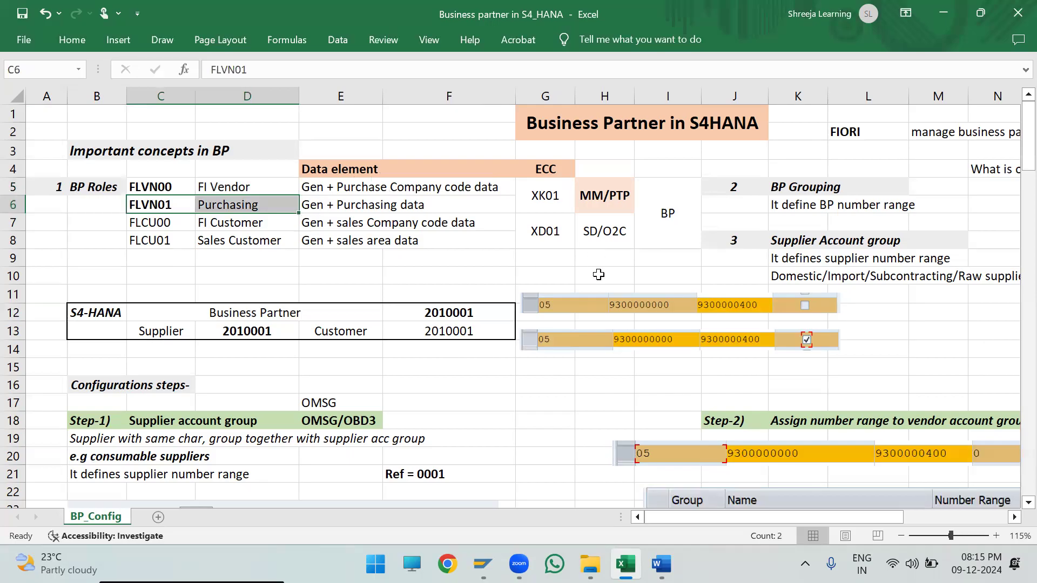
{"action": "left_click_drag", "start_coordinate": [327, 204], "coordinate": [358, 180]}
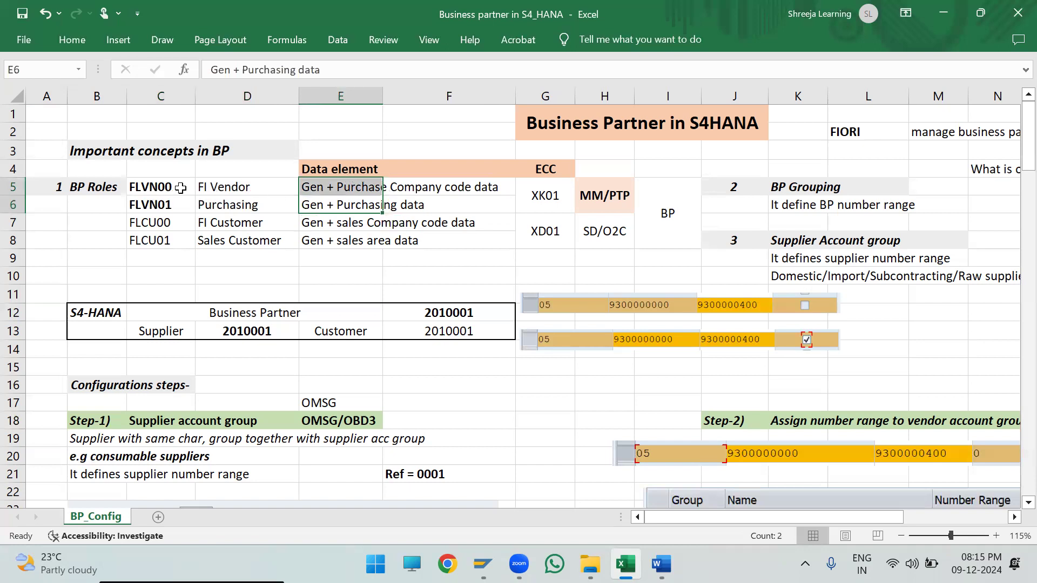
{"action": "left_click_drag", "start_coordinate": [141, 185], "coordinate": [216, 183]}
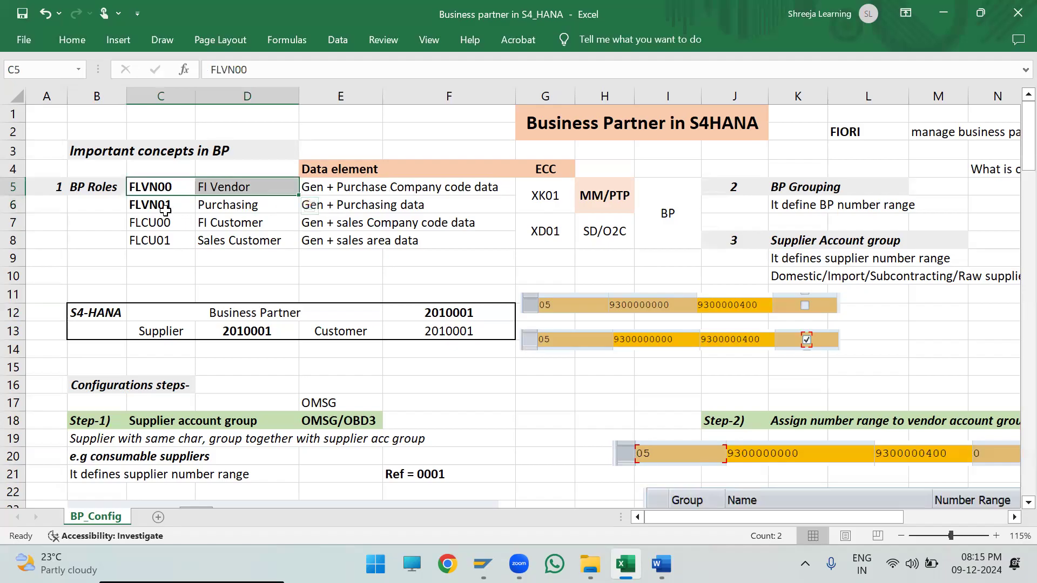
{"action": "left_click_drag", "start_coordinate": [153, 202], "coordinate": [287, 202]}
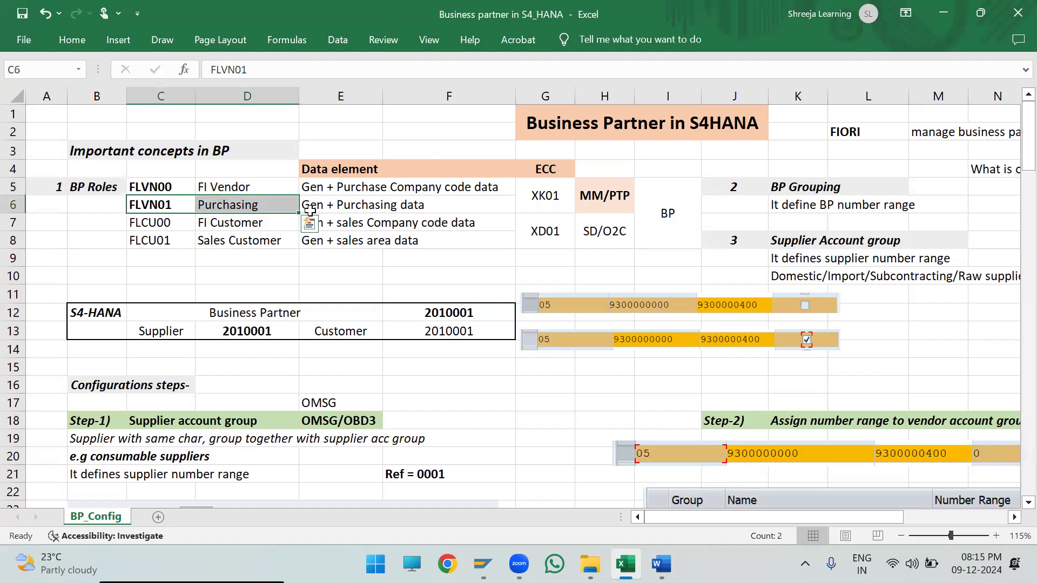
{"action": "left_click_drag", "start_coordinate": [311, 208], "coordinate": [443, 208]}
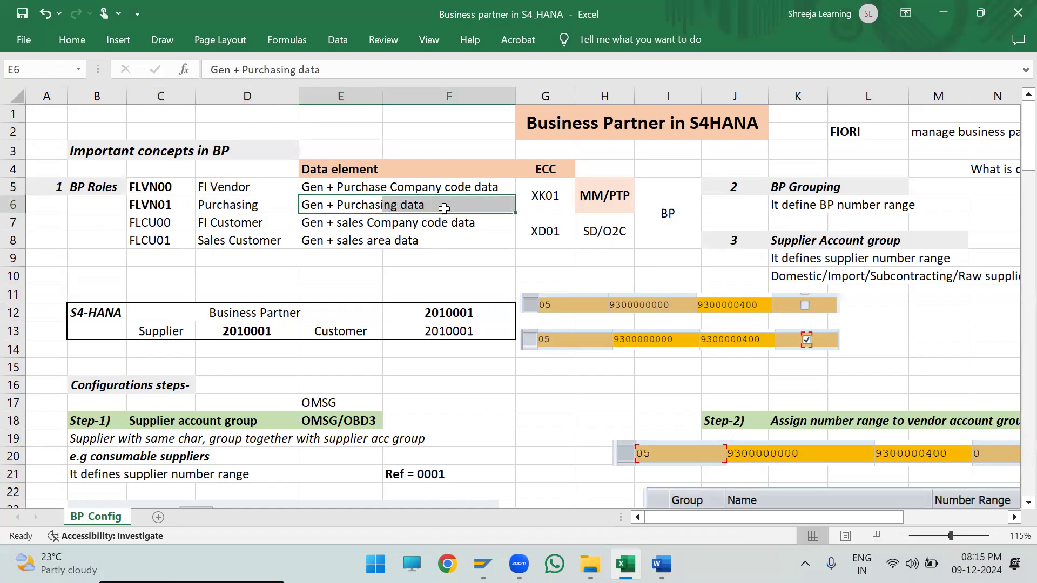
{"action": "left_click_drag", "start_coordinate": [144, 186], "coordinate": [578, 200]}
{"action": "double_click", "coordinate": [537, 194]}
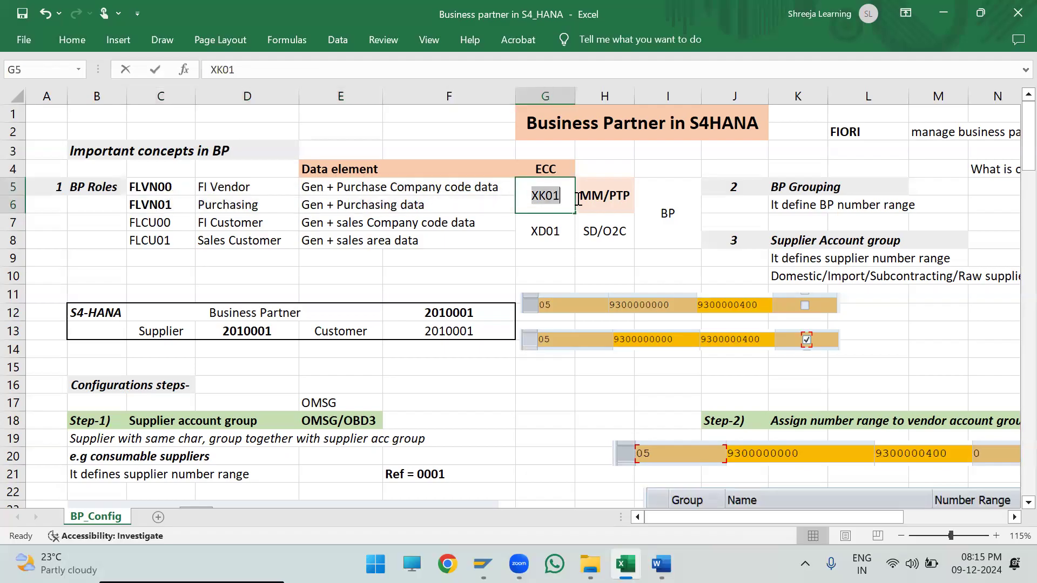
{"action": "left_click", "coordinate": [600, 251]}
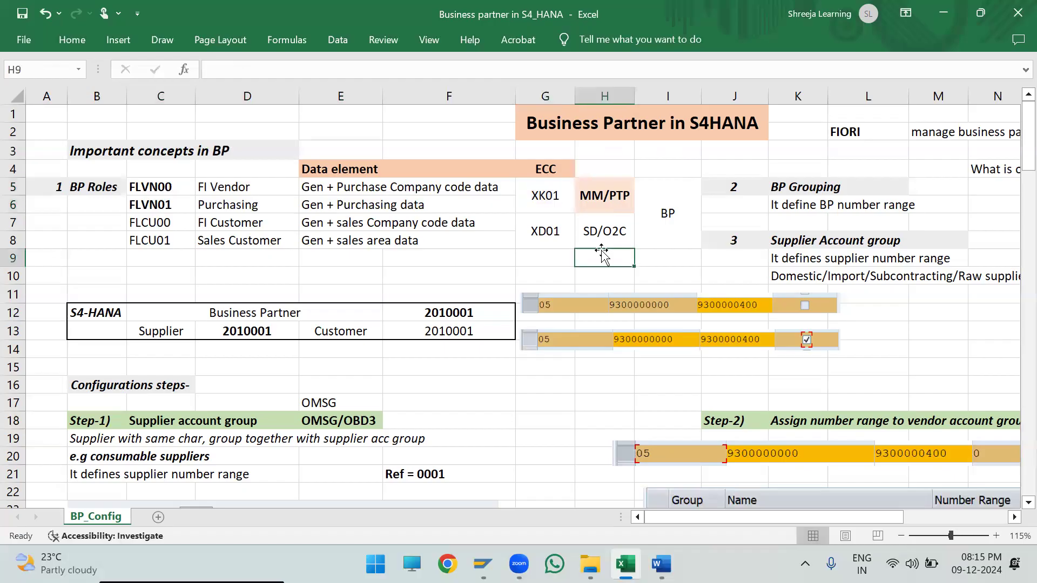
- Examine the customer roles FLCU00 and FLCU01 together with their data elements
{"action": "left_click", "coordinate": [159, 220]}
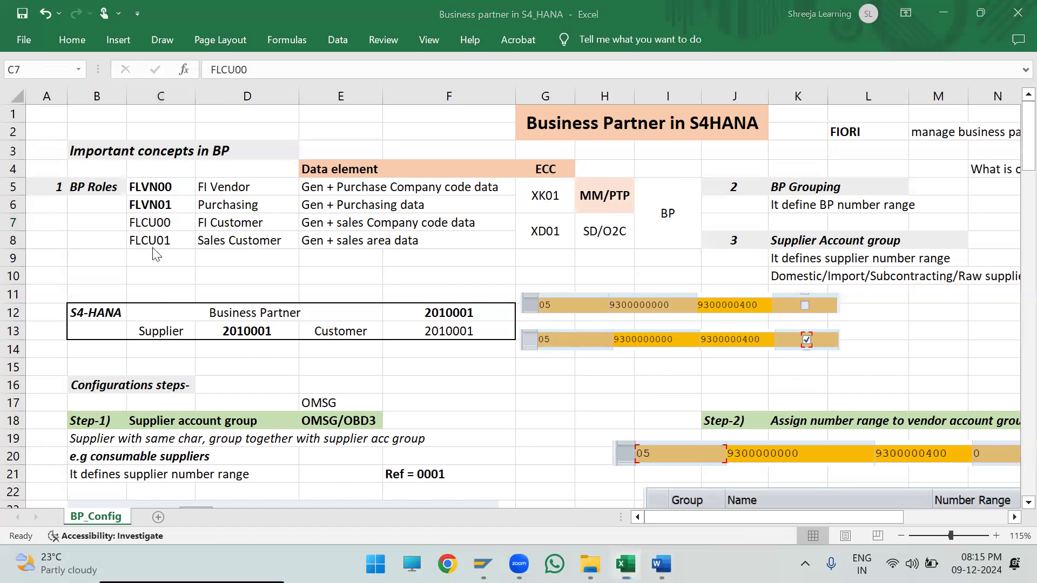
{"action": "left_click", "coordinate": [265, 225]}
{"action": "double_click", "coordinate": [267, 223]}
{"action": "left_click_drag", "start_coordinate": [267, 223], "coordinate": [161, 235]}
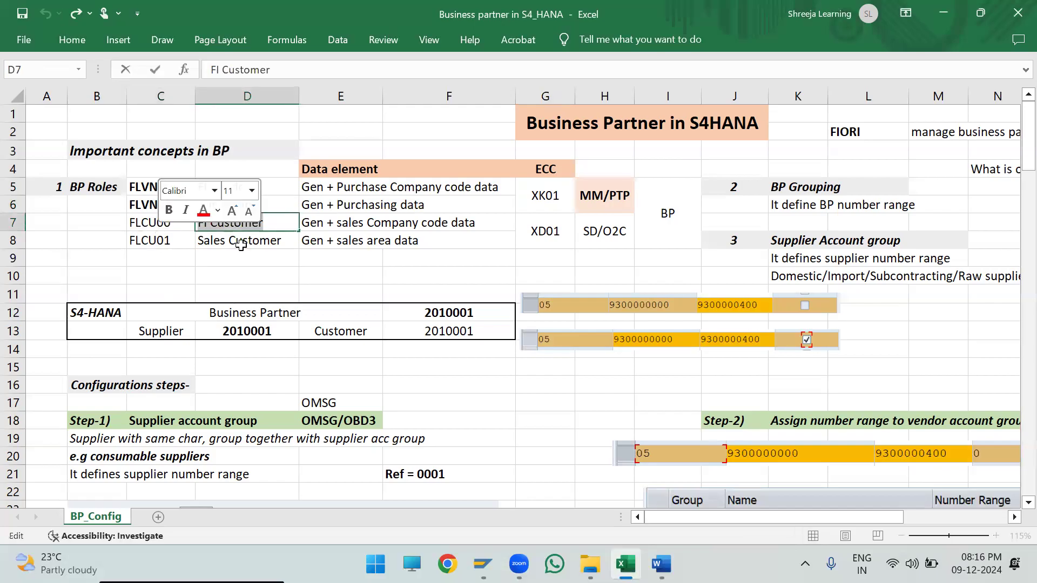
{"action": "left_click_drag", "start_coordinate": [329, 223], "coordinate": [442, 223]}
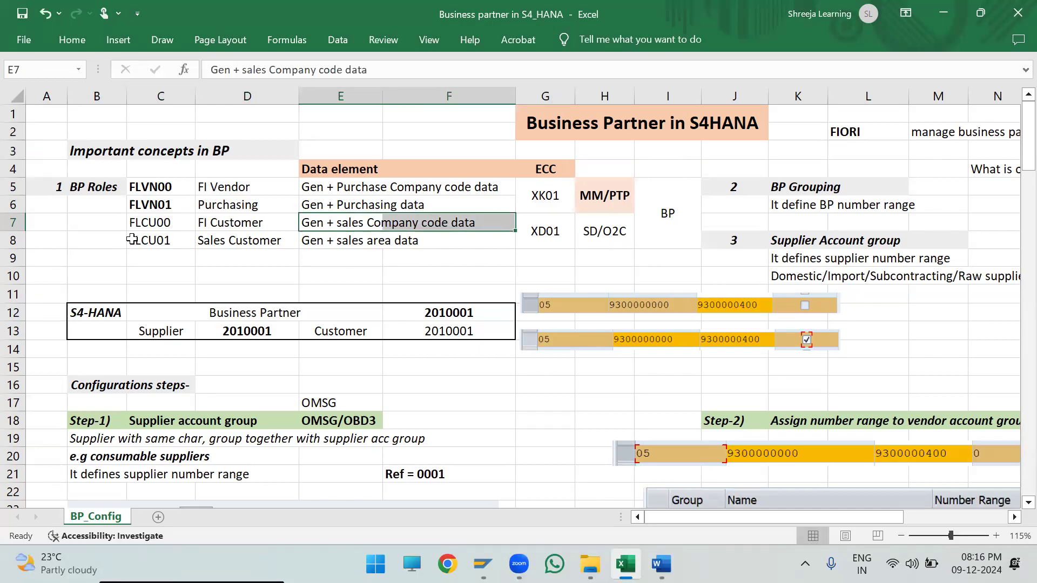
{"action": "left_click", "coordinate": [154, 243]}
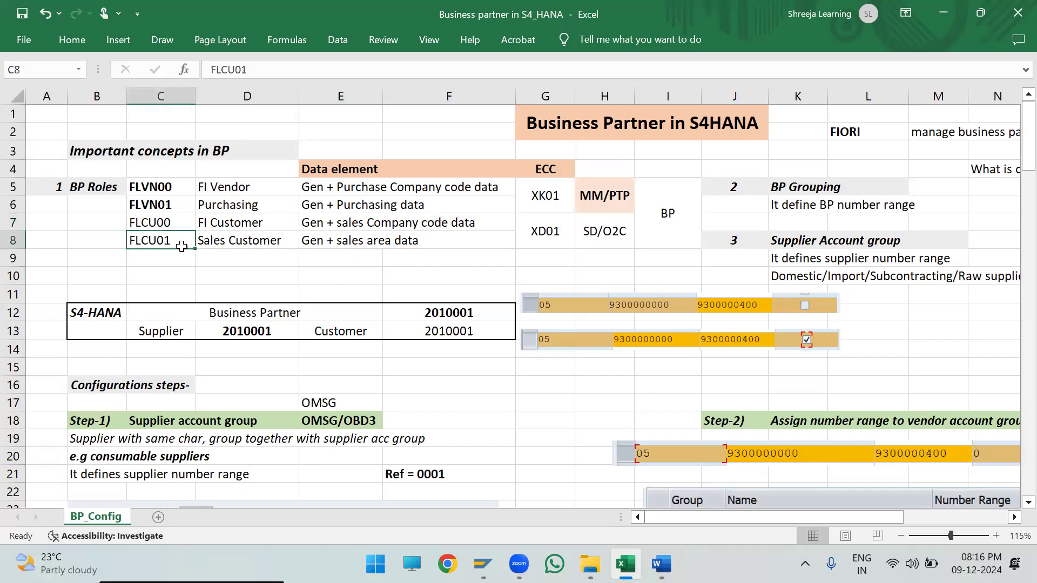
{"action": "left_click_drag", "start_coordinate": [184, 246], "coordinate": [441, 237]}
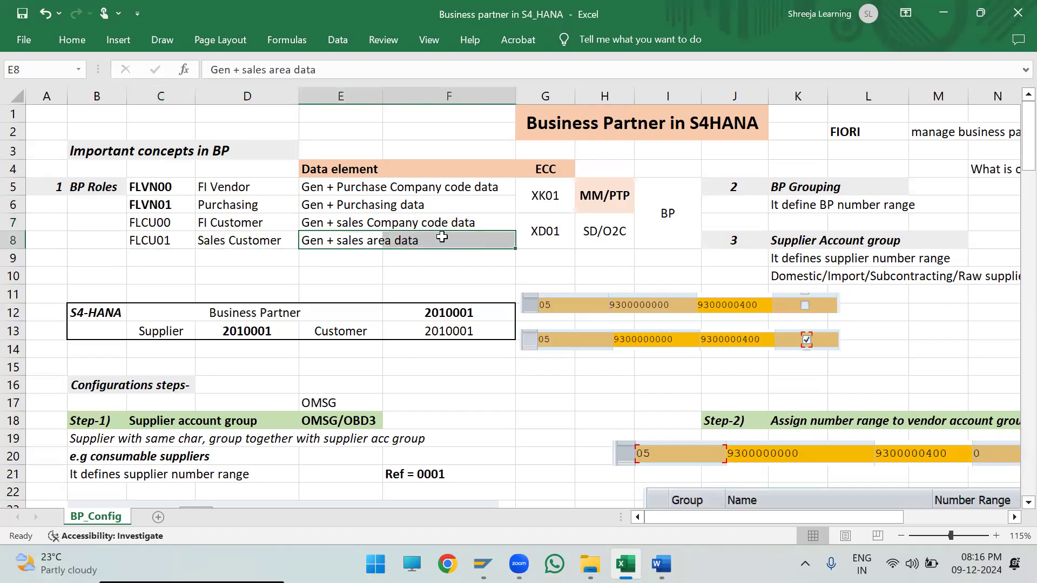
- Examine the ECC customer transaction code and the BP transaction that covers all the vendor and customer roles
{"action": "double_click", "coordinate": [530, 230]}
{"action": "left_click_drag", "start_coordinate": [530, 229], "coordinate": [565, 229]}
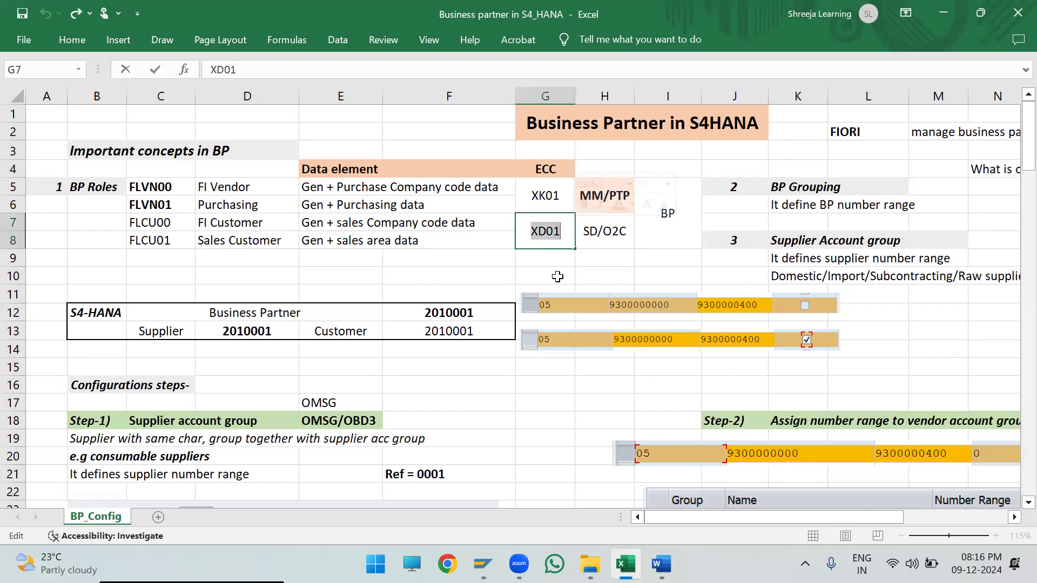
{"action": "left_click", "coordinate": [557, 276]}
{"action": "left_click_drag", "start_coordinate": [154, 187], "coordinate": [560, 236]}
{"action": "left_click", "coordinate": [660, 227]}
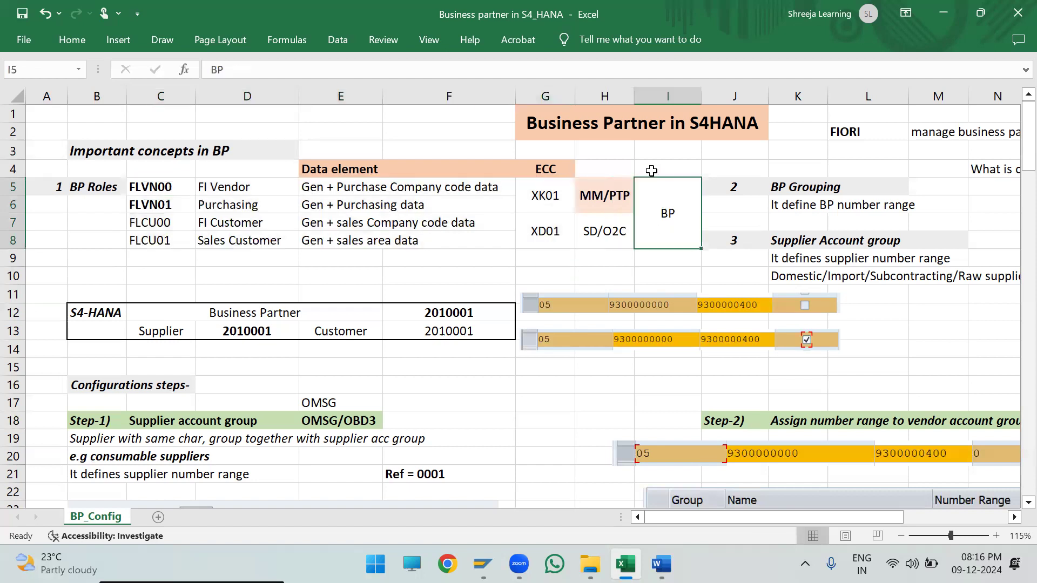
- Label the cell above the merged BP transaction cell as S4-HANA, beside the ECC heading
{"action": "left_click", "coordinate": [651, 170]}
{"action": "type", "text": "S4"}
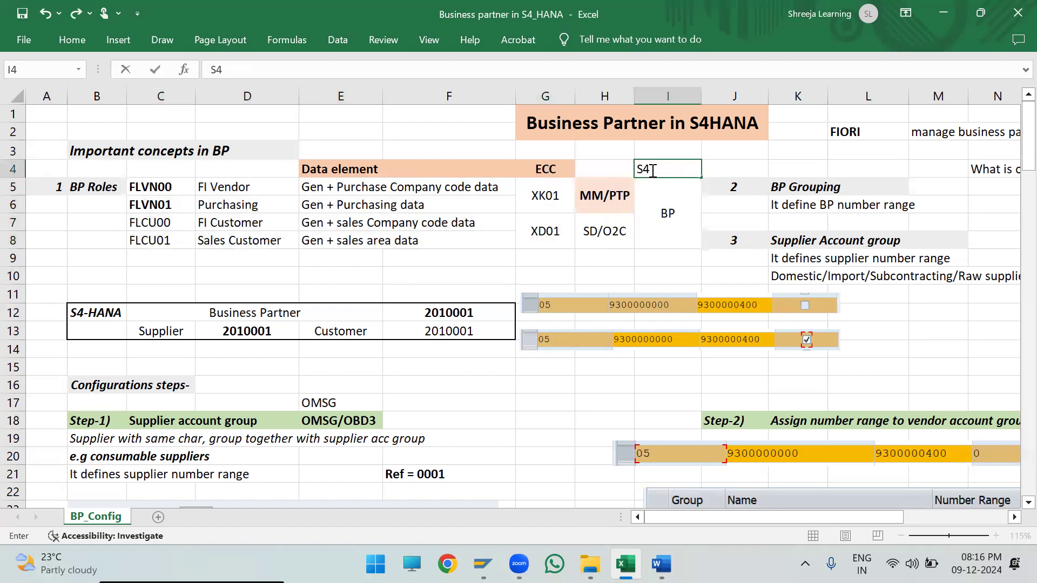
{"action": "type", "text": "-HANA"}
{"action": "left_click", "coordinate": [667, 213]}
{"action": "double_click", "coordinate": [667, 214]}
{"action": "left_click", "coordinate": [313, 263]}
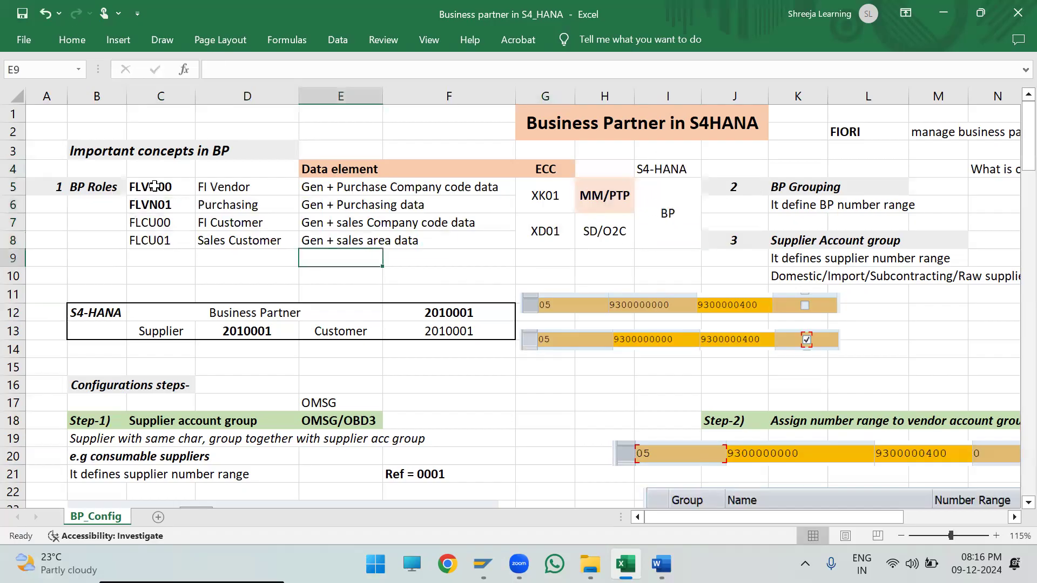
- Review the four BP role codes and descriptions, focusing on the customer roles FLCU00 and FLCU01
{"action": "left_click_drag", "start_coordinate": [154, 186], "coordinate": [266, 241]}
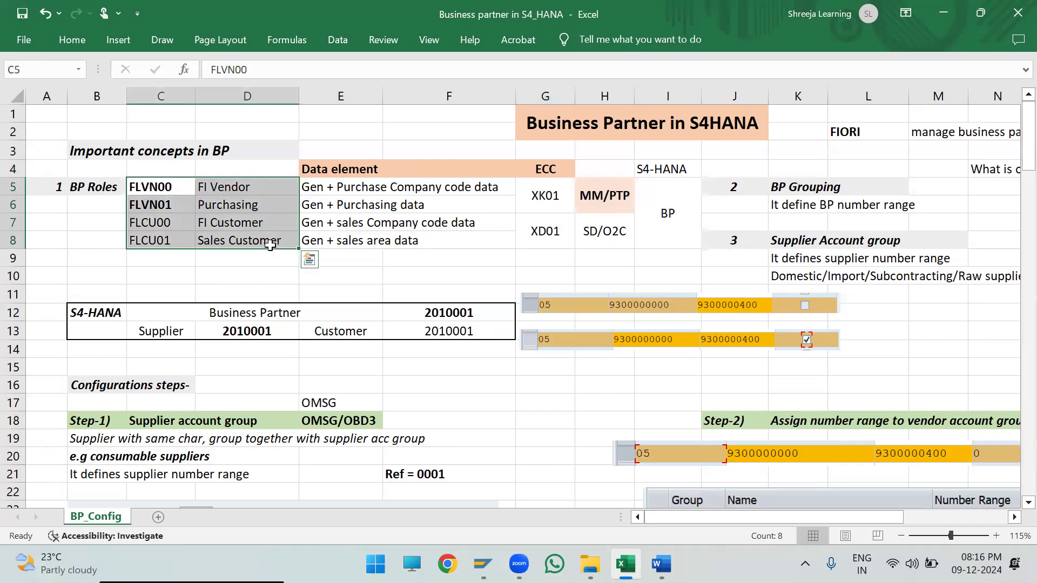
{"action": "left_click", "coordinate": [312, 275]}
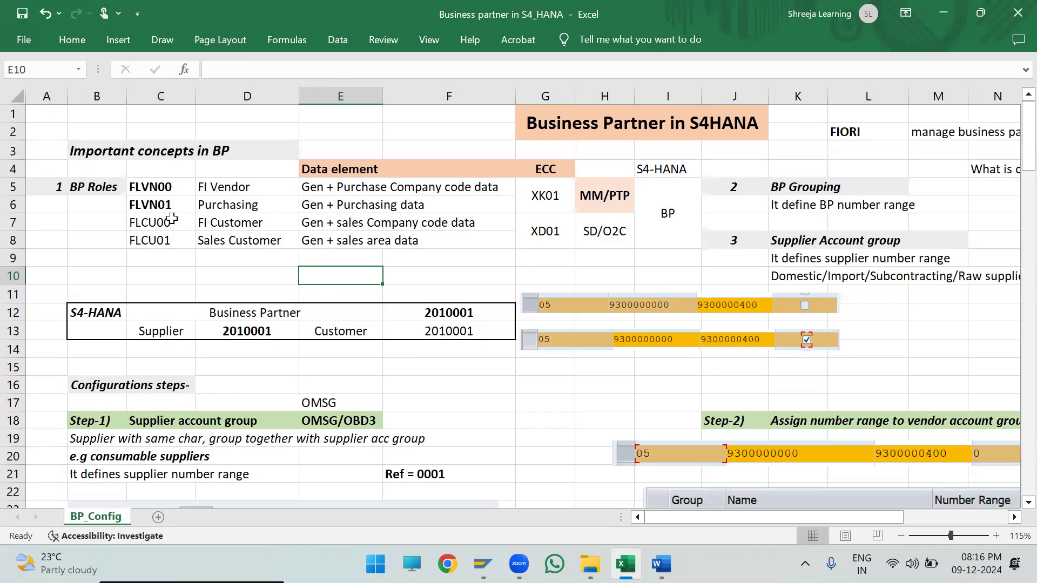
{"action": "left_click", "coordinate": [250, 202]}
{"action": "left_click_drag", "start_coordinate": [158, 218], "coordinate": [258, 224]}
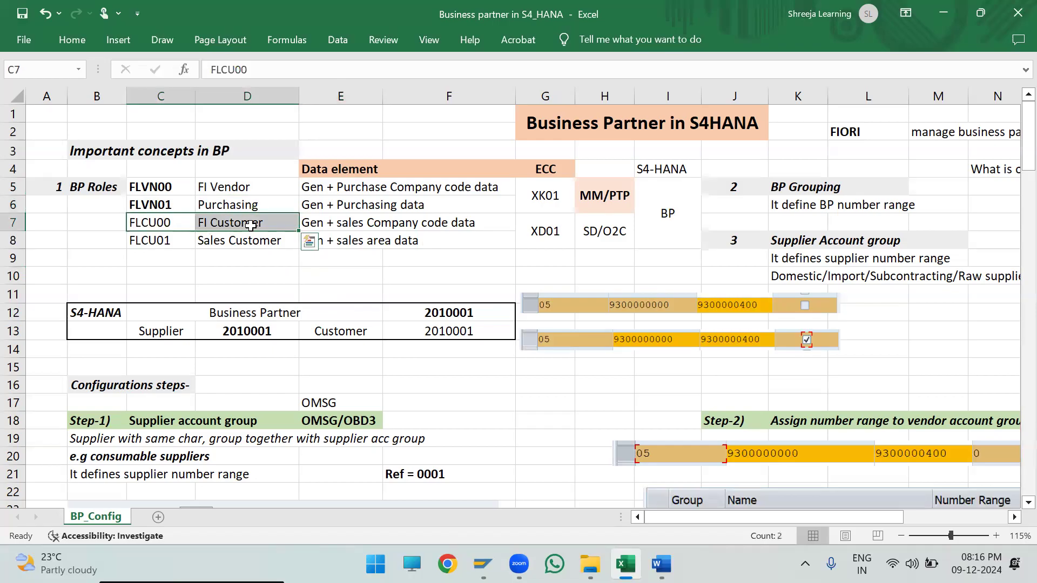
{"action": "left_click", "coordinate": [253, 224]}
{"action": "left_click", "coordinate": [180, 247]}
{"action": "left_click_drag", "start_coordinate": [180, 246], "coordinate": [258, 246]}
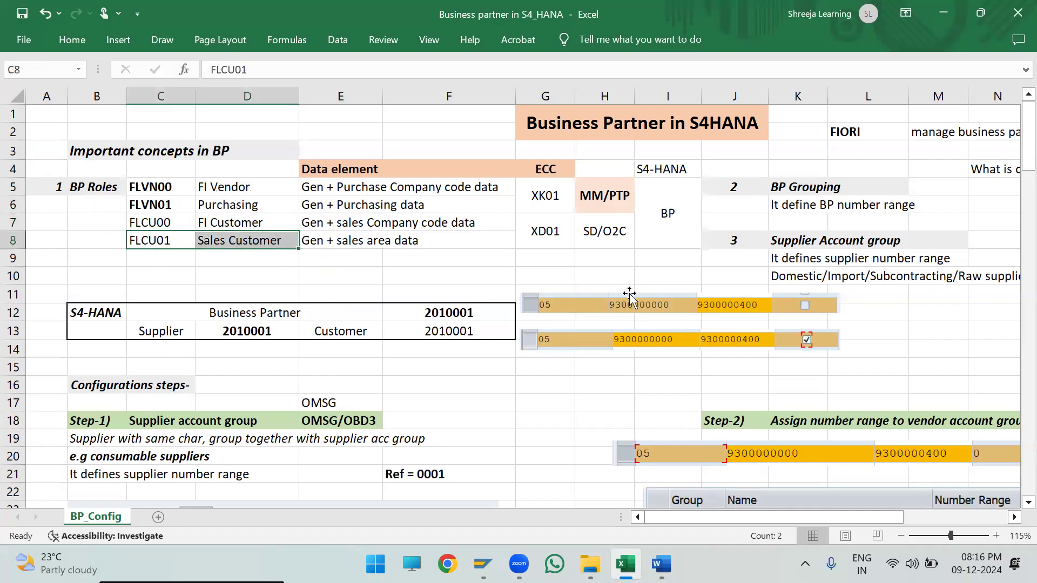
- Examine the BP Grouping and Supplier Account group concepts together with their number range definitions
{"action": "left_click_drag", "start_coordinate": [669, 522], "coordinate": [710, 516]}
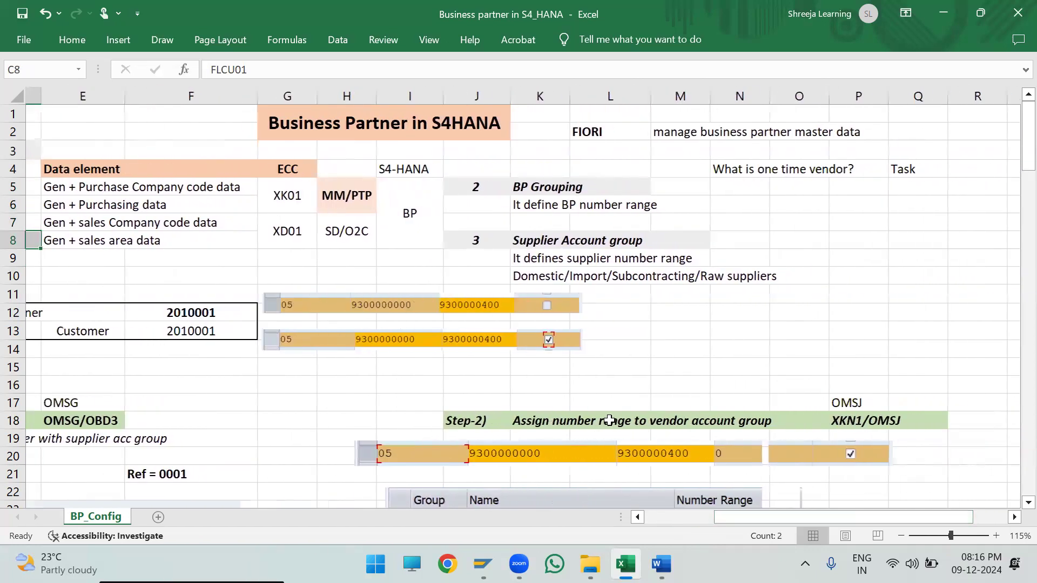
{"action": "left_click", "coordinate": [452, 187]}
{"action": "left_click_drag", "start_coordinate": [452, 186], "coordinate": [668, 180]}
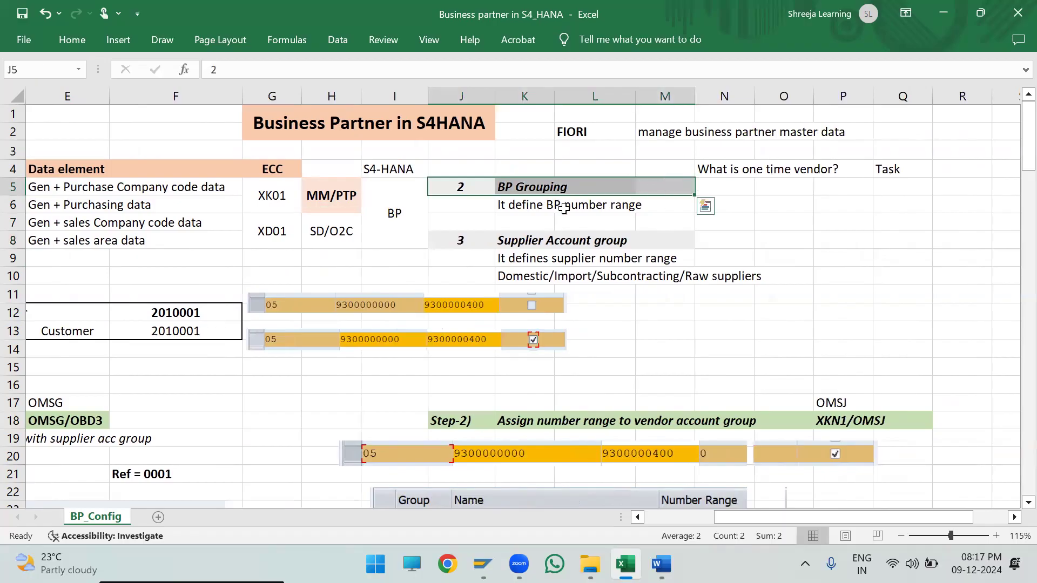
{"action": "left_click", "coordinate": [453, 204]}
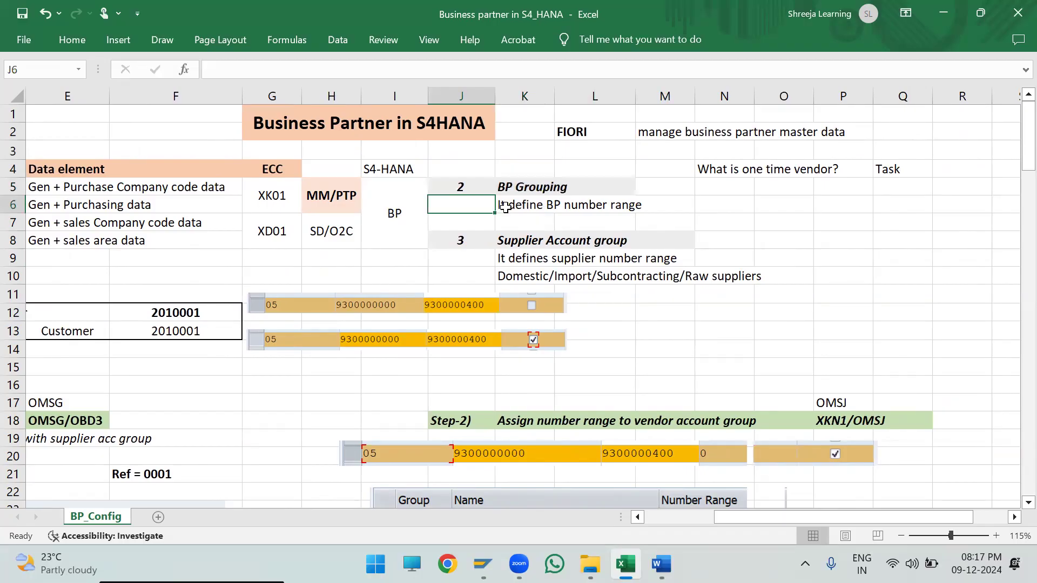
{"action": "left_click_drag", "start_coordinate": [506, 207], "coordinate": [659, 210]}
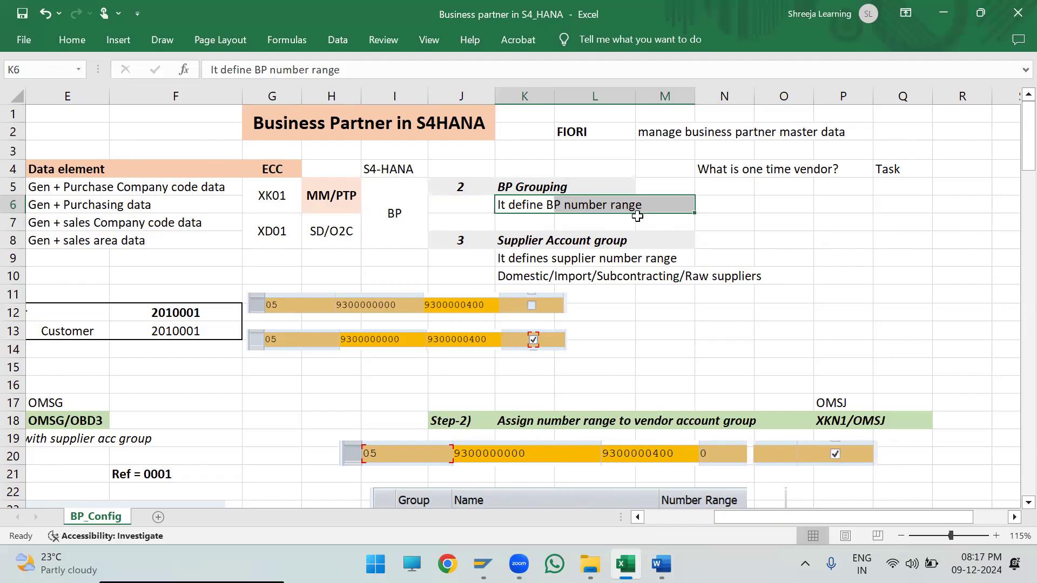
{"action": "left_click", "coordinate": [446, 241]}
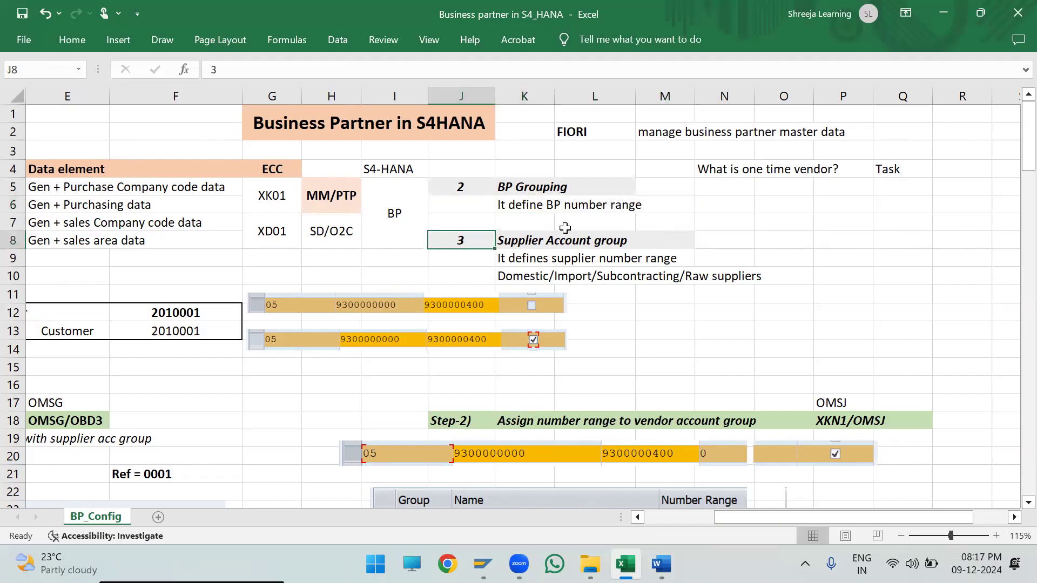
{"action": "left_click", "coordinate": [672, 240], "text": "shift"}
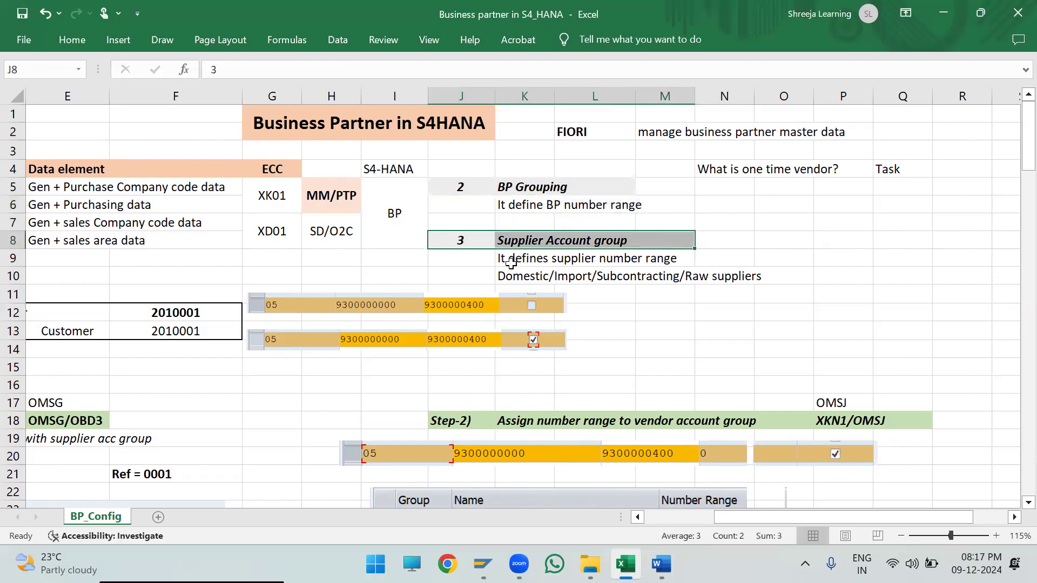
{"action": "left_click_drag", "start_coordinate": [506, 263], "coordinate": [681, 256]}
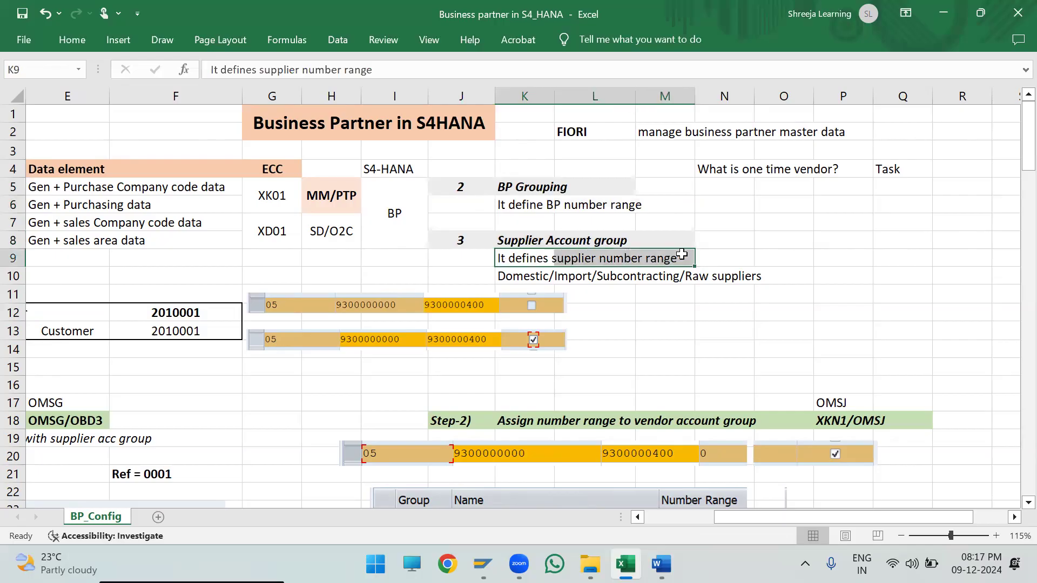
- Enter the note "Grouping of suppliers" in cell N8, beside the Supplier Account group heading
{"action": "left_click", "coordinate": [722, 243]}
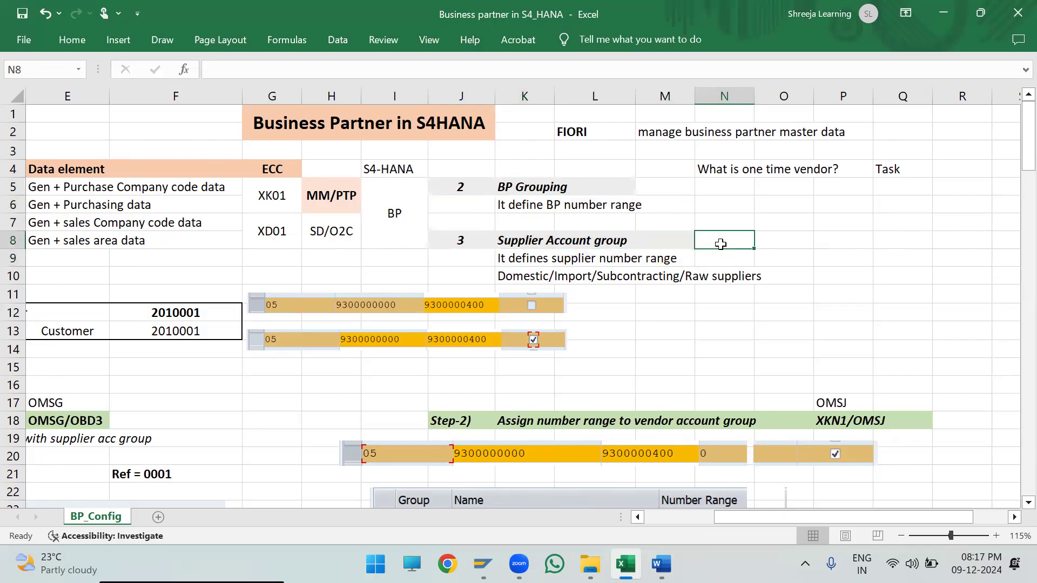
{"action": "type", "text": "Groupo"}
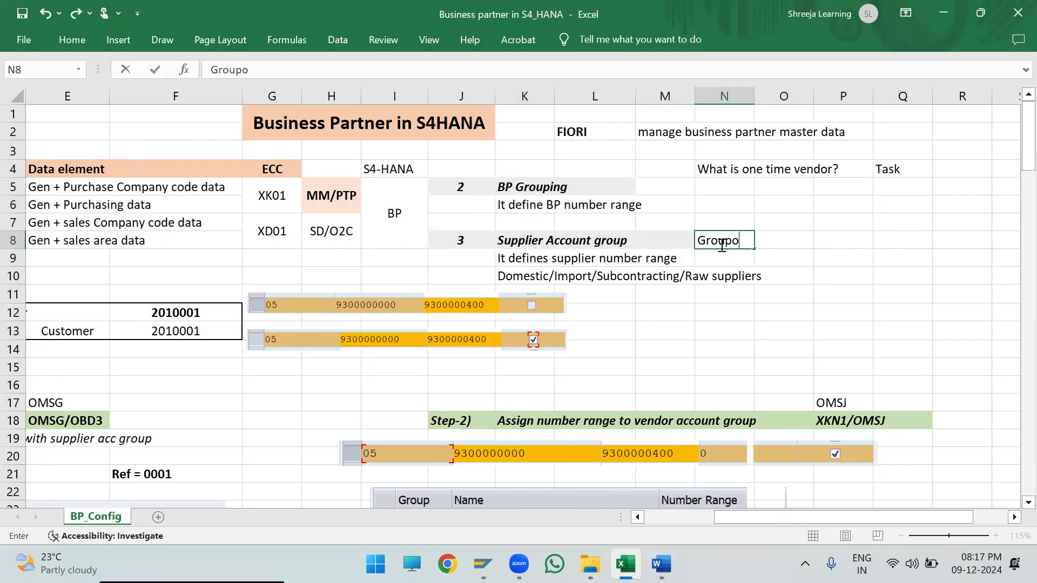
{"action": "key", "text": "BackSpace"}
{"action": "type", "text": "ing of sup"}
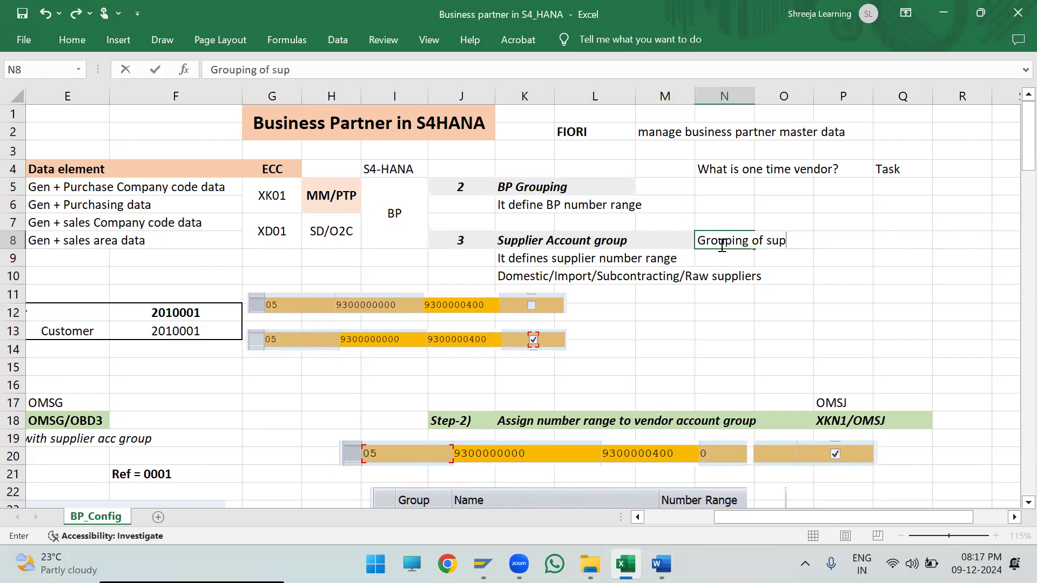
{"action": "type", "text": "pliers"}
{"action": "left_click", "coordinate": [900, 305]}
- Copy the supplier grouping note to cell M5 beside BP Grouping and reword it as "Grouping of BP."
{"action": "left_click_drag", "start_coordinate": [701, 240], "coordinate": [786, 241]}
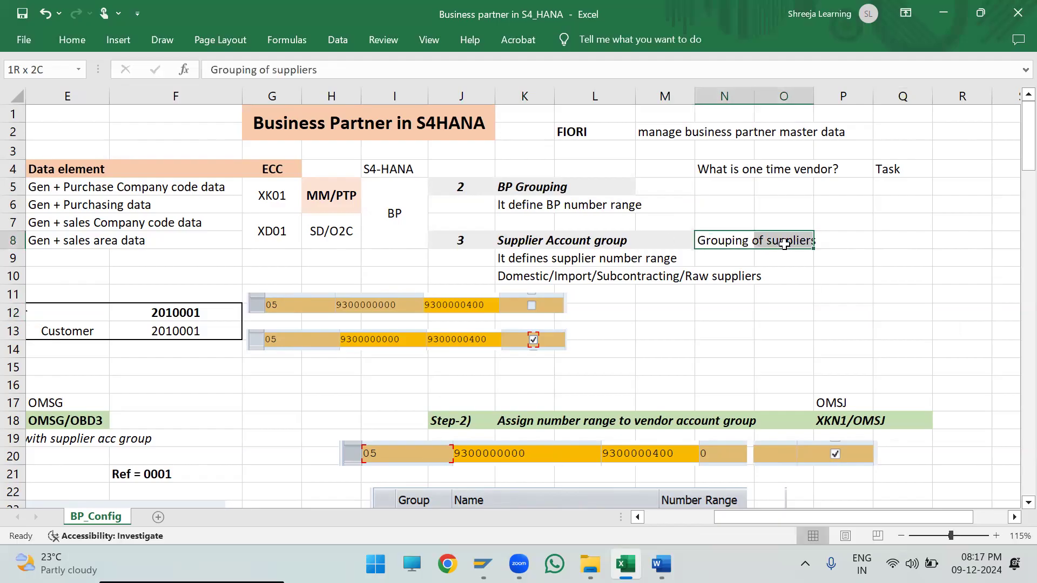
{"action": "key", "text": "ctrl+c"}
{"action": "left_click", "coordinate": [644, 187]}
{"action": "key", "text": "ctrl+v"}
{"action": "double_click", "coordinate": [676, 189]}
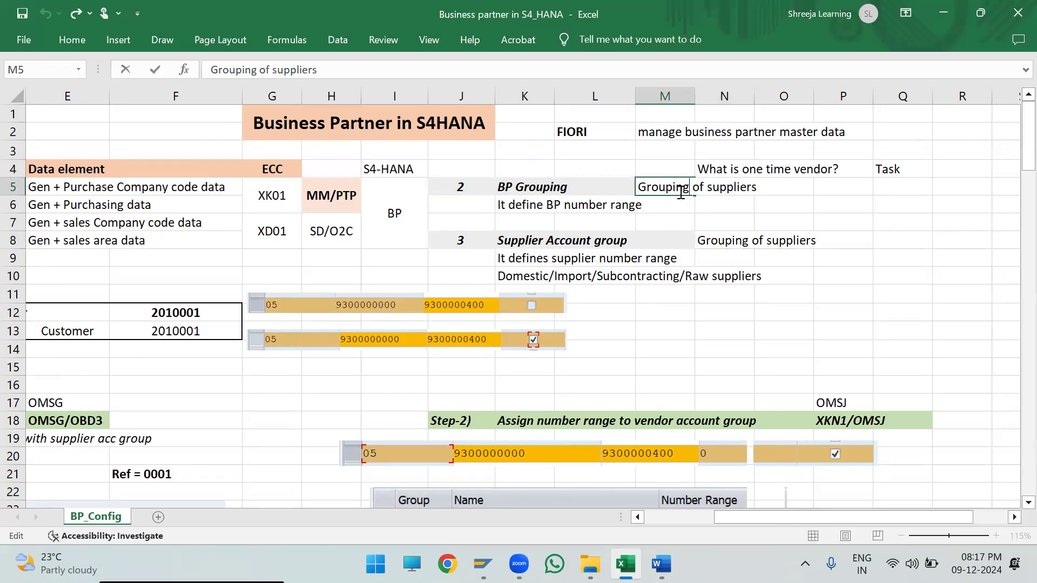
{"action": "key", "text": "BackSpace"}
{"action": "key", "text": "BackSpace"}
{"action": "key", "text": "BackSpace"}
{"action": "key", "text": "BackSpace"}
{"action": "key", "text": "BackSpace"}
{"action": "key", "text": "BackSpace"}
{"action": "key", "text": "BackSpace"}
{"action": "key", "text": "BackSpace"}
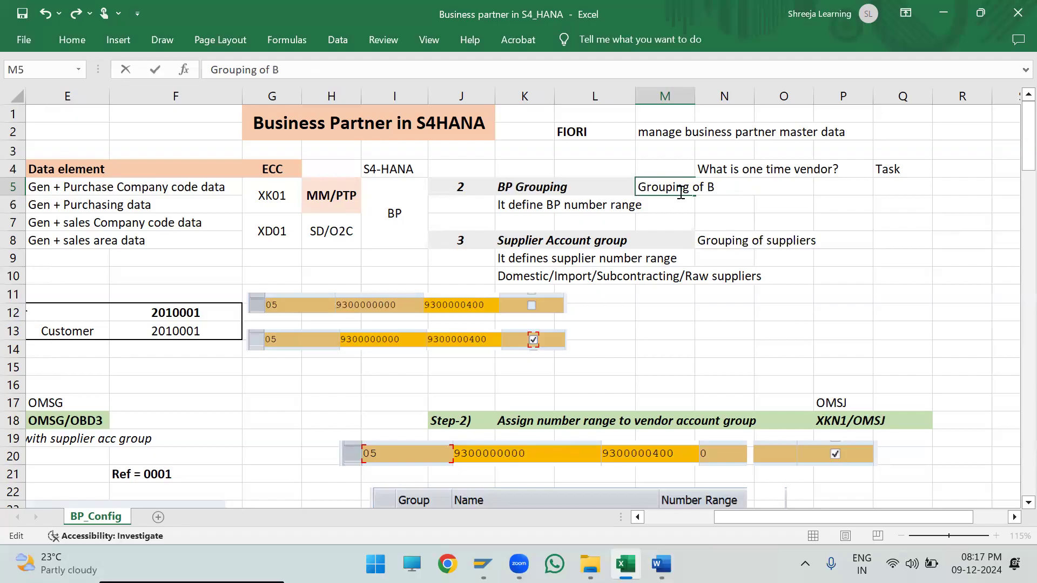
{"action": "left_click", "coordinate": [886, 291]}
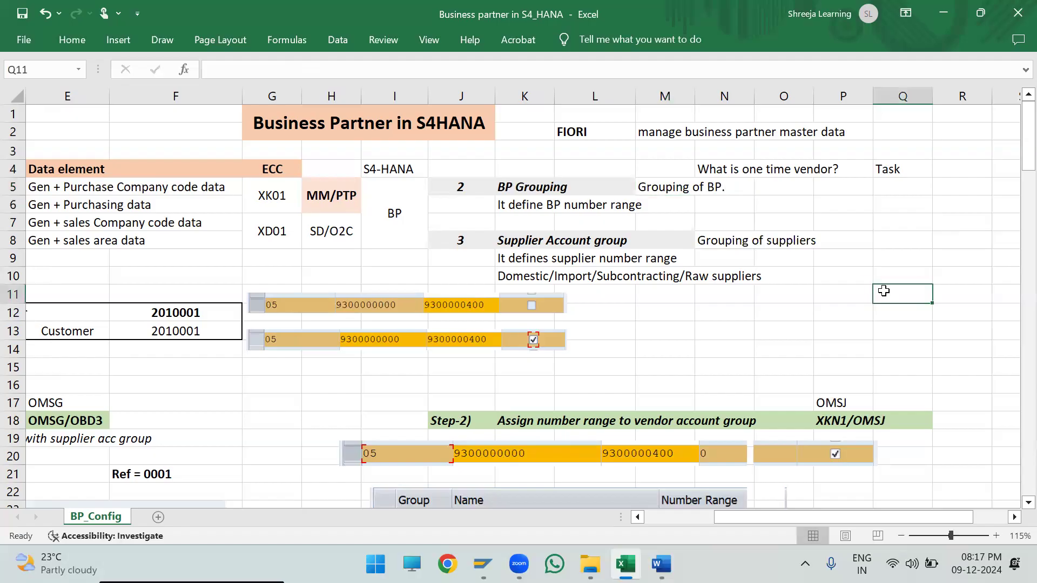
- Review the whole Important concepts in BP block, covering roles, transaction codes, BP Grouping and Supplier Account group
{"action": "left_click_drag", "start_coordinate": [684, 362], "coordinate": [32, 367]}
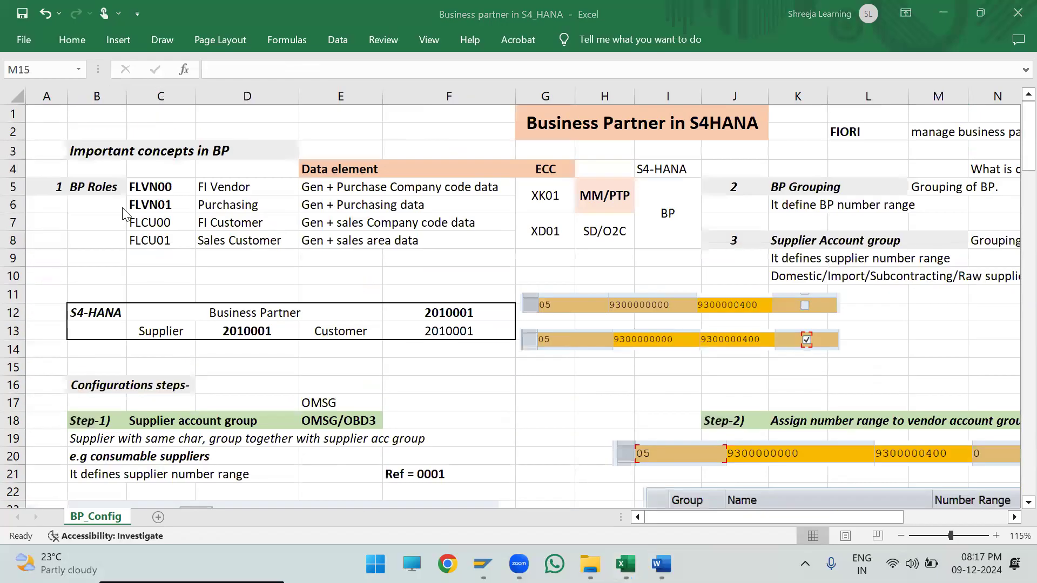
{"action": "left_click_drag", "start_coordinate": [68, 98], "coordinate": [52, 100]}
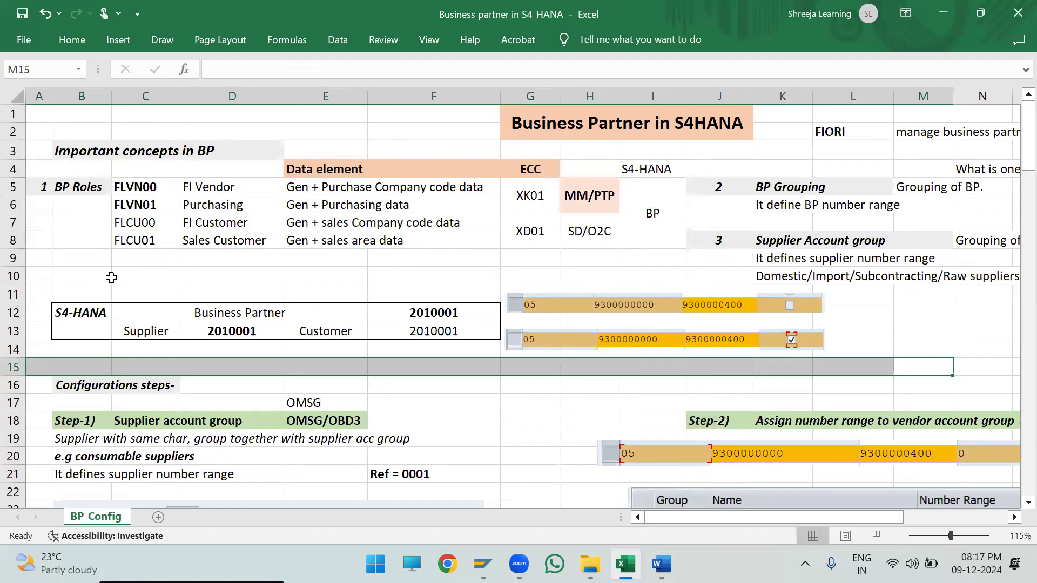
{"action": "left_click", "coordinate": [108, 276]}
{"action": "left_click_drag", "start_coordinate": [841, 517], "coordinate": [859, 514]}
{"action": "left_click_drag", "start_coordinate": [32, 150], "coordinate": [642, 240]}
{"action": "left_click_drag", "start_coordinate": [959, 277], "coordinate": [1005, 277]}
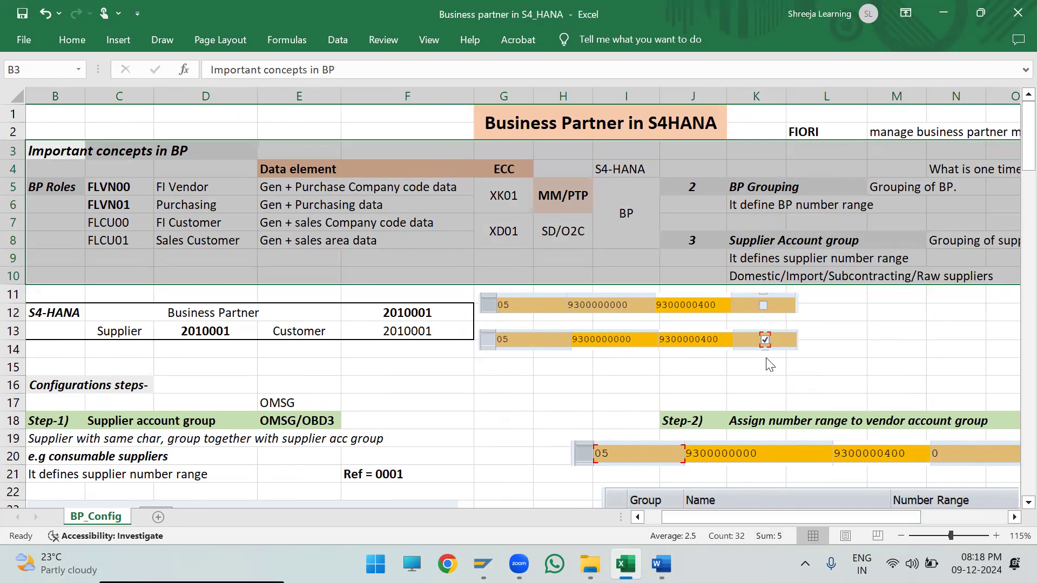
{"action": "key", "text": "alt+Tab"}
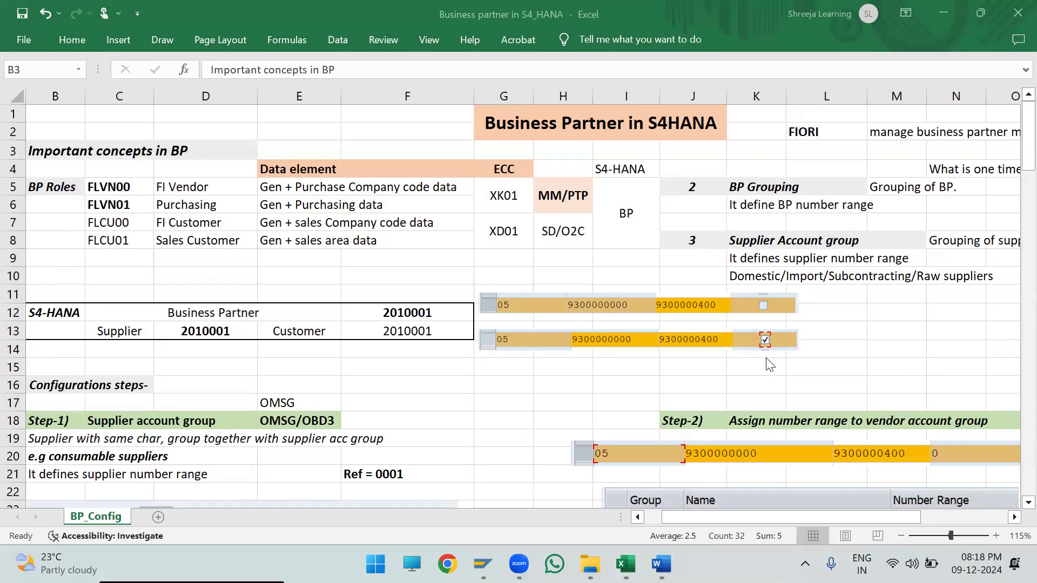
{"action": "key", "text": "alt+Tab"}
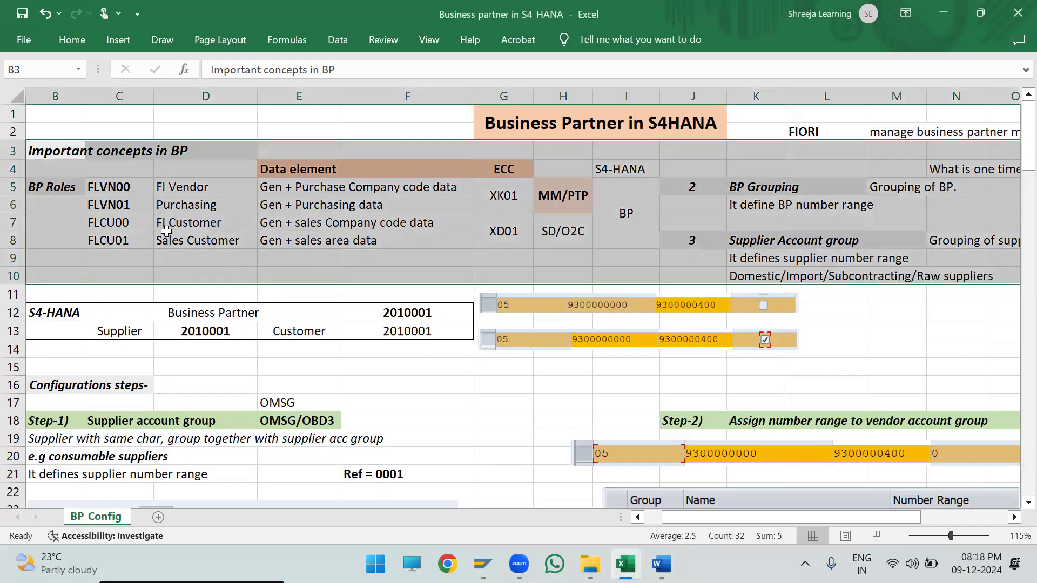
- Compare the FLVN00 and FLVN01 vendor roles with the FLCU00 customer role, including their company code data elements
{"action": "left_click_drag", "start_coordinate": [116, 188], "coordinate": [216, 191]}
{"action": "left_click_drag", "start_coordinate": [110, 204], "coordinate": [216, 207]}
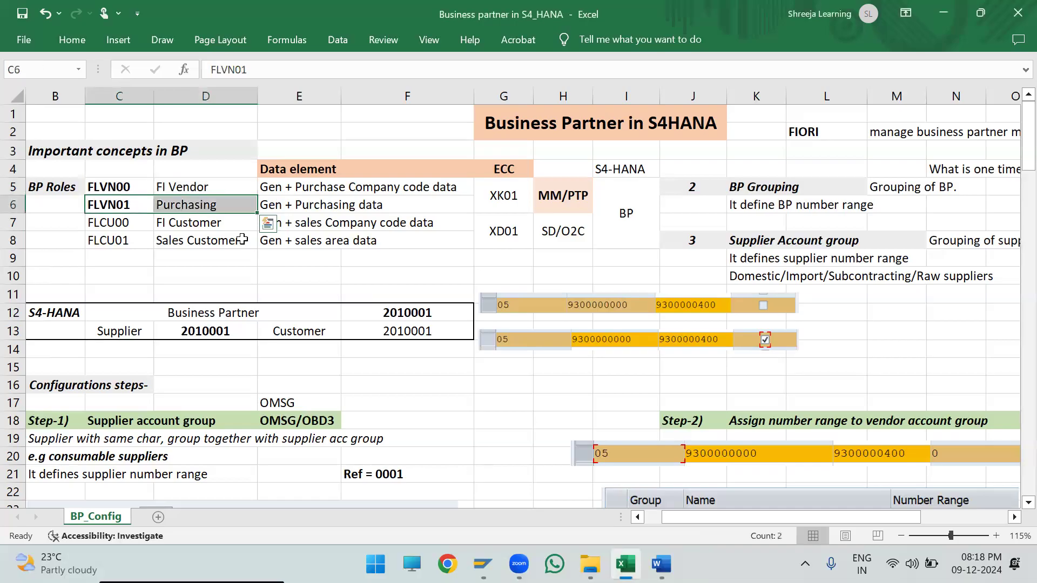
{"action": "left_click_drag", "start_coordinate": [116, 187], "coordinate": [197, 183]}
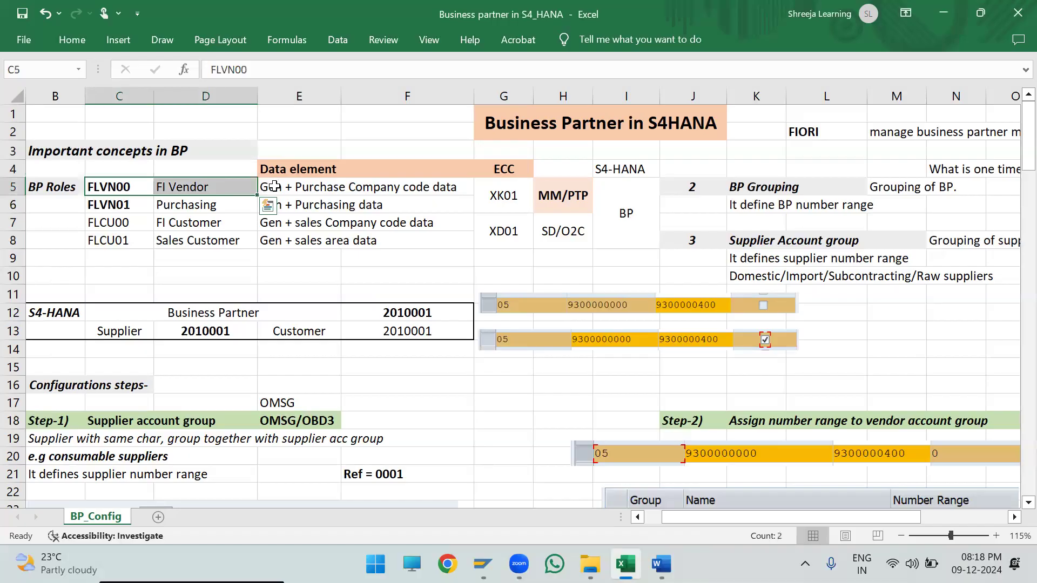
{"action": "left_click_drag", "start_coordinate": [140, 205], "coordinate": [205, 205]}
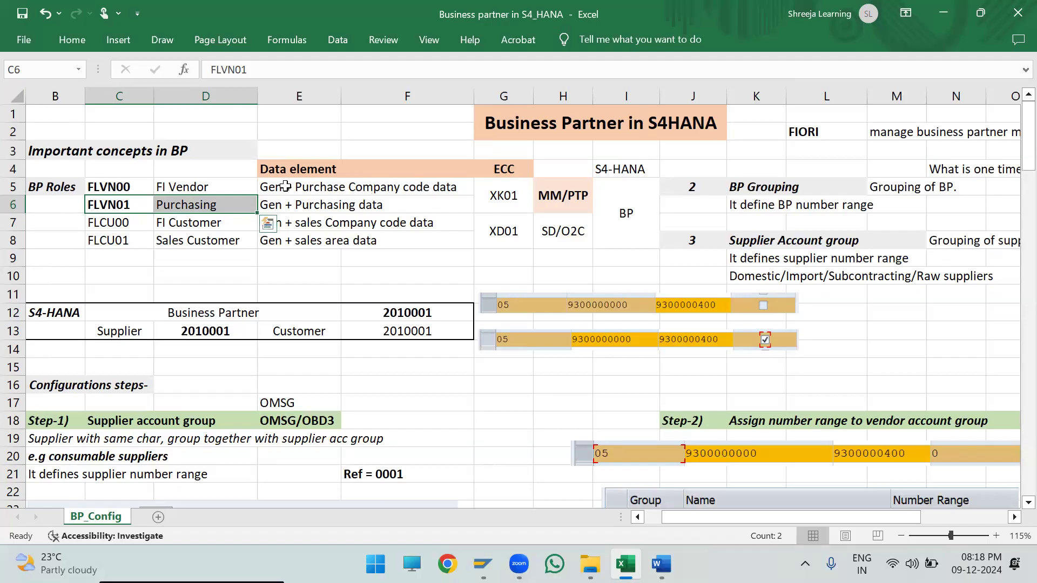
{"action": "left_click_drag", "start_coordinate": [287, 186], "coordinate": [399, 192]}
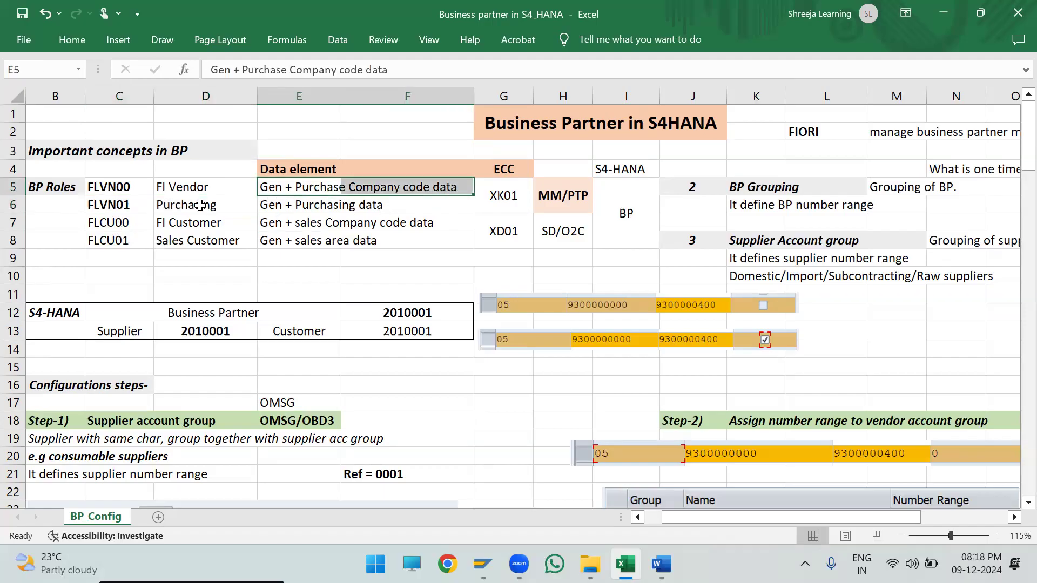
{"action": "left_click_drag", "start_coordinate": [122, 222], "coordinate": [286, 225]}
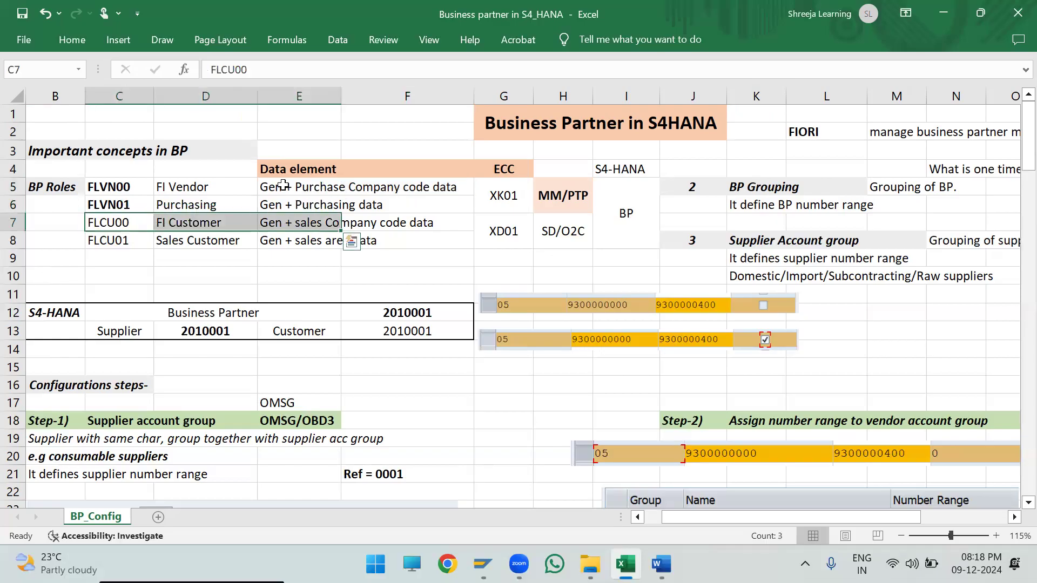
{"action": "left_click_drag", "start_coordinate": [285, 184], "coordinate": [410, 189]}
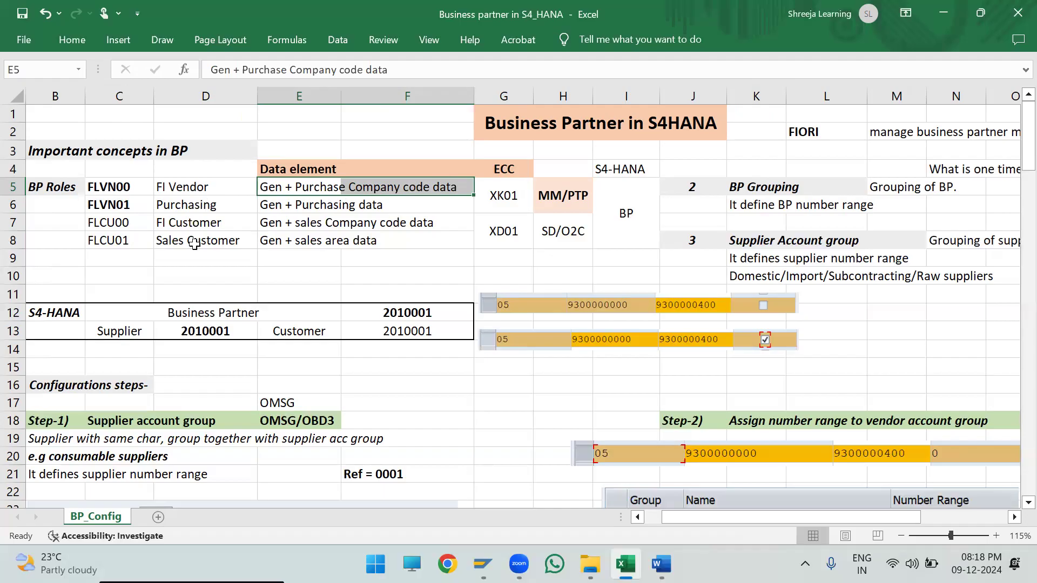
{"action": "left_click_drag", "start_coordinate": [96, 221], "coordinate": [382, 222]}
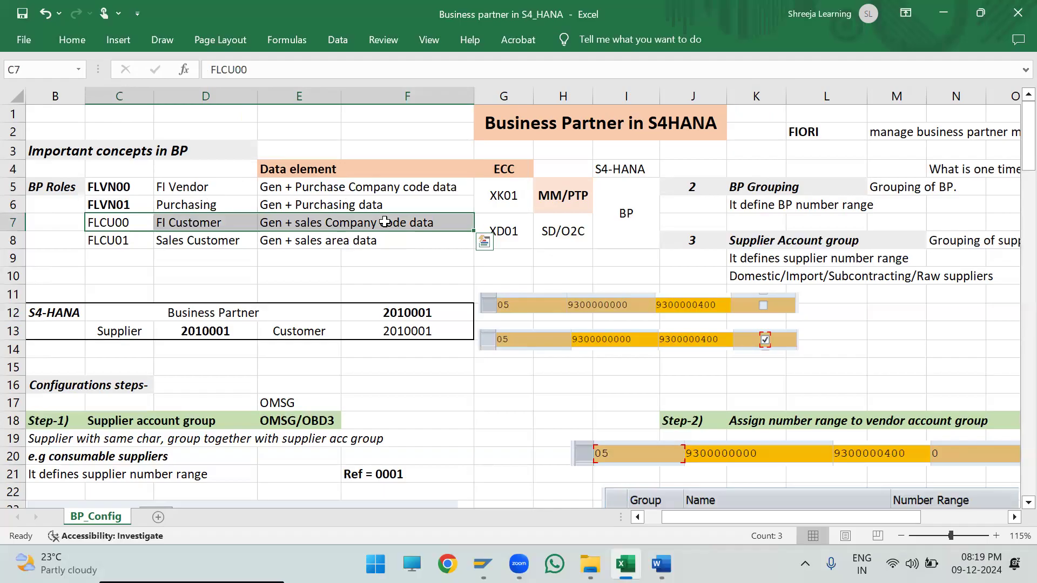
{"action": "left_click", "coordinate": [424, 258]}
- Examine the S4-HANA example table relating the Business Partner number to the Supplier and Customer numbers
{"action": "key", "text": "alt+Tab"}
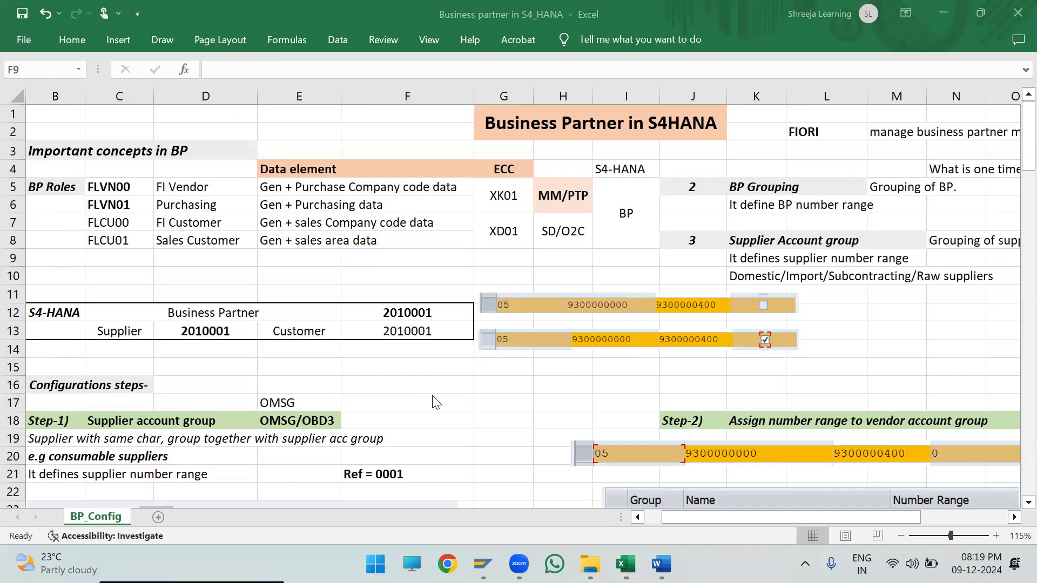
{"action": "key", "text": "alt+Tab"}
{"action": "scroll", "coordinate": [435, 416], "scroll_direction": "left", "scroll_amount": 1}
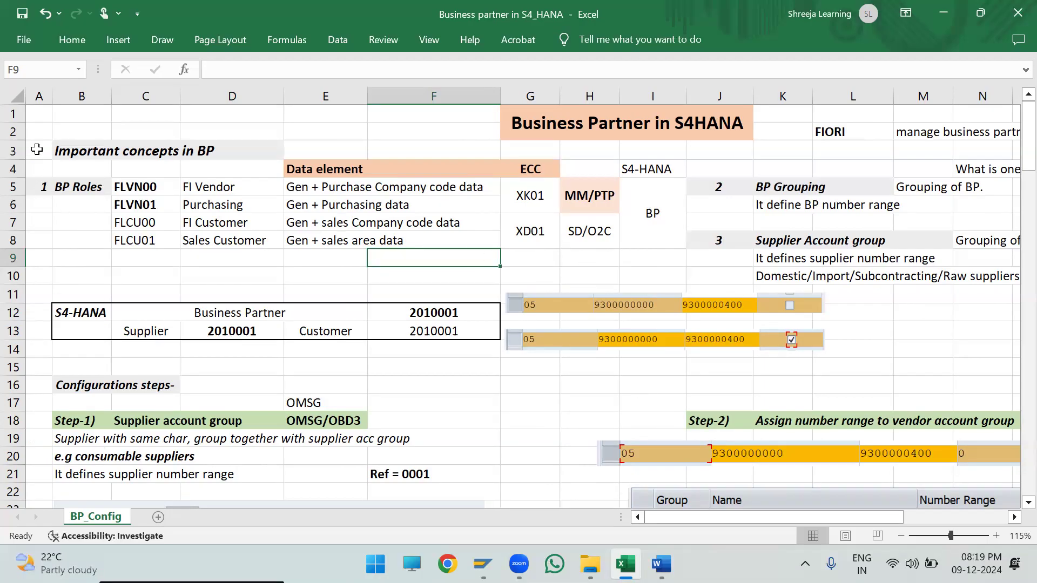
{"action": "left_click_drag", "start_coordinate": [76, 313], "coordinate": [466, 333]}
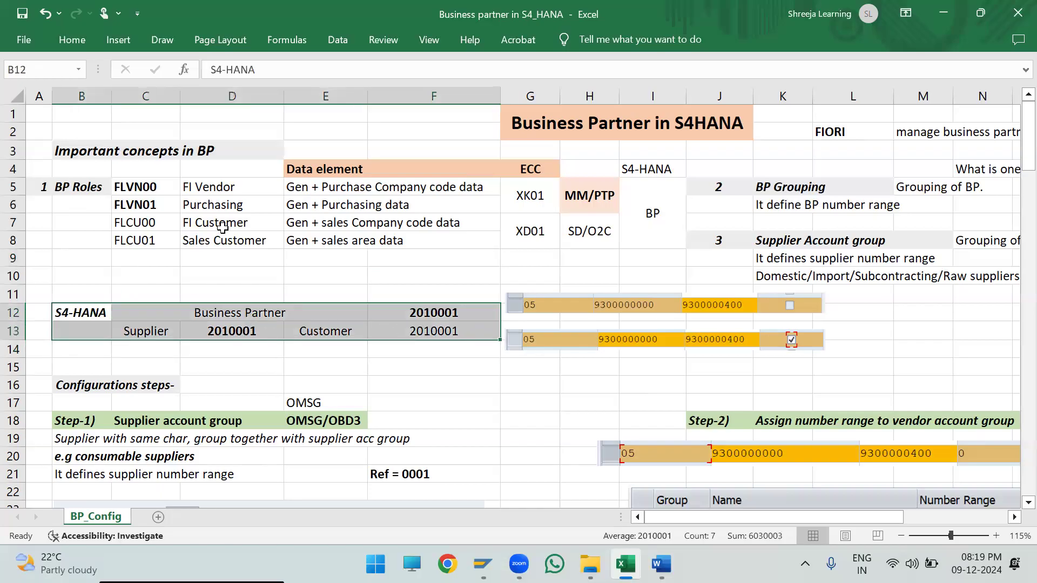
- Review the Important concepts in BP block from the BP Roles and their data elements across to Supplier Account group
{"action": "left_click_drag", "start_coordinate": [43, 148], "coordinate": [1017, 275]}
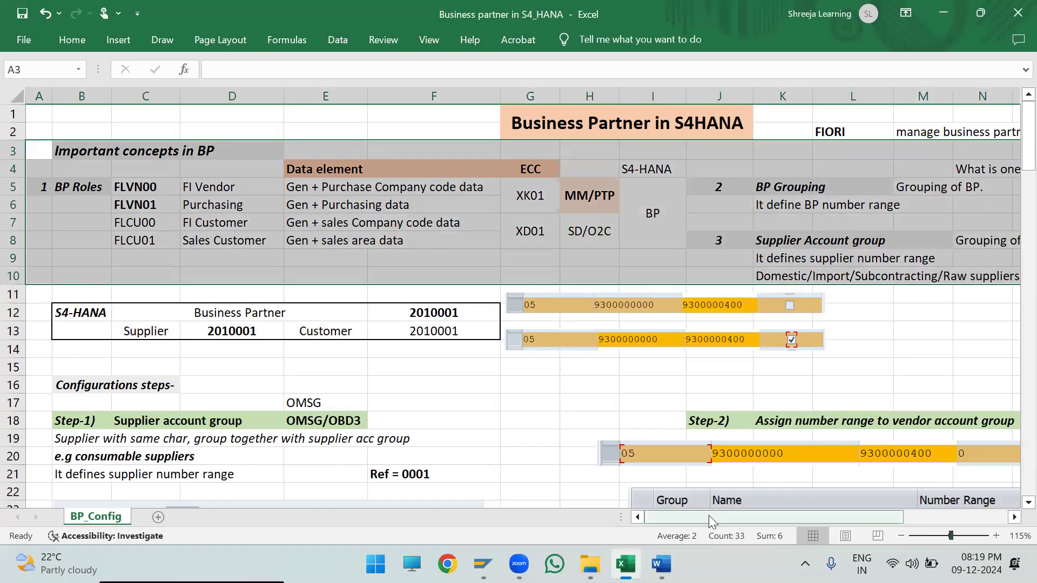
{"action": "left_click_drag", "start_coordinate": [712, 512], "coordinate": [730, 513]}
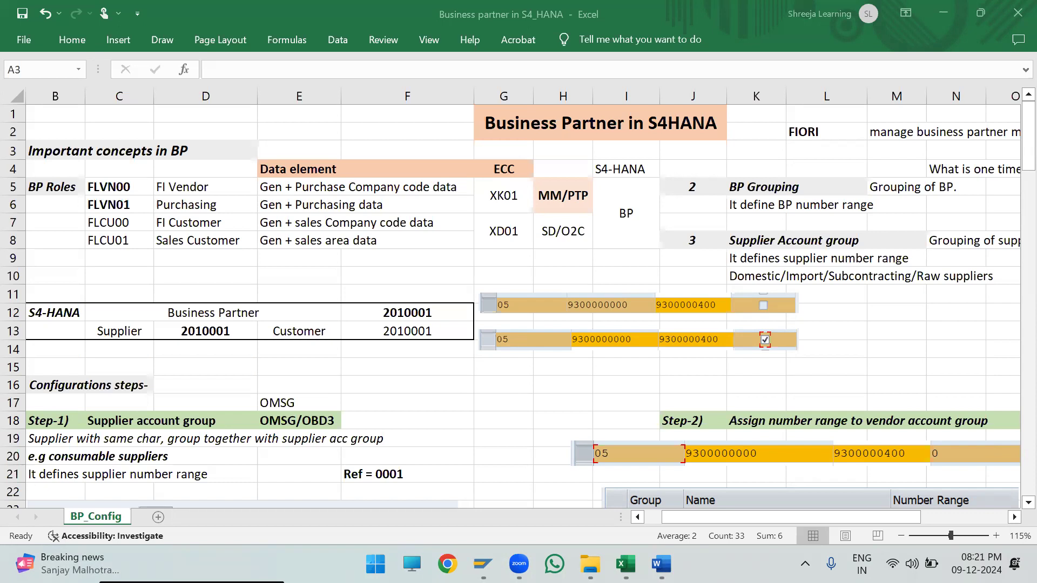
{"action": "left_click", "coordinate": [293, 180]}
{"action": "left_click", "coordinate": [370, 192]}
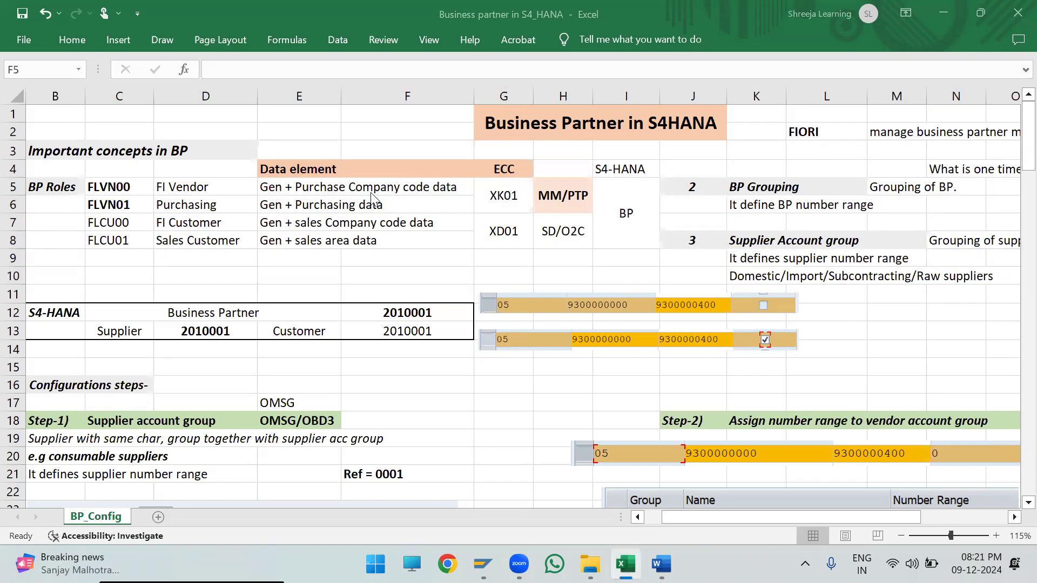
- Consult the Accounting data (Company code data) section in the Word vendor master notes and return to the Excel sheet
{"action": "key", "text": "alt+Tab"}
{"action": "scroll", "coordinate": [794, 180], "scroll_direction": "up", "scroll_amount": 3, "text": "ctrl"}
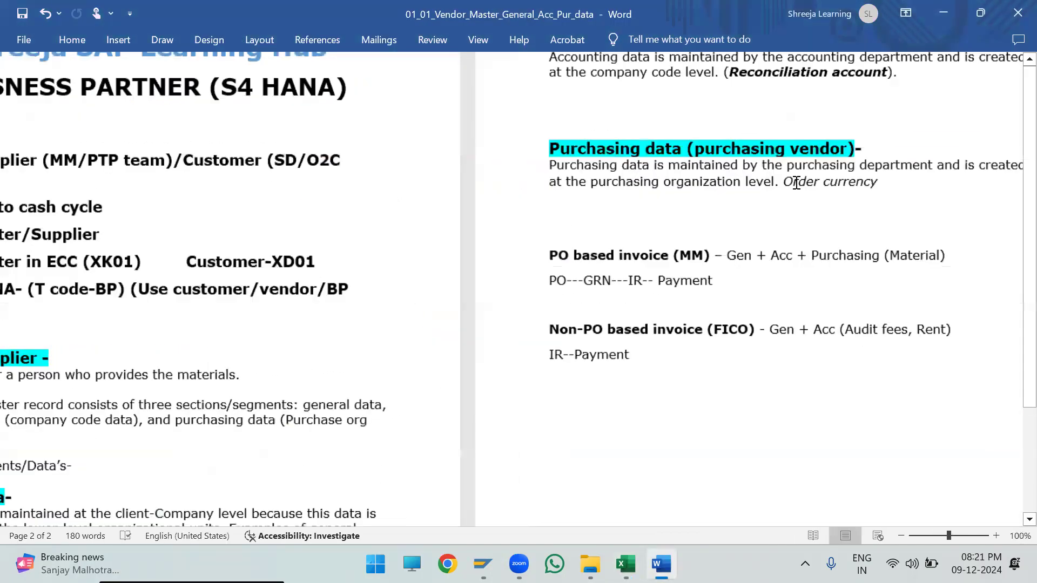
{"action": "scroll", "coordinate": [486, 204], "scroll_direction": "up", "scroll_amount": 3}
{"action": "left_click_drag", "start_coordinate": [779, 259], "coordinate": [253, 255]}
{"action": "key", "text": "alt+Tab"}
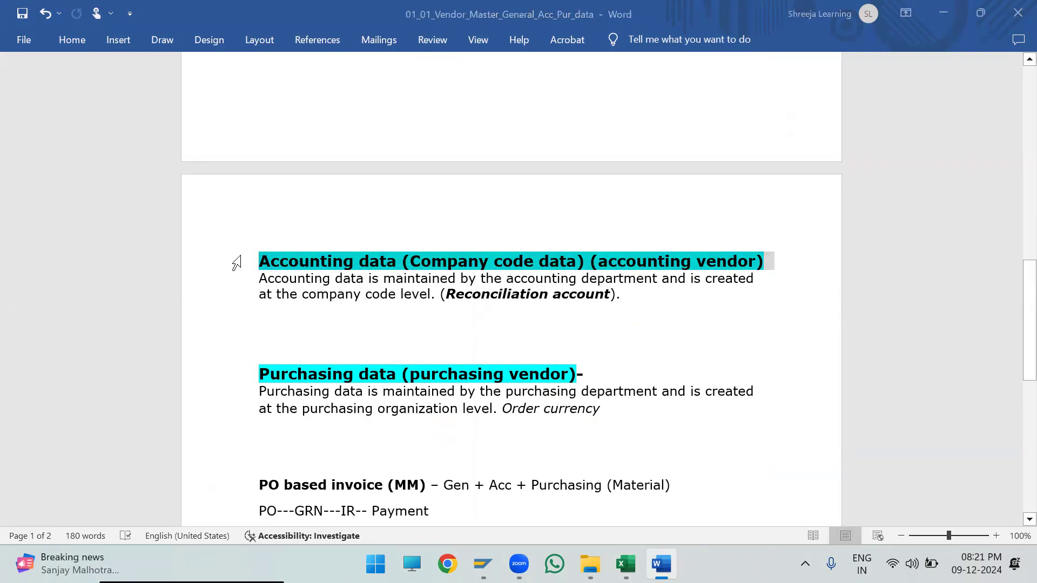
{"action": "left_click", "coordinate": [349, 269]}
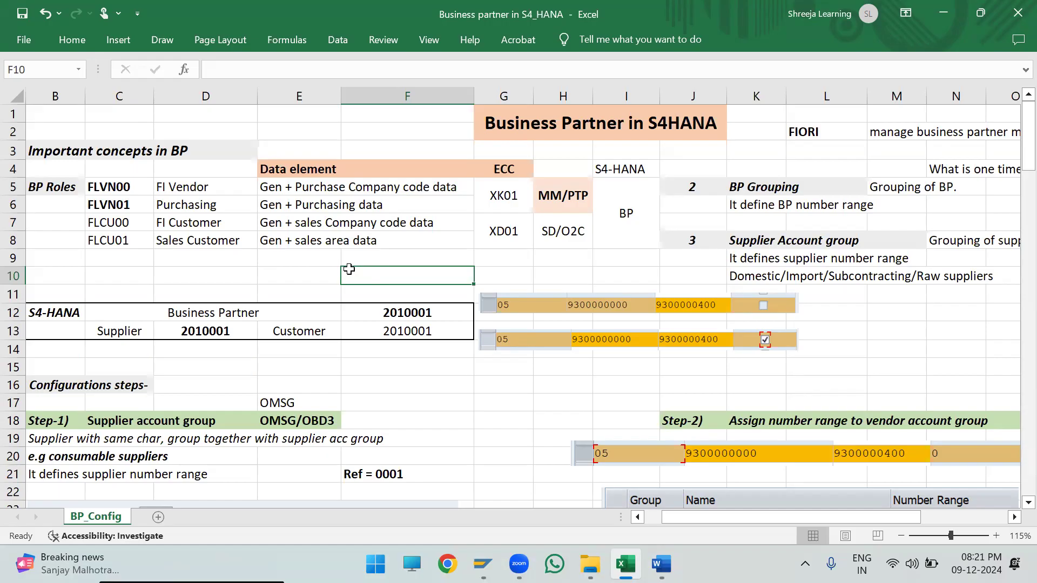
- Compare the FLCU00 FI Customer row with the FLVN00 FI Vendor row, including their data elements
{"action": "left_click_drag", "start_coordinate": [388, 224], "coordinate": [184, 221]}
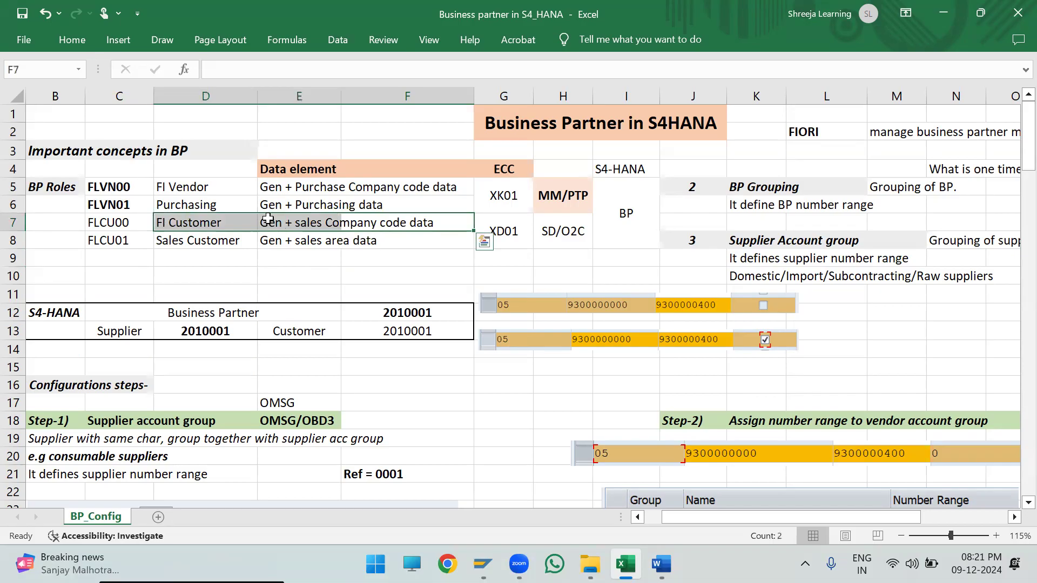
{"action": "left_click_drag", "start_coordinate": [95, 232], "coordinate": [400, 222]}
{"action": "left_click_drag", "start_coordinate": [111, 187], "coordinate": [387, 180]}
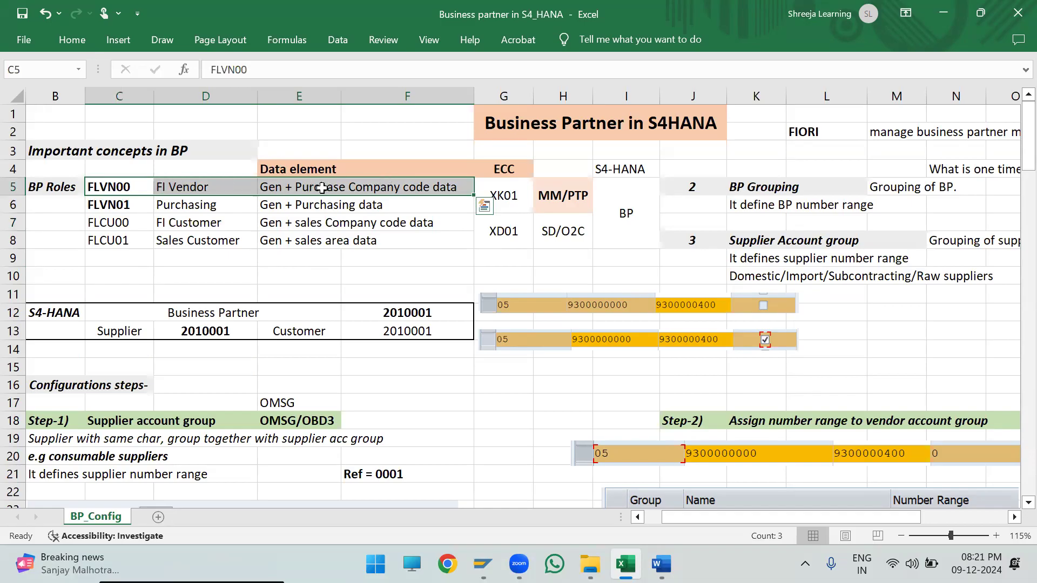
{"action": "left_click_drag", "start_coordinate": [129, 224], "coordinate": [393, 217]}
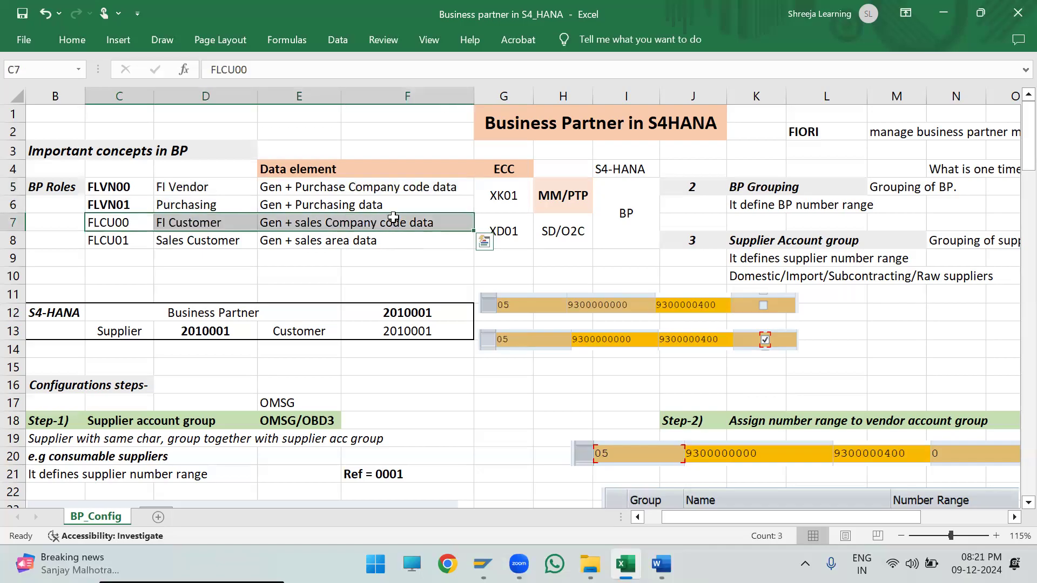
{"action": "left_click", "coordinate": [388, 259]}
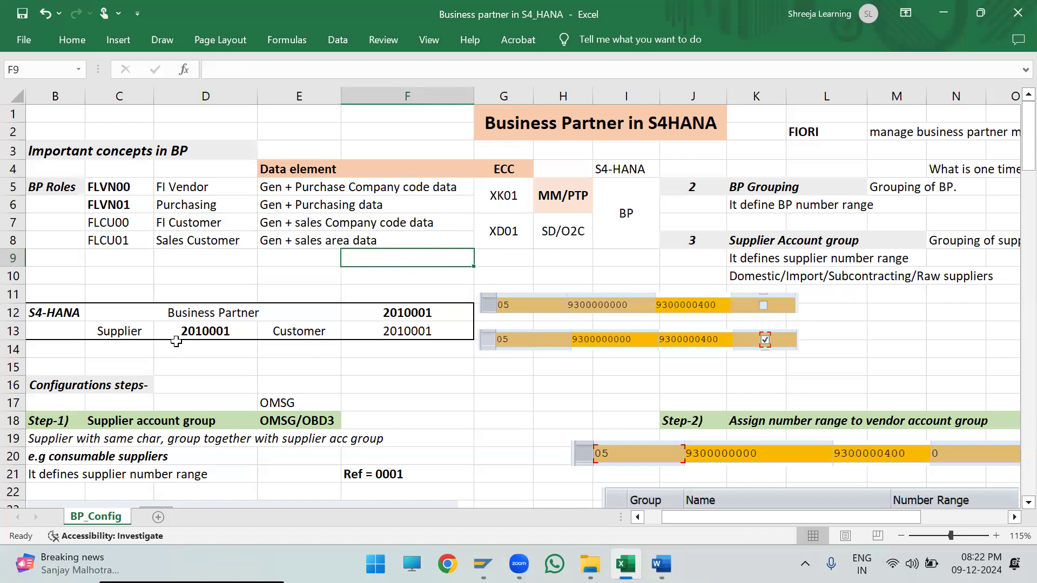
- Examine the Supplier and Customer entries in the S4-HANA table against the Supplier Account group notes
{"action": "left_click_drag", "start_coordinate": [671, 516], "coordinate": [662, 516]}
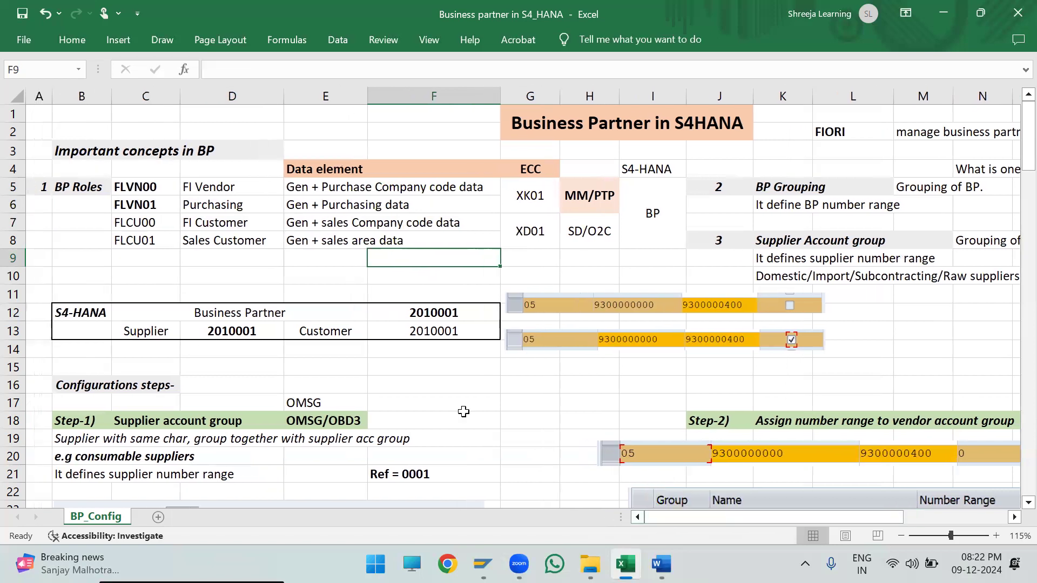
{"action": "left_click", "coordinate": [224, 365]}
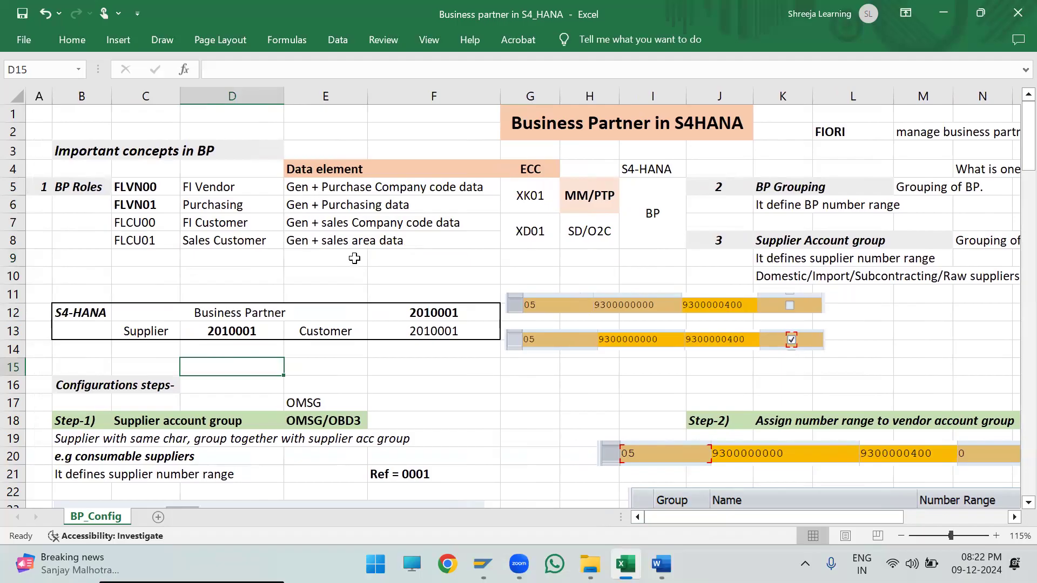
{"action": "scroll", "coordinate": [354, 258], "scroll_direction": "down", "scroll_amount": 1}
{"action": "scroll", "coordinate": [354, 258], "scroll_direction": "up", "scroll_amount": 1}
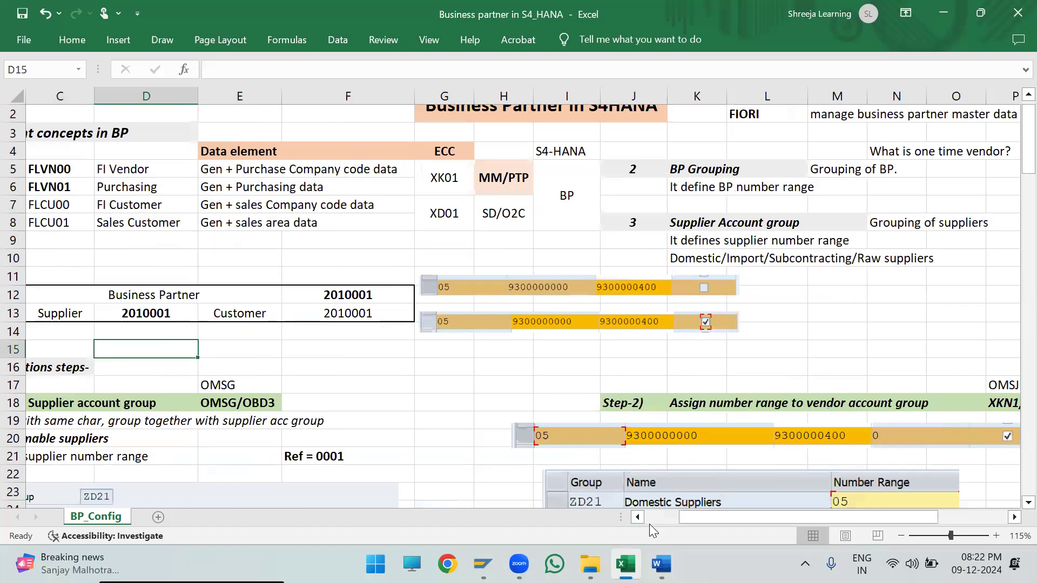
{"action": "left_click_drag", "start_coordinate": [666, 517], "coordinate": [657, 517]}
{"action": "scroll", "coordinate": [307, 333], "scroll_direction": "up", "scroll_amount": 1}
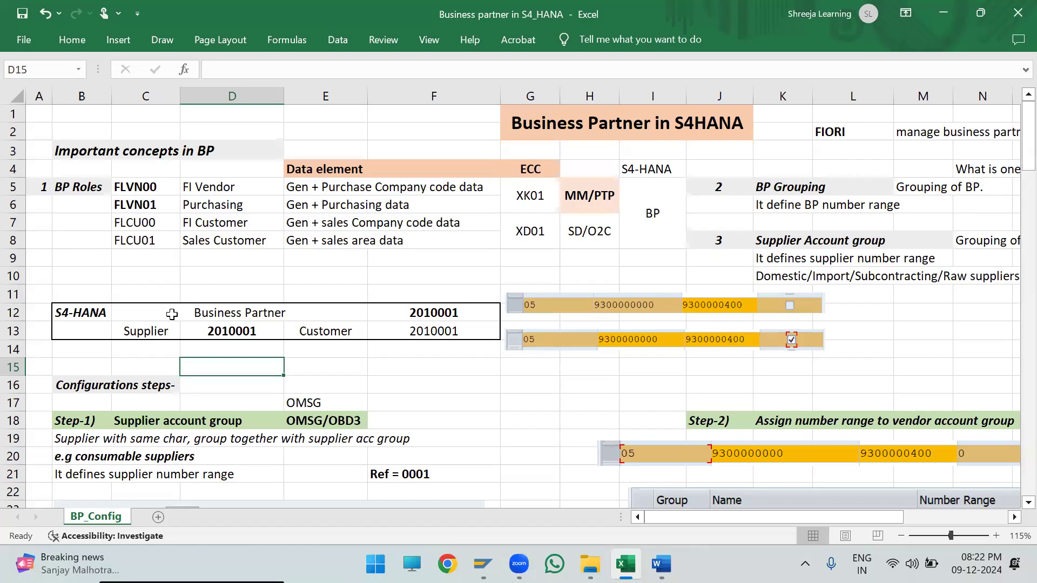
{"action": "double_click", "coordinate": [167, 333]}
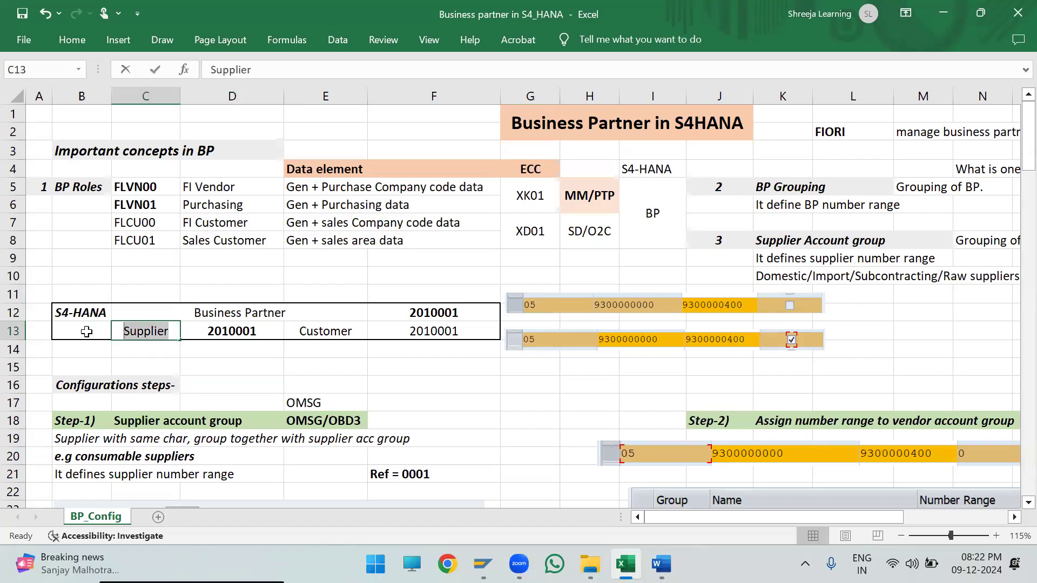
{"action": "left_click", "coordinate": [263, 363]}
{"action": "left_click_drag", "start_coordinate": [136, 331], "coordinate": [221, 327]}
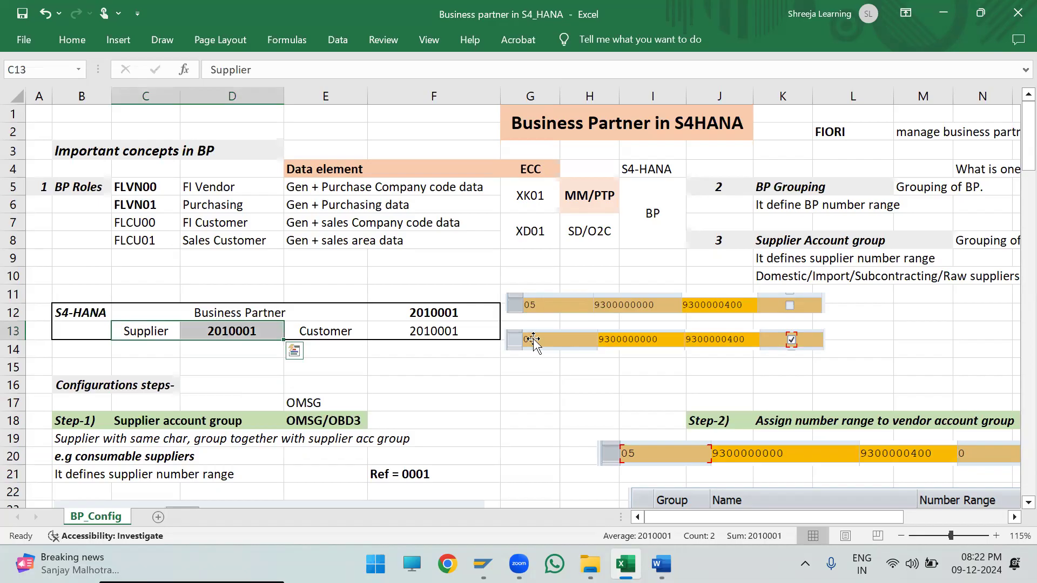
{"action": "left_click_drag", "start_coordinate": [723, 243], "coordinate": [998, 268]}
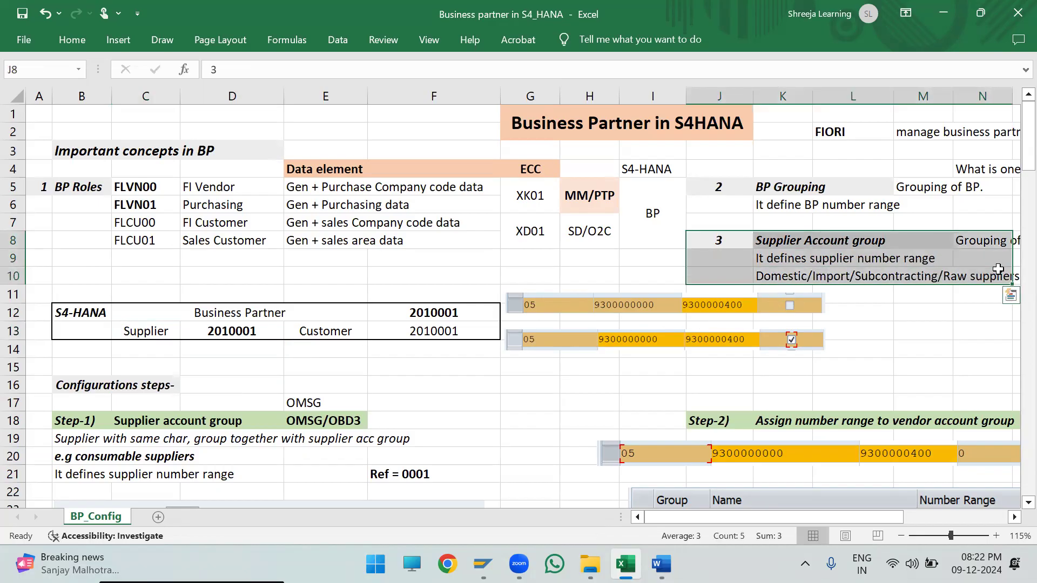
{"action": "left_click_drag", "start_coordinate": [323, 331], "coordinate": [492, 331]}
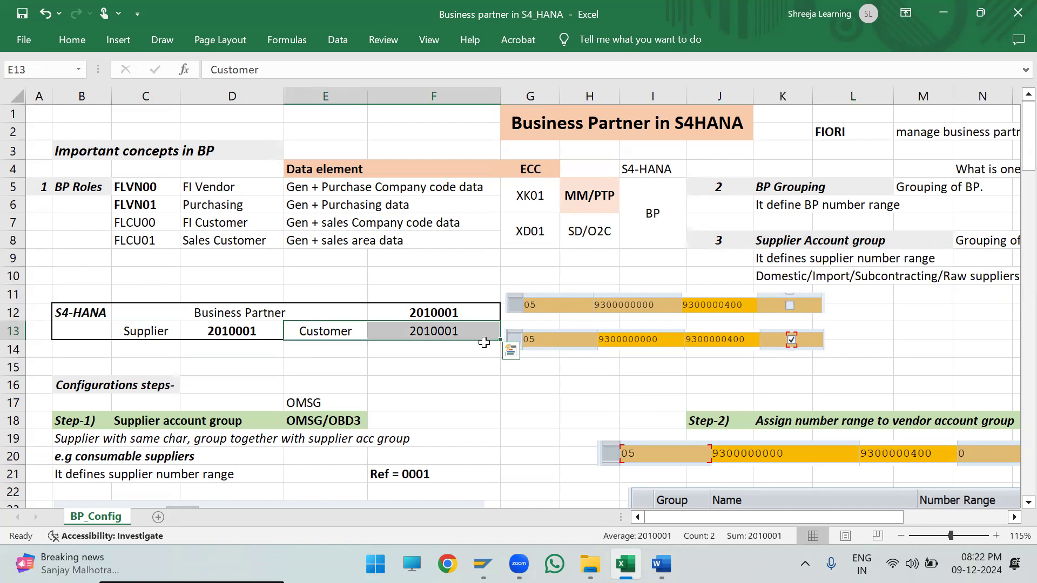
{"action": "left_click_drag", "start_coordinate": [145, 331], "coordinate": [230, 333]}
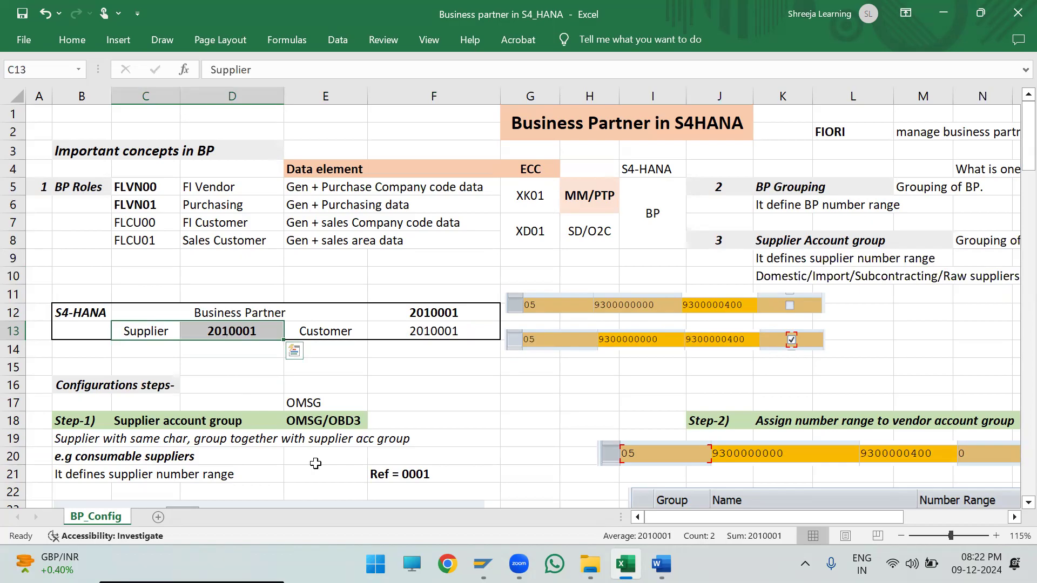
{"action": "left_click", "coordinate": [379, 367]}
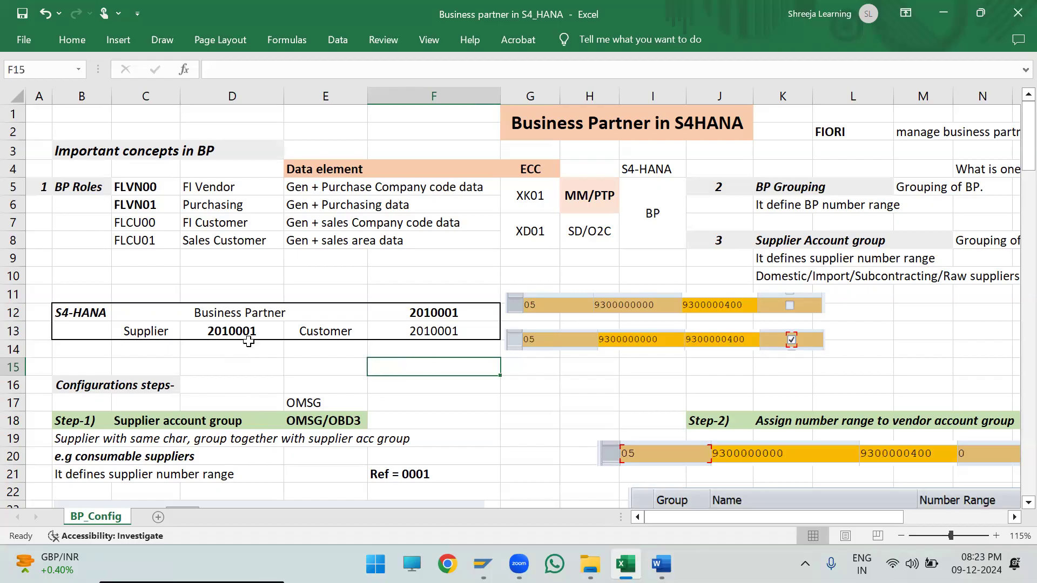
- Inspect the Supplier label and its number in row 13 of the S4-HANA table
{"action": "left_click", "coordinate": [145, 331]}
{"action": "left_click", "coordinate": [215, 336], "text": "shift"}
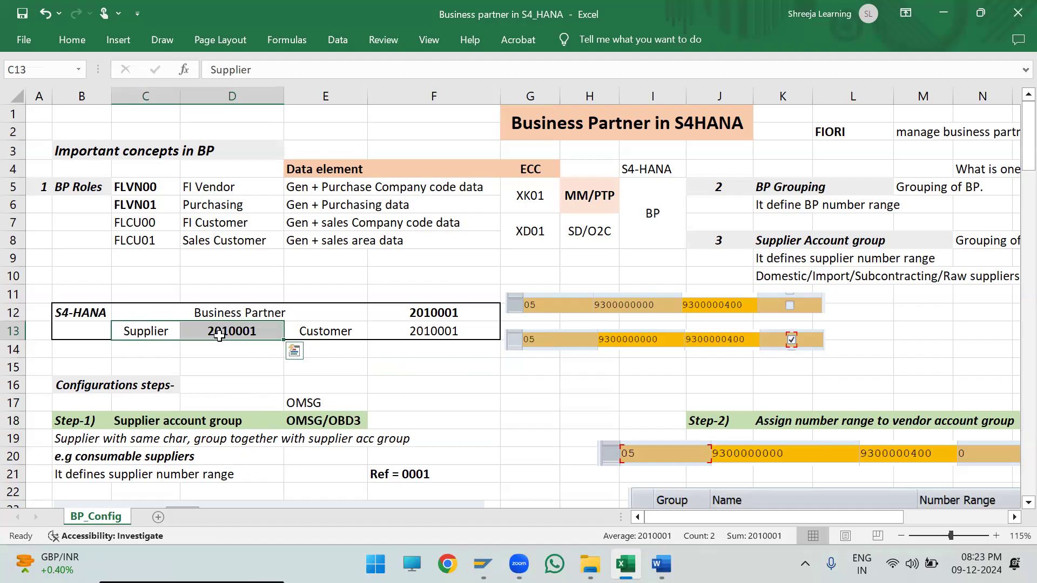
{"action": "left_click", "coordinate": [116, 352]}
{"action": "left_click_drag", "start_coordinate": [132, 331], "coordinate": [221, 331]}
{"action": "double_click", "coordinate": [274, 327]}
{"action": "left_click_drag", "start_coordinate": [273, 327], "coordinate": [151, 340]}
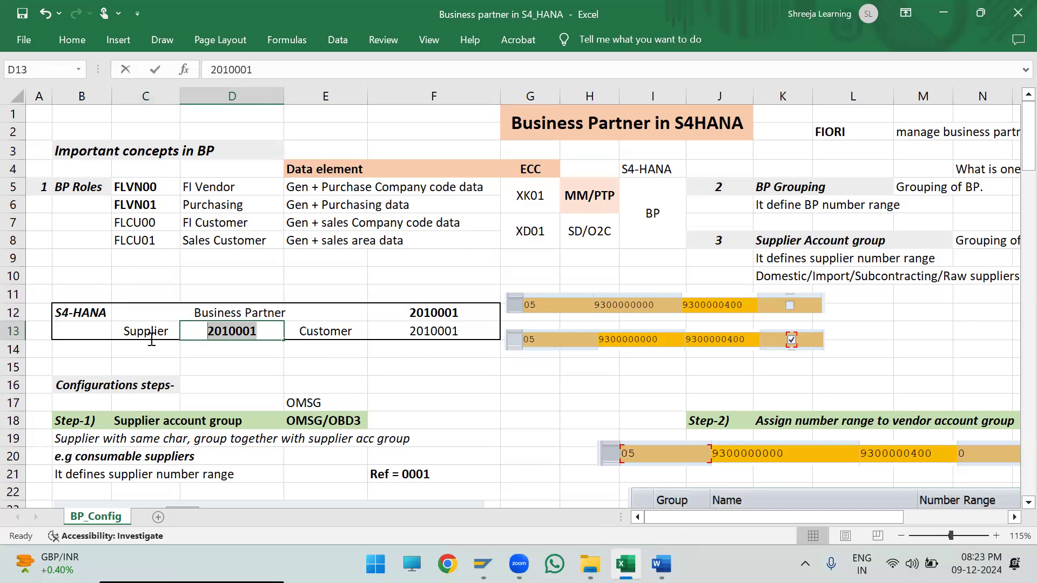
{"action": "left_click", "coordinate": [183, 360]}
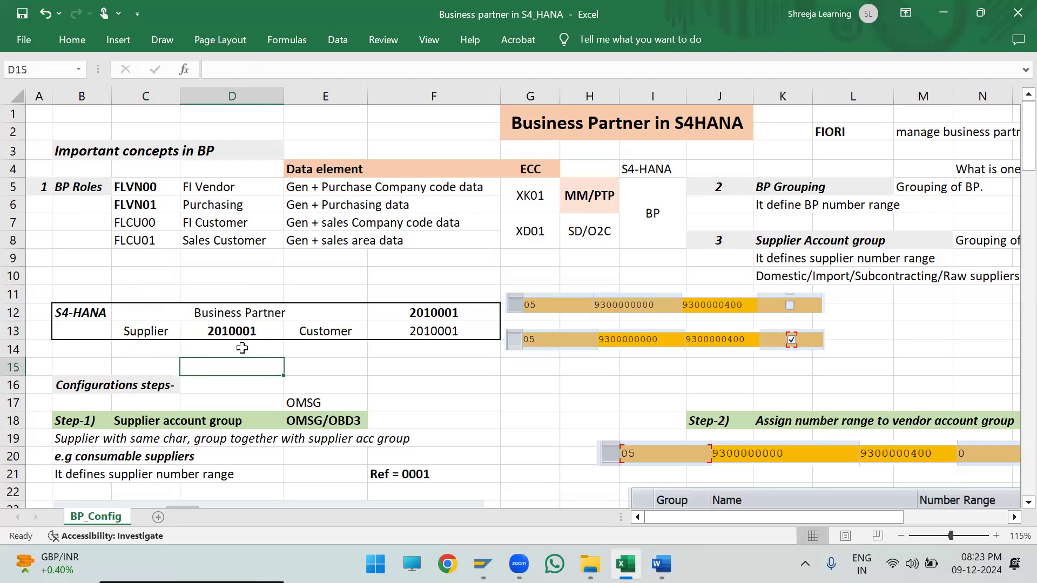
- Label row 14 as "ECC" in cell A14 and enter an example ECC supplier number in D14
{"action": "left_click", "coordinate": [39, 350]}
{"action": "type", "text": "ECC"}
{"action": "left_click", "coordinate": [247, 353]}
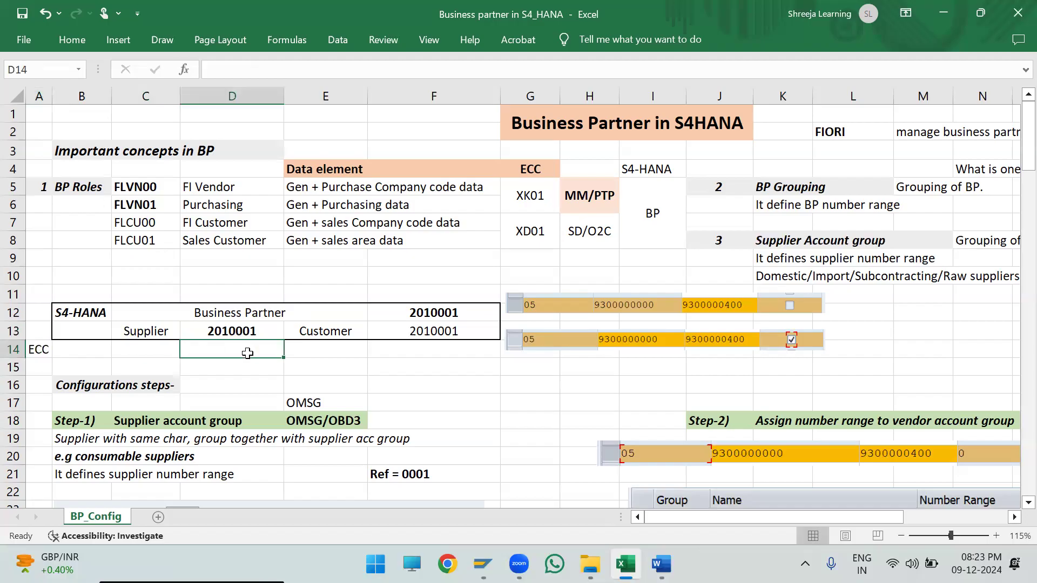
{"action": "type", "text": "301"}
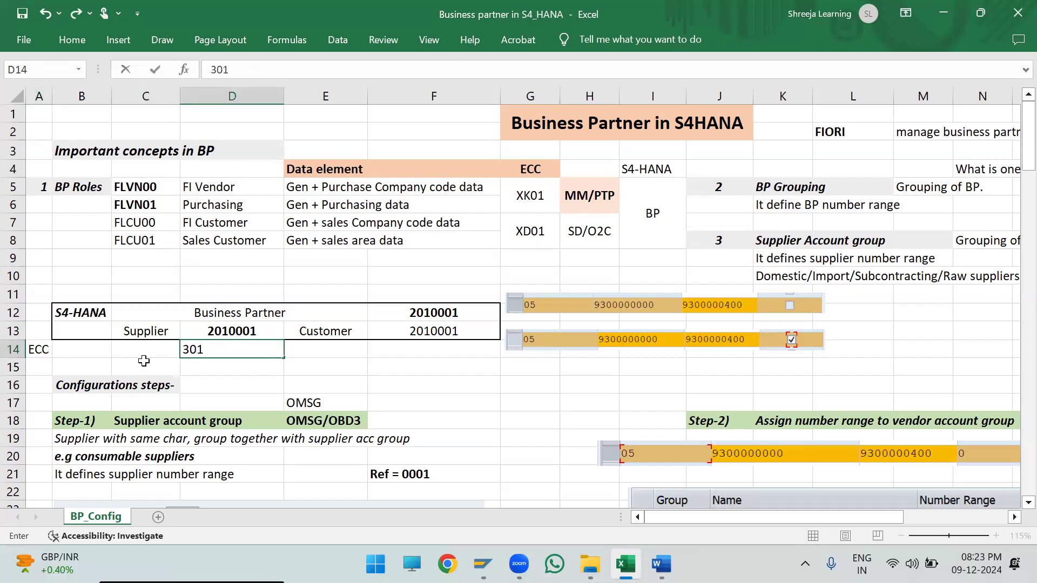
{"action": "type", "text": "00088"}
{"action": "left_click", "coordinate": [222, 381]}
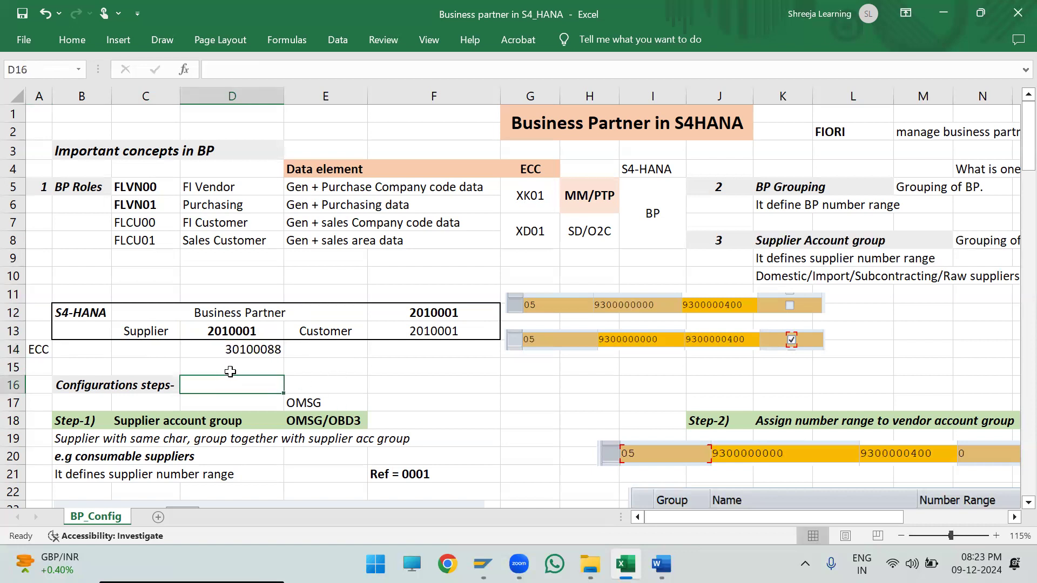
- Enter an example ECC customer number in cell F14, beneath the S4-HANA customer number
{"action": "left_click", "coordinate": [394, 354]}
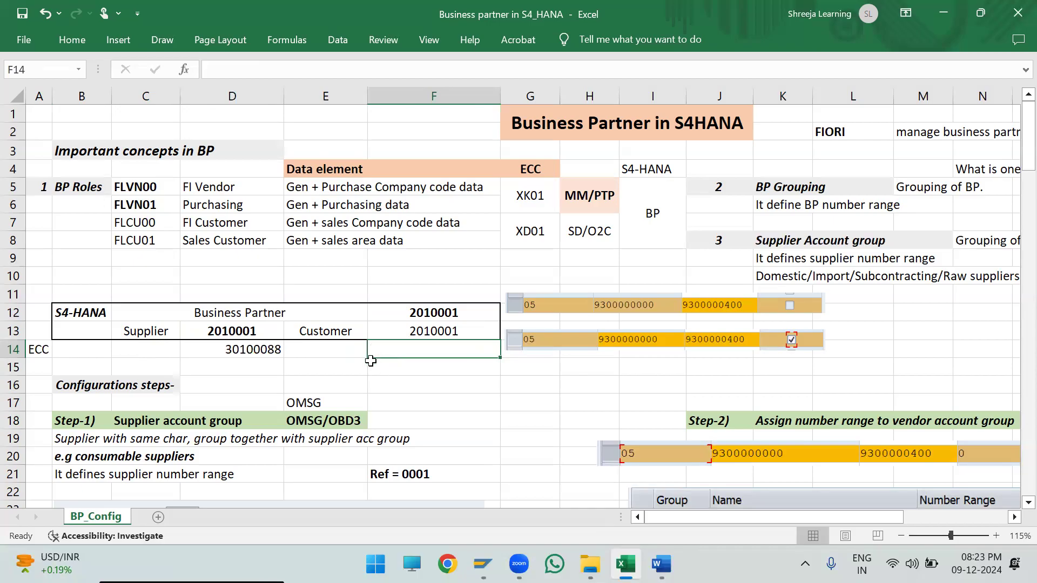
{"action": "double_click", "coordinate": [400, 349]}
{"action": "type", "text": "70"}
{"action": "type", "text": "9"}
{"action": "key", "text": "BackSpace"}
{"action": "type", "text": "099334"}
{"action": "left_click", "coordinate": [218, 348]}
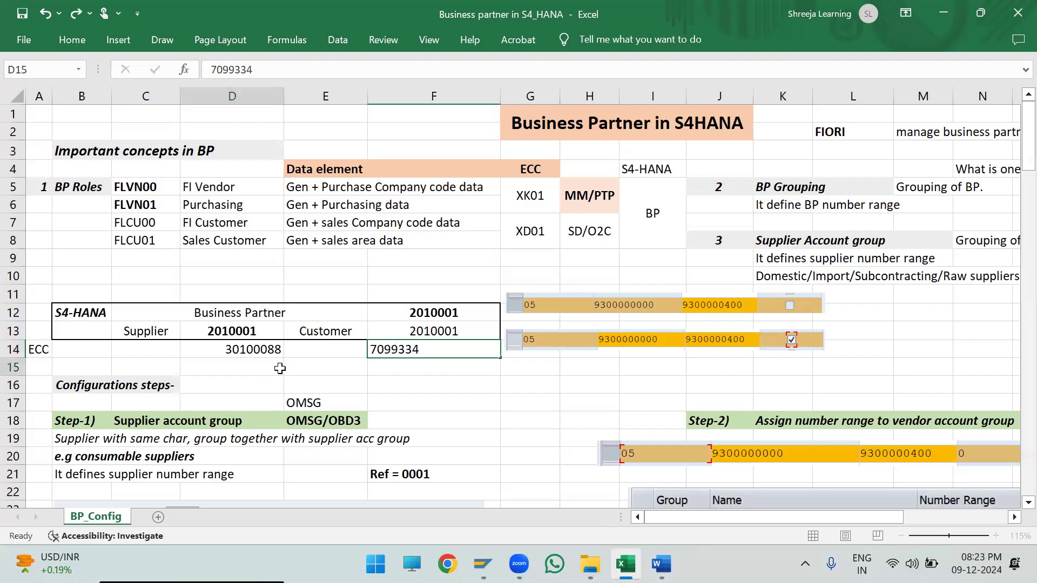
- Compare the S4-HANA Business Partner, Supplier and Customer numbers with the ECC numbers in row 14
{"action": "left_click_drag", "start_coordinate": [143, 330], "coordinate": [340, 336]}
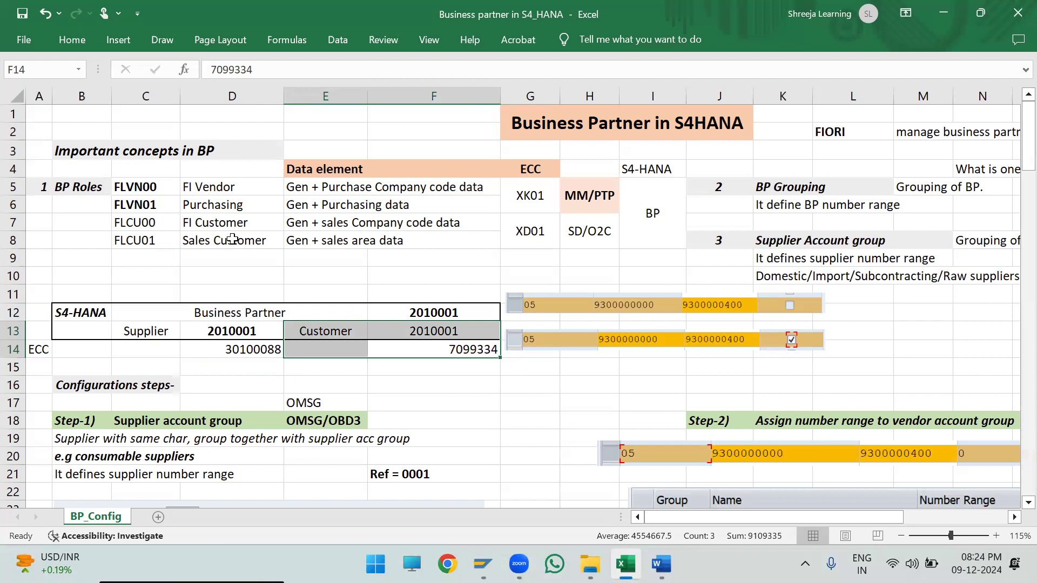
{"action": "left_click", "coordinate": [324, 384]}
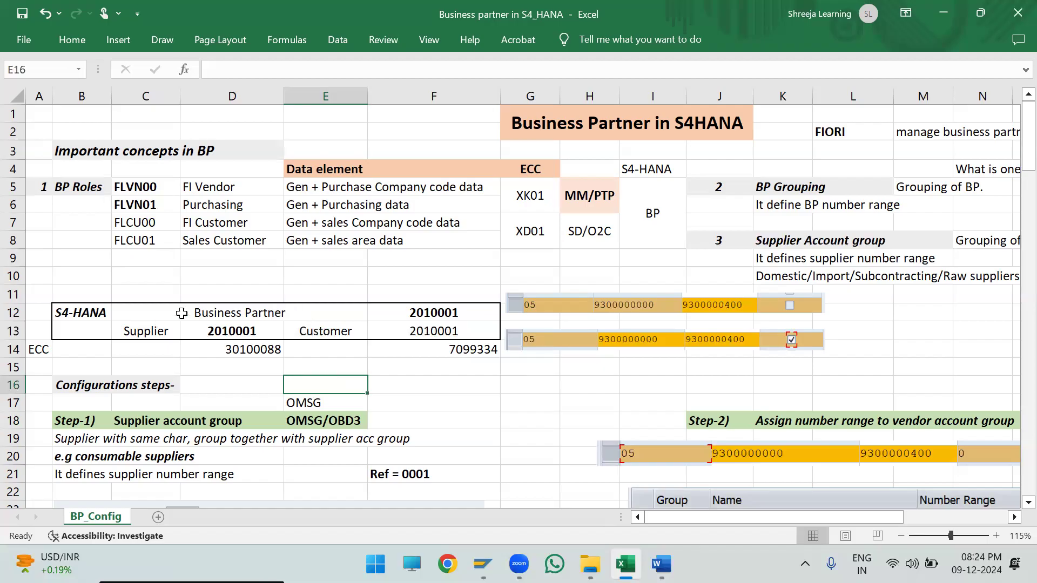
{"action": "left_click_drag", "start_coordinate": [91, 312], "coordinate": [310, 313]}
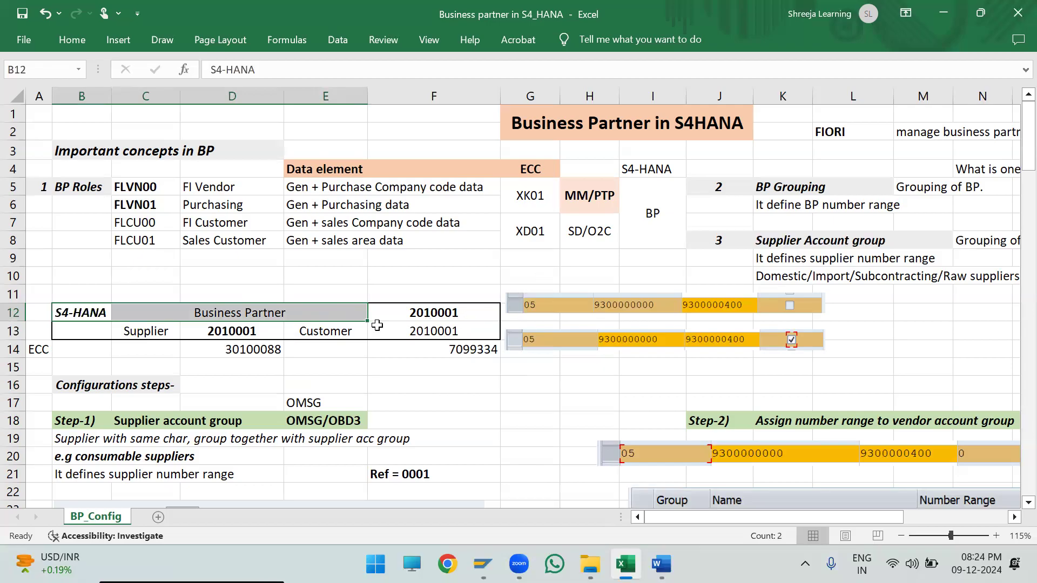
{"action": "left_click_drag", "start_coordinate": [128, 330], "coordinate": [225, 325]}
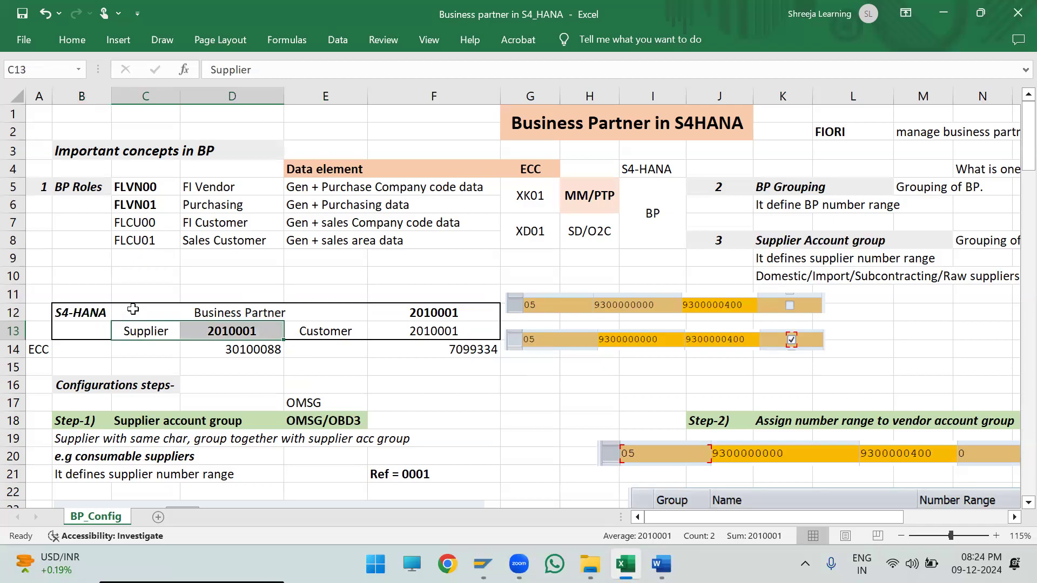
{"action": "left_click", "coordinate": [168, 305]}
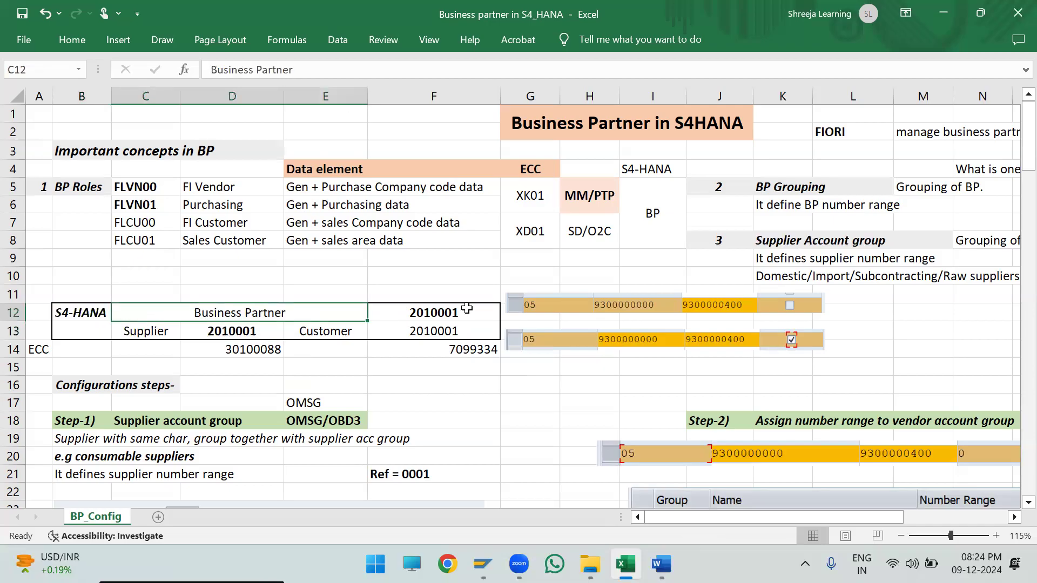
- Examine the BP Grouping notes together with the number range 05 picture whose checkbox is unticked
{"action": "left_click_drag", "start_coordinate": [718, 189], "coordinate": [859, 205]}
{"action": "left_click_drag", "start_coordinate": [965, 210], "coordinate": [965, 210]}
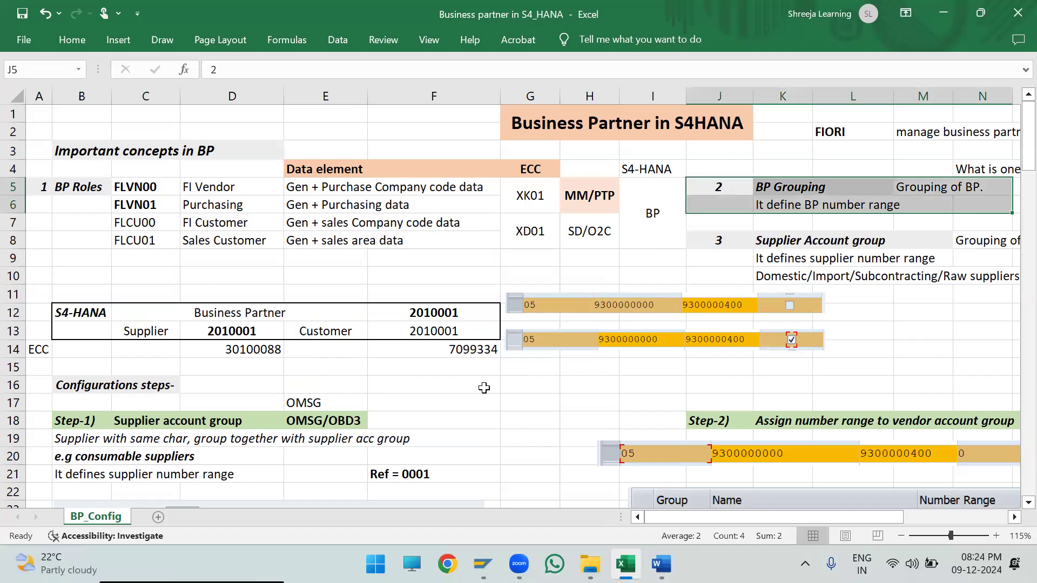
{"action": "left_click", "coordinate": [577, 304]}
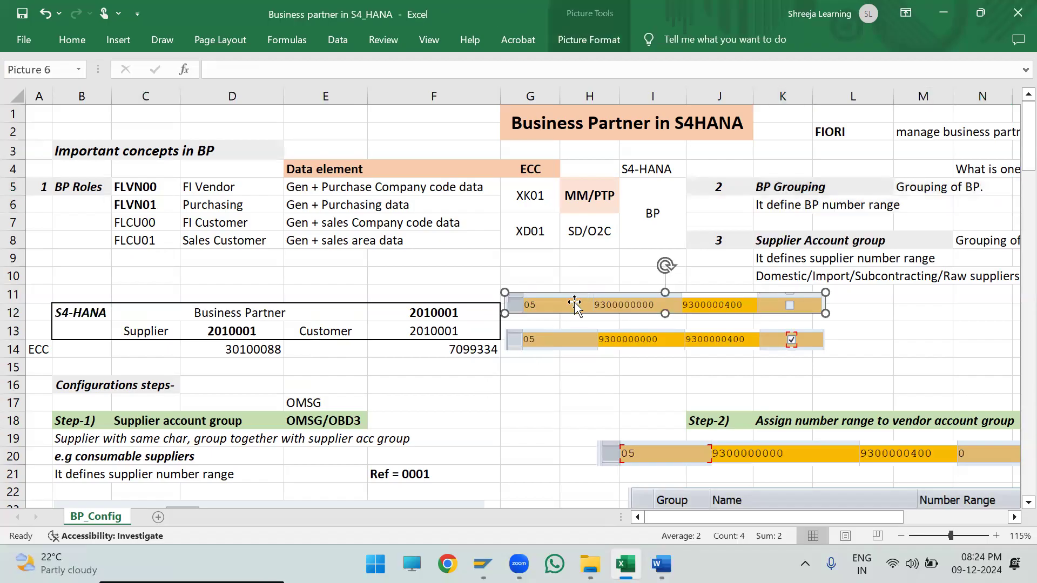
- Enlarge both number range 05 pictures beside the S4-HANA block, the one with the unticked checkbox and the ticked one
{"action": "mouse_move", "coordinate": [818, 318]}
{"action": "left_mouse_down"}
{"action": "mouse_move", "coordinate": [851, 326]}
{"action": "mouse_move", "coordinate": [832, 319]}
{"action": "left_mouse_up"}
{"action": "left_click", "coordinate": [839, 327]}
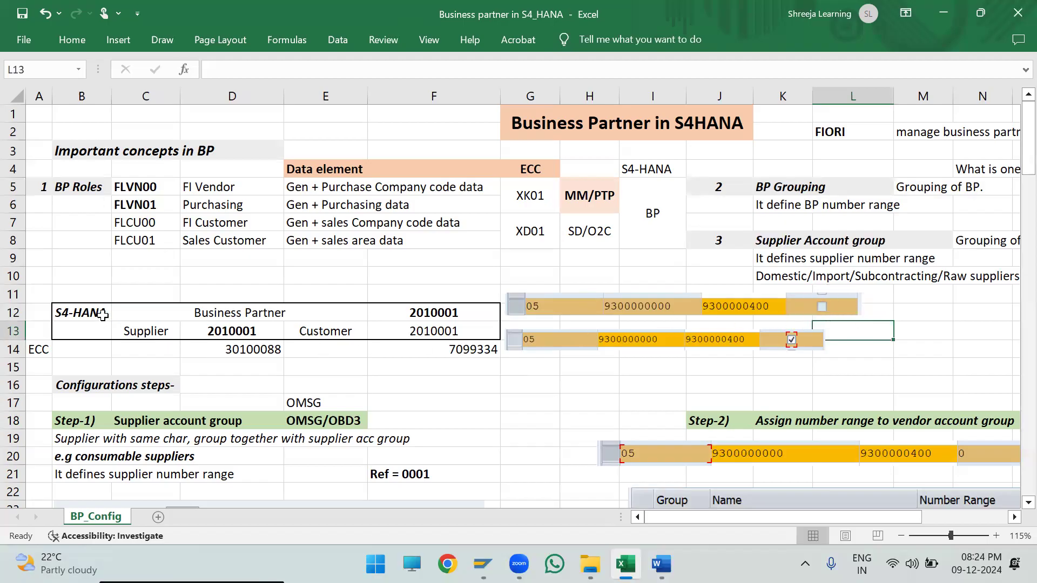
{"action": "left_click", "coordinate": [595, 305]}
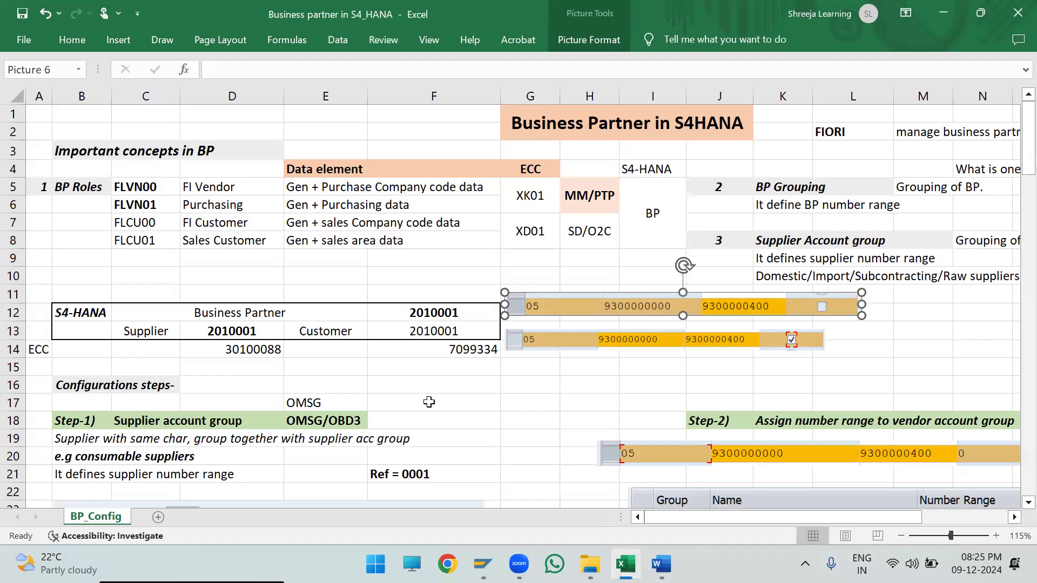
{"action": "left_click_drag", "start_coordinate": [132, 327], "coordinate": [244, 329]}
{"action": "left_click", "coordinate": [591, 340]}
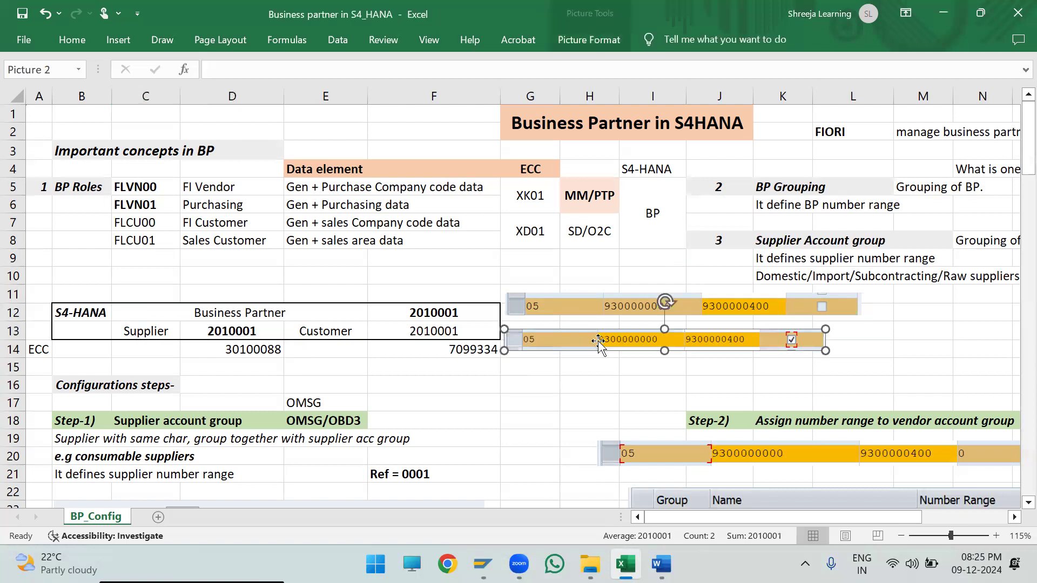
{"action": "mouse_move", "coordinate": [824, 351]}
{"action": "left_mouse_down"}
{"action": "mouse_move", "coordinate": [838, 356]}
{"action": "mouse_move", "coordinate": [824, 355]}
{"action": "mouse_move", "coordinate": [835, 346]}
{"action": "left_mouse_up"}
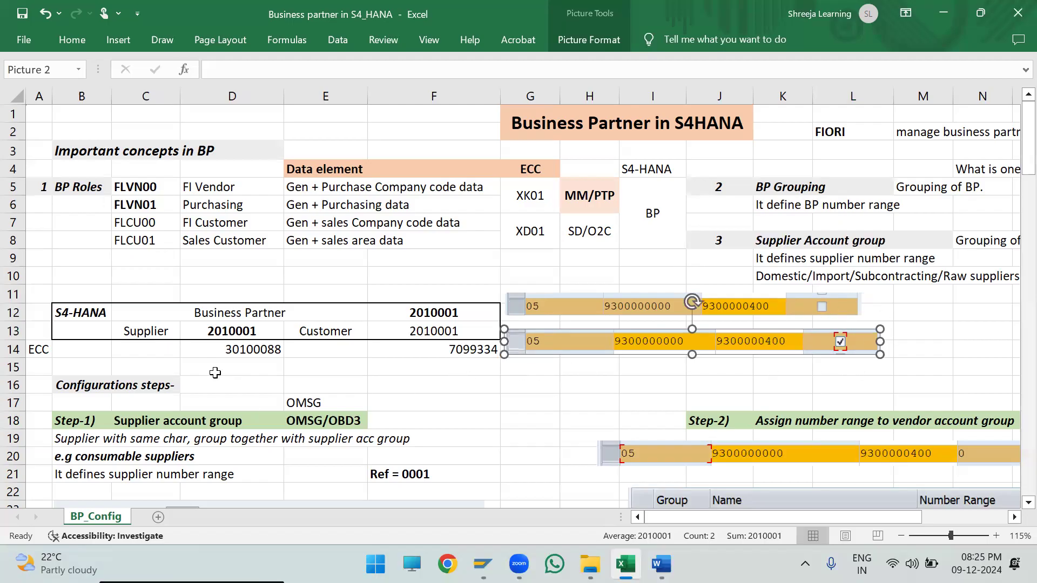
- Compare the S4-HANA Business Partner number with the supplier and customer numbers, relating them to roles FLVN00 and FLVN01
{"action": "left_click_drag", "start_coordinate": [154, 316], "coordinate": [454, 312]}
{"action": "left_click_drag", "start_coordinate": [121, 330], "coordinate": [230, 336]}
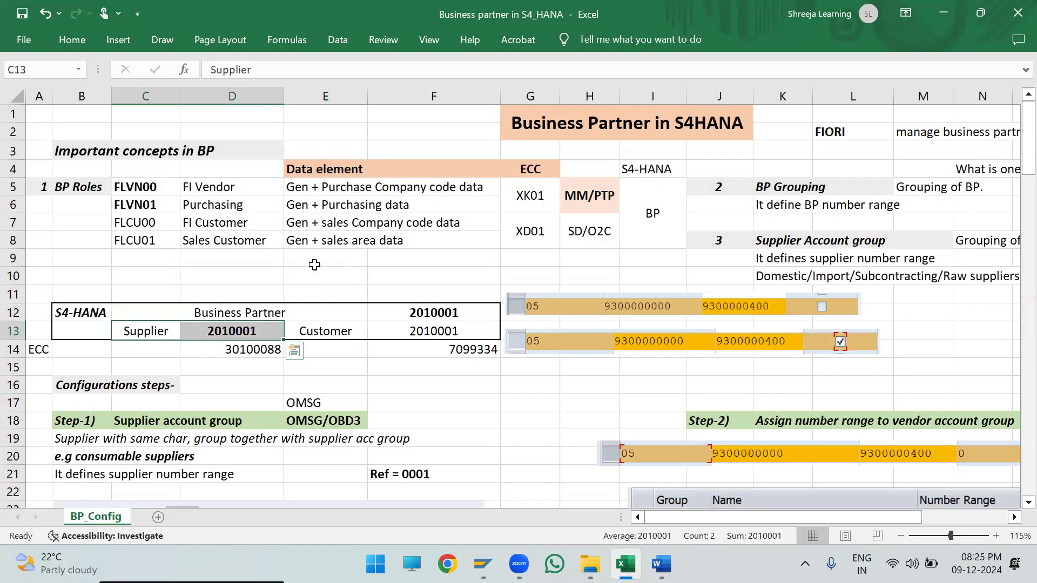
{"action": "left_click_drag", "start_coordinate": [134, 187], "coordinate": [518, 204]}
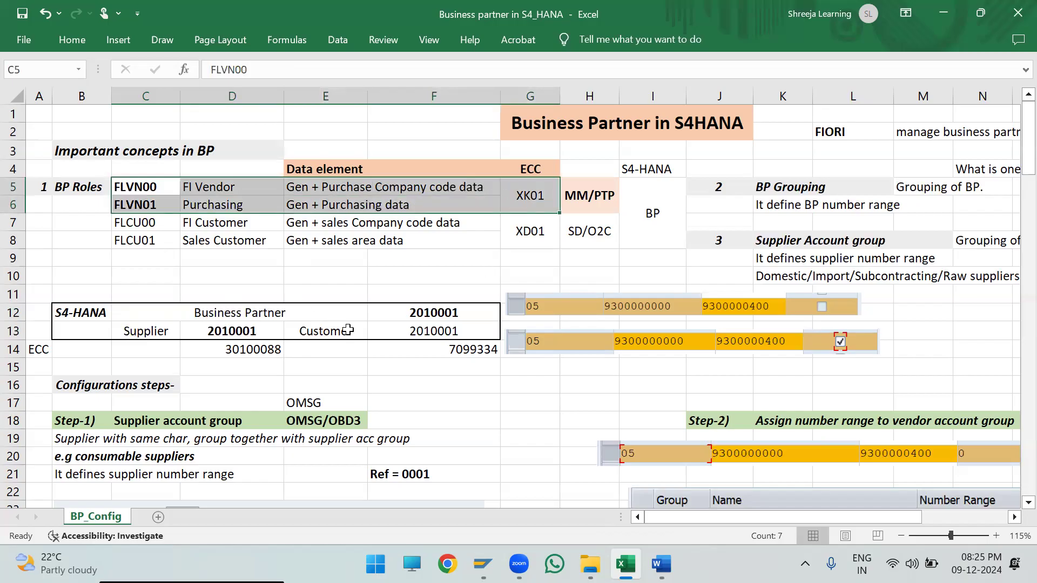
{"action": "left_click_drag", "start_coordinate": [308, 341], "coordinate": [421, 330]}
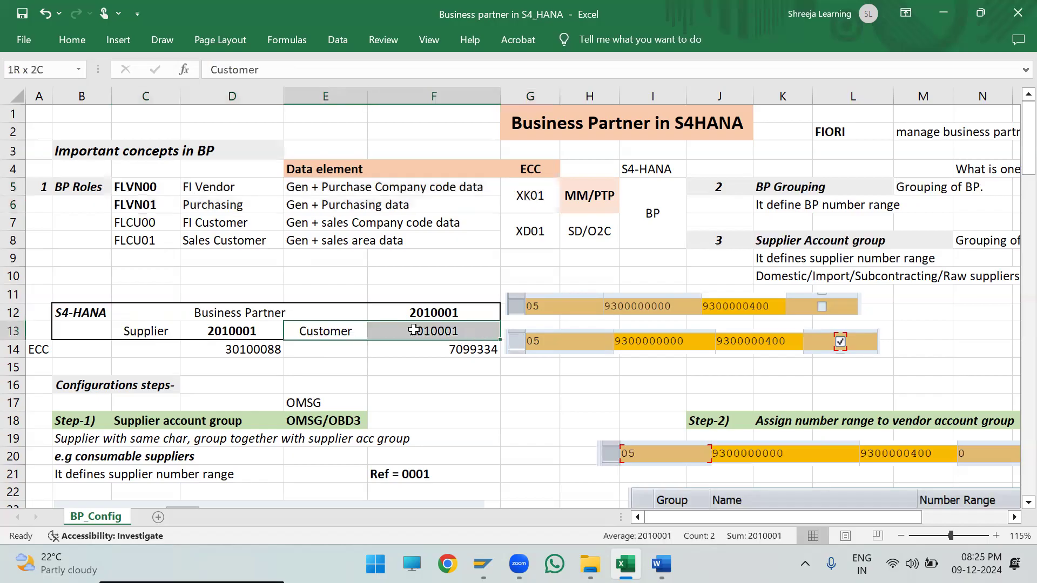
{"action": "left_click", "coordinate": [331, 307]}
{"action": "left_click_drag", "start_coordinate": [331, 307], "coordinate": [432, 311]}
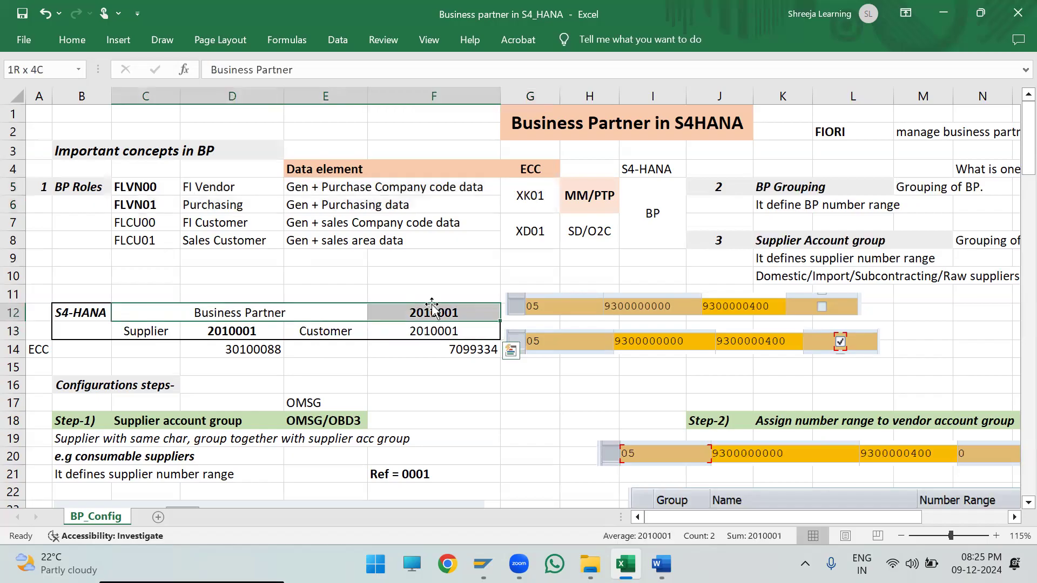
{"action": "left_click_drag", "start_coordinate": [335, 330], "coordinate": [474, 325]}
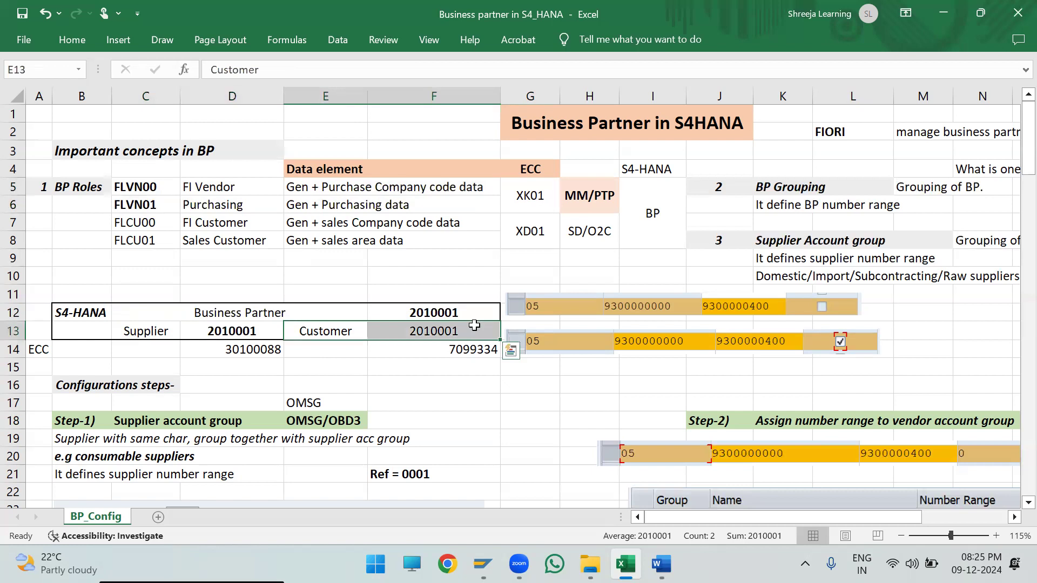
{"action": "left_click", "coordinate": [426, 366]}
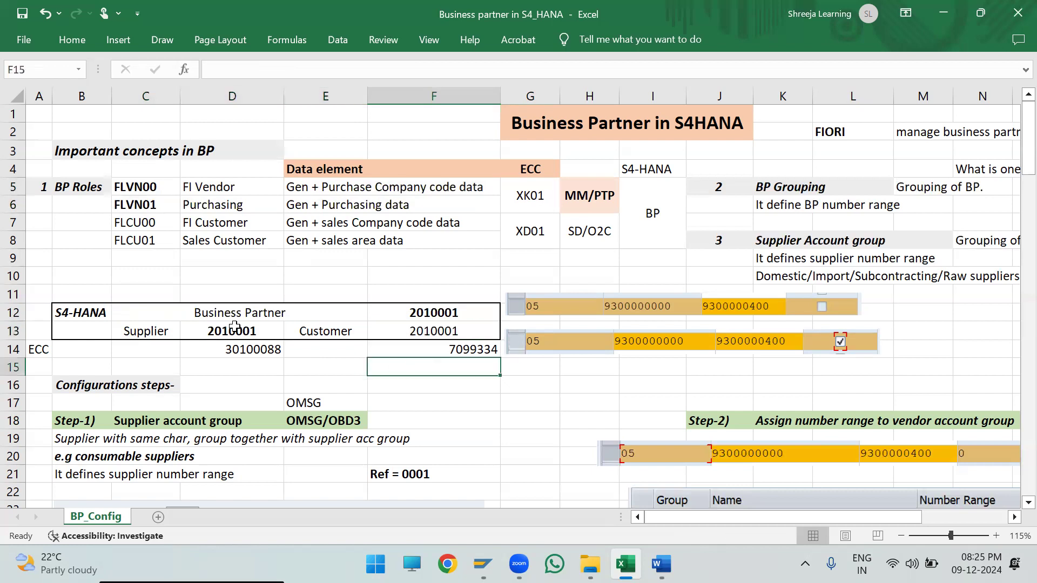
- Review the whole S4-HANA numbering block in rows 12 and 13 together with the BP Roles table
{"action": "left_click_drag", "start_coordinate": [65, 310], "coordinate": [470, 312]}
{"action": "left_click_drag", "start_coordinate": [324, 335], "coordinate": [438, 316]}
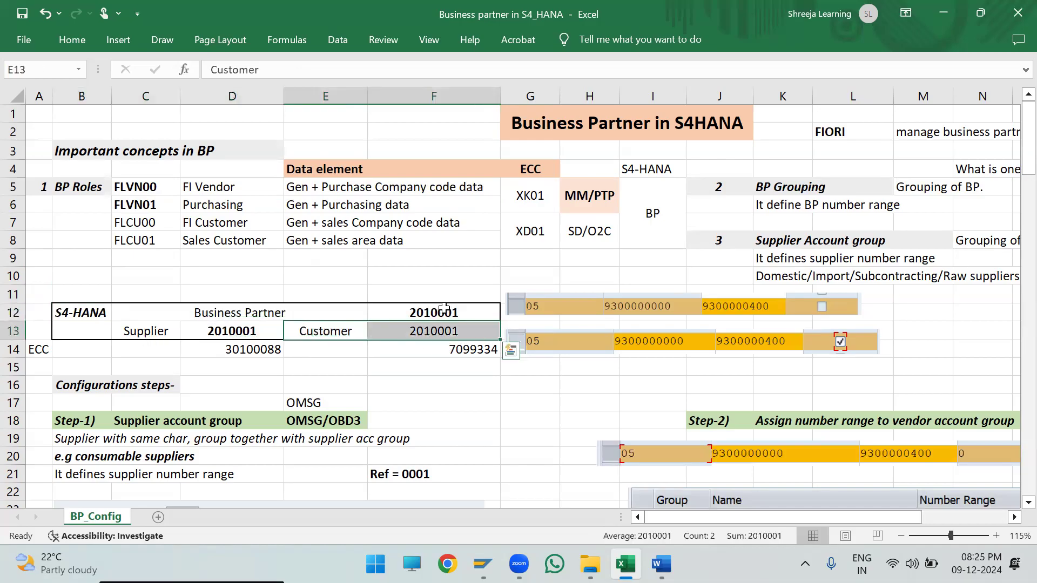
{"action": "left_click_drag", "start_coordinate": [229, 313], "coordinate": [432, 312]}
{"action": "left_click_drag", "start_coordinate": [152, 333], "coordinate": [253, 328]}
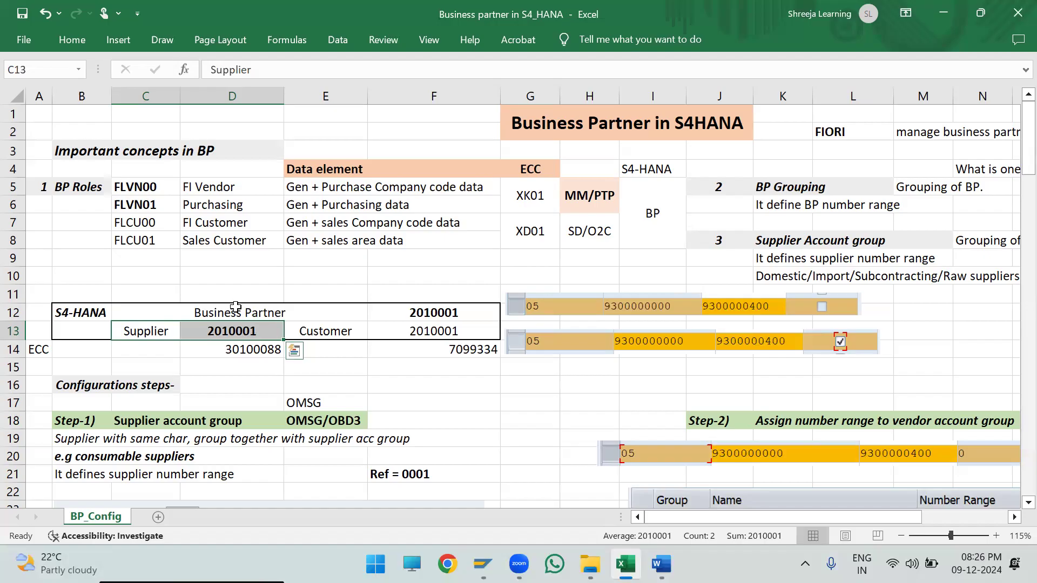
{"action": "left_click_drag", "start_coordinate": [171, 308], "coordinate": [529, 293]}
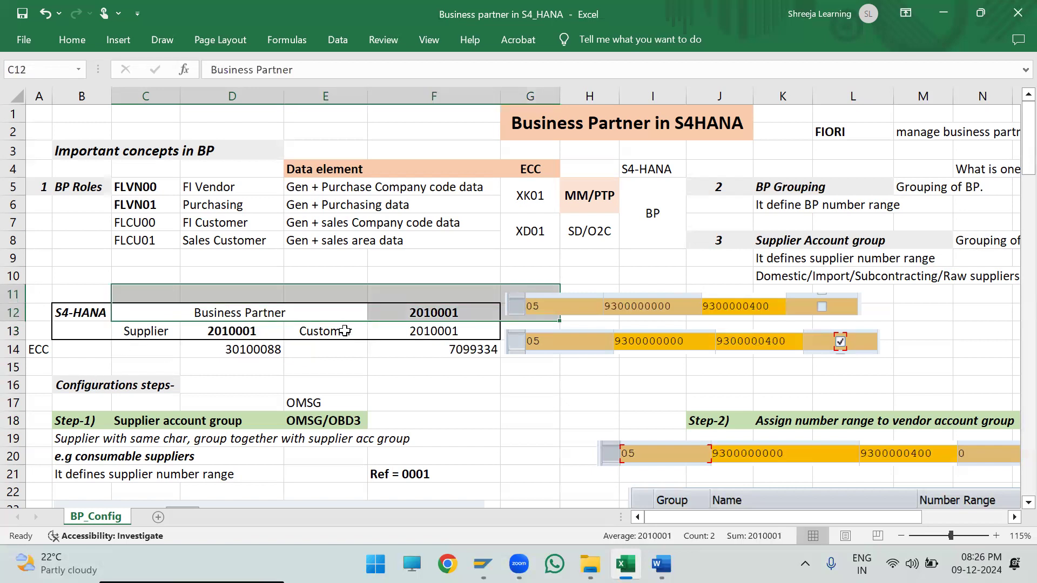
{"action": "left_click_drag", "start_coordinate": [63, 307], "coordinate": [451, 322]}
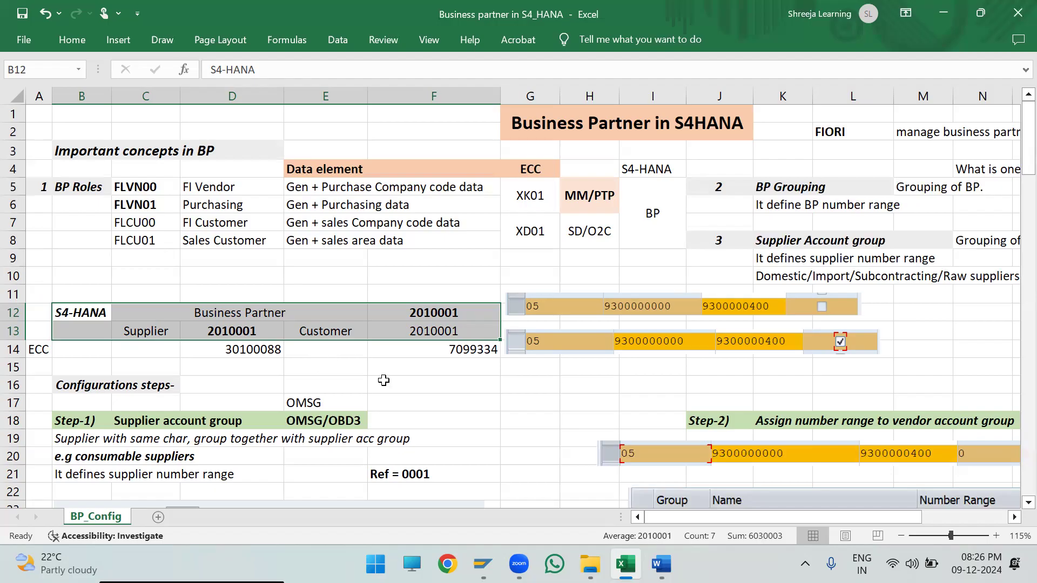
{"action": "left_click", "coordinate": [488, 367]}
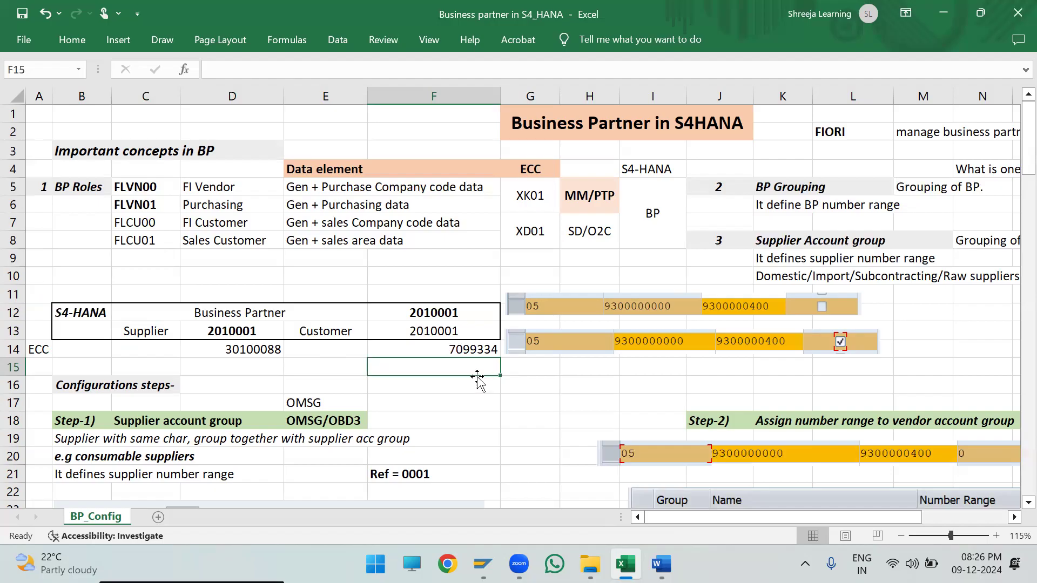
{"action": "left_click_drag", "start_coordinate": [79, 316], "coordinate": [417, 330]}
{"action": "left_click", "coordinate": [416, 369]}
{"action": "left_click_drag", "start_coordinate": [665, 238], "coordinate": [58, 176]}
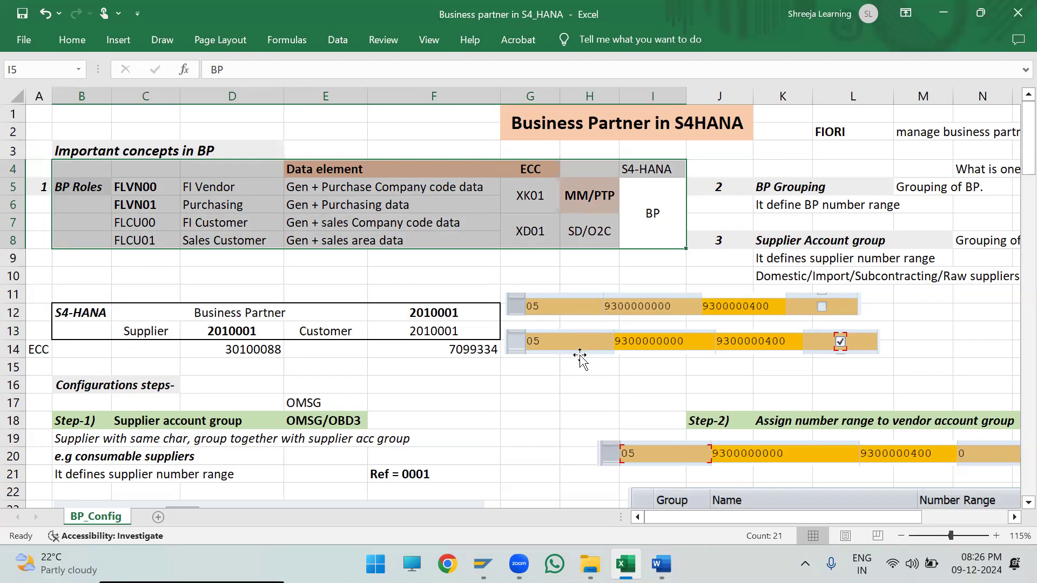
- Look over the Configurations steps section that starts in row 16, below the numbering block
{"action": "scroll", "coordinate": [365, 362], "scroll_direction": "down", "scroll_amount": 1, "text": "ctrl"}
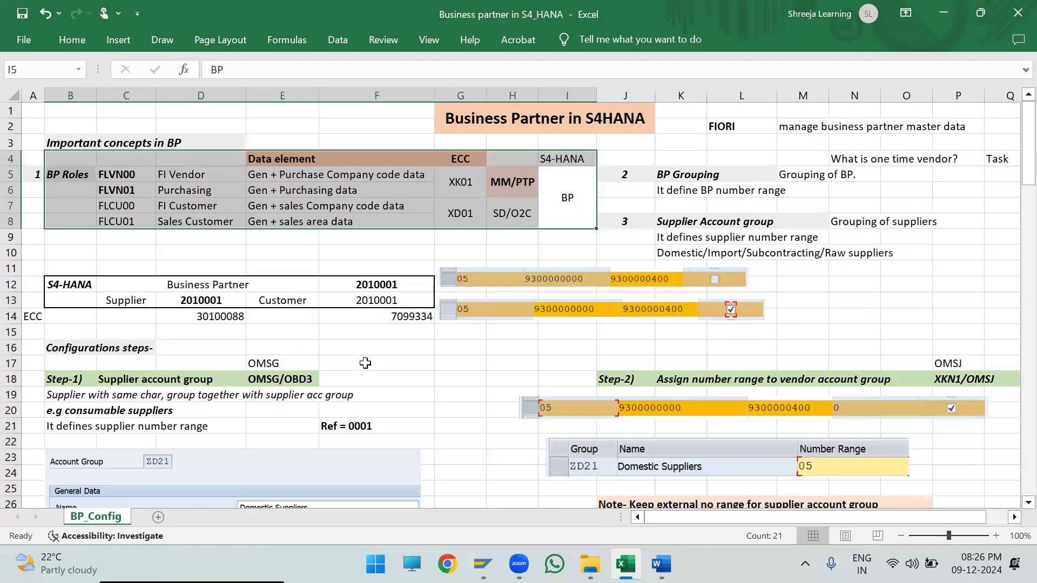
{"action": "scroll", "coordinate": [365, 363], "scroll_direction": "down", "scroll_amount": 1}
{"action": "scroll", "coordinate": [365, 363], "scroll_direction": "up", "scroll_amount": 1, "text": "ctrl"}
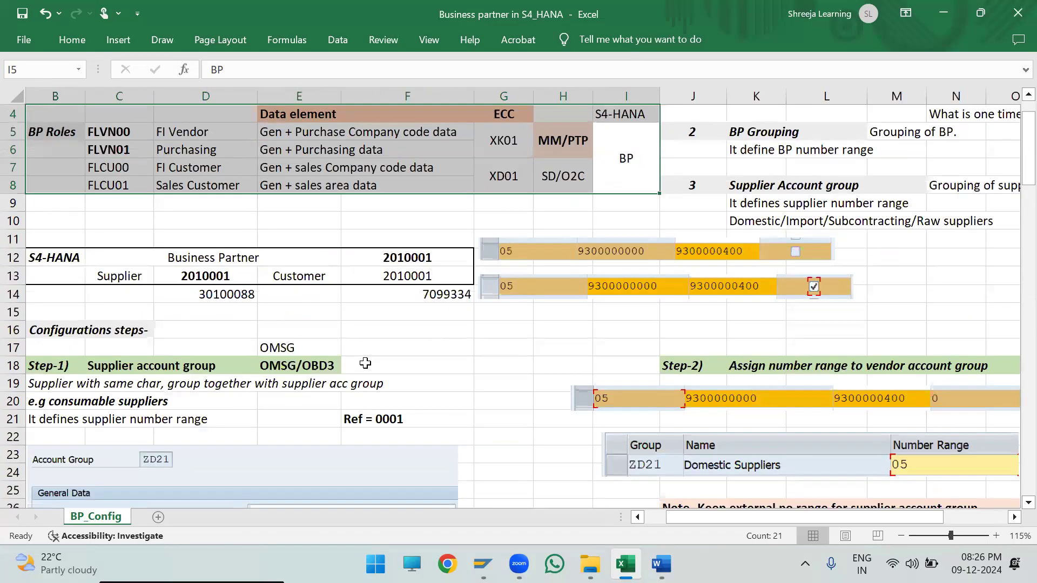
{"action": "scroll", "coordinate": [365, 407], "scroll_direction": "up", "scroll_amount": 1, "text": "ctrl"}
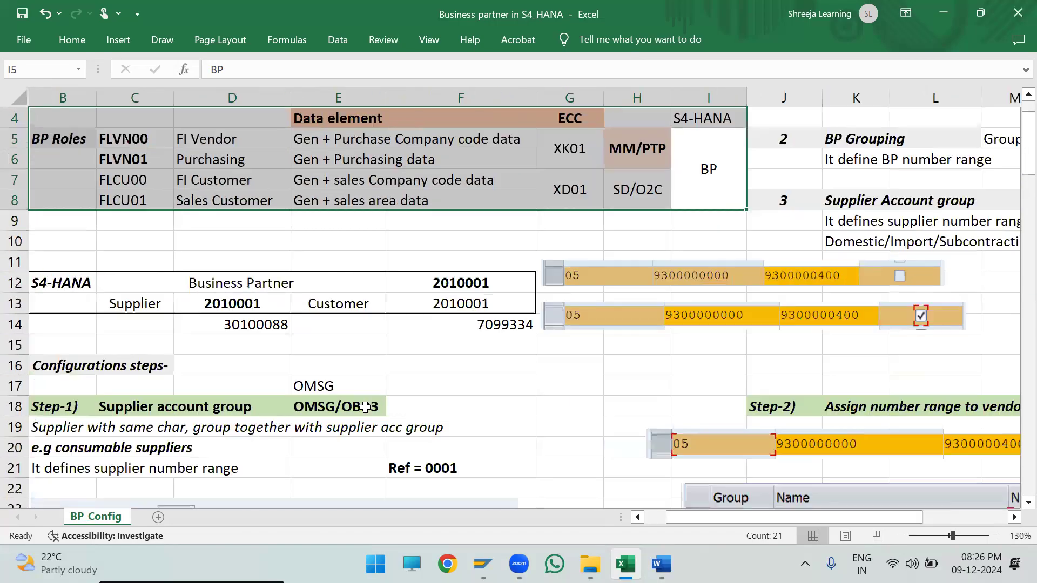
{"action": "left_click", "coordinate": [649, 520]}
{"action": "scroll", "coordinate": [462, 427], "scroll_direction": "down", "scroll_amount": 4}
{"action": "scroll", "coordinate": [461, 422], "scroll_direction": "up", "scroll_amount": 1}
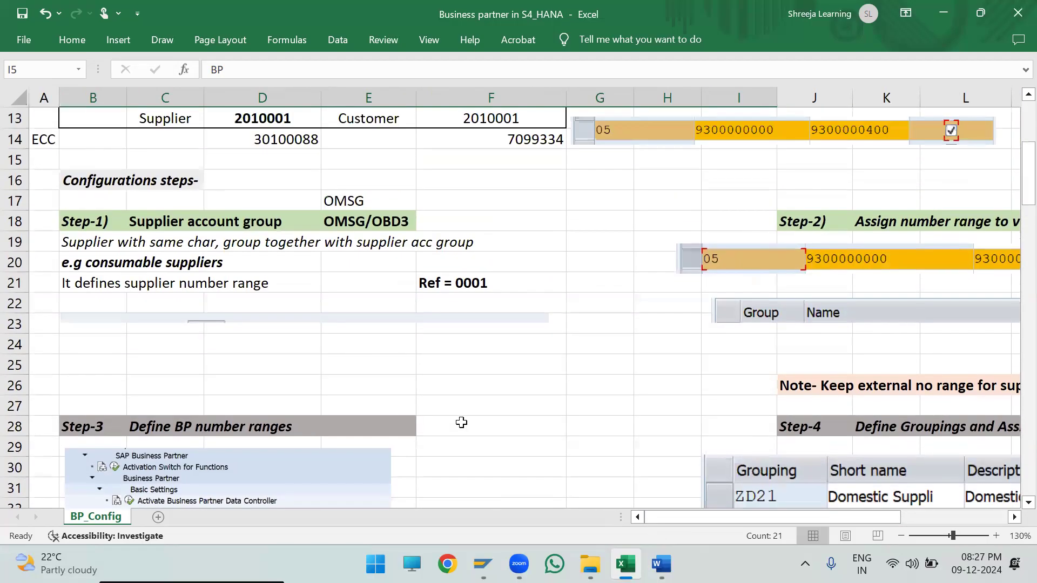
{"action": "scroll", "coordinate": [248, 286], "scroll_direction": "down", "scroll_amount": 1}
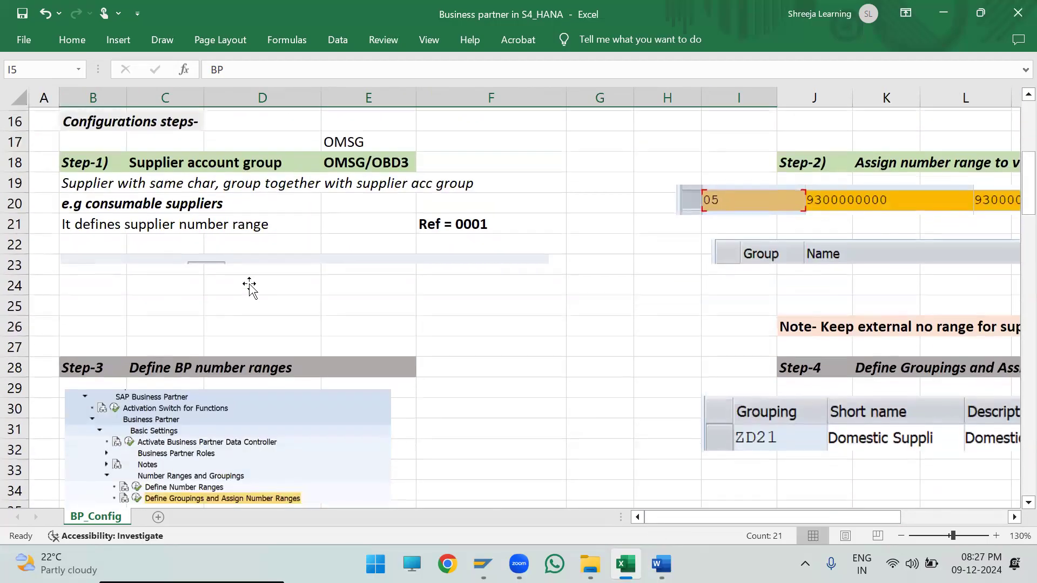
{"action": "scroll", "coordinate": [249, 286], "scroll_direction": "up", "scroll_amount": 1}
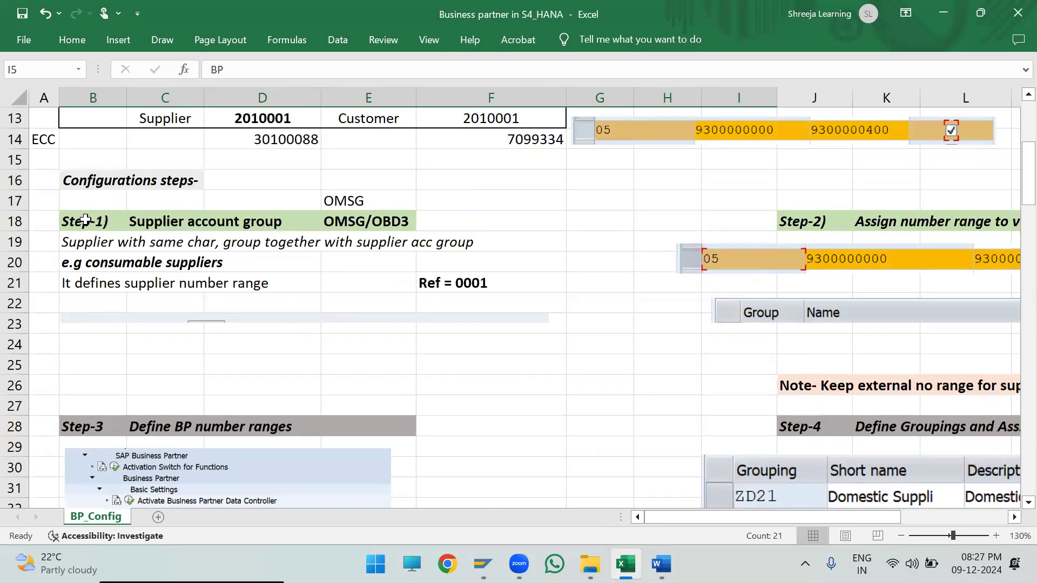
- Examine configuration Steps 1 to 5, from Supplier account group through Link grouping and account group
{"action": "left_click_drag", "start_coordinate": [91, 222], "coordinate": [810, 364]}
{"action": "left_click", "coordinate": [265, 306]}
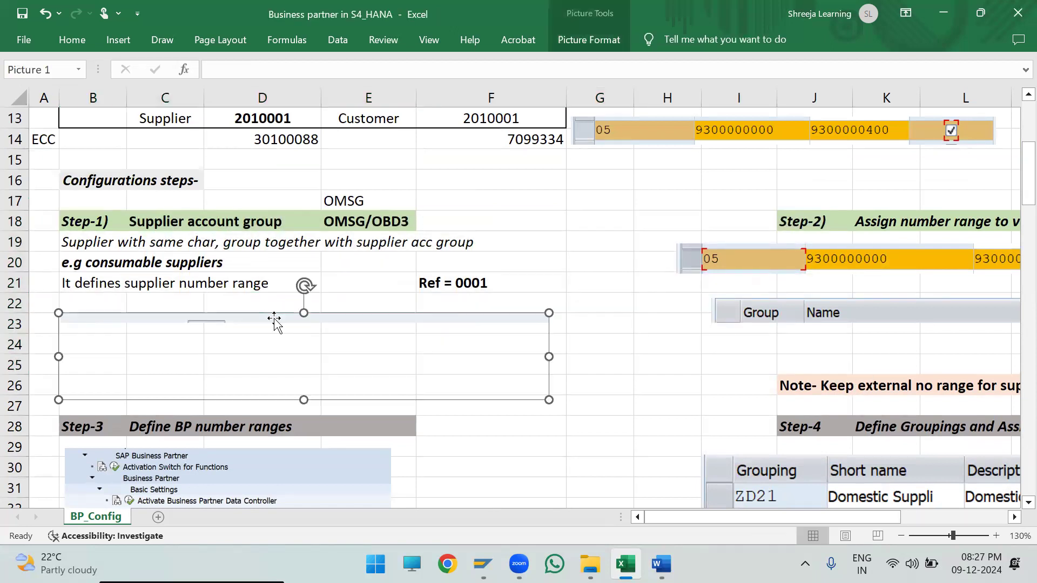
{"action": "left_click", "coordinate": [616, 282]}
{"action": "scroll", "coordinate": [505, 311], "scroll_direction": "down", "scroll_amount": 1}
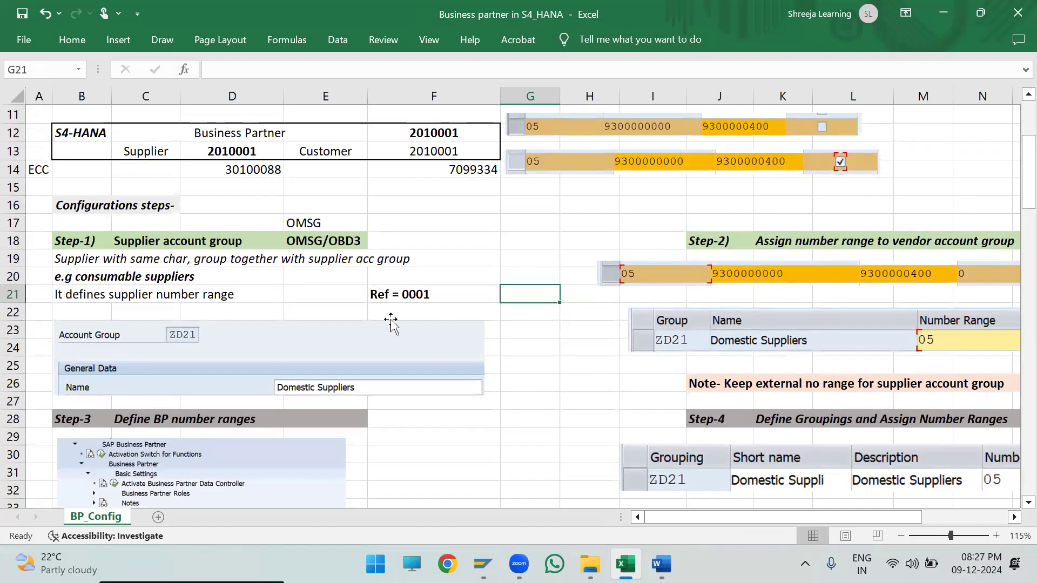
{"action": "scroll", "coordinate": [378, 327], "scroll_direction": "down", "scroll_amount": 4}
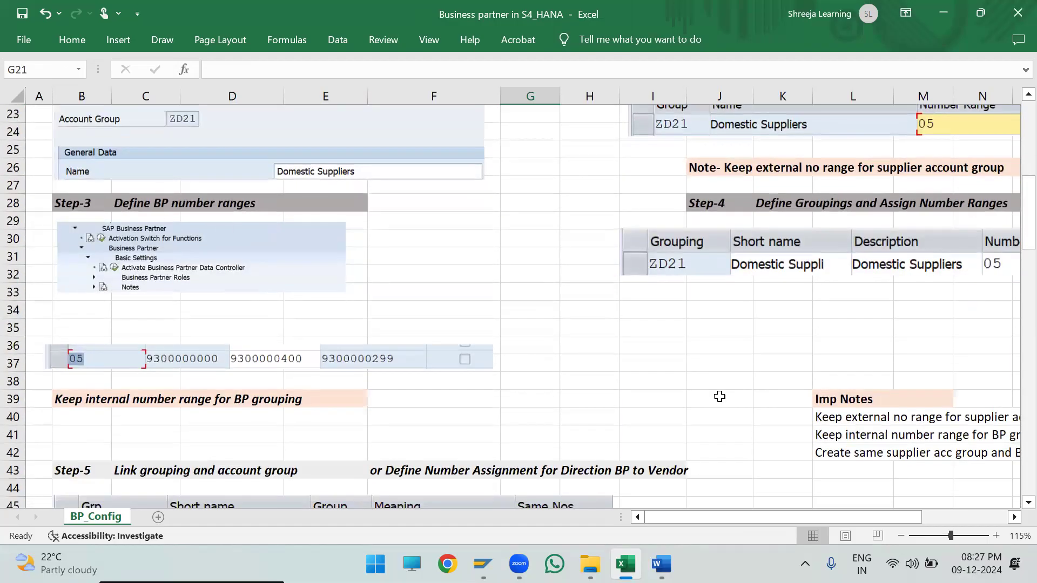
{"action": "scroll", "coordinate": [89, 402], "scroll_direction": "down", "scroll_amount": 2}
{"action": "left_click_drag", "start_coordinate": [71, 363], "coordinate": [663, 432]}
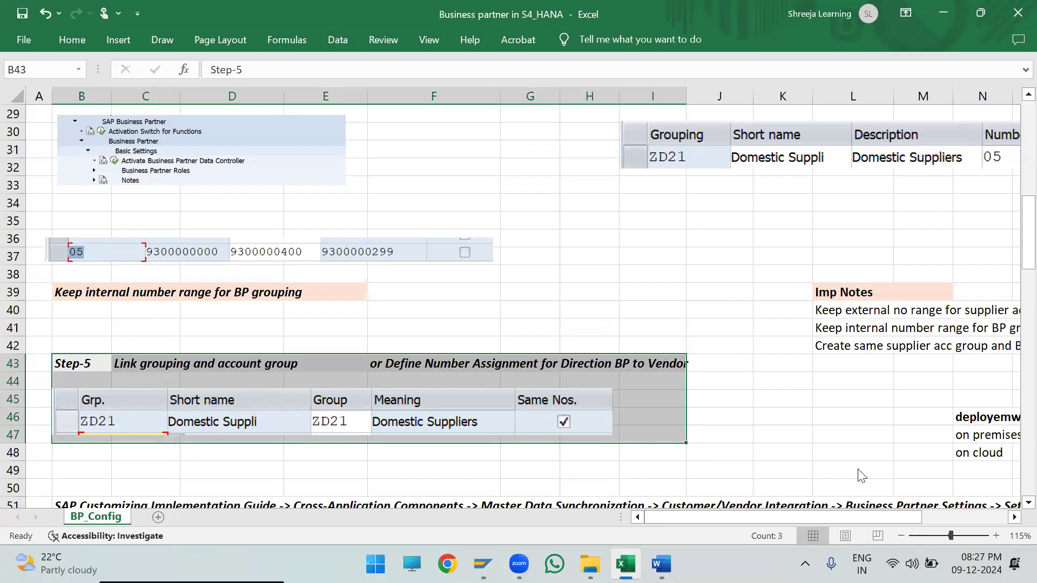
- Revisit the S4-HANA Business Partner number in row 12 and relate it to the configuration steps underneath
{"action": "scroll", "coordinate": [463, 433], "scroll_direction": "up", "scroll_amount": 8}
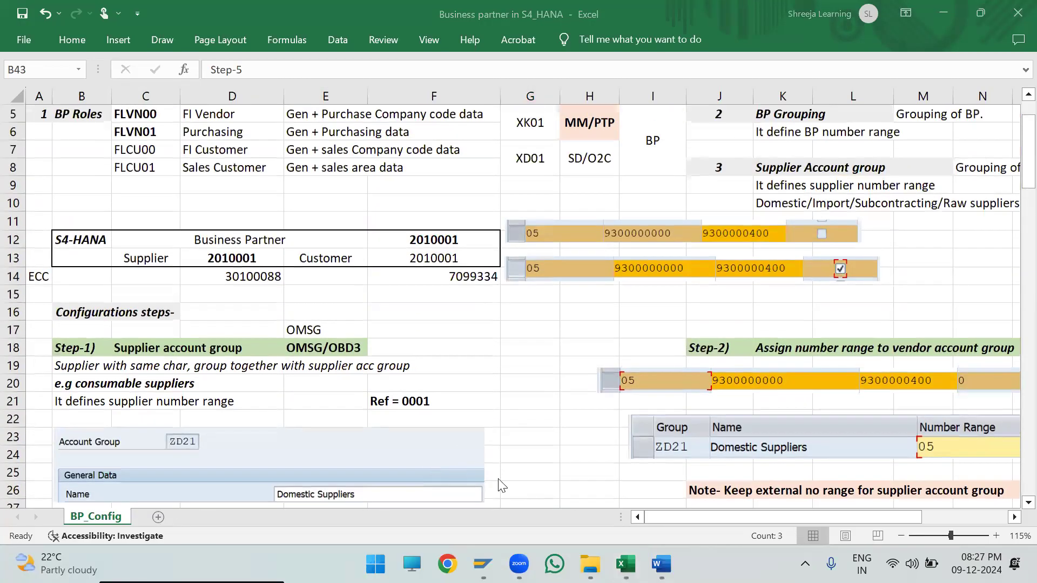
{"action": "left_click_drag", "start_coordinate": [81, 239], "coordinate": [443, 240]}
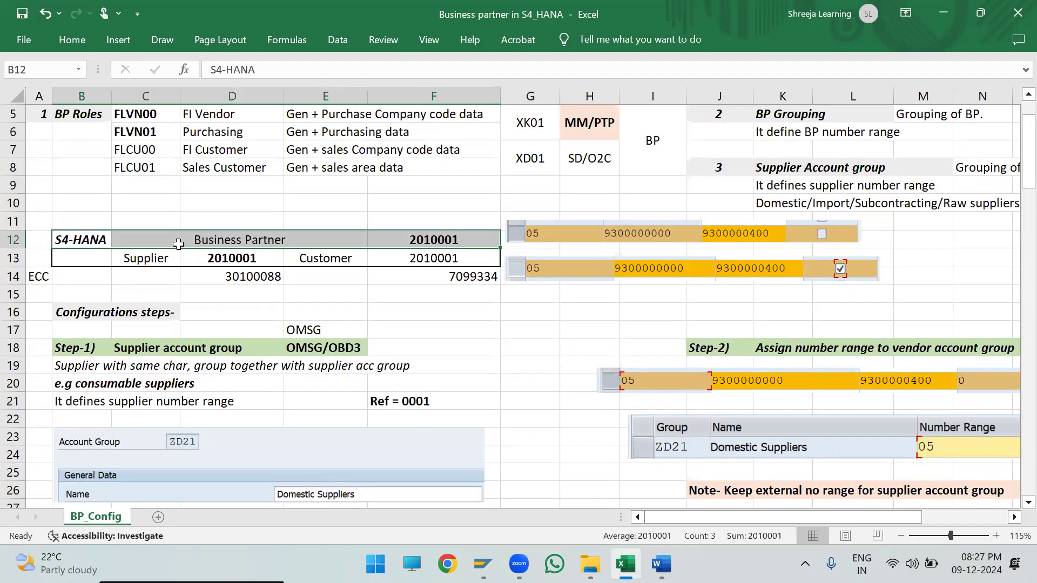
{"action": "scroll", "coordinate": [199, 281], "scroll_direction": "down", "scroll_amount": 1}
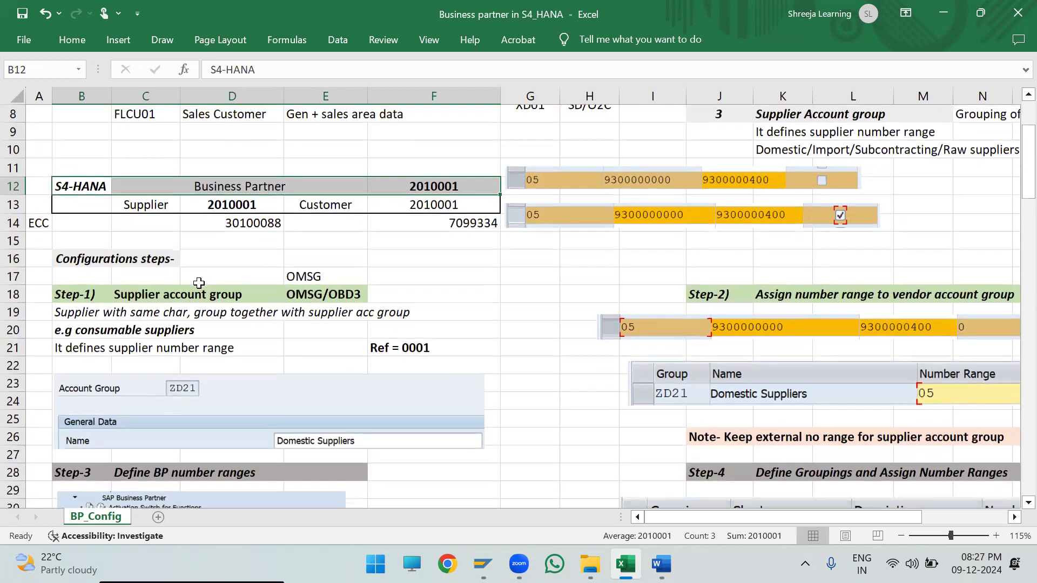
{"action": "scroll", "coordinate": [236, 300], "scroll_direction": "down", "scroll_amount": 2}
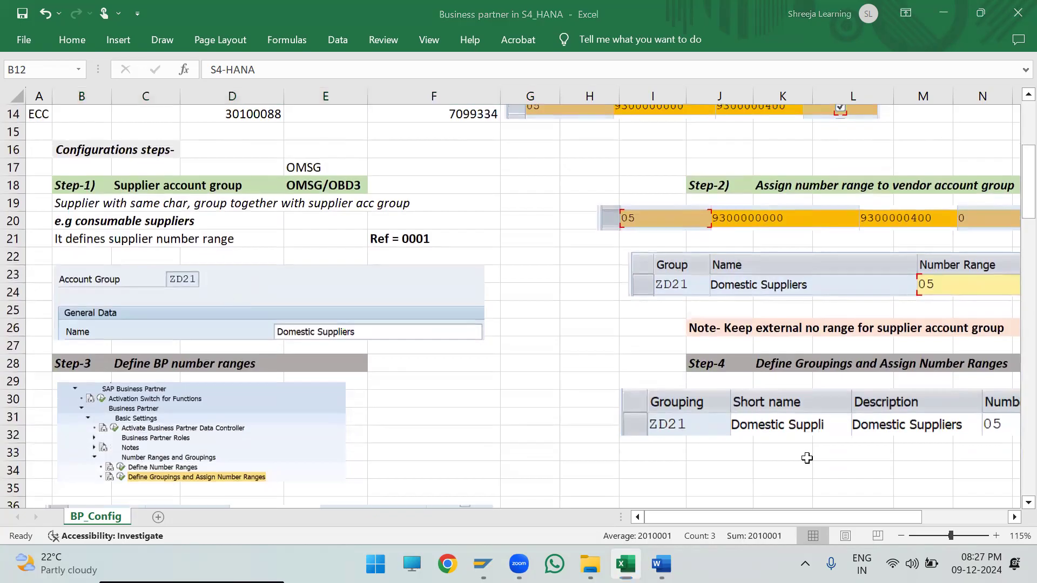
- Examine Step-1, Supplier account group, with its transaction code OMSG and the note on the supplier number range
{"action": "left_click_drag", "start_coordinate": [81, 185], "coordinate": [469, 344]}
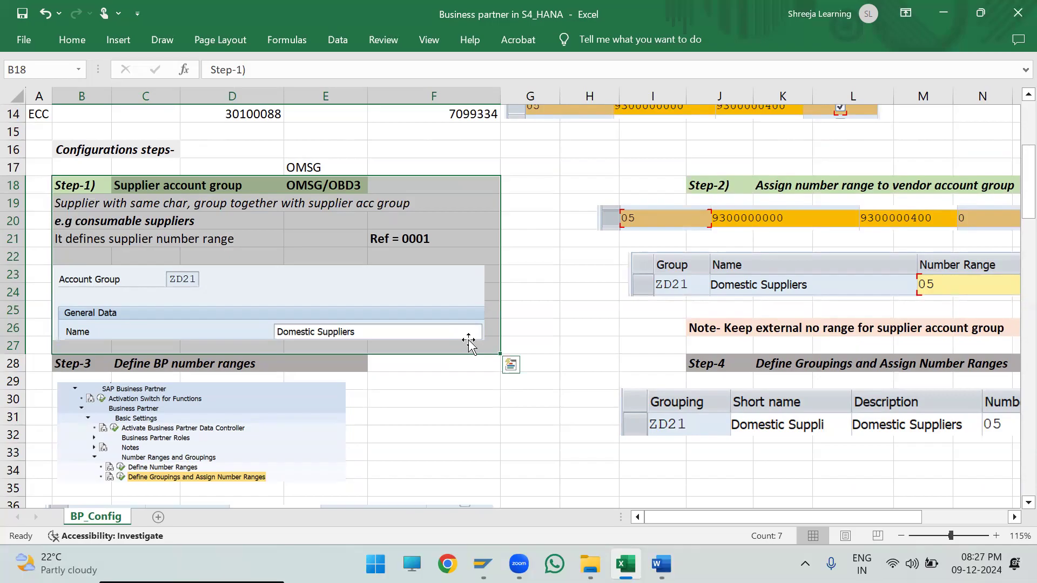
{"action": "double_click", "coordinate": [324, 167]}
{"action": "left_click_drag", "start_coordinate": [324, 167], "coordinate": [225, 172]}
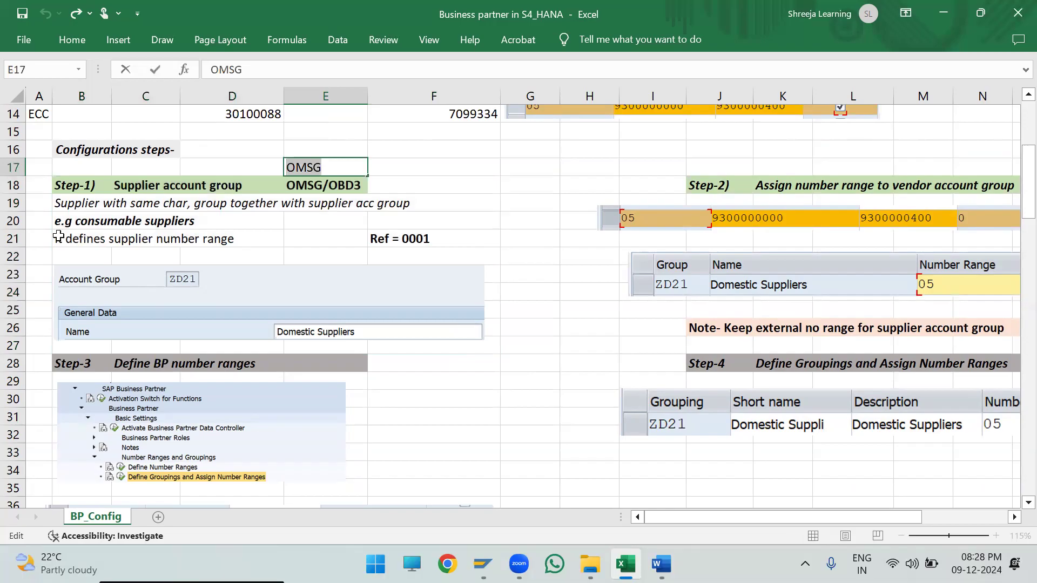
{"action": "left_click_drag", "start_coordinate": [64, 239], "coordinate": [249, 251]}
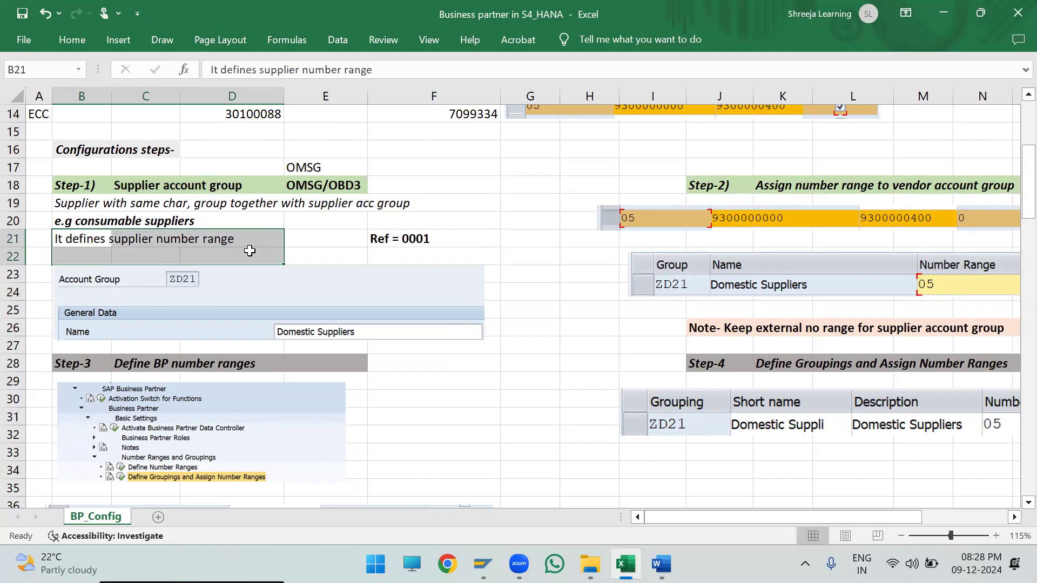
{"action": "left_click", "coordinate": [511, 183]}
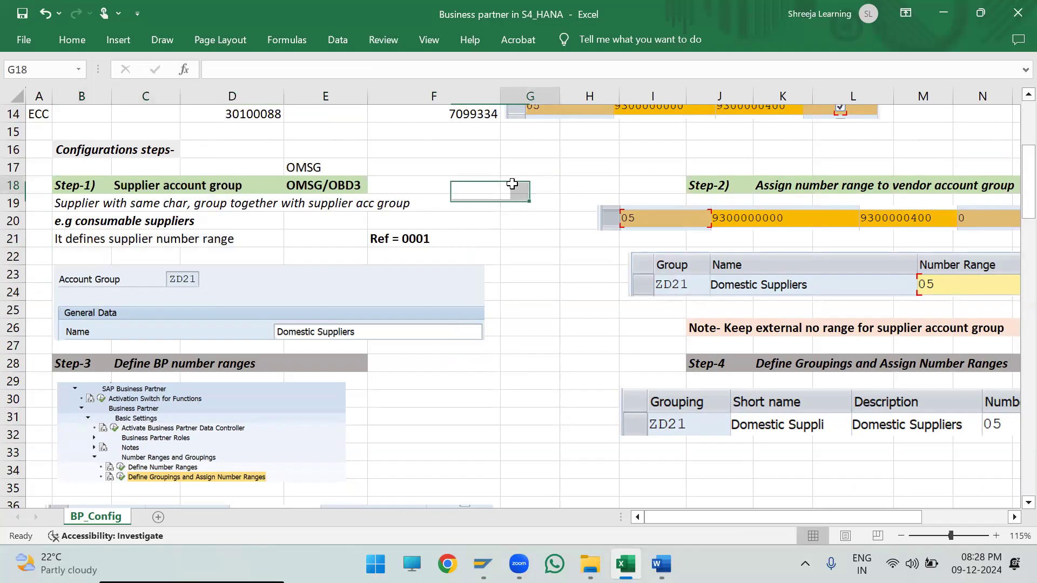
- Examine Step-2, Assign number range to vendor account group, with transaction code OMSJ, and nudge its 05 number range picture slightly right
{"action": "key", "text": "Right"}
{"action": "key", "text": "Right"}
{"action": "key", "text": "Right"}
{"action": "key", "text": "Right"}
{"action": "key", "text": "Right"}
{"action": "key", "text": "Right"}
{"action": "key", "text": "Right"}
{"action": "key", "text": "Right"}
{"action": "key", "text": "Right"}
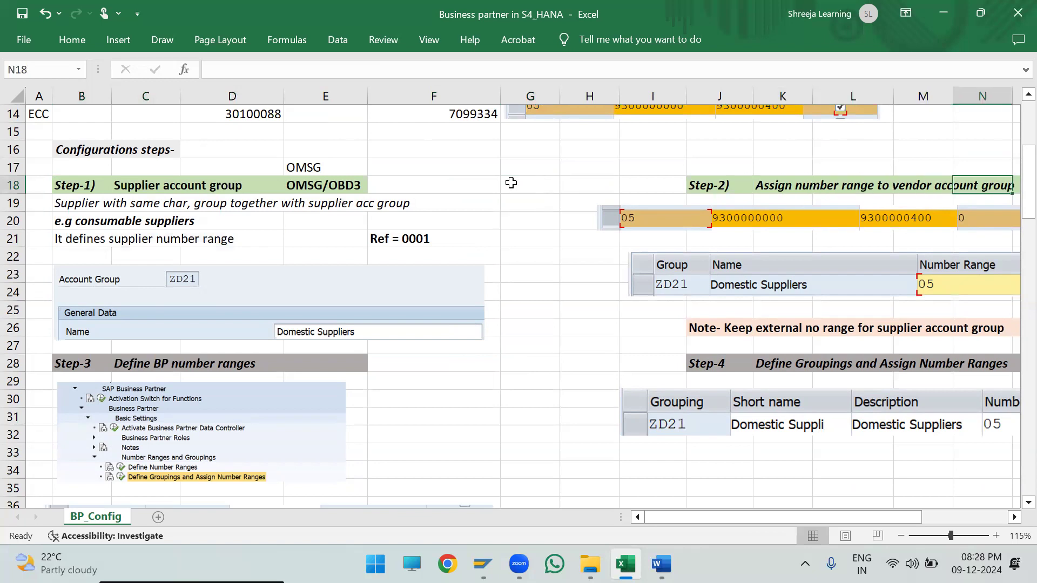
{"action": "key", "text": "Right"}
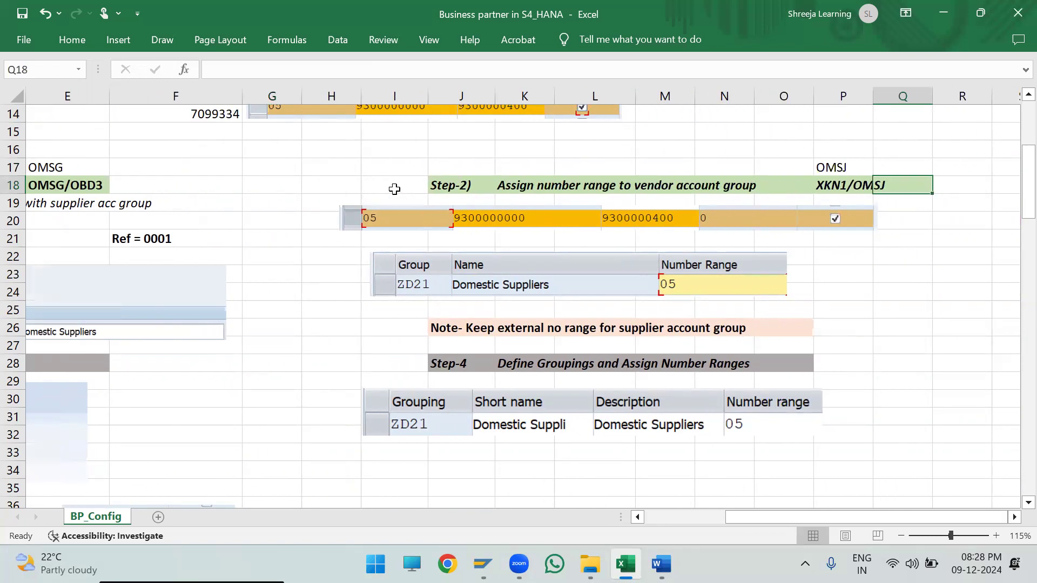
{"action": "left_click_drag", "start_coordinate": [395, 217], "coordinate": [891, 293]}
{"action": "double_click", "coordinate": [858, 166]}
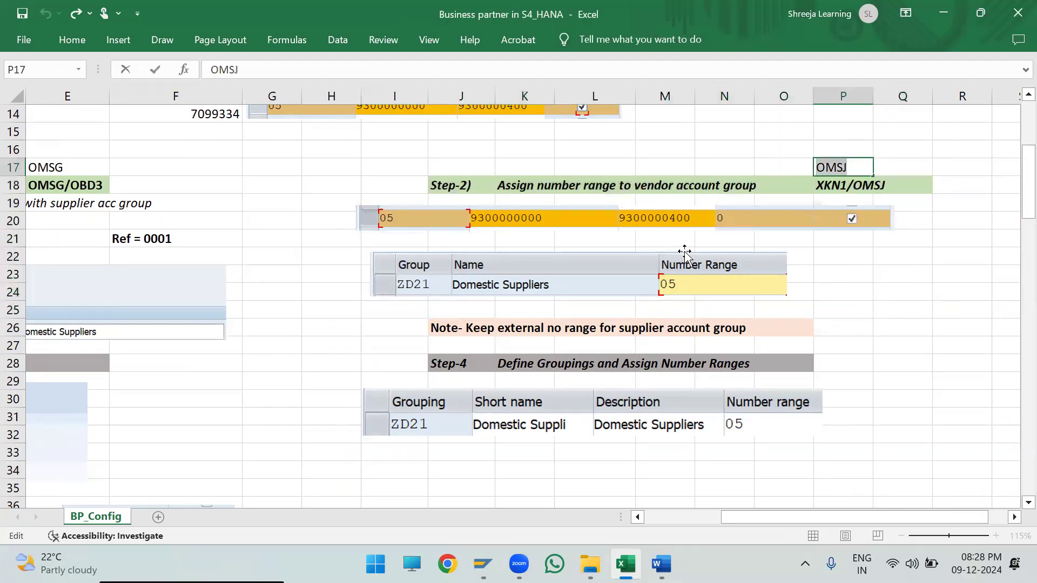
{"action": "left_click_drag", "start_coordinate": [386, 183], "coordinate": [893, 285]}
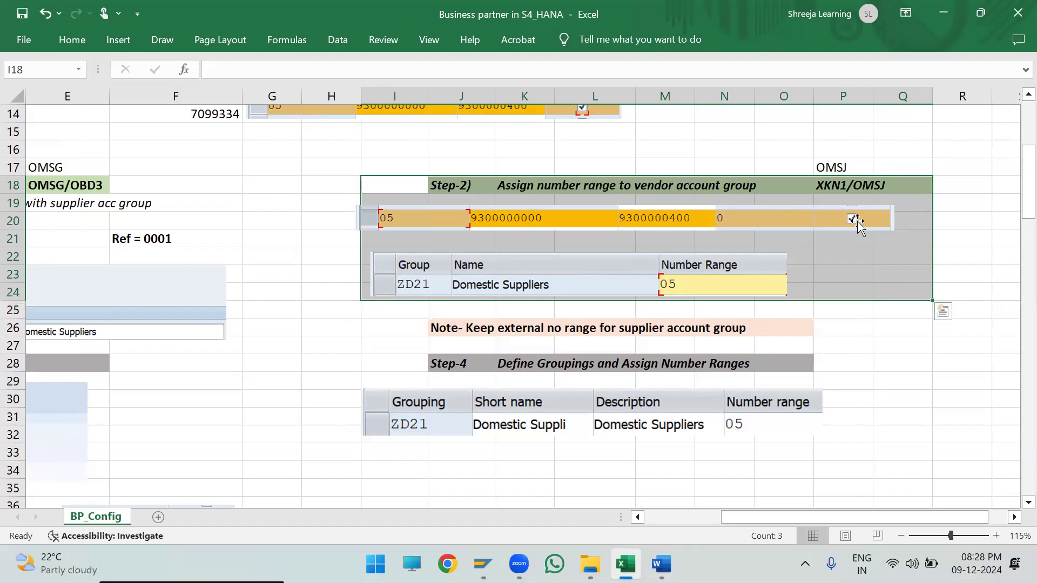
{"action": "left_click", "coordinate": [674, 519]}
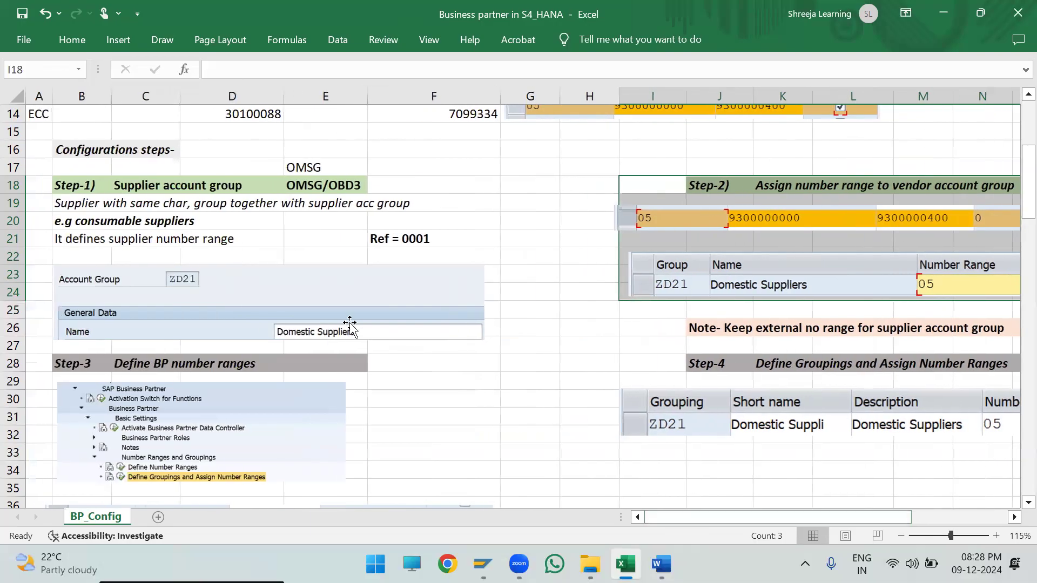
- Revisit the S4-HANA block in rows 12 and 13, comparing the Business Partner number with the supplier number
{"action": "scroll", "coordinate": [351, 324], "scroll_direction": "up", "scroll_amount": 4}
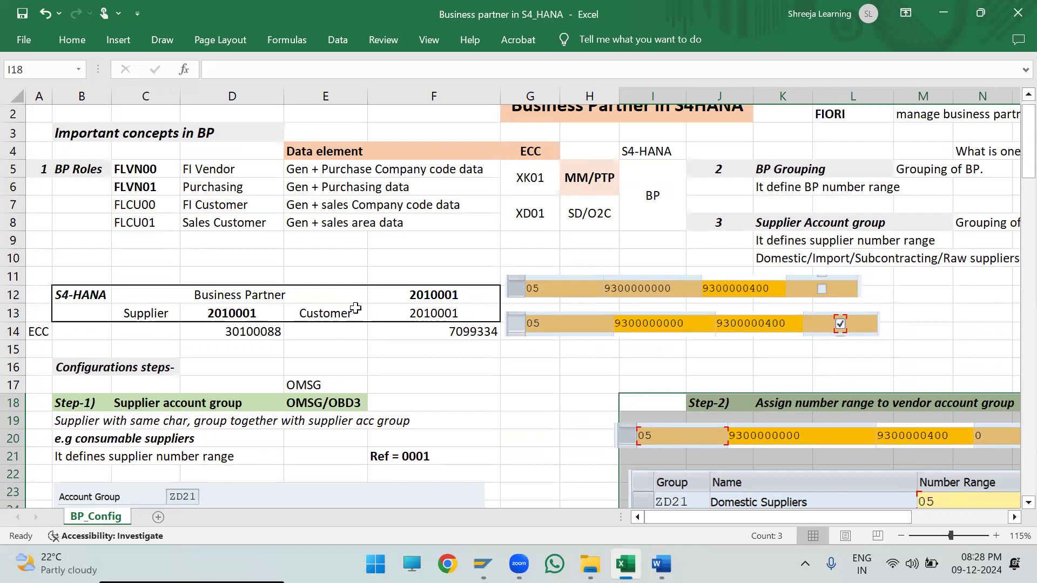
{"action": "left_click_drag", "start_coordinate": [81, 295], "coordinate": [485, 306]}
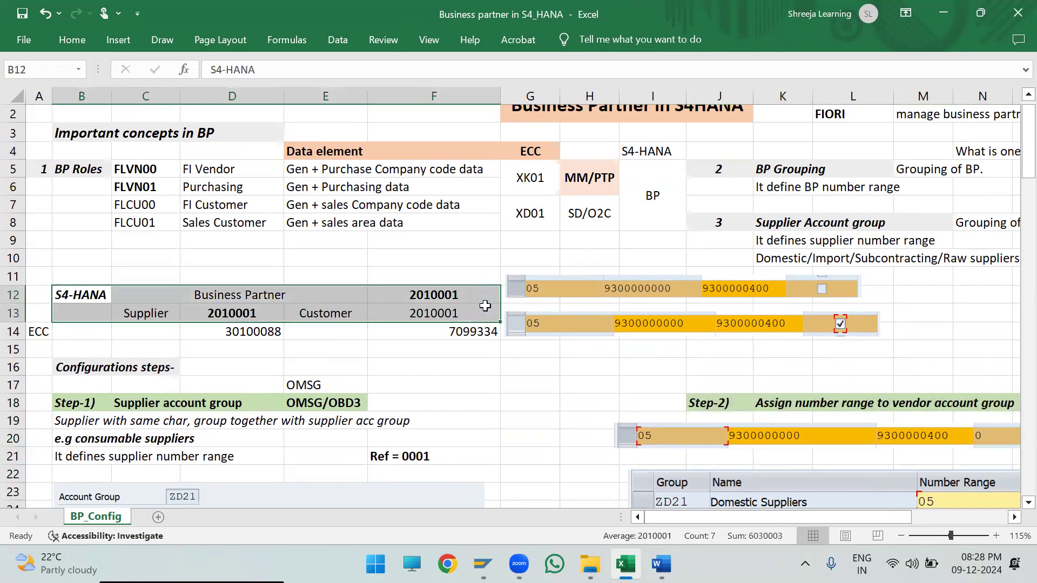
{"action": "left_click", "coordinate": [288, 355]}
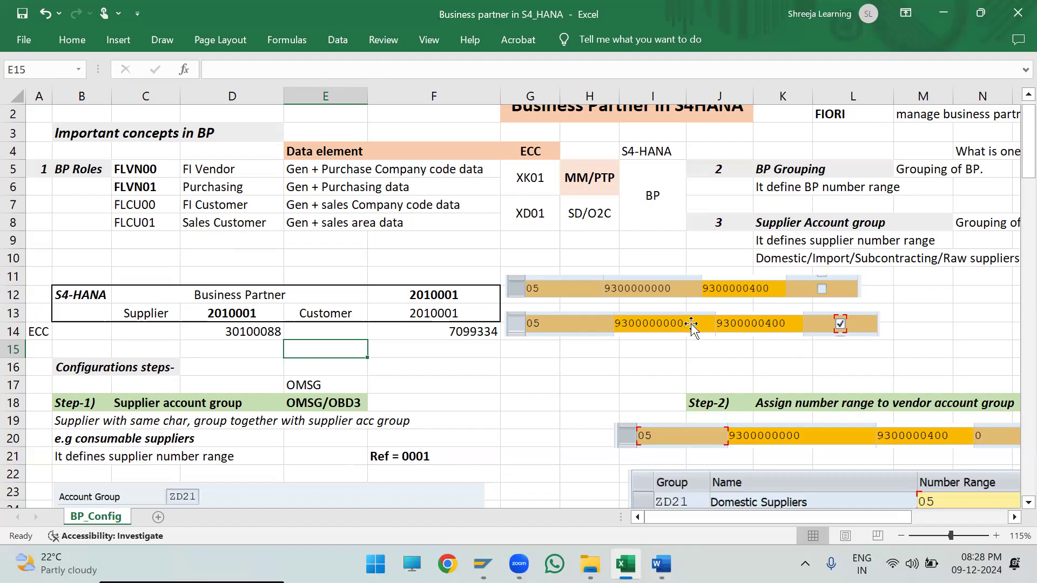
{"action": "scroll", "coordinate": [773, 399], "scroll_direction": "down", "scroll_amount": 1}
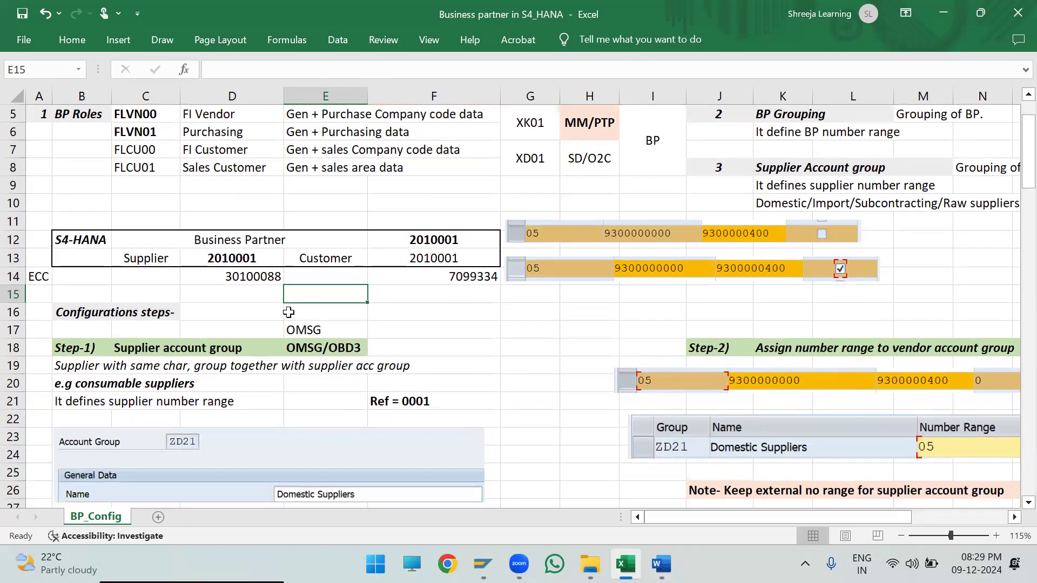
{"action": "left_click_drag", "start_coordinate": [147, 238], "coordinate": [448, 241]}
{"action": "left_click_drag", "start_coordinate": [145, 257], "coordinate": [245, 258]}
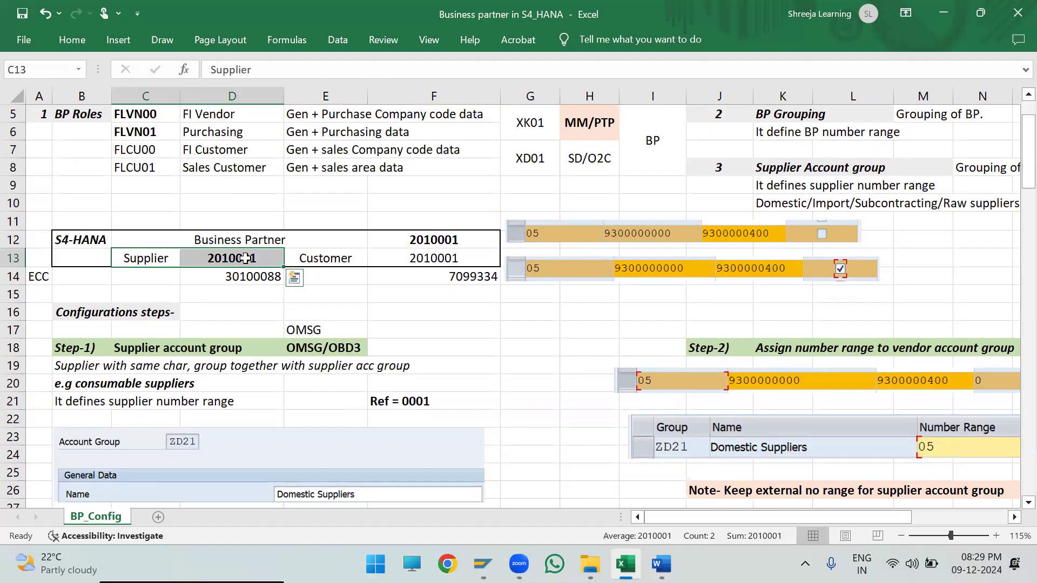
{"action": "left_click_drag", "start_coordinate": [83, 257], "coordinate": [262, 263]}
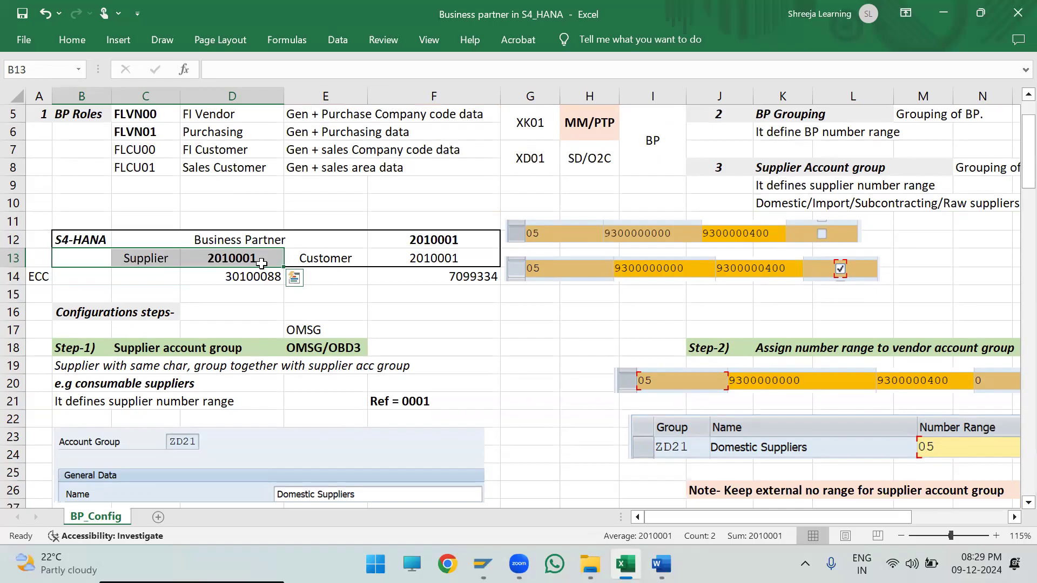
- Shift the ZD21 Domestic Suppliers number range picture in Step-2 rightwards so it starts at column J
{"action": "scroll", "coordinate": [643, 373], "scroll_direction": "down", "scroll_amount": 2}
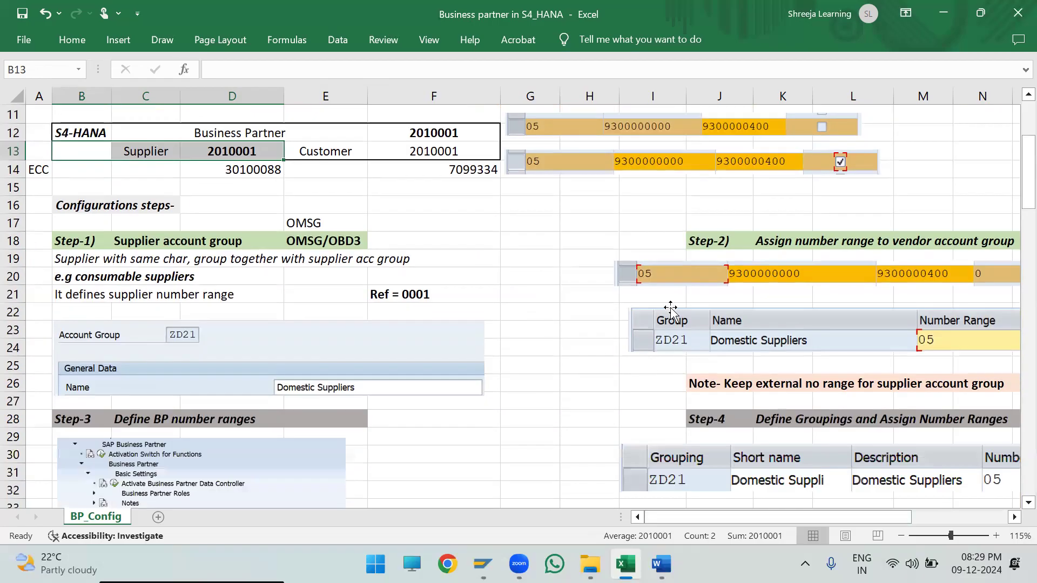
{"action": "scroll", "coordinate": [670, 308], "scroll_direction": "down", "scroll_amount": 1}
{"action": "left_click", "coordinate": [656, 314]}
{"action": "key", "text": "Right"}
{"action": "key", "text": "Right"}
{"action": "key", "text": "Right"}
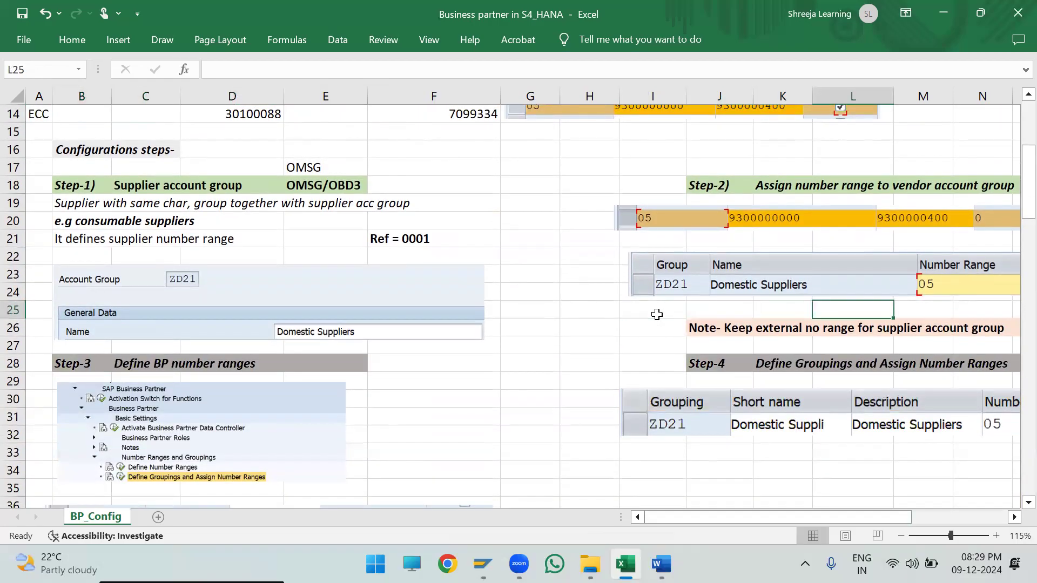
{"action": "key", "text": "Right"}
{"action": "key", "text": "Right"}
{"action": "key", "text": "Right"}
{"action": "key", "text": "Right"}
{"action": "key", "text": "Right"}
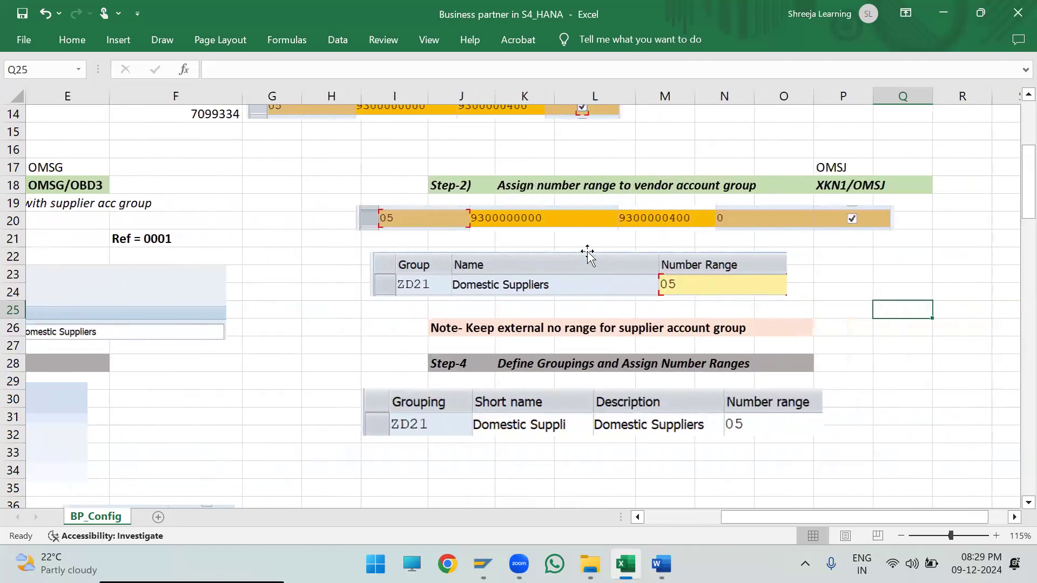
{"action": "left_click_drag", "start_coordinate": [533, 273], "coordinate": [590, 270]}
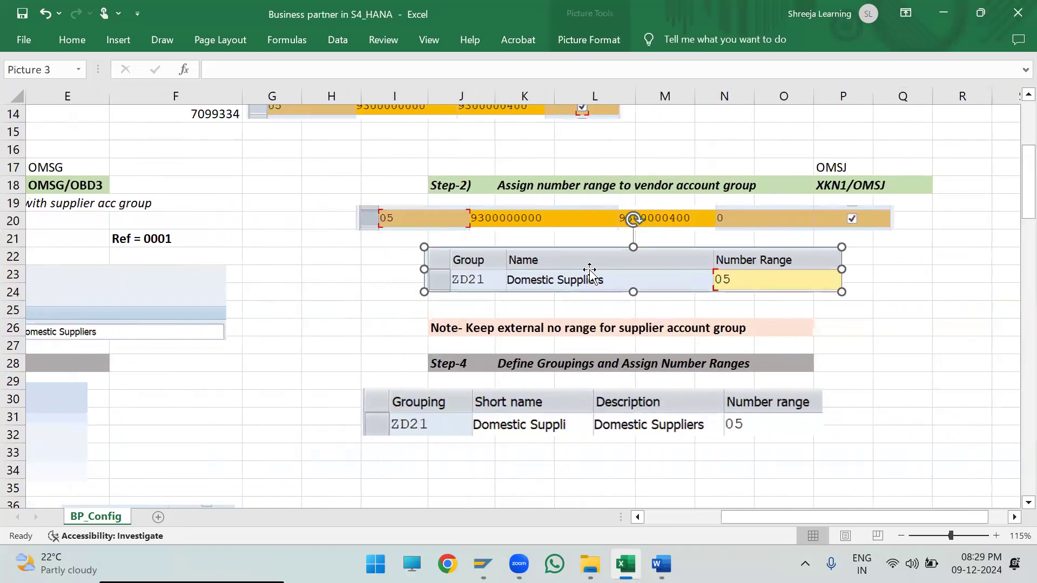
{"action": "left_click", "coordinate": [397, 293]}
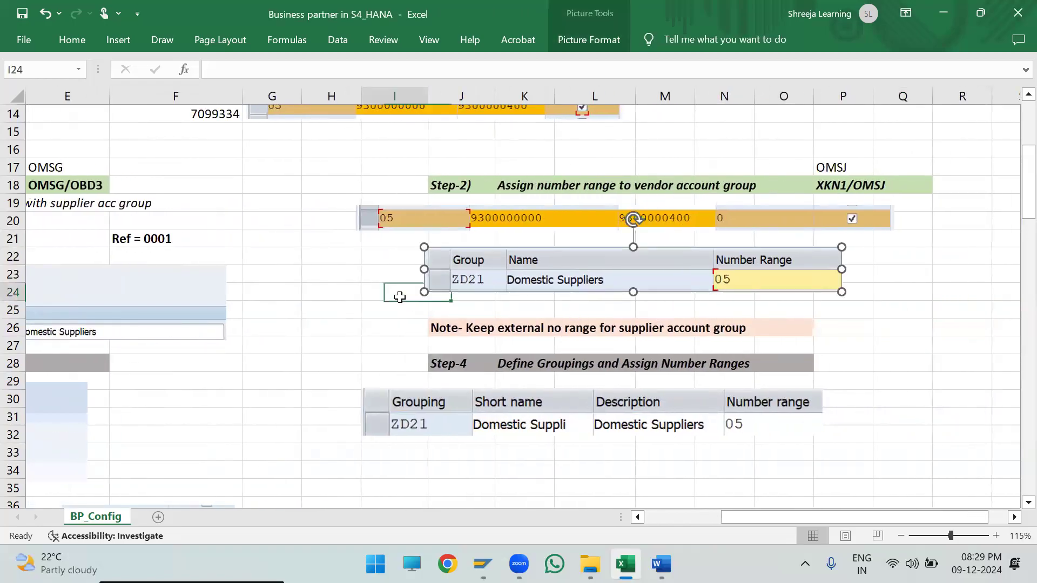
{"action": "left_click", "coordinate": [670, 515]}
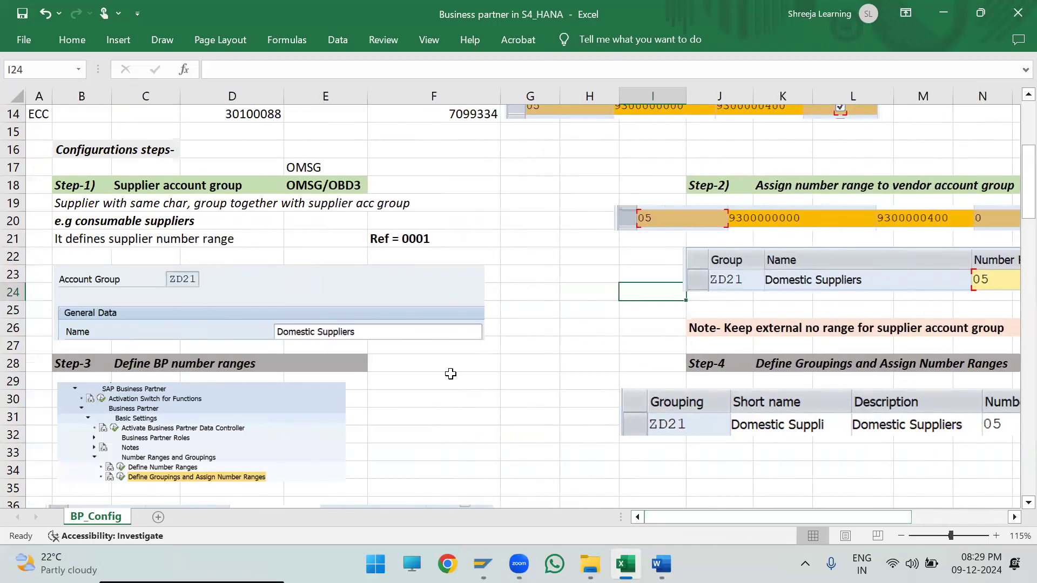
- Examine Step-3, Define BP number ranges, with its number range picture and the internal number range note for BP grouping
{"action": "scroll", "coordinate": [450, 374], "scroll_direction": "down", "scroll_amount": 2}
{"action": "scroll", "coordinate": [450, 374], "scroll_direction": "down", "scroll_amount": 1}
{"action": "scroll", "coordinate": [428, 347], "scroll_direction": "down", "scroll_amount": 1}
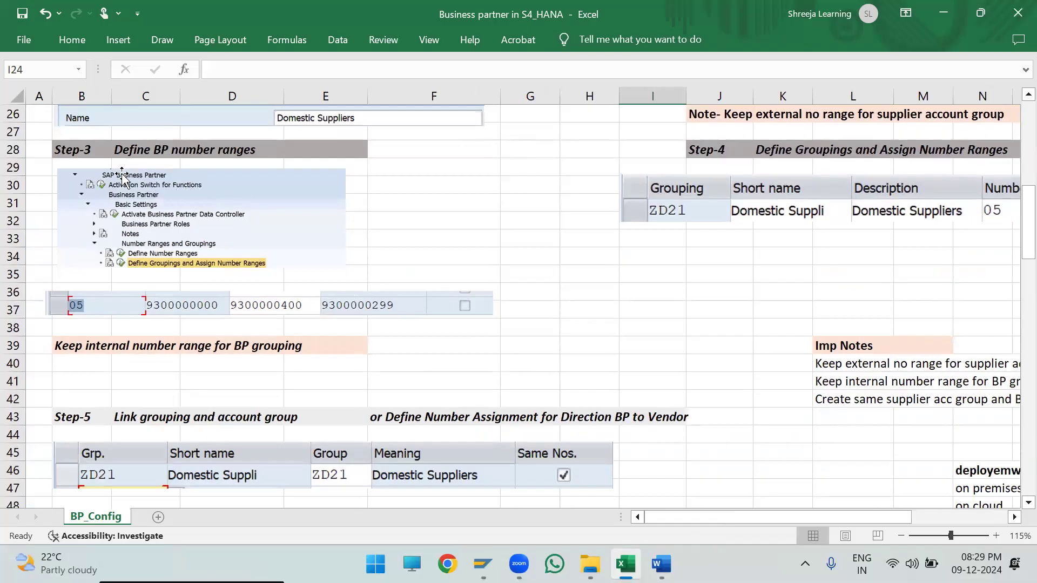
{"action": "left_click_drag", "start_coordinate": [65, 148], "coordinate": [448, 340]}
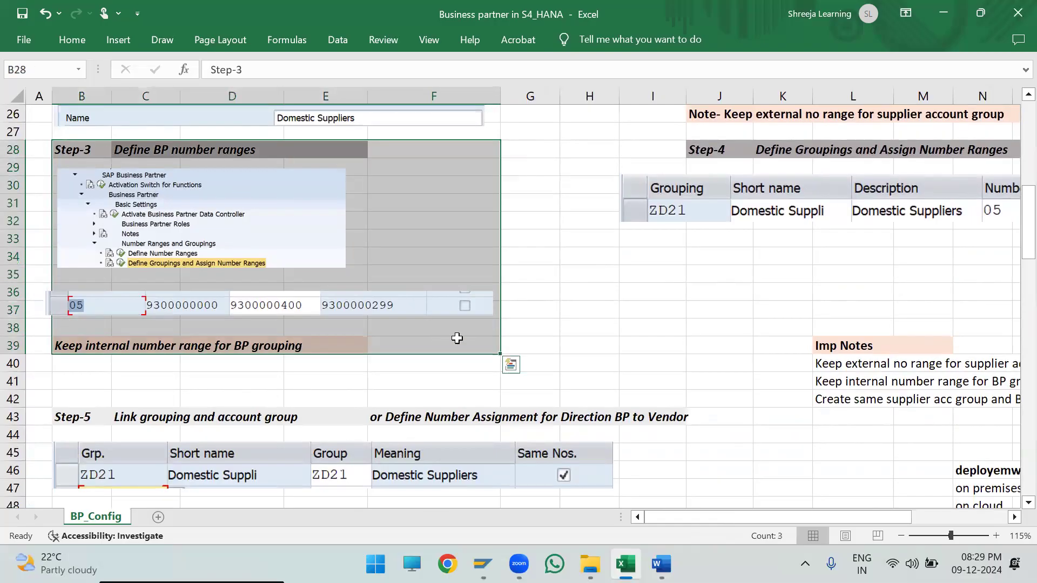
{"action": "left_click", "coordinate": [447, 300]}
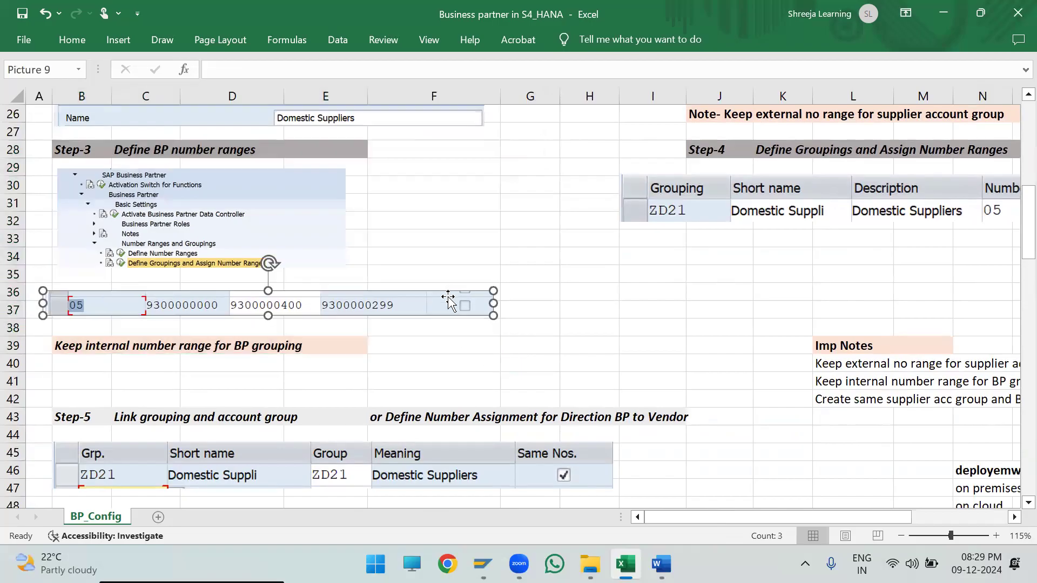
{"action": "left_click", "coordinate": [457, 339]}
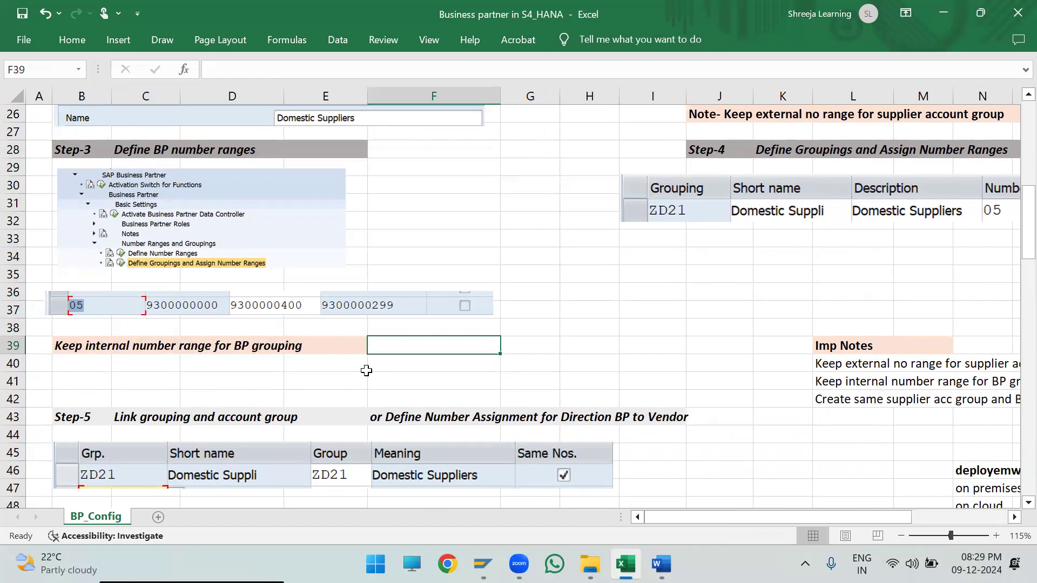
- Shift the ZD21 grouping picture in Step-4, Define Groupings and Assign Number Ranges, rightwards so it starts at column J
{"action": "left_click", "coordinate": [505, 181]}
{"action": "key", "text": "Right"}
{"action": "key", "text": "Right"}
{"action": "key", "text": "Right"}
{"action": "key", "text": "Right"}
{"action": "key", "text": "Right"}
{"action": "key", "text": "Right"}
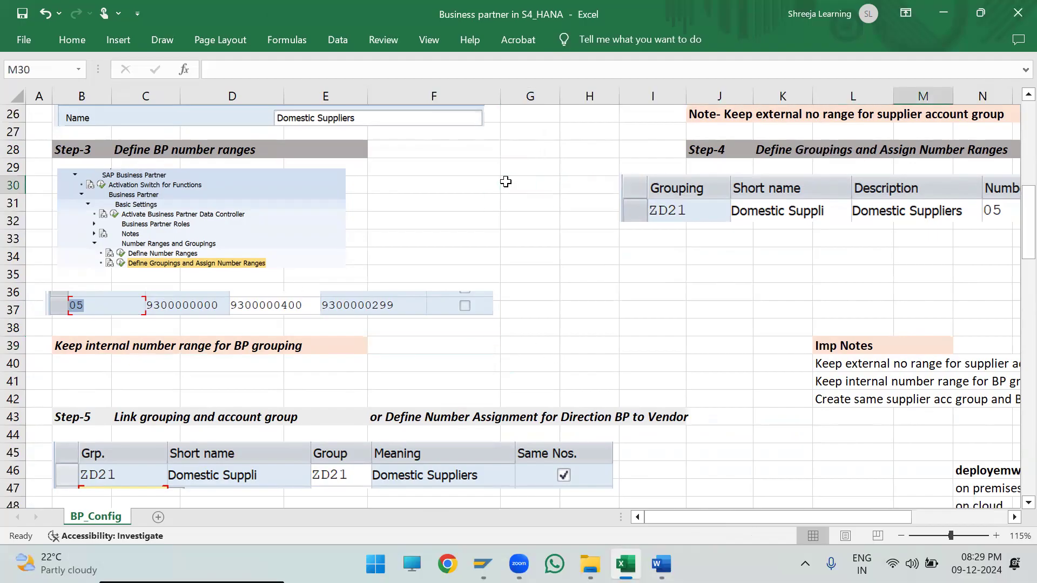
{"action": "key", "text": "Right"}
{"action": "key", "text": "Right"}
{"action": "key", "text": "Right"}
{"action": "key", "text": "Right"}
{"action": "left_click_drag", "start_coordinate": [399, 151], "coordinate": [844, 234]}
{"action": "left_click_drag", "start_coordinate": [636, 194], "coordinate": [702, 198]}
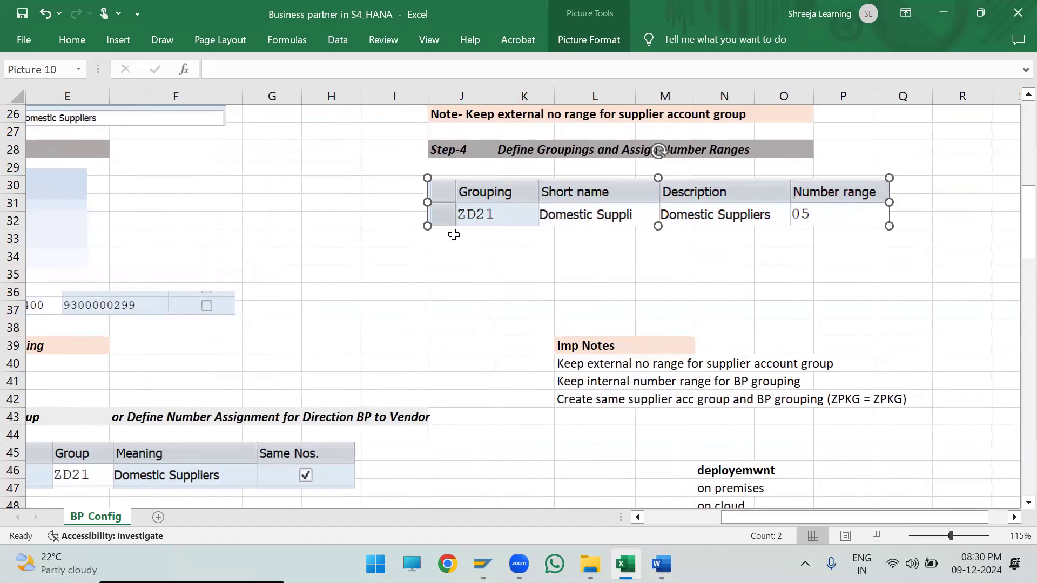
{"action": "left_click", "coordinate": [511, 343]}
{"action": "left_click", "coordinate": [511, 218]}
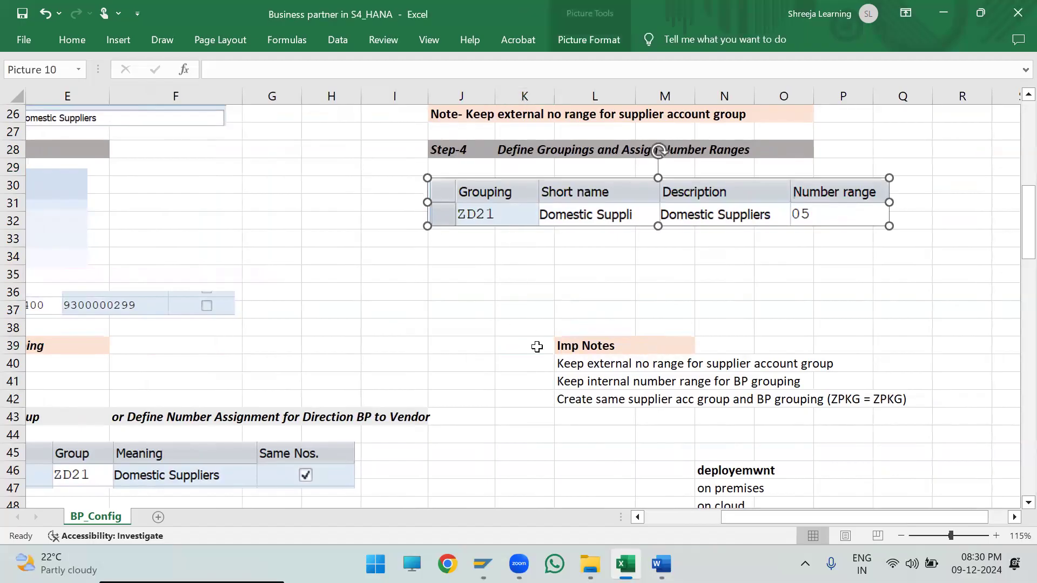
- Relate the S4-HANA Business Partner, supplier and customer numbers in rows 12 and 13 to configuration Steps 1 to 4
{"action": "left_click", "coordinate": [654, 515]}
{"action": "scroll", "coordinate": [678, 392], "scroll_direction": "up", "scroll_amount": 2}
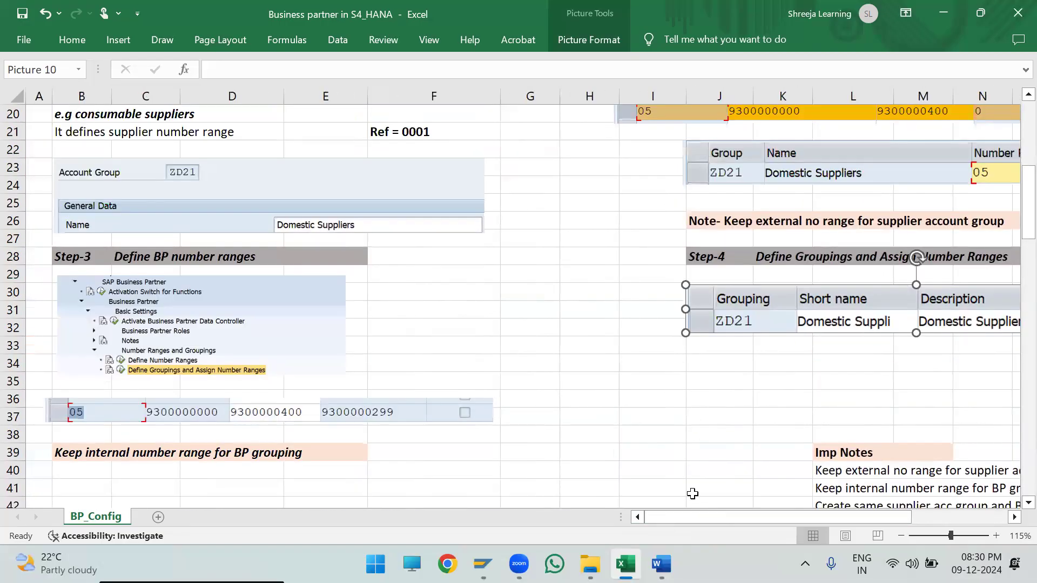
{"action": "scroll", "coordinate": [493, 428], "scroll_direction": "up", "scroll_amount": 6}
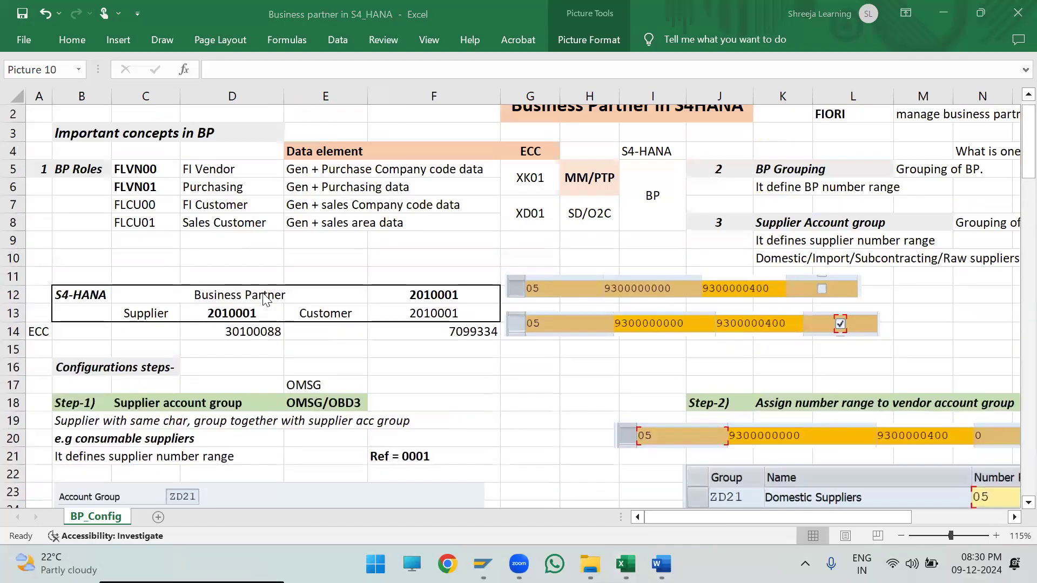
{"action": "left_click_drag", "start_coordinate": [87, 293], "coordinate": [468, 315]}
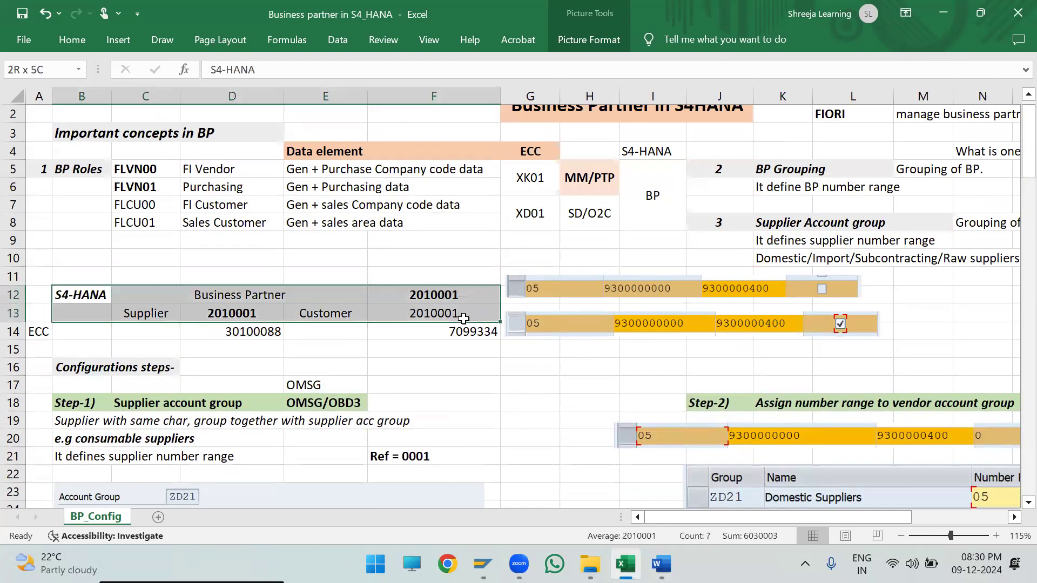
{"action": "scroll", "coordinate": [713, 488], "scroll_direction": "down", "scroll_amount": 3}
{"action": "left_click_drag", "start_coordinate": [744, 515], "coordinate": [831, 517]}
{"action": "scroll", "coordinate": [698, 364], "scroll_direction": "down", "scroll_amount": 4}
{"action": "scroll", "coordinate": [707, 380], "scroll_direction": "up", "scroll_amount": 2}
{"action": "left_click_drag", "start_coordinate": [750, 518], "coordinate": [647, 509]}
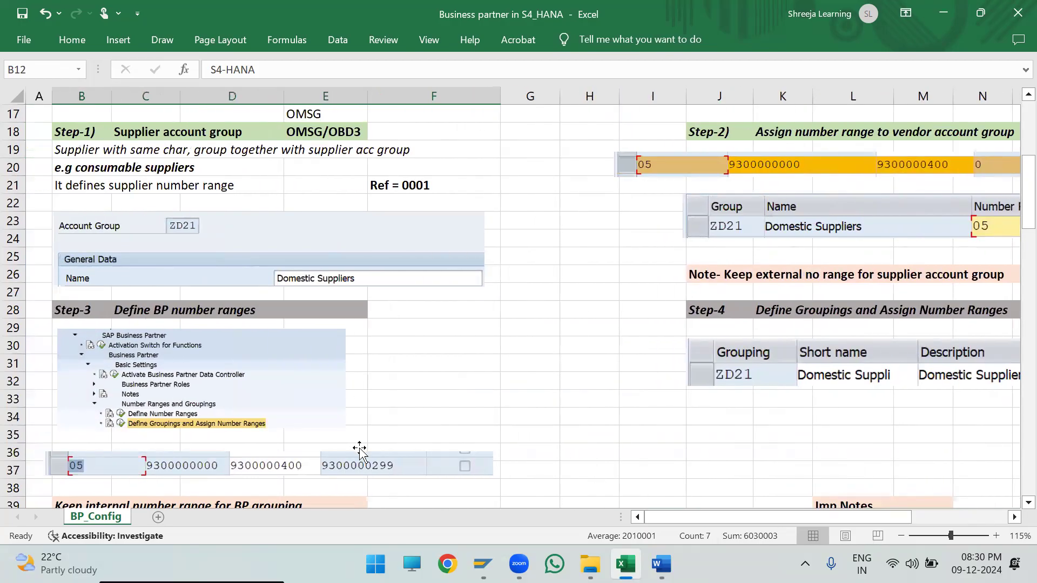
- Examine Step-5, Link grouping and account group, with its ZD21 assignment picture and the Same Nos. option
{"action": "scroll", "coordinate": [357, 449], "scroll_direction": "down", "scroll_amount": 1}
{"action": "scroll", "coordinate": [692, 412], "scroll_direction": "up", "scroll_amount": 1}
{"action": "scroll", "coordinate": [457, 463], "scroll_direction": "down", "scroll_amount": 4}
{"action": "scroll", "coordinate": [457, 462], "scroll_direction": "down", "scroll_amount": 2}
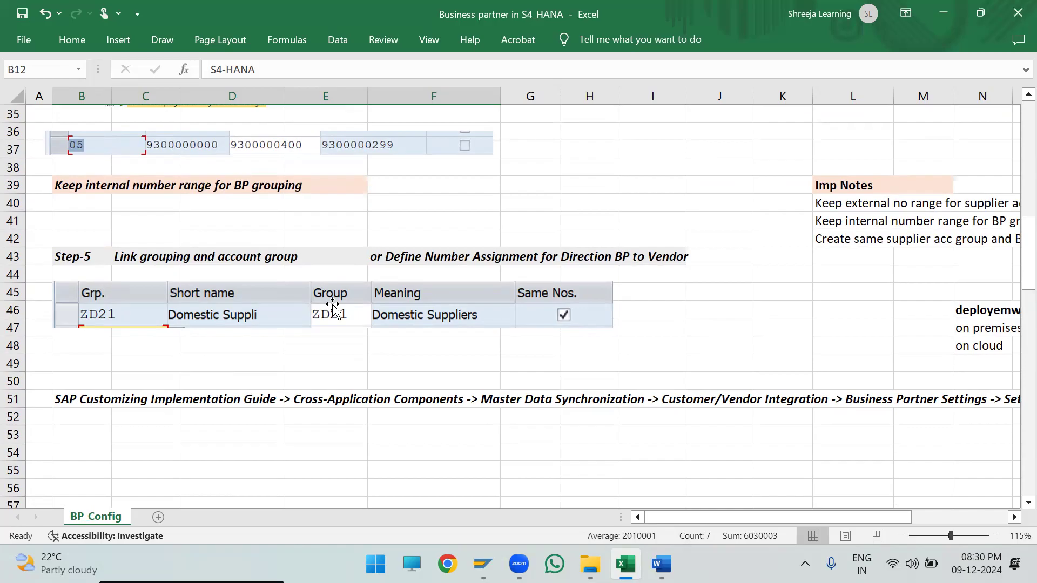
{"action": "left_click", "coordinate": [86, 312]}
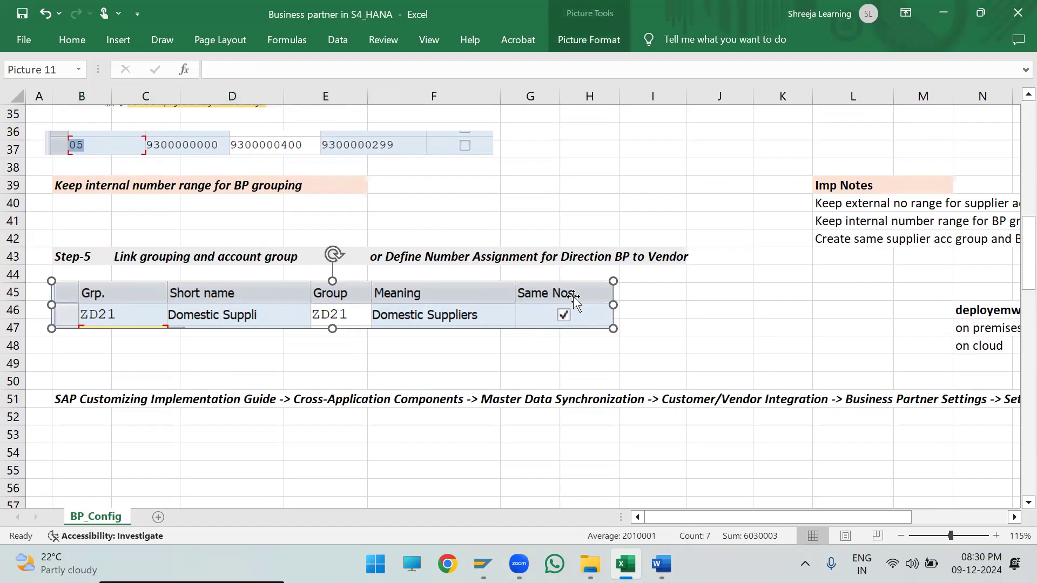
{"action": "left_click", "coordinate": [635, 329]}
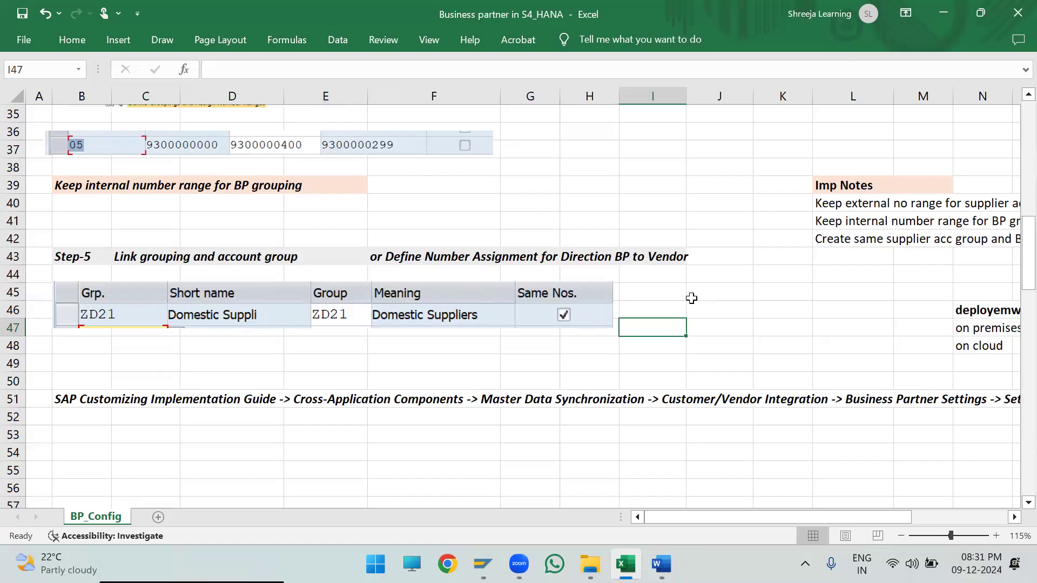
- Review the complete set of configuration steps at a reduced zoom, then return to the Step-1 and Step-2 blocks
{"action": "scroll", "coordinate": [671, 281], "scroll_direction": "down", "scroll_amount": 1, "text": "ctrl"}
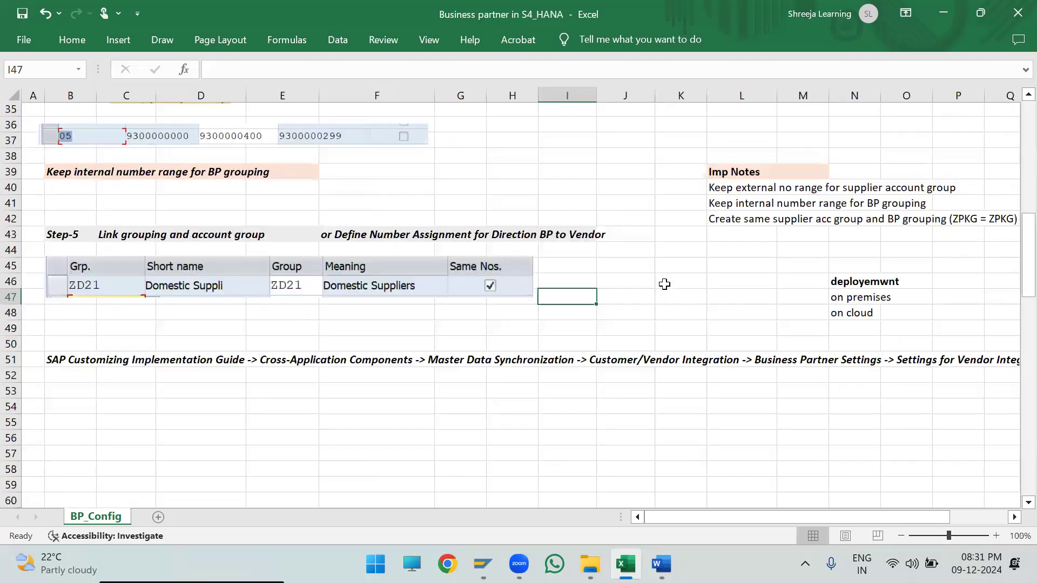
{"action": "scroll", "coordinate": [656, 288], "scroll_direction": "down", "scroll_amount": 1, "text": "ctrl"}
{"action": "scroll", "coordinate": [655, 287], "scroll_direction": "up", "scroll_amount": 8}
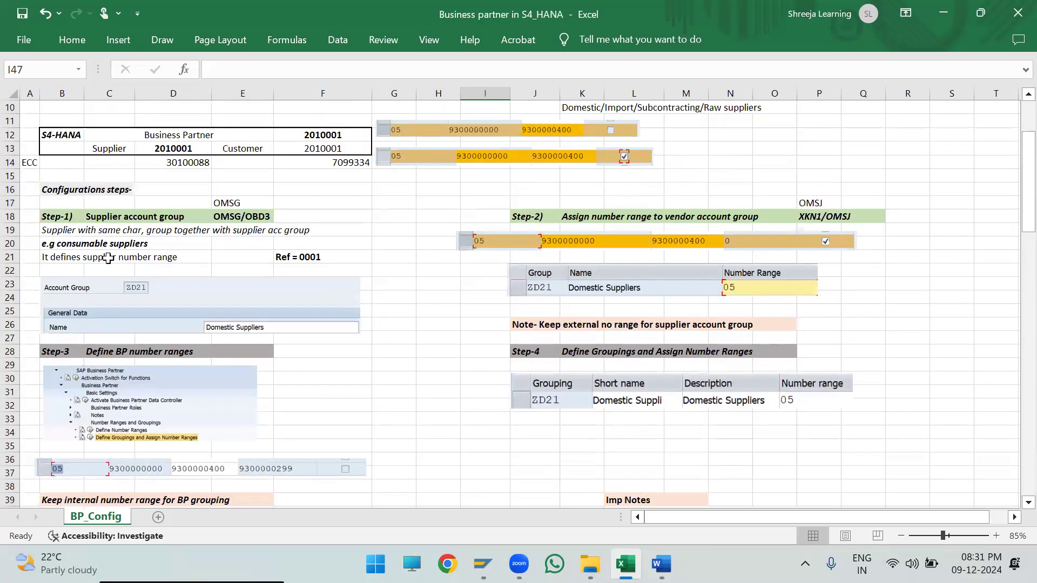
{"action": "scroll", "coordinate": [106, 255], "scroll_direction": "up", "scroll_amount": 2, "text": "ctrl"}
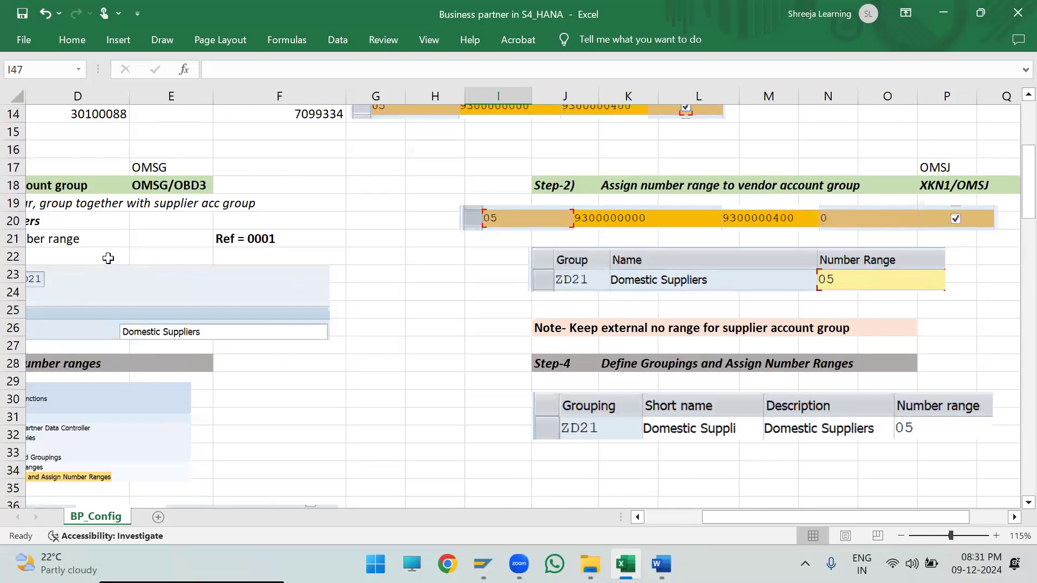
{"action": "left_click", "coordinate": [655, 516]}
{"action": "scroll", "coordinate": [440, 386], "scroll_direction": "up", "scroll_amount": 1}
{"action": "left_click_drag", "start_coordinate": [85, 238], "coordinate": [871, 381]}
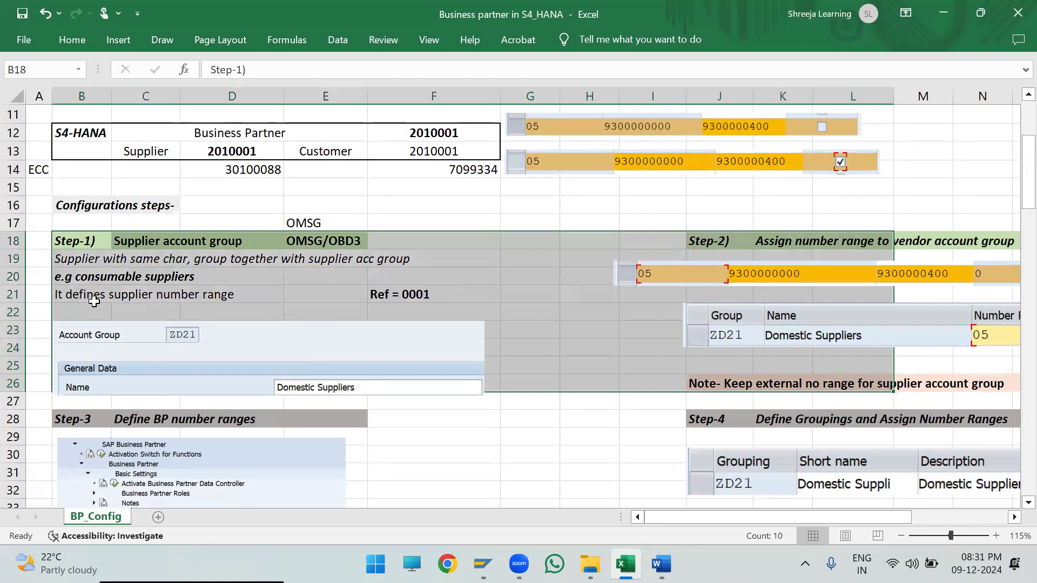
- Examine Step-2, Assign number range to vendor account group, including its XKN1/OMSJ transactions and the external number range note in row 26
{"action": "left_click", "coordinate": [685, 241]}
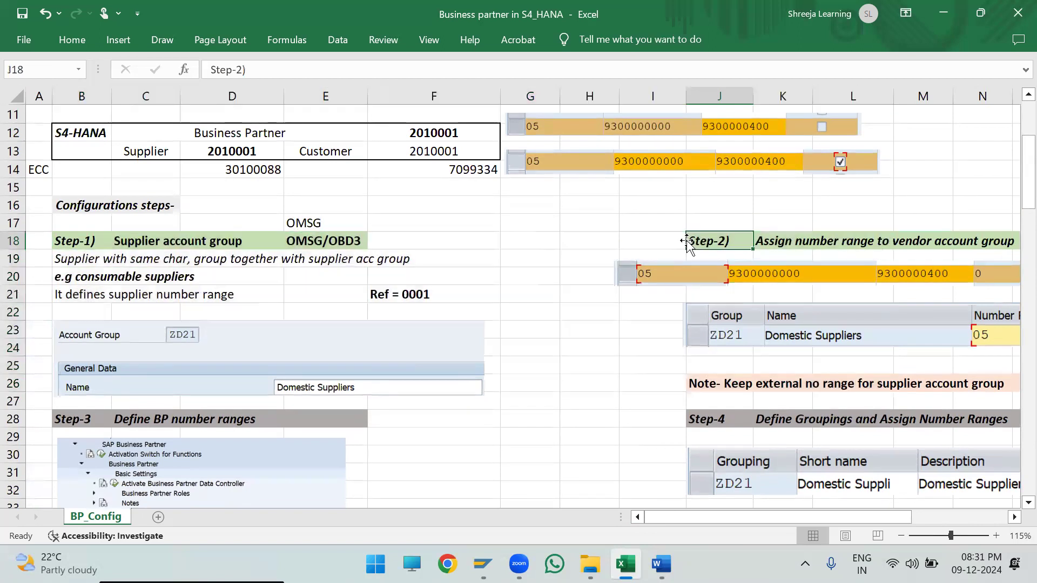
{"action": "key", "text": "Right"}
{"action": "key", "text": "Right"}
{"action": "key", "text": "Right"}
{"action": "key", "text": "Right"}
{"action": "key", "text": "Right"}
{"action": "key", "text": "Right"}
{"action": "key", "text": "Right"}
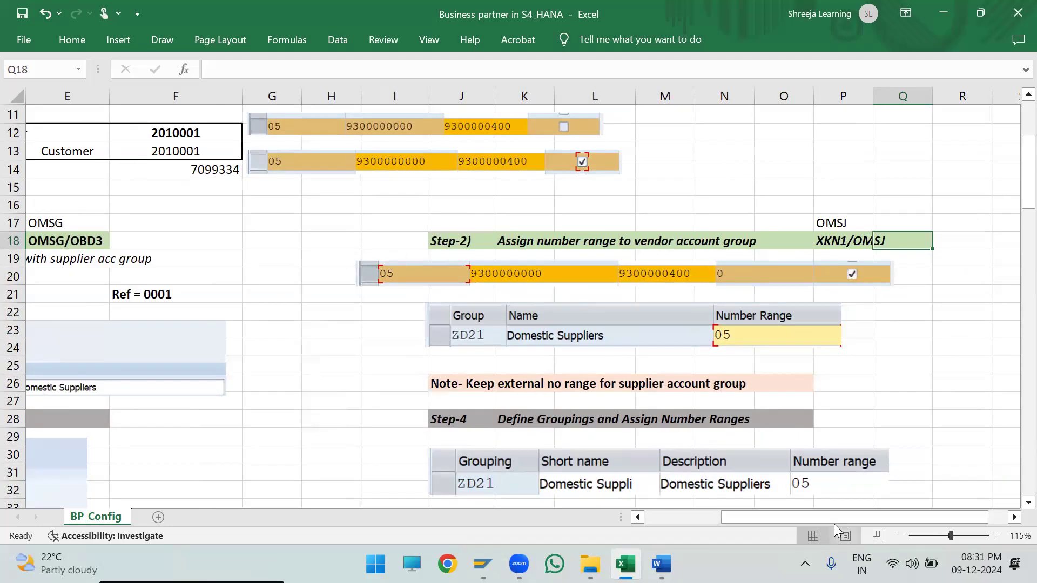
{"action": "left_click_drag", "start_coordinate": [457, 384], "coordinate": [770, 387]}
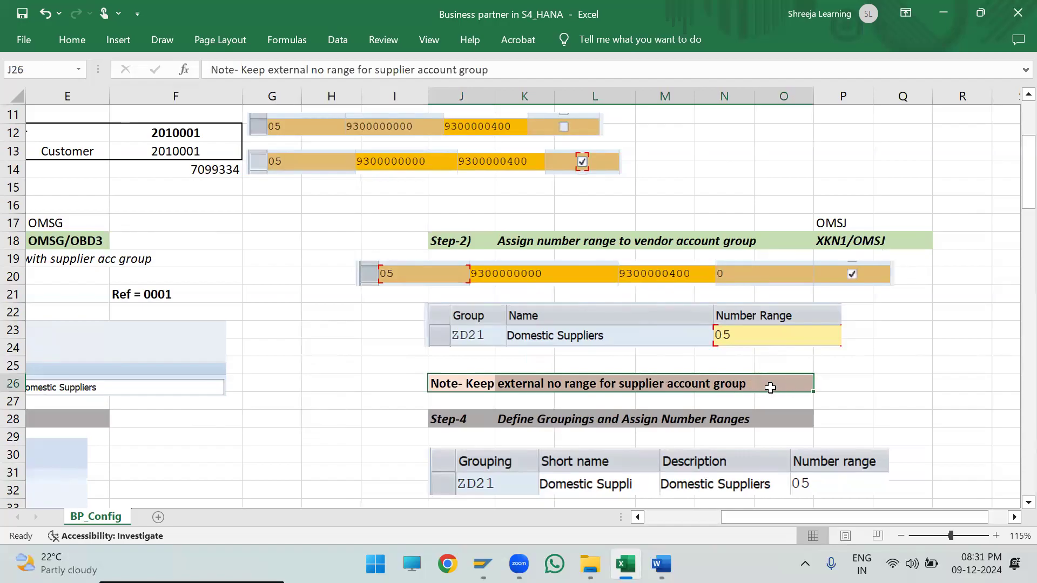
{"action": "left_click_drag", "start_coordinate": [742, 514], "coordinate": [665, 514]}
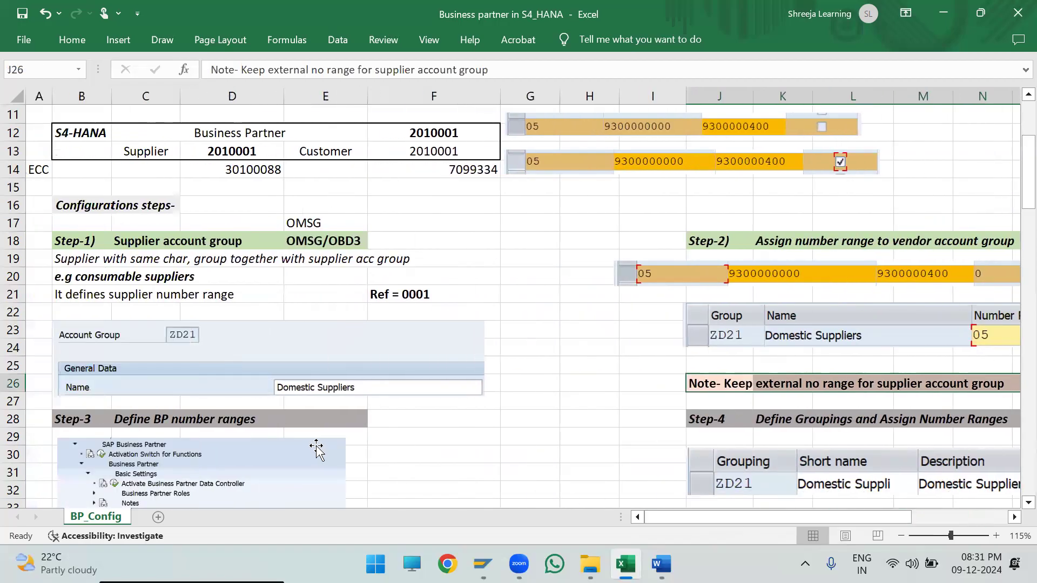
- Examine Step-3, Define BP number ranges, with its customizing path and the picture of number range 05
{"action": "scroll", "coordinate": [316, 448], "scroll_direction": "down", "scroll_amount": 3}
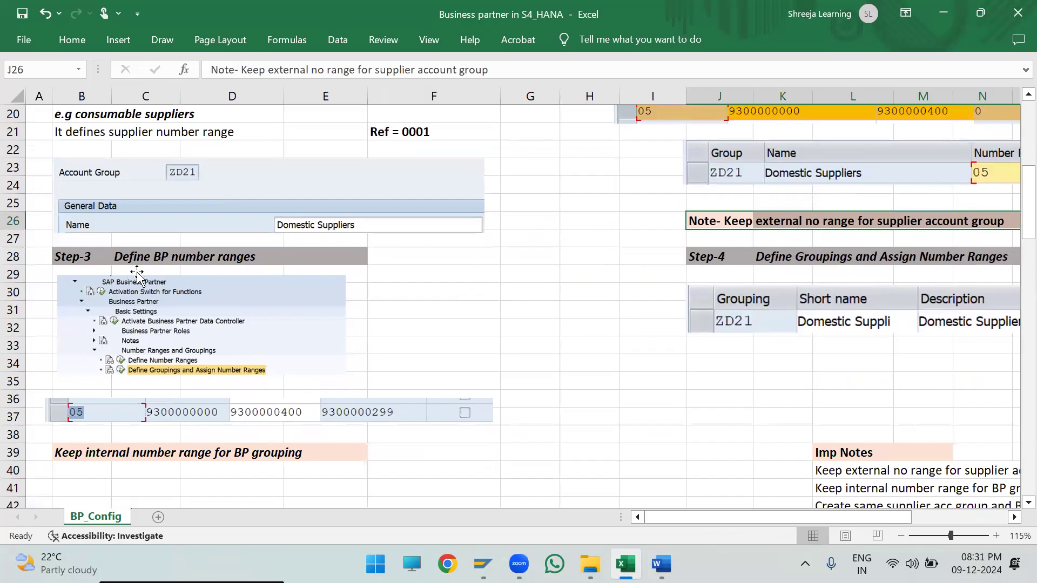
{"action": "scroll", "coordinate": [161, 261], "scroll_direction": "up", "scroll_amount": 1}
{"action": "left_click", "coordinate": [663, 511]}
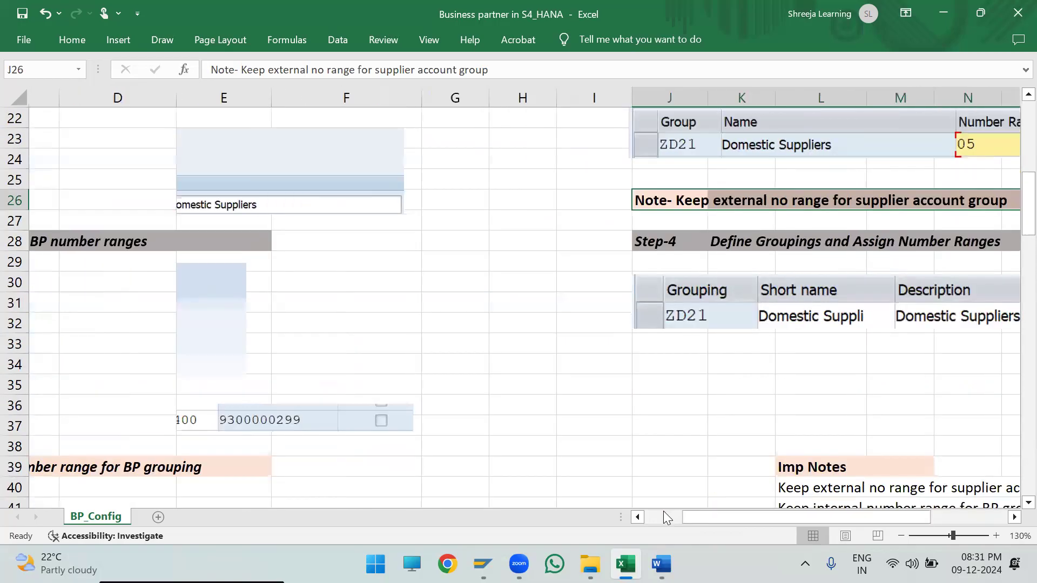
{"action": "left_click", "coordinate": [488, 285]}
{"action": "scroll", "coordinate": [342, 334], "scroll_direction": "down", "scroll_amount": 1}
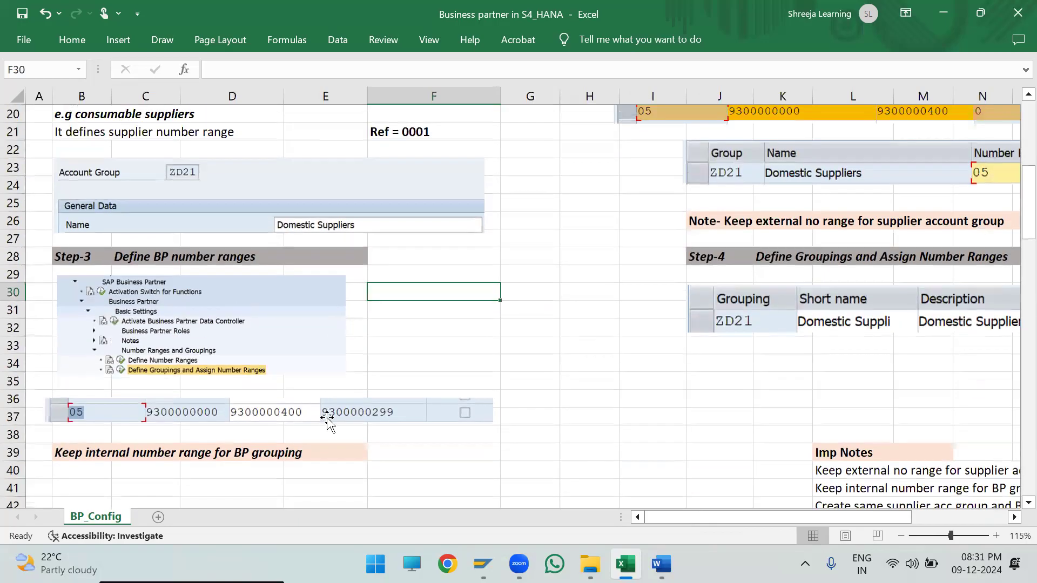
{"action": "left_click", "coordinate": [366, 413]}
- Examine Step-4, Define Groupings and Assign Number Ranges, across to the number range column of the ZD21 grouping picture
{"action": "left_click", "coordinate": [690, 251]}
{"action": "key", "text": "Right"}
{"action": "key", "text": "Right"}
{"action": "key", "text": "Right"}
{"action": "key", "text": "Right"}
{"action": "key", "text": "Right"}
{"action": "key", "text": "Right"}
{"action": "key", "text": "Right"}
{"action": "key", "text": "Right"}
{"action": "key", "text": "Right"}
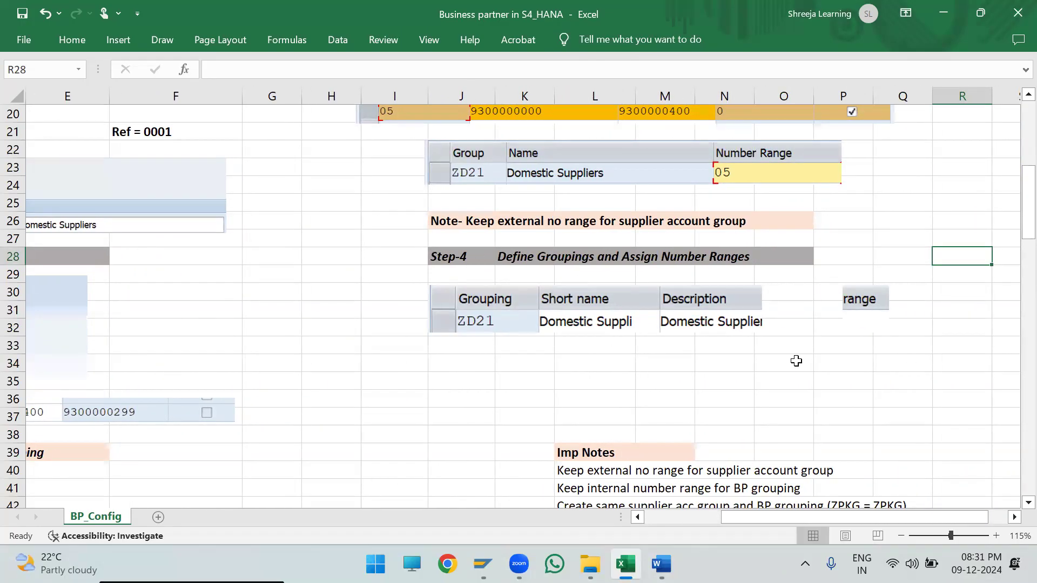
{"action": "scroll", "coordinate": [796, 361], "scroll_direction": "down", "scroll_amount": 1, "text": "ctrl"}
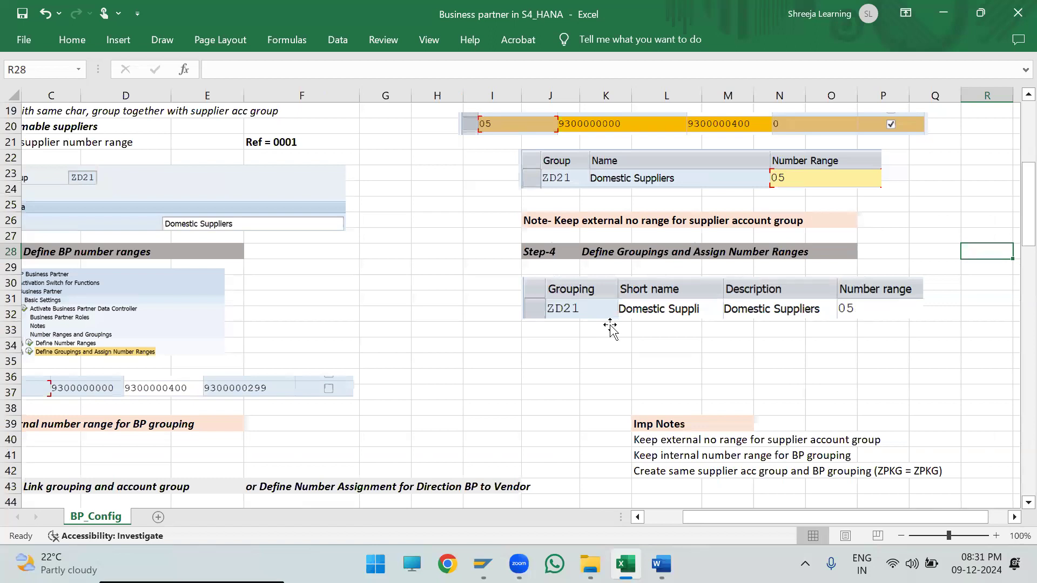
{"action": "left_click", "coordinate": [656, 517]}
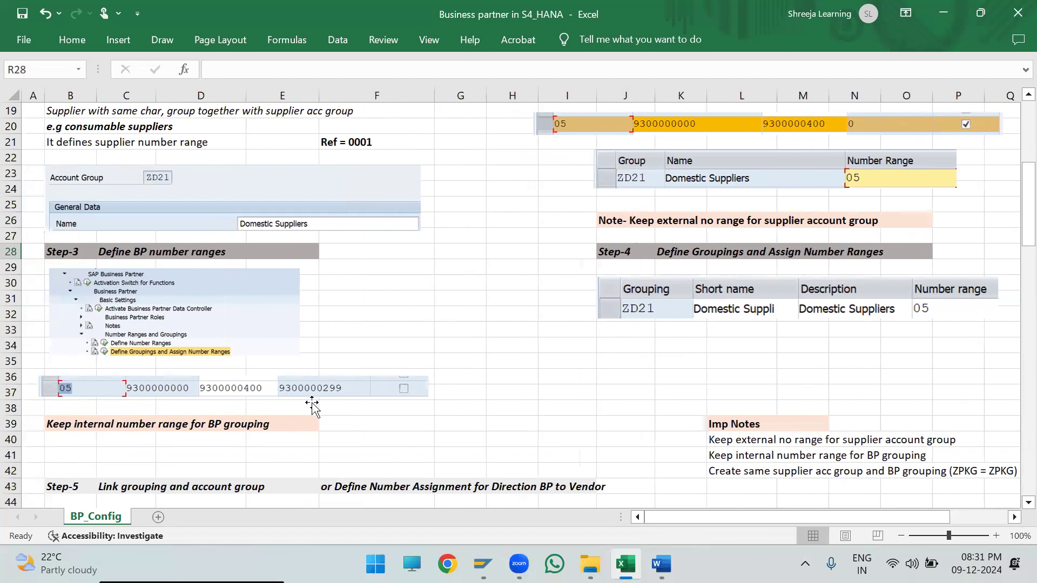
- Examine Step-5, Link grouping and account group, by highlighting its B43:I47 block, and look back over the earlier configuration steps
{"action": "scroll", "coordinate": [328, 397], "scroll_direction": "down", "scroll_amount": 3}
{"action": "scroll", "coordinate": [328, 397], "scroll_direction": "down", "scroll_amount": 1, "text": "ctrl"}
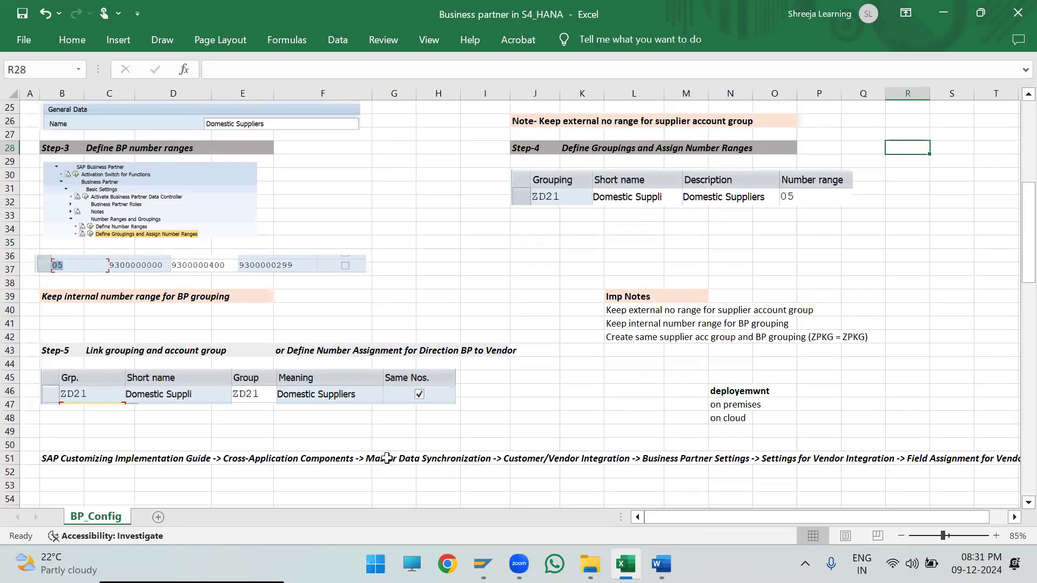
{"action": "scroll", "coordinate": [256, 409], "scroll_direction": "down", "scroll_amount": 2}
{"action": "scroll", "coordinate": [256, 409], "scroll_direction": "up", "scroll_amount": 2, "text": "ctrl"}
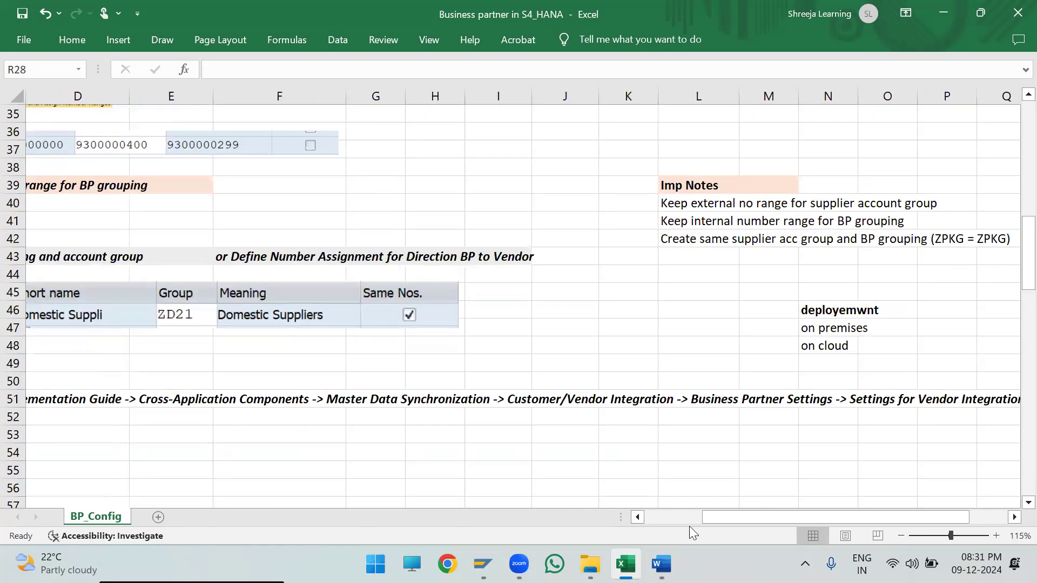
{"action": "left_click", "coordinate": [677, 518]}
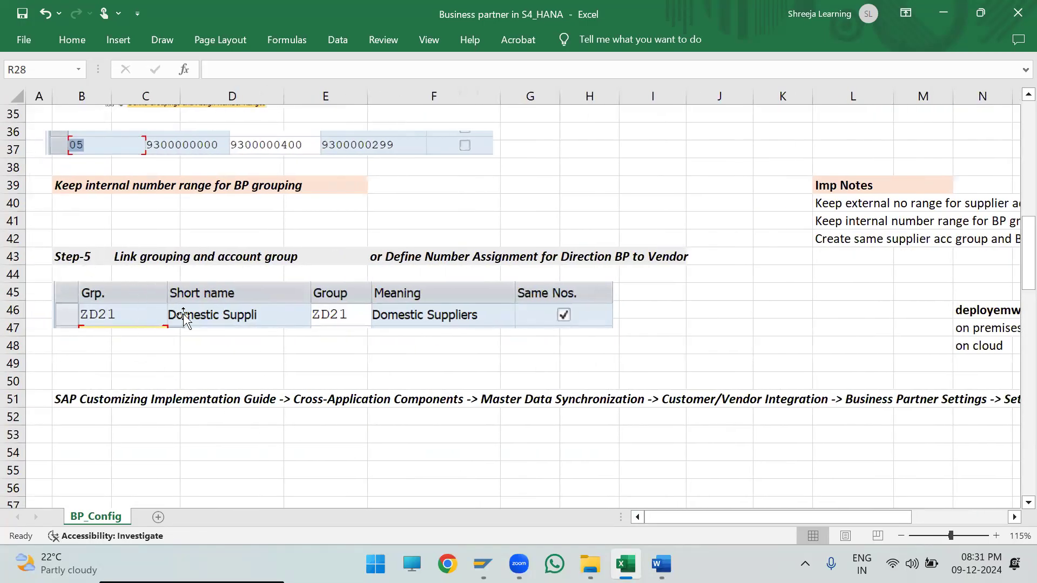
{"action": "left_click_drag", "start_coordinate": [64, 256], "coordinate": [638, 331]}
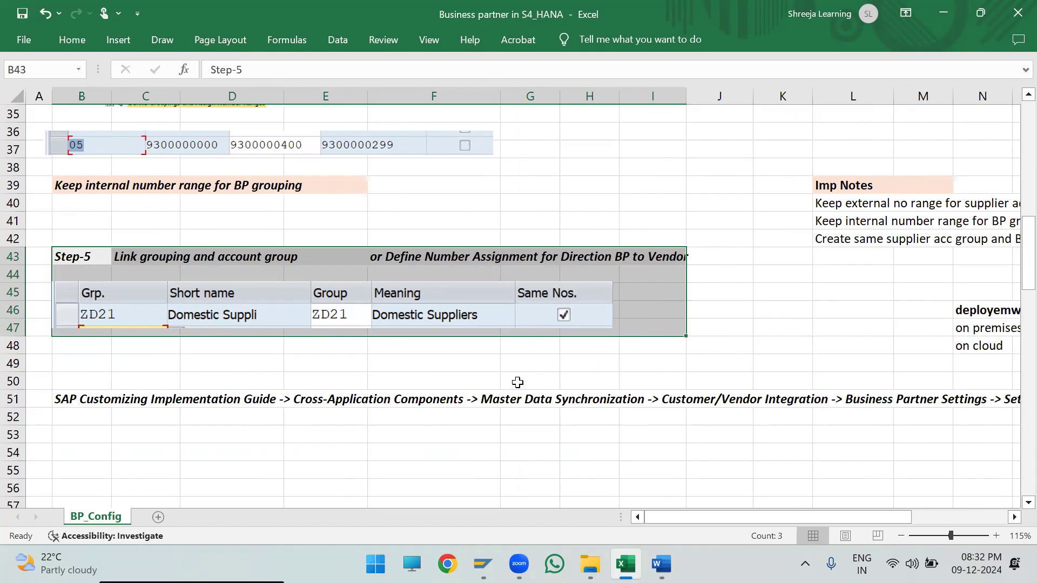
{"action": "scroll", "coordinate": [463, 340], "scroll_direction": "up", "scroll_amount": 9}
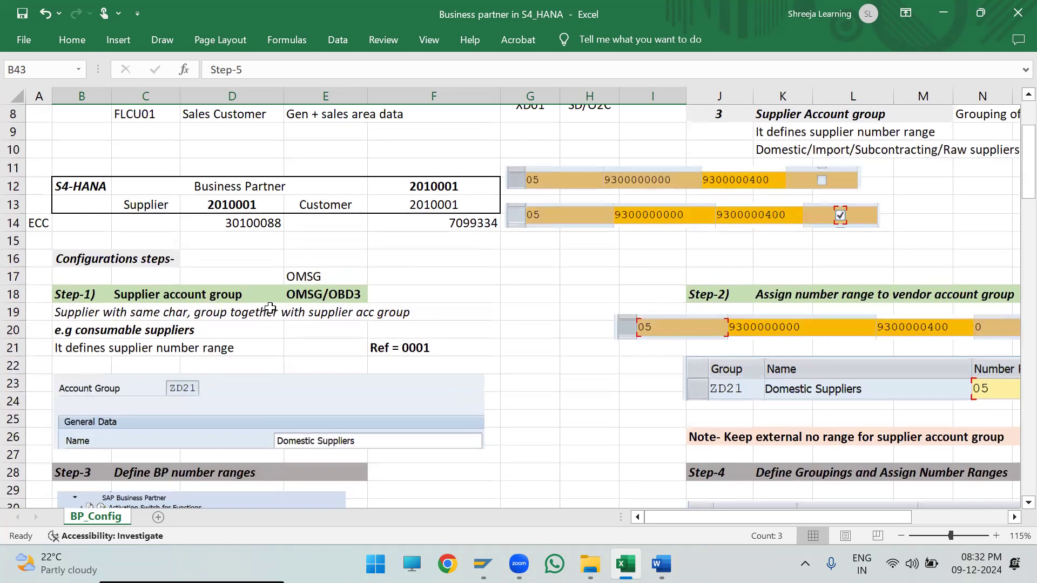
{"action": "scroll", "coordinate": [285, 261], "scroll_direction": "down", "scroll_amount": 1}
{"action": "scroll", "coordinate": [285, 260], "scroll_direction": "up", "scroll_amount": 2}
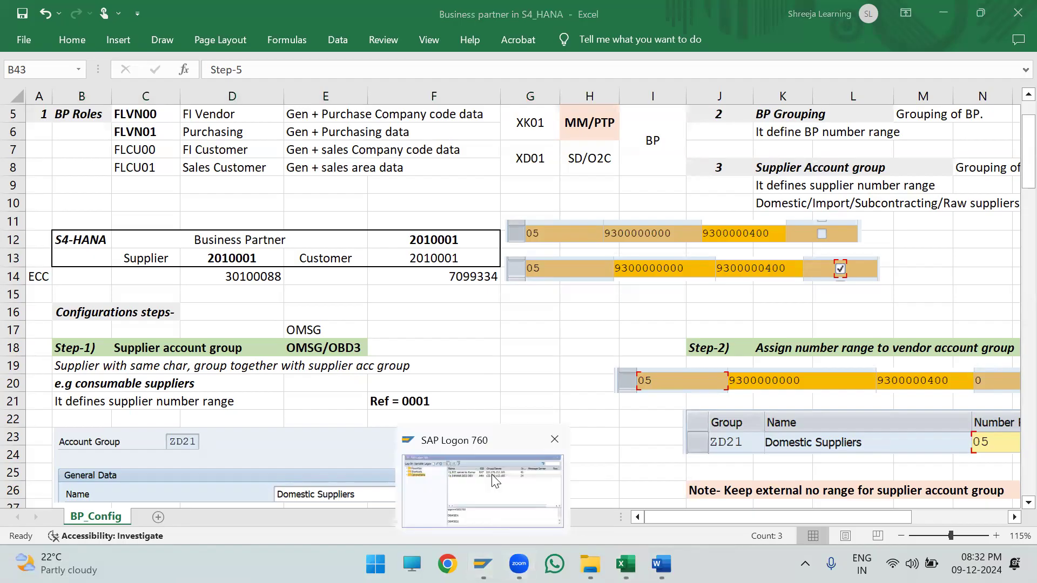
- Switch to SAP Logon and log on to S4HANA 2023 DEV as user DEMOID1, entering the account password
{"action": "left_click", "coordinate": [483, 564]}
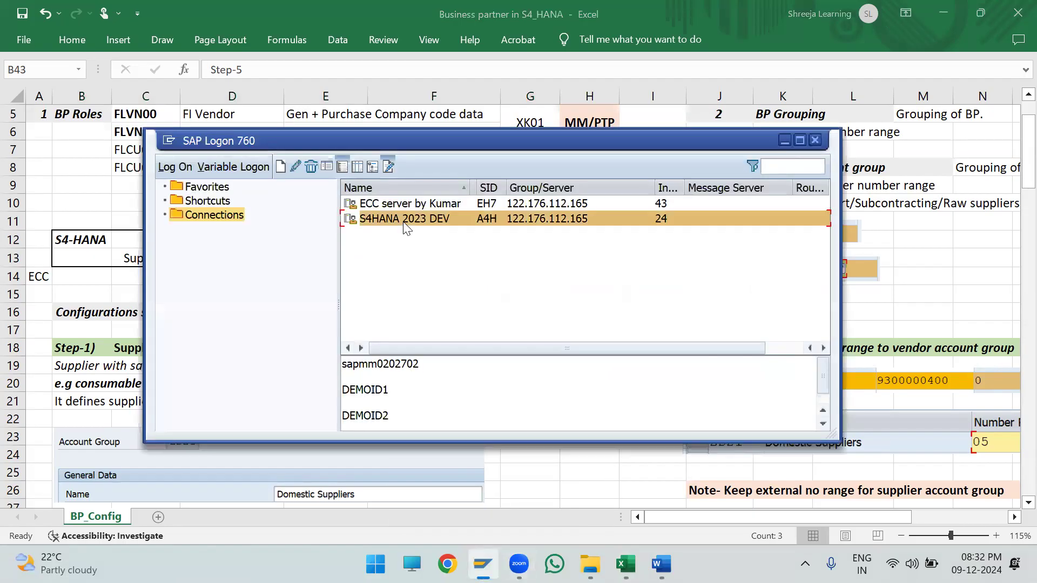
{"action": "key", "text": "Down"}
{"action": "key", "text": "Down"}
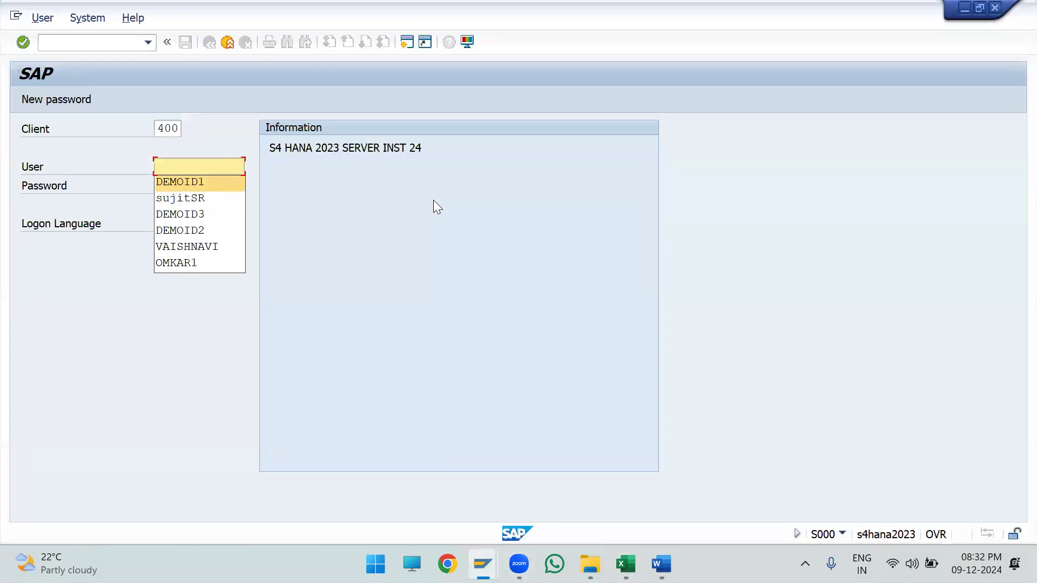
{"action": "key", "text": "Tab"}
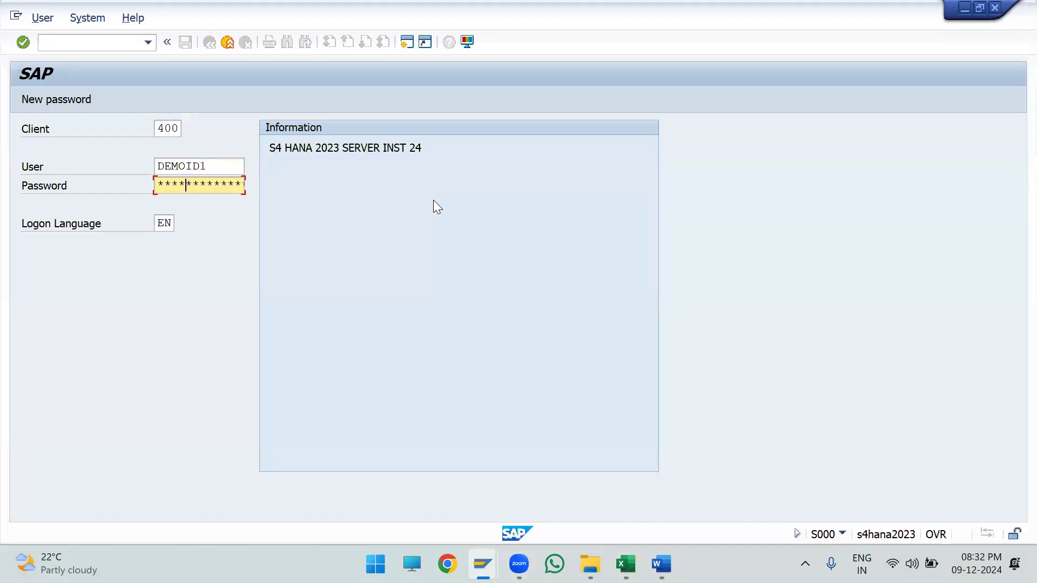
{"action": "key", "text": "Return"}
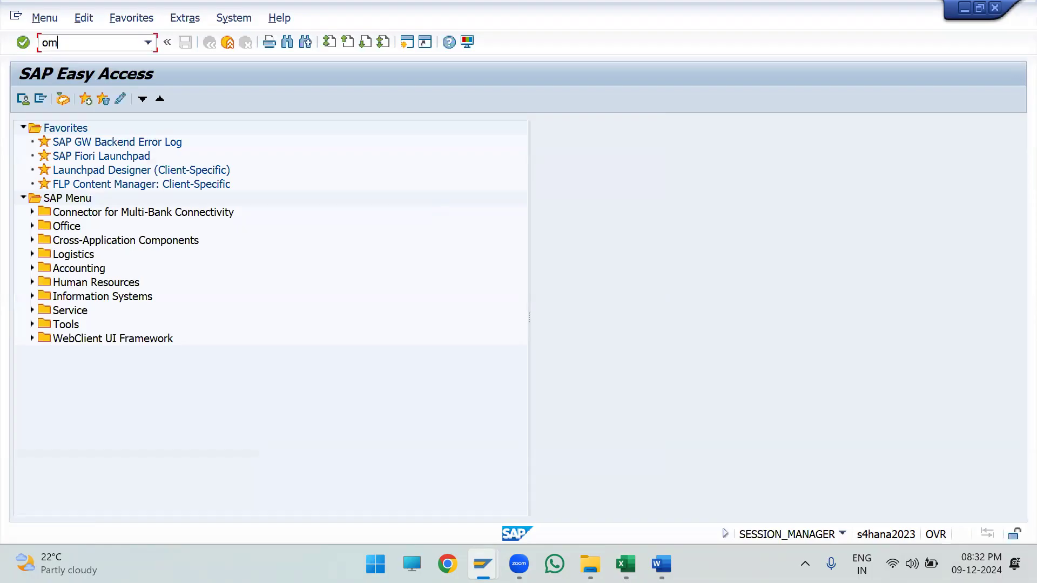
- Switch back to the Excel notes and highlight the Step-1 Supplier account group block from B18 to F22
{"action": "key", "text": "alt+Tab"}
{"action": "key", "text": "alt+Tab"}
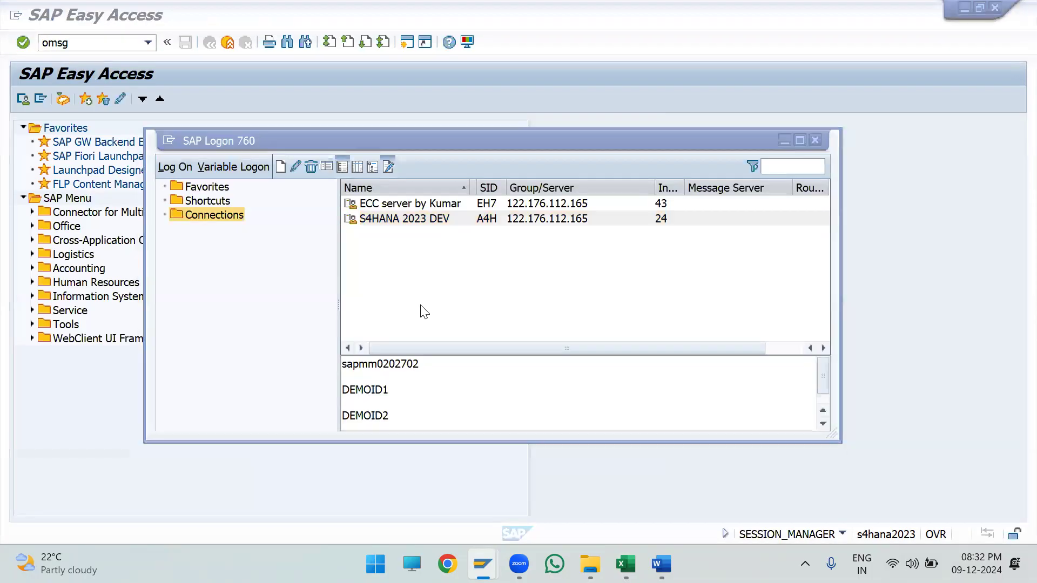
{"action": "key", "text": "alt+Tab"}
{"action": "key", "text": "alt+Tab"}
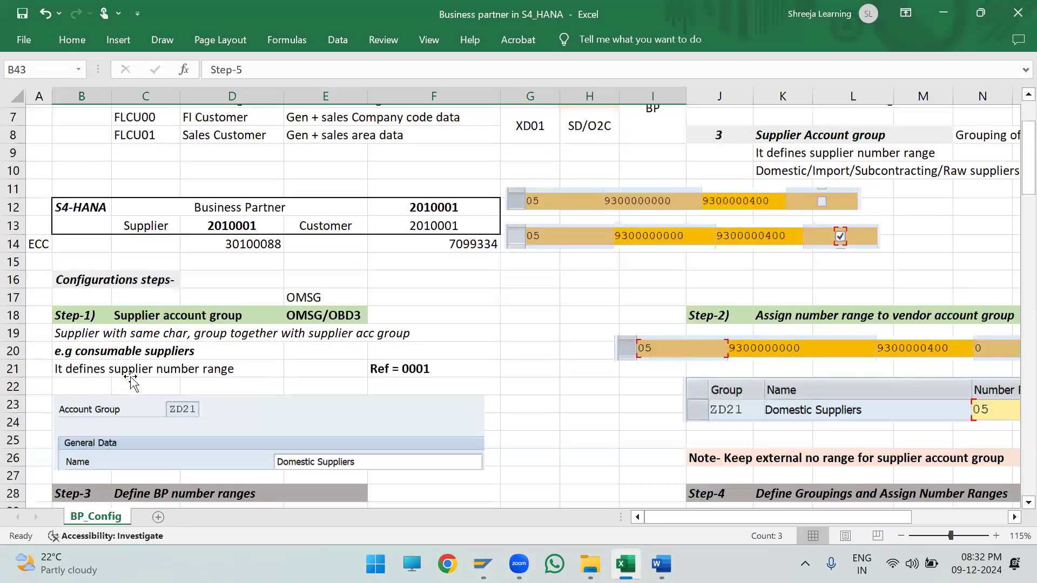
{"action": "scroll", "coordinate": [132, 377], "scroll_direction": "down", "scroll_amount": 3}
{"action": "left_click", "coordinate": [78, 243]}
{"action": "left_click_drag", "start_coordinate": [78, 242], "coordinate": [439, 317]}
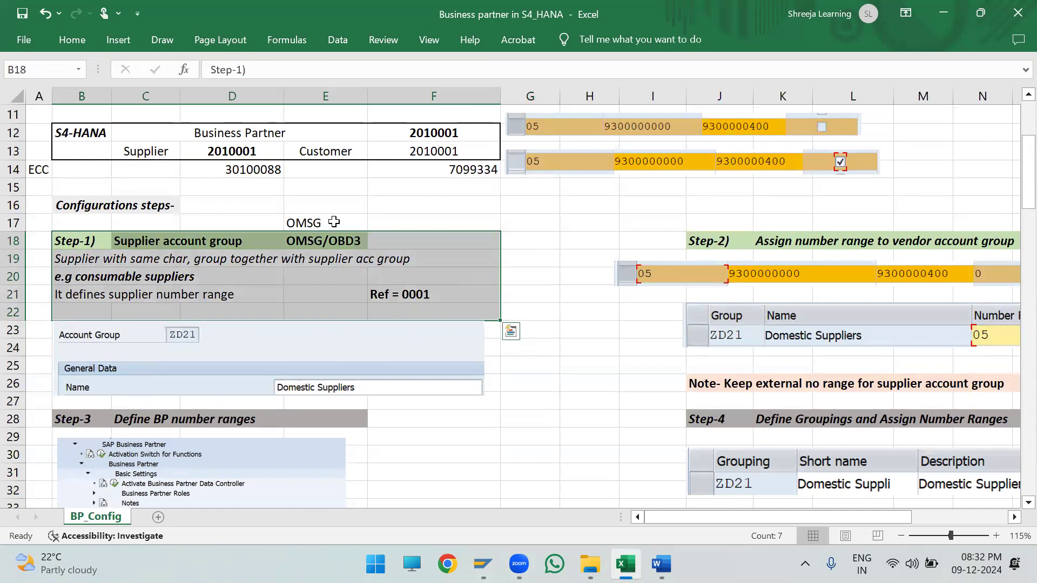
- Switch to SAP, run transaction OMSG, and look over the first entries of the supplier account group list
{"action": "key", "text": "alt+Tab"}
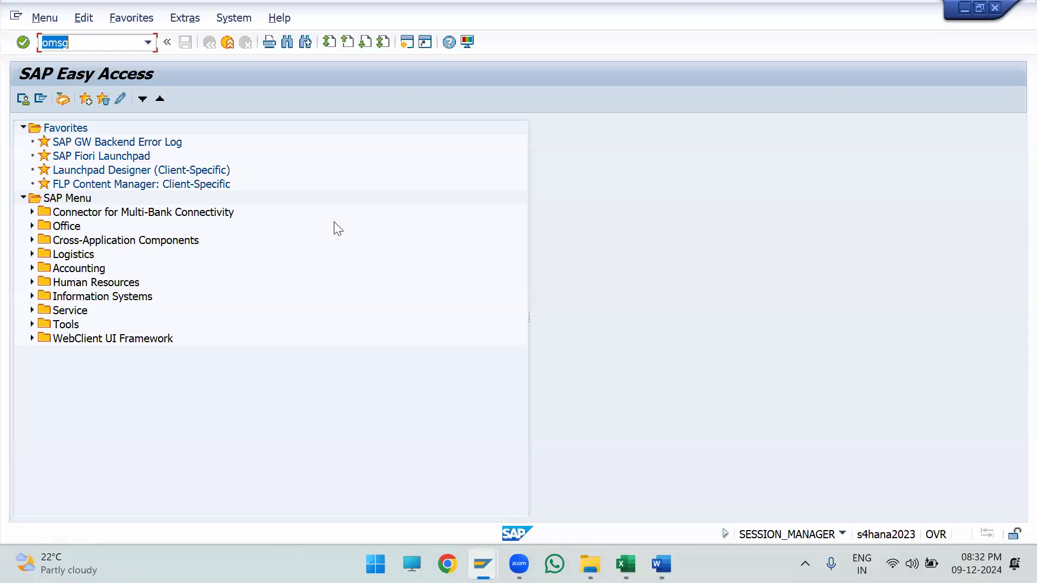
{"action": "key", "text": "Return"}
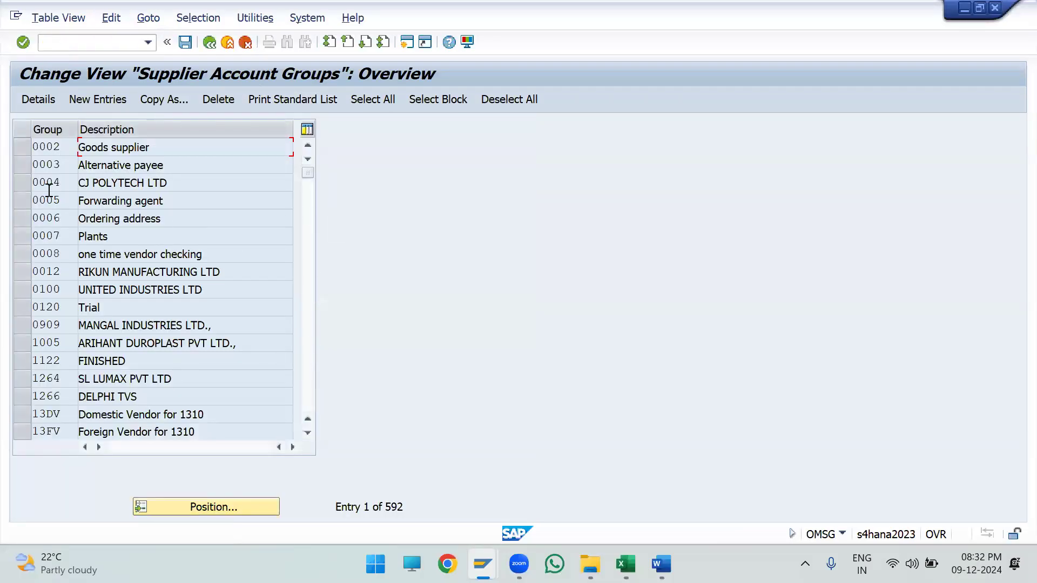
{"action": "scroll", "coordinate": [85, 281], "scroll_direction": "down", "scroll_amount": 4}
{"action": "scroll", "coordinate": [84, 290], "scroll_direction": "up", "scroll_amount": 4}
{"action": "left_click_drag", "start_coordinate": [61, 148], "coordinate": [9, 153]}
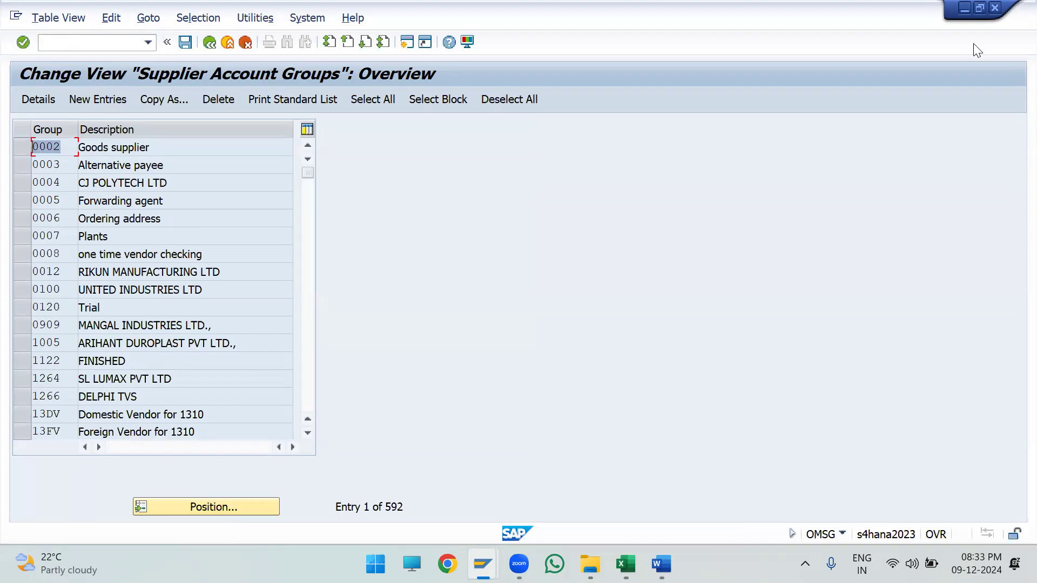
{"action": "left_click", "coordinate": [809, 156]}
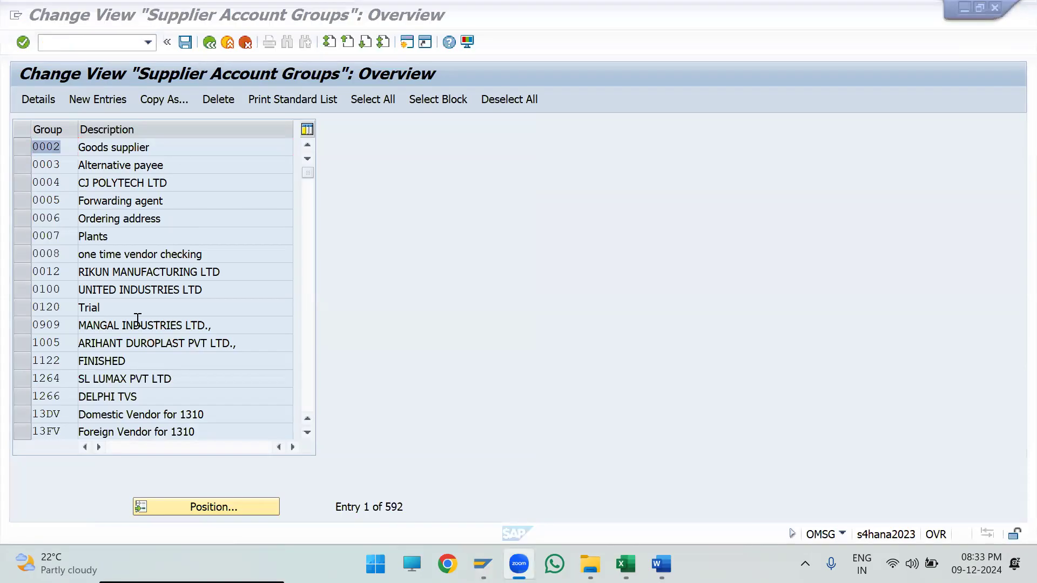
- Switch to Excel and check the Step-1 account group picture and the Ref = 0001 note in F21
{"action": "key", "text": "alt+Tab"}
{"action": "left_click", "coordinate": [234, 310]}
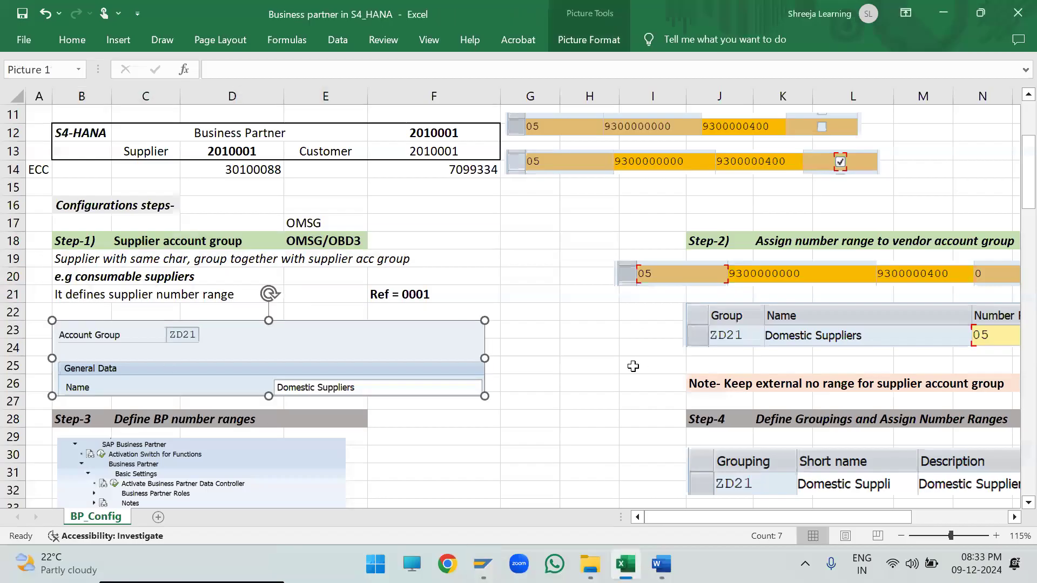
{"action": "left_click", "coordinate": [566, 330]}
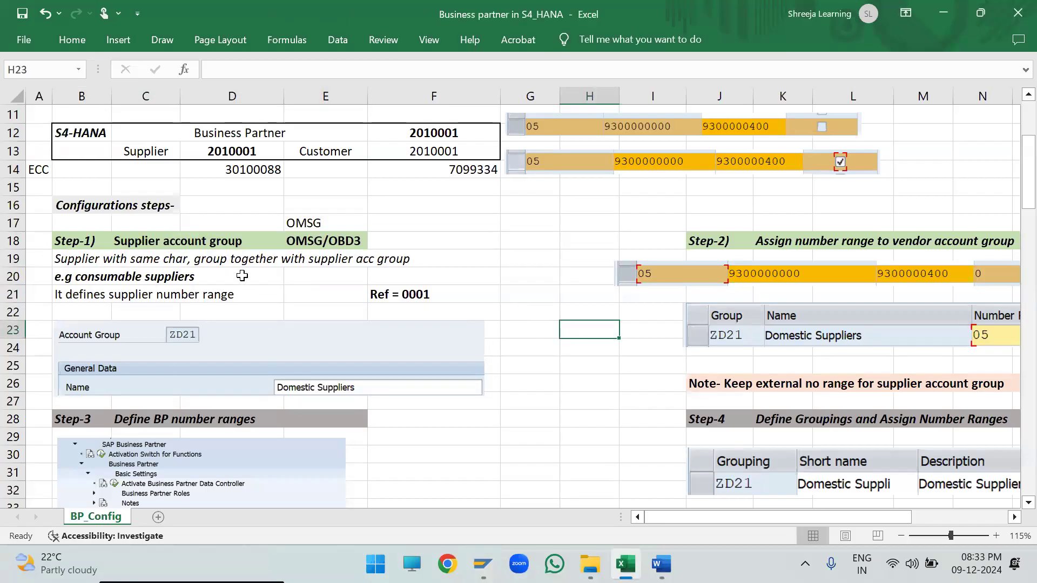
{"action": "double_click", "coordinate": [449, 295]}
{"action": "left_click_drag", "start_coordinate": [449, 295], "coordinate": [287, 314]}
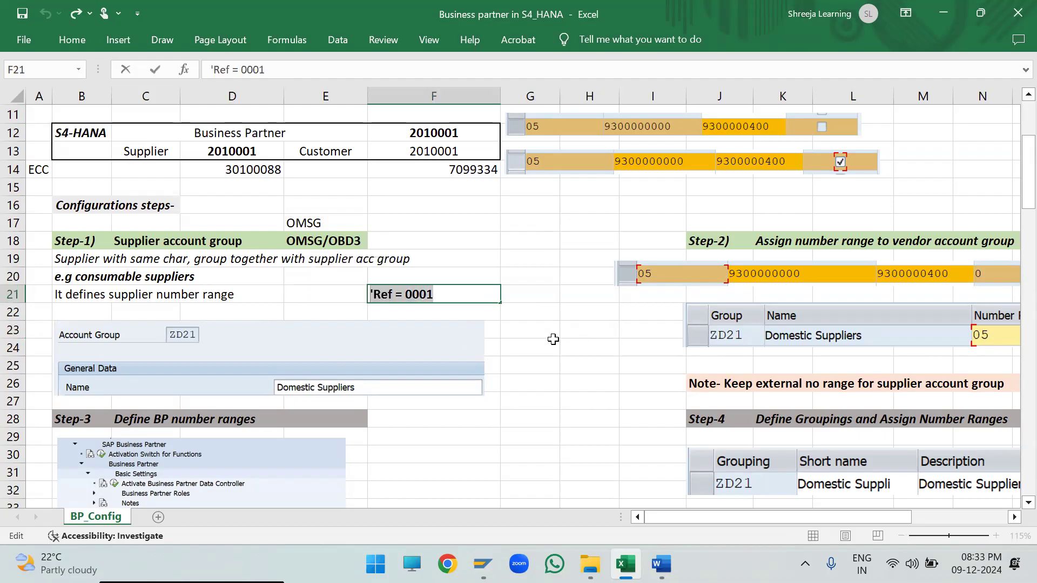
{"action": "left_click", "coordinate": [553, 339]}
{"action": "left_click", "coordinate": [463, 296]}
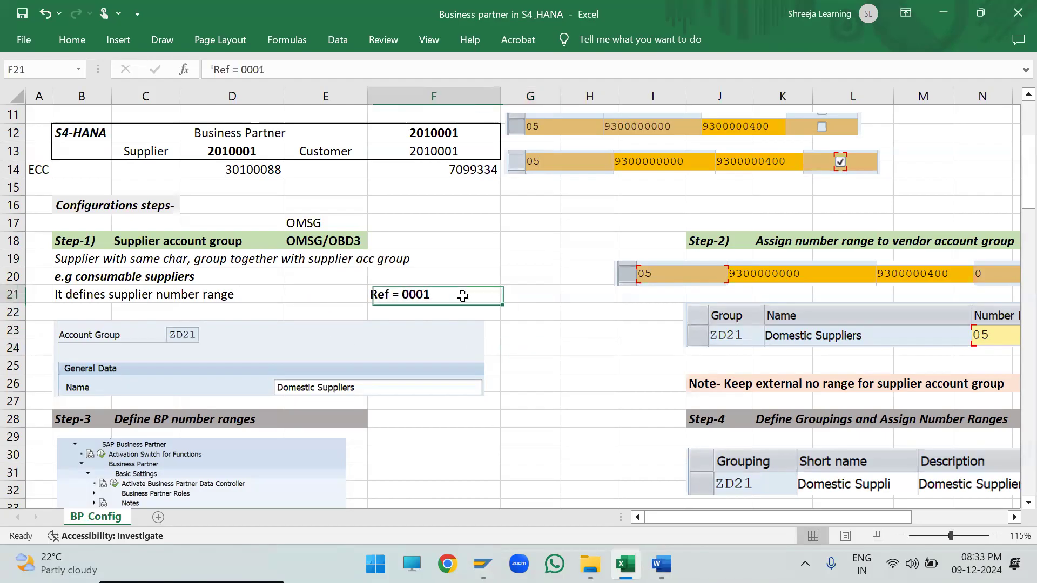
{"action": "left_click", "coordinate": [593, 385]}
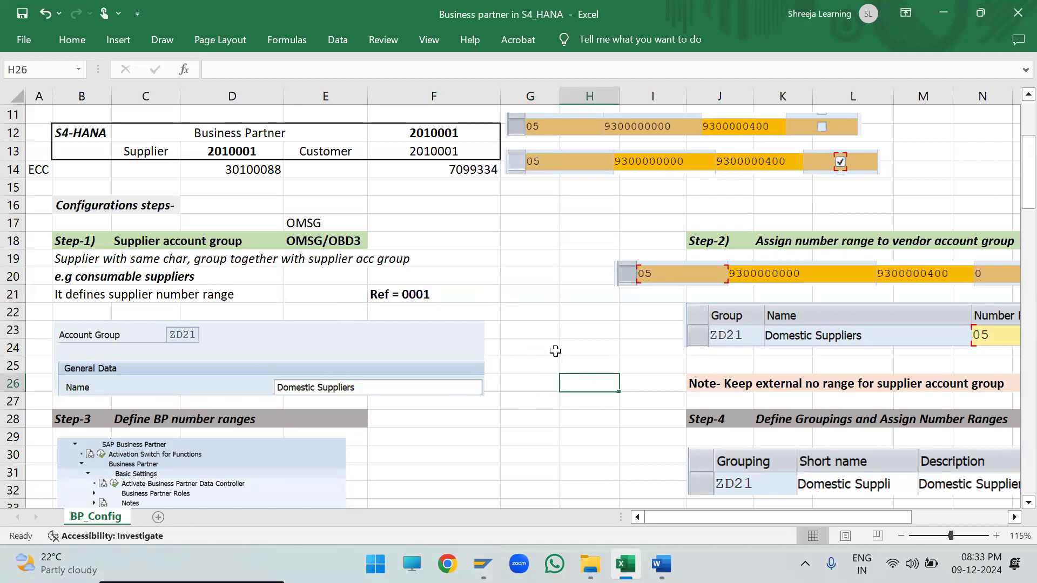
- Switch to SAP and browse the supplier account groups through to the entries beginning with Z
{"action": "key", "text": "alt+Tab"}
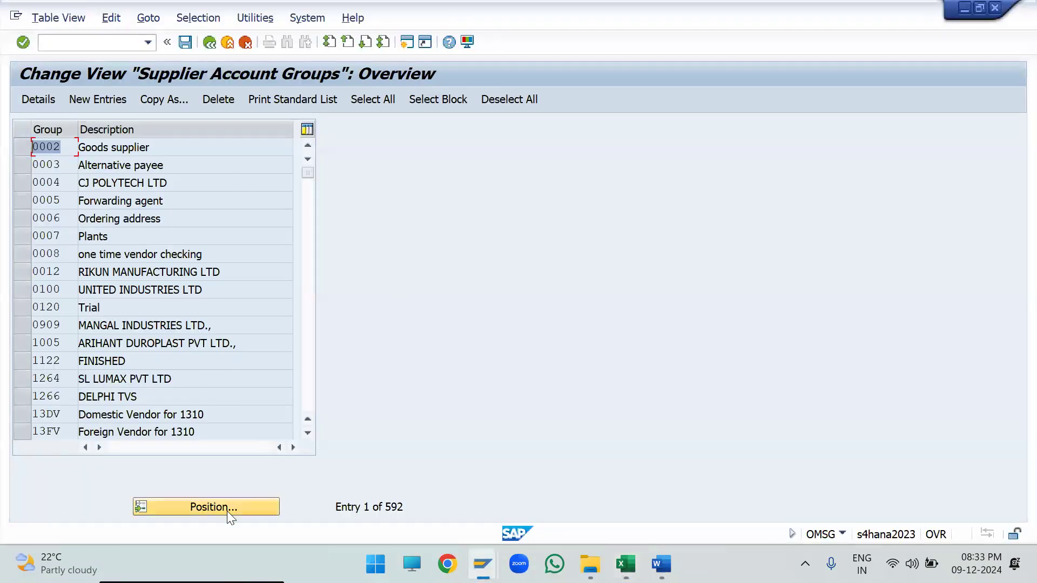
{"action": "left_click_drag", "start_coordinate": [306, 178], "coordinate": [307, 410]}
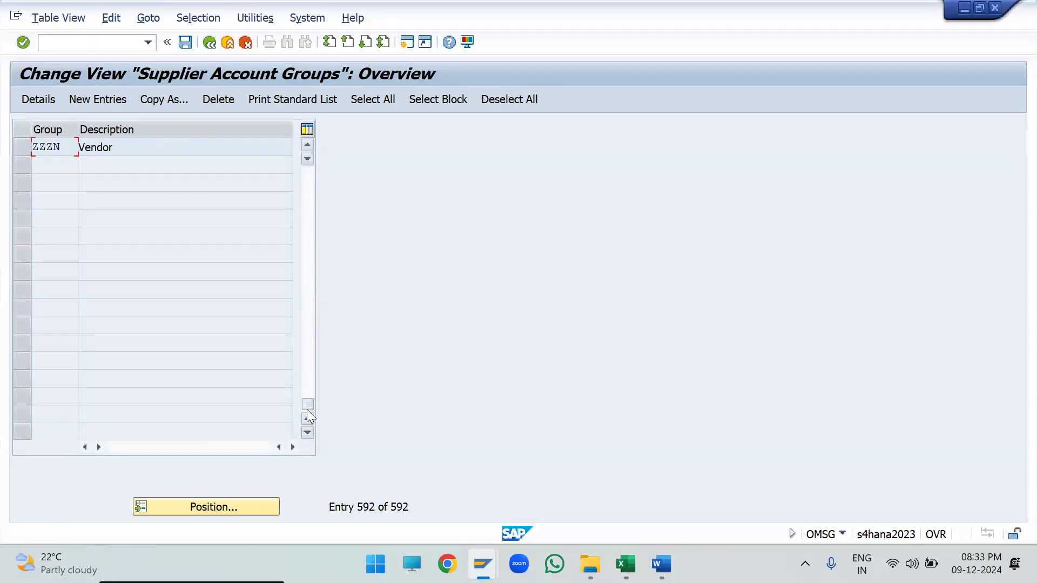
{"action": "left_click", "coordinate": [313, 304]}
{"action": "left_click", "coordinate": [312, 285]}
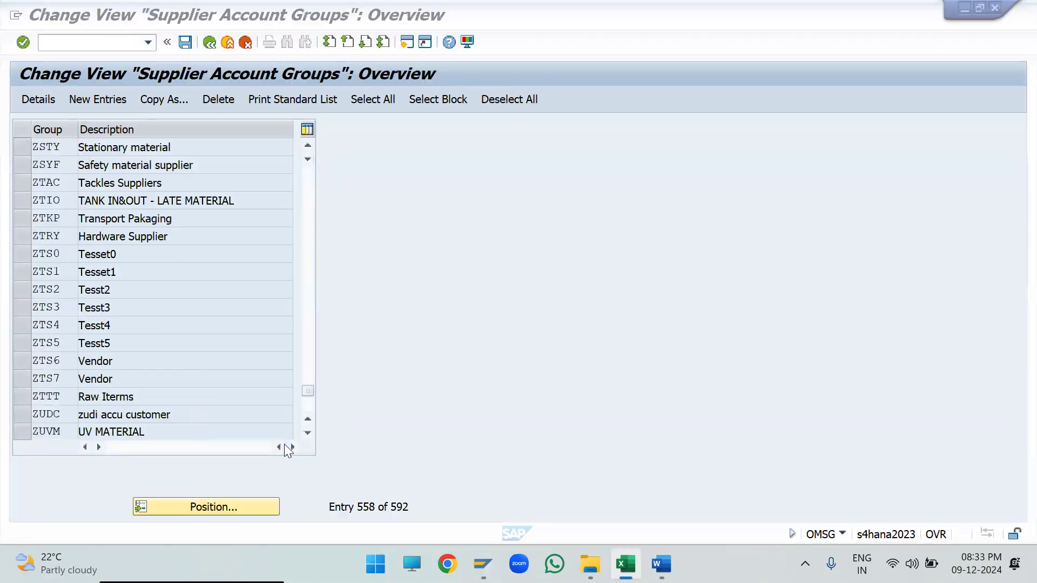
- Position the supplier account group list on ZD21 and start copying that entry
{"action": "left_click", "coordinate": [188, 508]}
{"action": "type", "text": "zd21"}
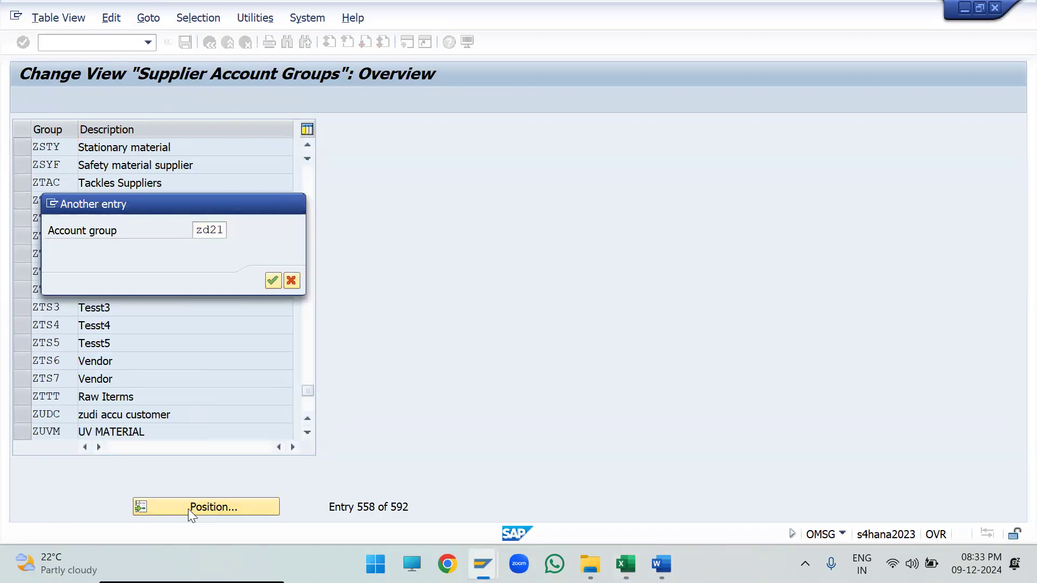
{"action": "key", "text": "Return"}
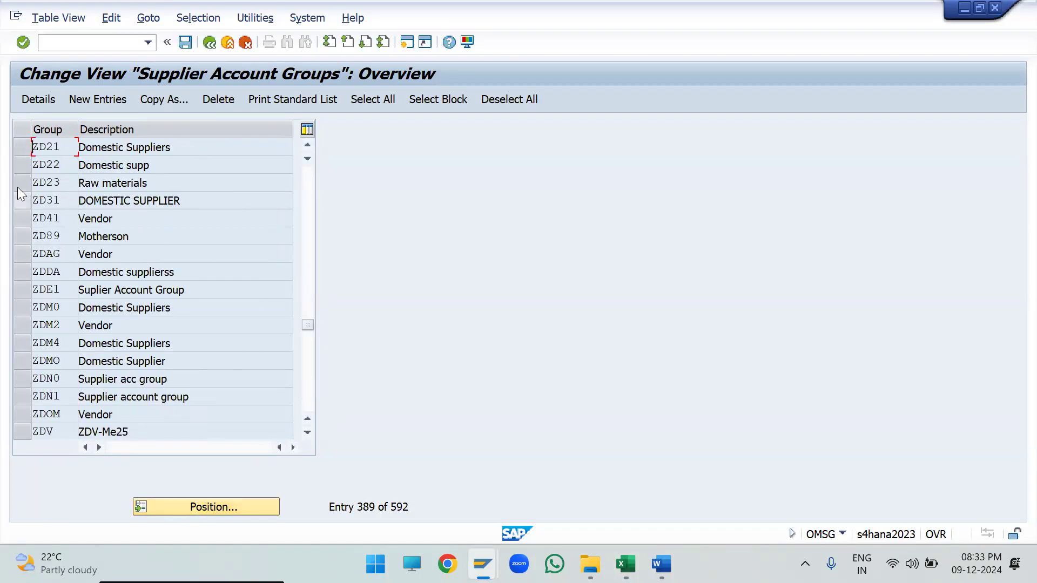
{"action": "left_click", "coordinate": [23, 147]}
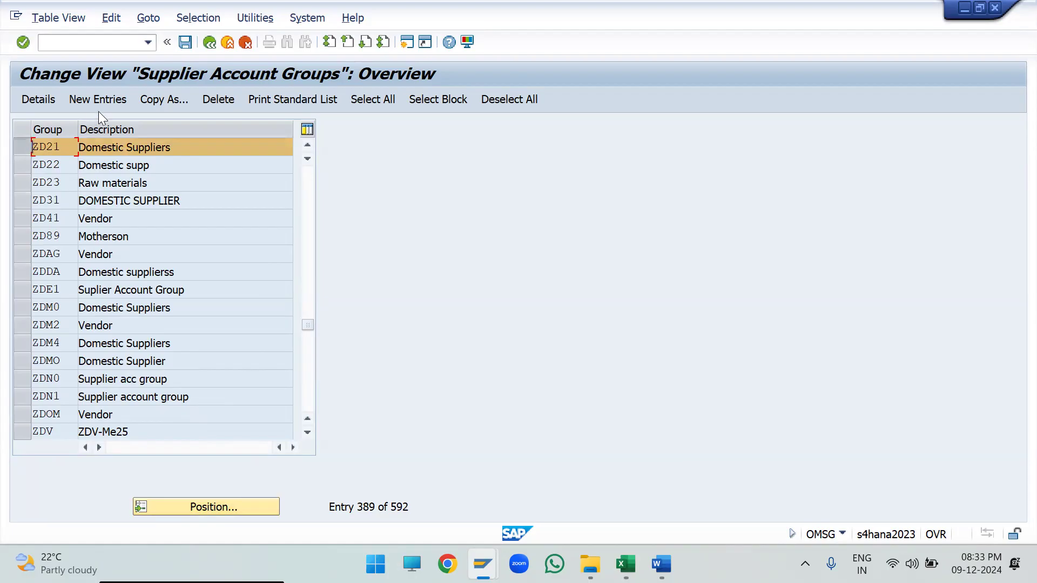
{"action": "left_click", "coordinate": [161, 99]}
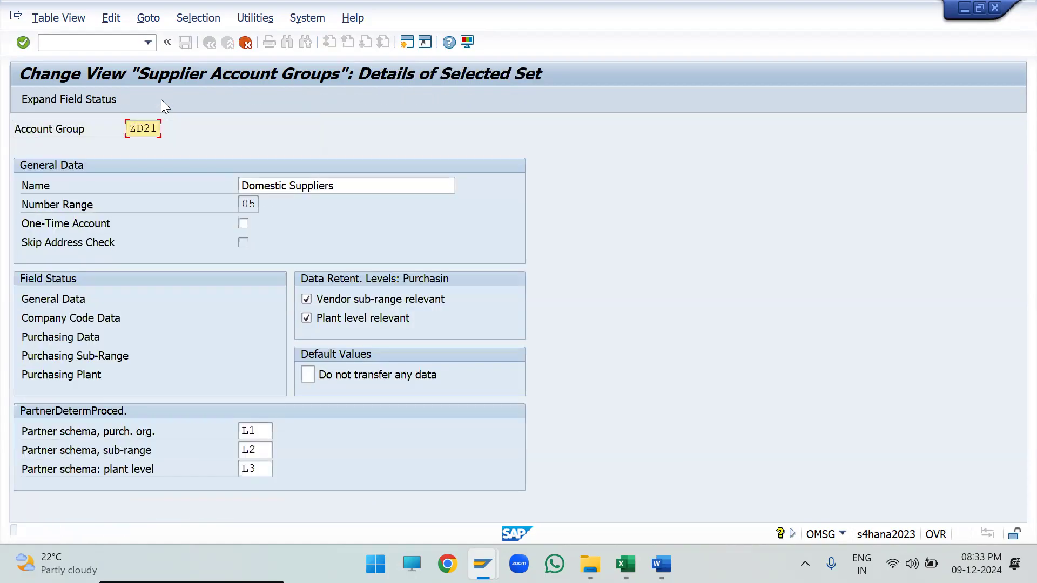
- Try ZD22 and then ZD31 as the account group key for the copy of ZD21
{"action": "left_click_drag", "start_coordinate": [150, 130], "coordinate": [197, 136]}
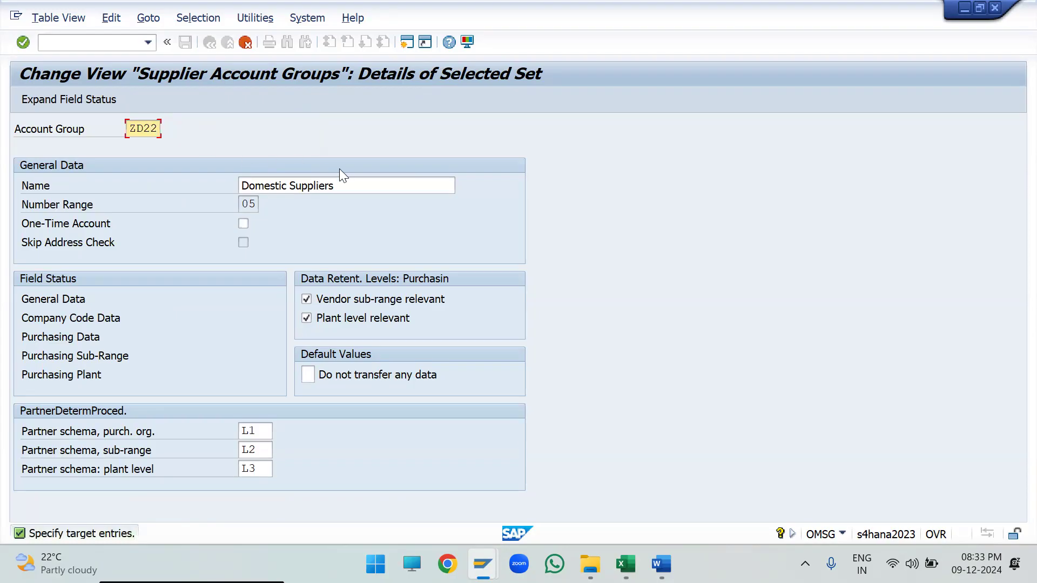
{"action": "key", "text": "Return"}
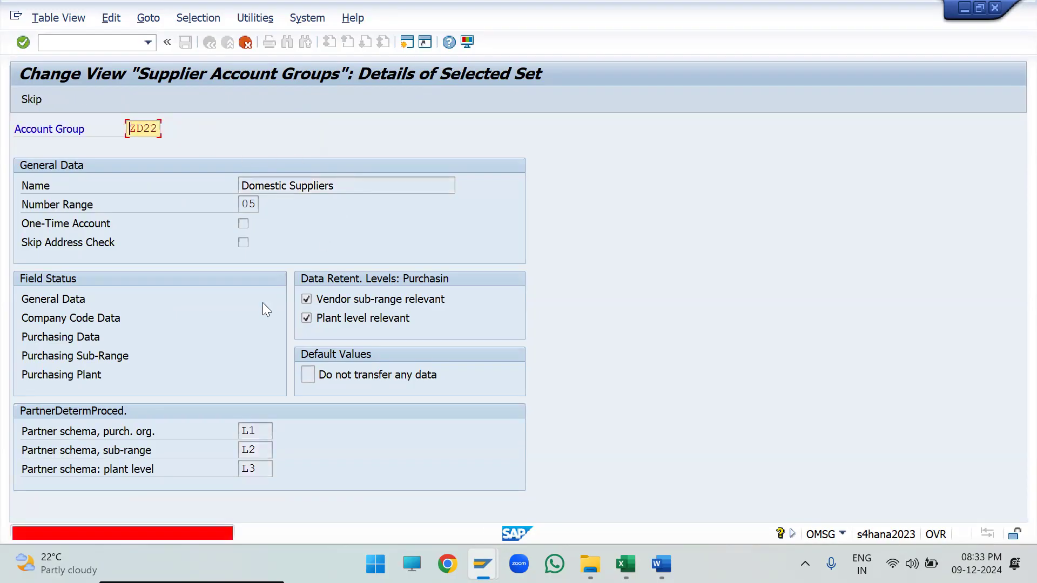
{"action": "left_click_drag", "start_coordinate": [155, 133], "coordinate": [209, 145]}
{"action": "key", "text": "Return"}
{"action": "type", "text": "31"}
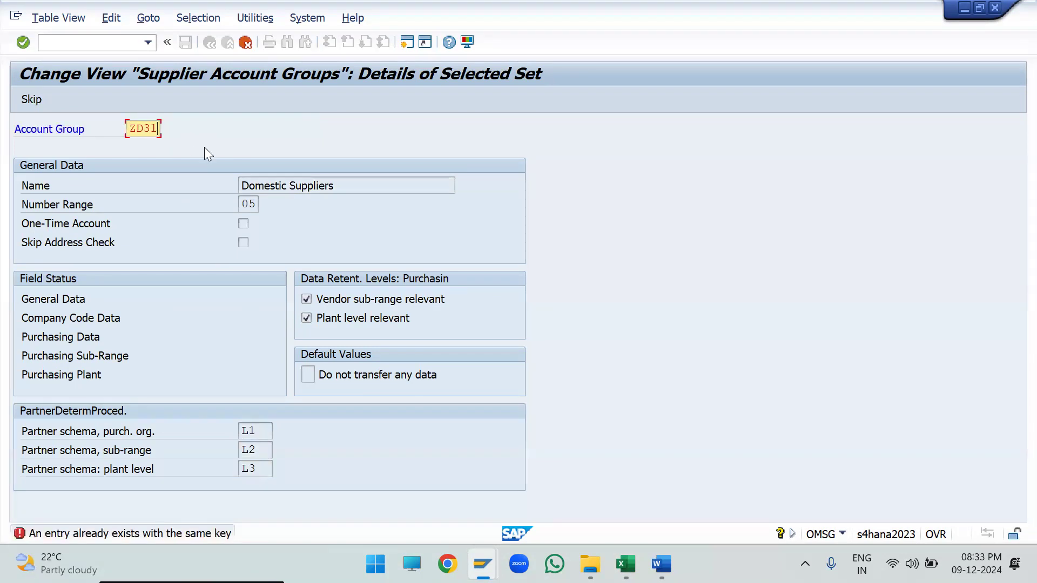
{"action": "key", "text": "Return"}
- Set the copied account group's key to ZD32, accept the copy, and save the supplier account groups
{"action": "left_click_drag", "start_coordinate": [142, 131], "coordinate": [181, 136]}
{"action": "type", "text": "32"}
{"action": "key", "text": "Return"}
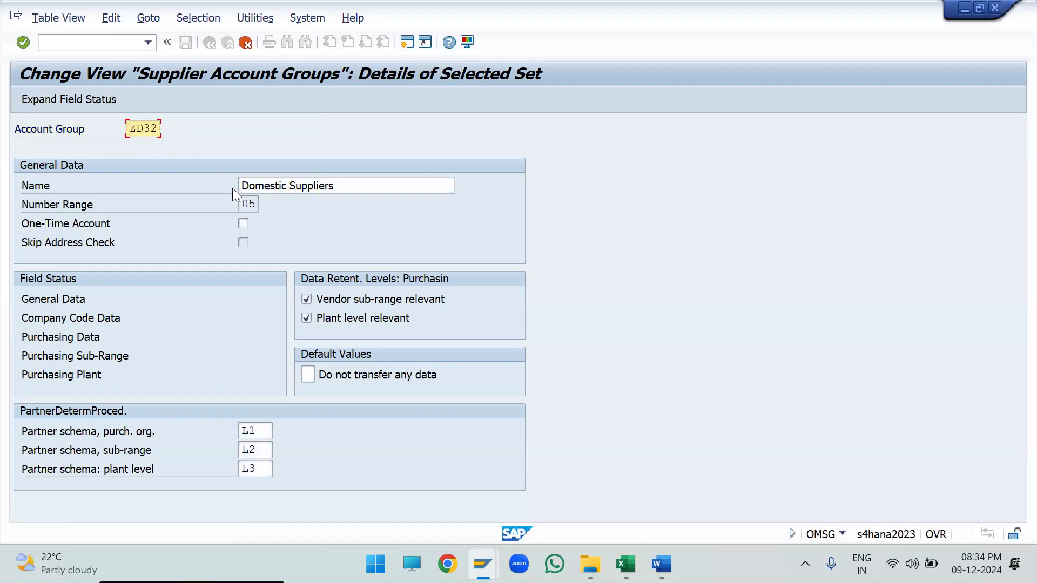
{"action": "key", "text": "Return"}
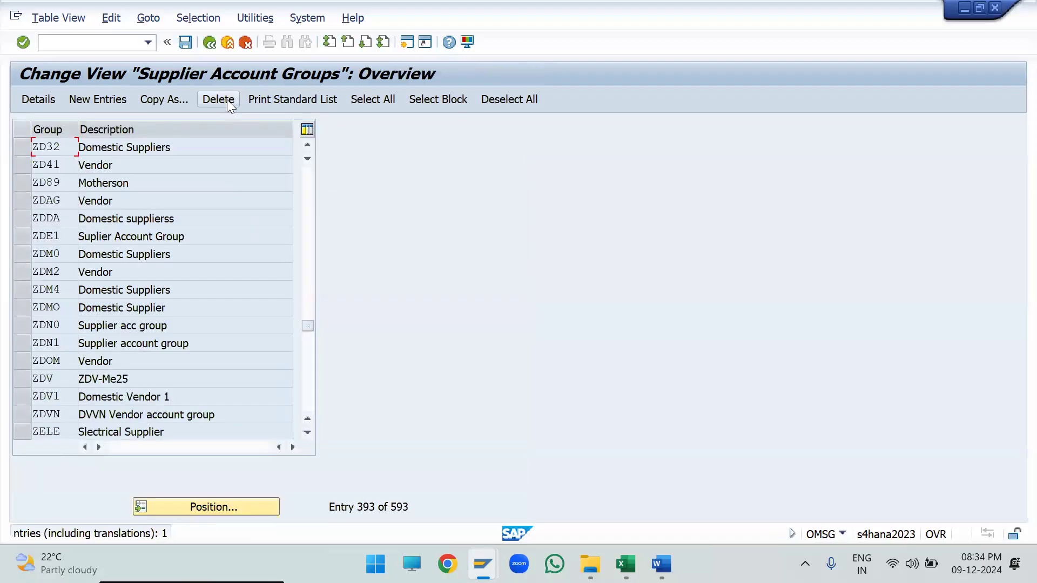
{"action": "left_click", "coordinate": [185, 42]}
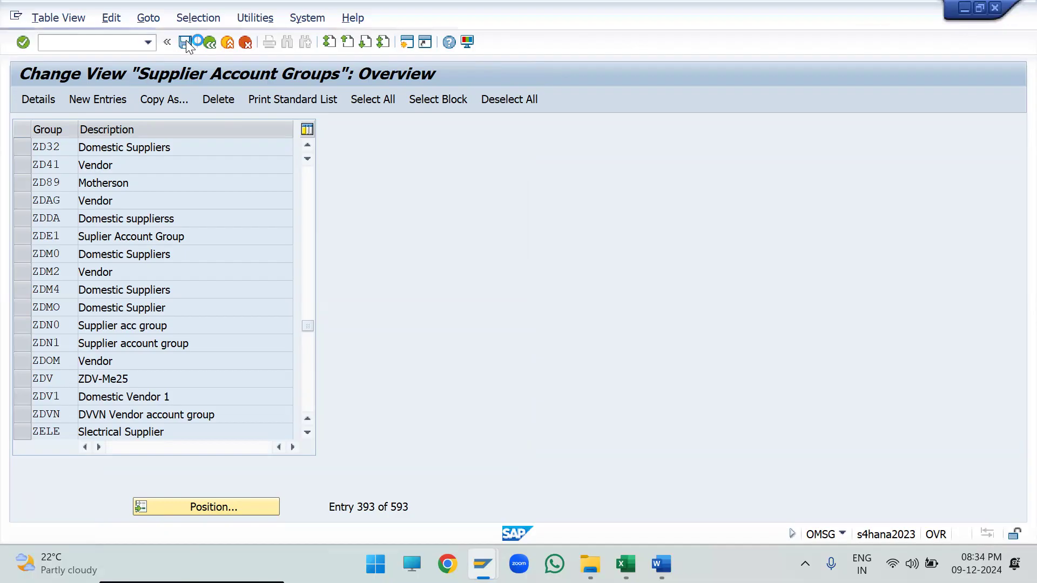
{"action": "key", "text": "Return"}
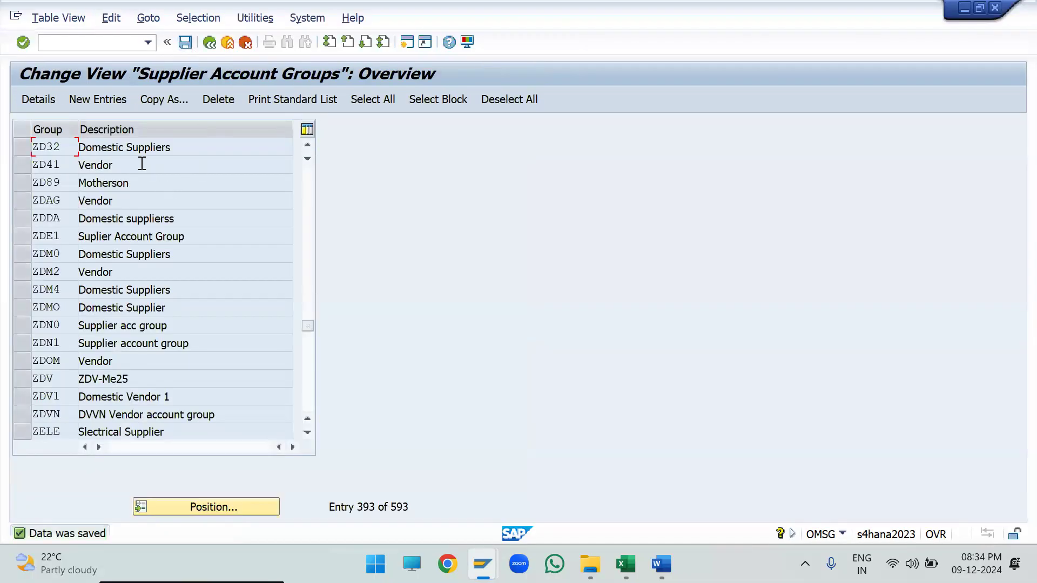
- Open the details of account group ZD32 and capture a screenshot from its Account Group field to the Number Range
{"action": "double_click", "coordinate": [186, 148]}
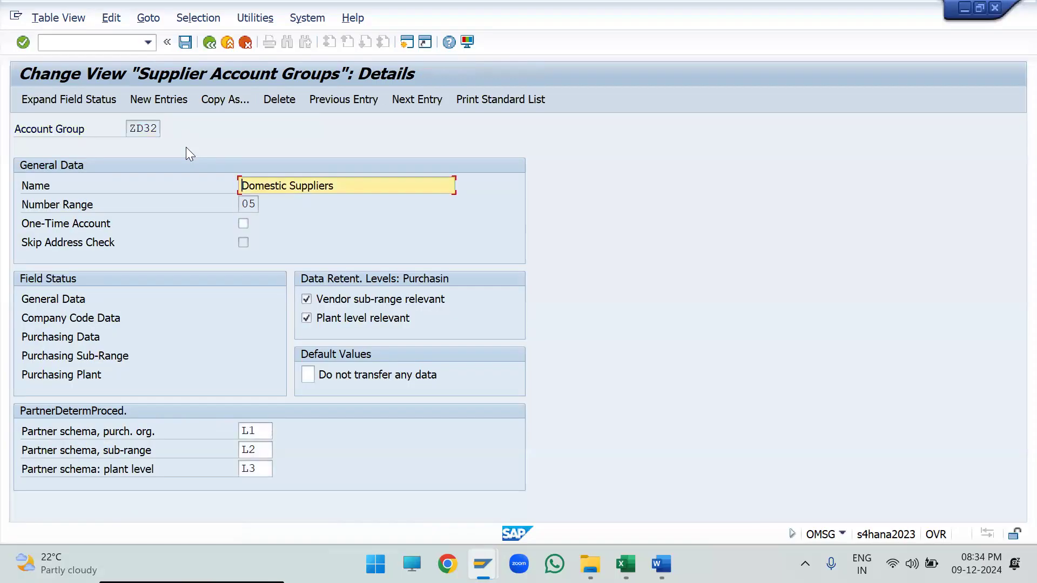
{"action": "key", "text": "super+shift+s"}
{"action": "left_click_drag", "start_coordinate": [12, 109], "coordinate": [459, 211]}
- Switch to Excel and replace the Step-1 ZD21 picture with the captured ZD32 screenshot, sized to fit rows 22 to 26
{"action": "mouse_move", "coordinate": [625, 564]}
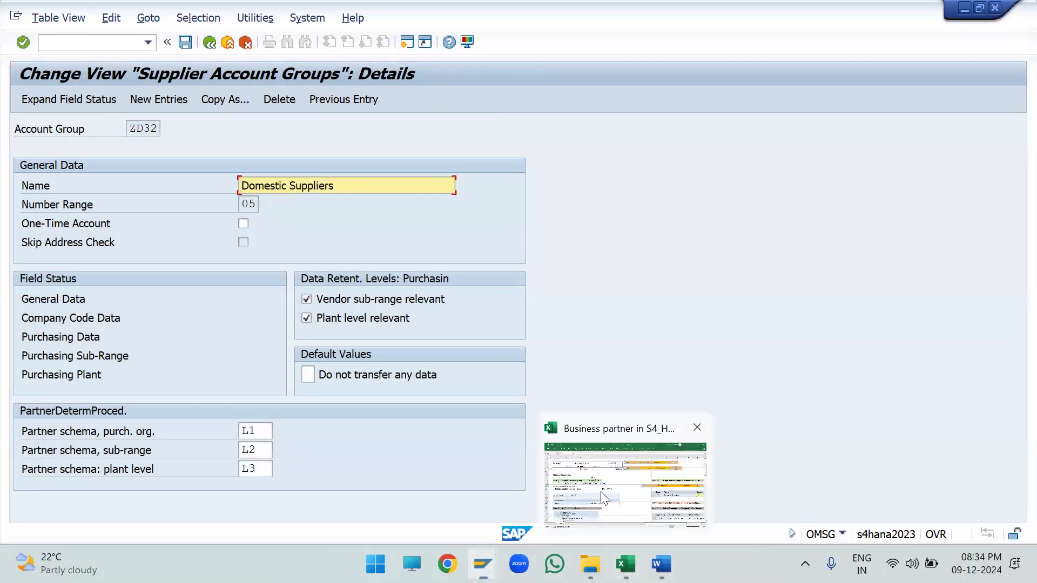
{"action": "left_click", "coordinate": [600, 492]}
{"action": "left_click_drag", "start_coordinate": [324, 335], "coordinate": [326, 338]}
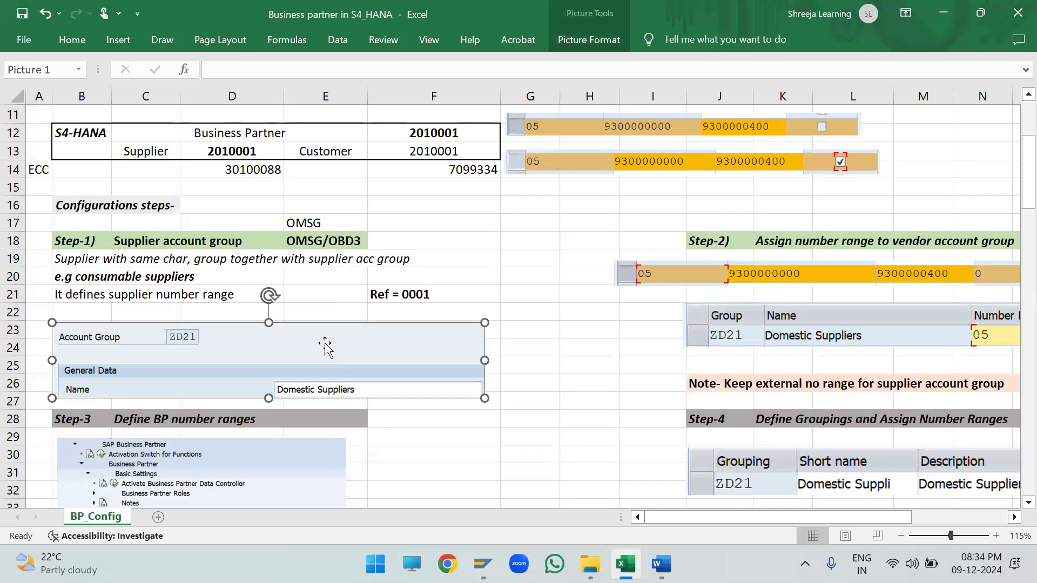
{"action": "key", "text": "Delete"}
{"action": "left_click", "coordinate": [162, 332]}
{"action": "key", "text": "ctrl+v"}
{"action": "left_click_drag", "start_coordinate": [110, 320], "coordinate": [511, 410]}
{"action": "left_click_drag", "start_coordinate": [559, 455], "coordinate": [146, 364]}
{"action": "left_click", "coordinate": [578, 378]}
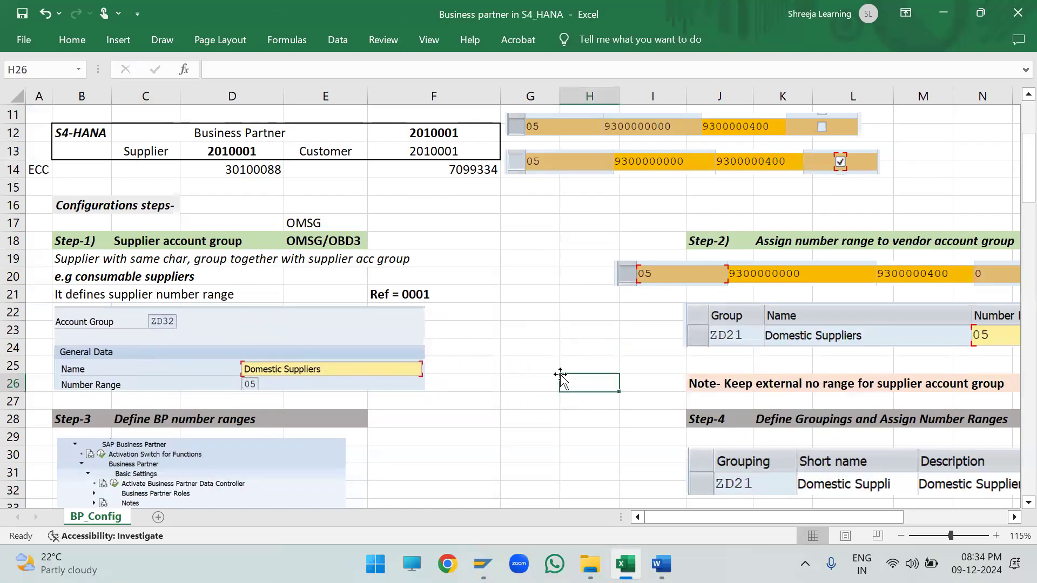
- Delete the picture of ZD21 with its number range from the Step-2 section
{"action": "left_click", "coordinate": [644, 233]}
{"action": "key", "text": "Right"}
{"action": "key", "text": "Right"}
{"action": "key", "text": "Right"}
{"action": "key", "text": "Right"}
{"action": "key", "text": "Right"}
{"action": "key", "text": "Right"}
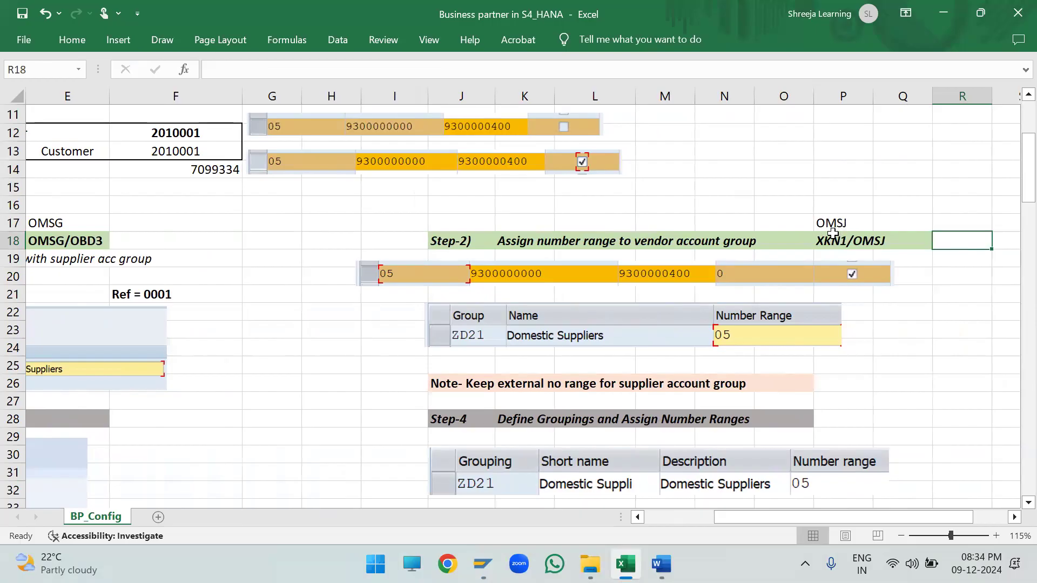
{"action": "left_click", "coordinate": [815, 338]}
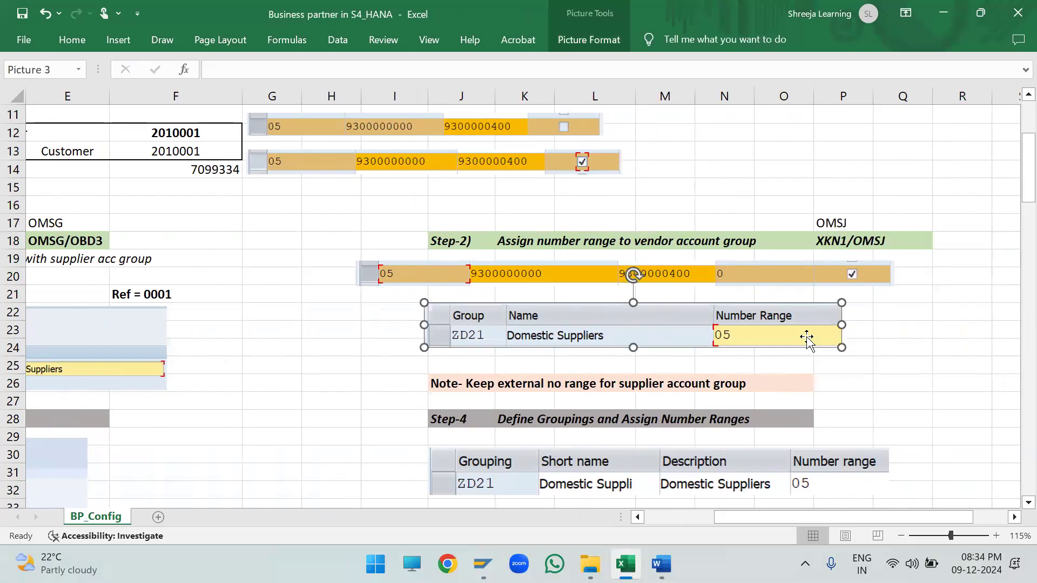
{"action": "key", "text": "Delete"}
- Copy OMSJ from cell P17, switch to SAP, return to SAP Easy Access, and enter it as the transaction code
{"action": "double_click", "coordinate": [861, 222]}
{"action": "left_click_drag", "start_coordinate": [860, 222], "coordinate": [774, 223]}
{"action": "key", "text": "ctrl+c"}
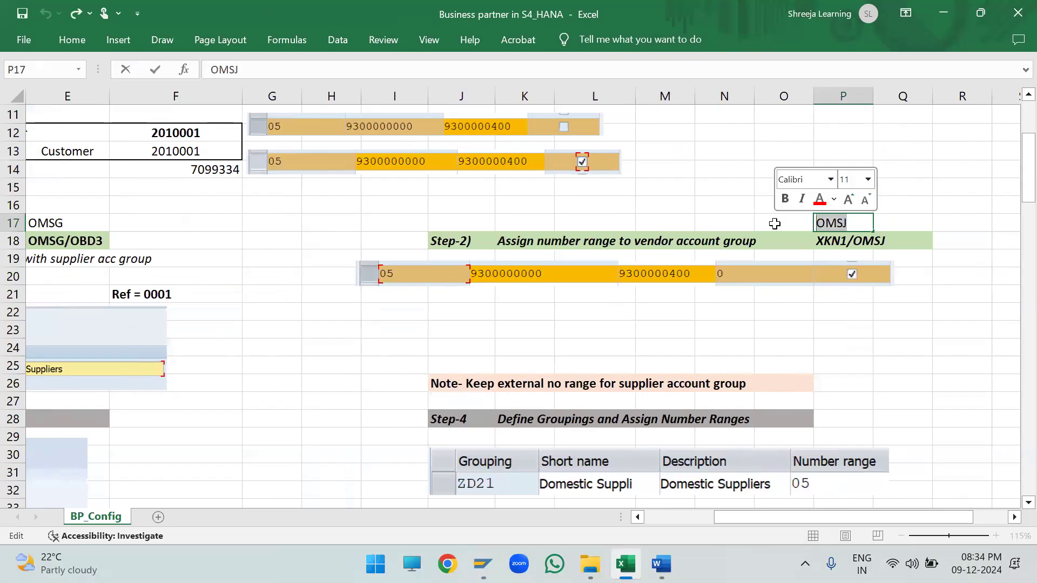
{"action": "left_click", "coordinate": [482, 564]}
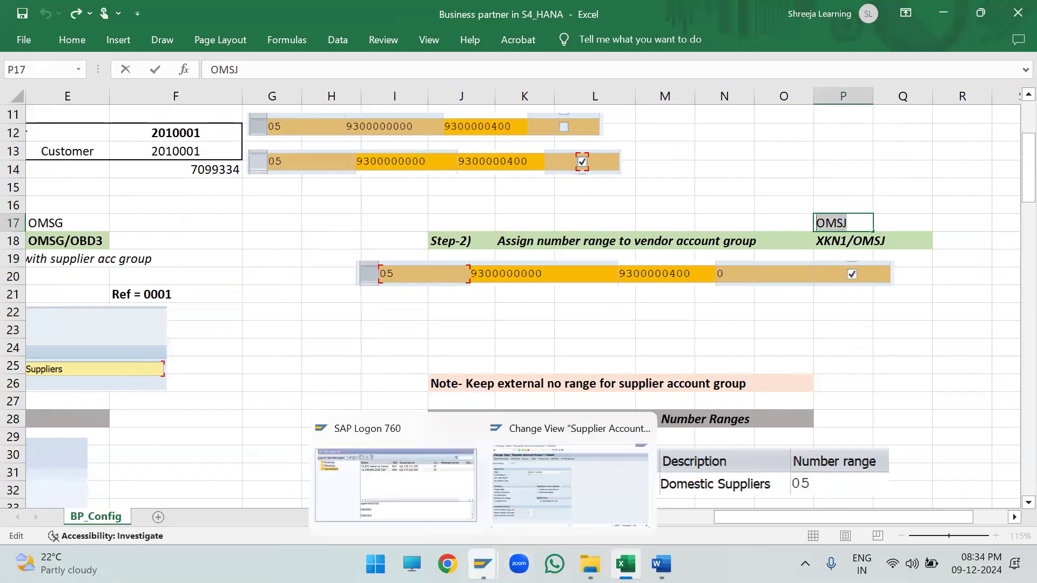
{"action": "left_click", "coordinate": [552, 459]}
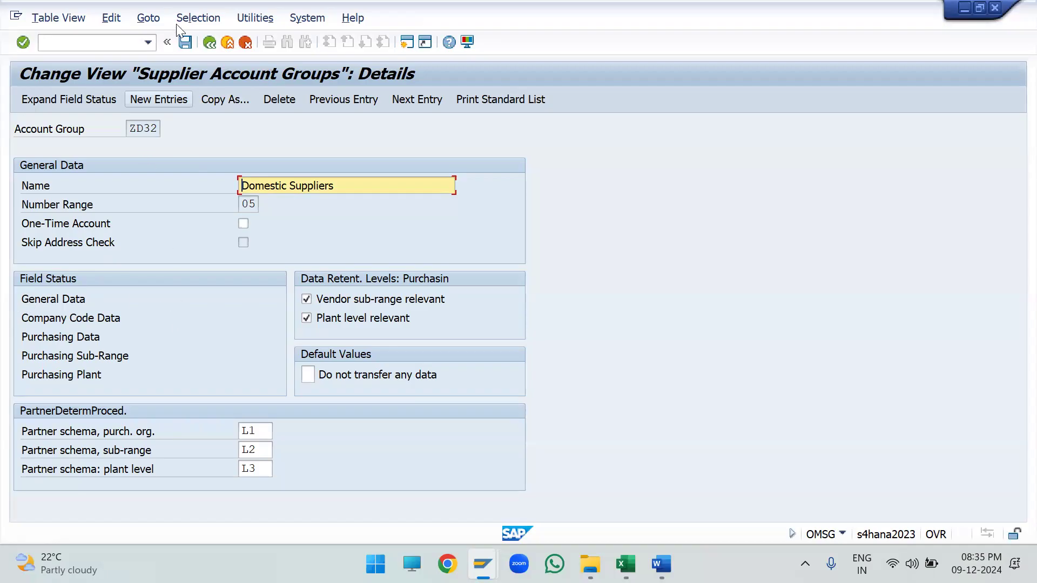
{"action": "left_click", "coordinate": [209, 42]}
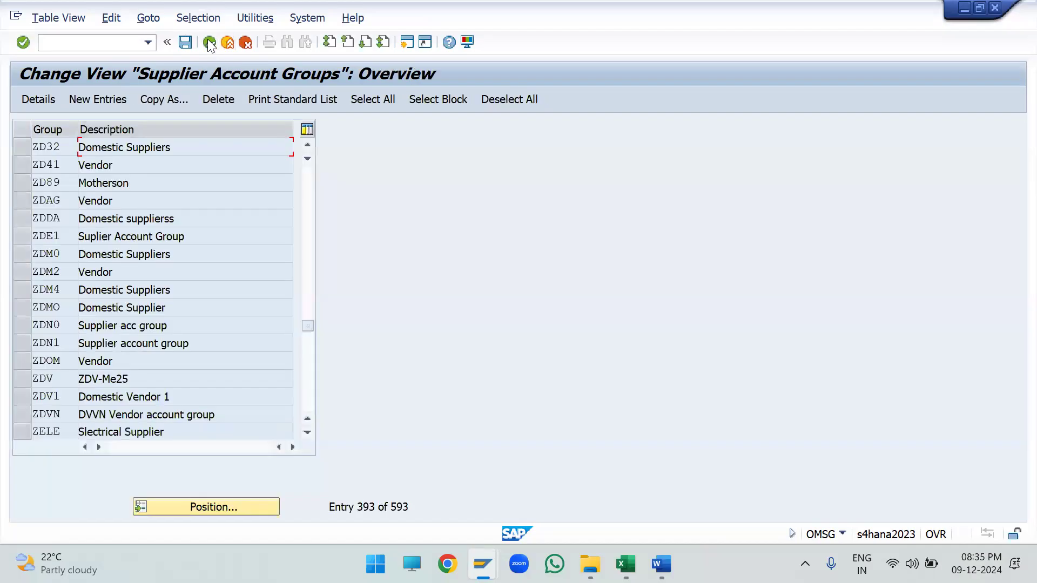
{"action": "left_click", "coordinate": [209, 42]}
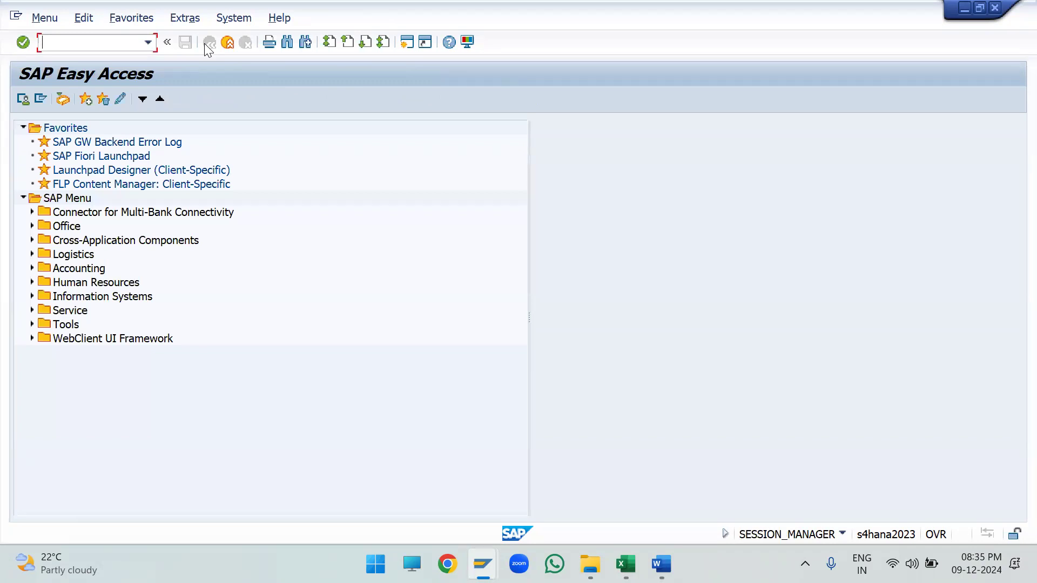
{"action": "key", "text": "ctrl+v"}
- Switch to Excel and highlight the Step-2 number range assignment block from I17 to R21
{"action": "key", "text": "alt+Tab"}
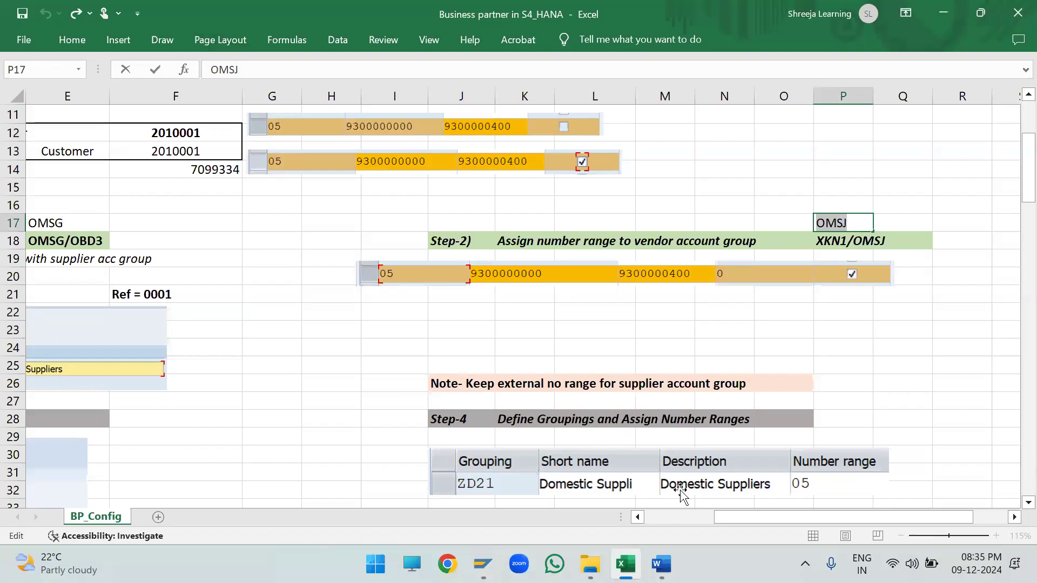
{"action": "left_click_drag", "start_coordinate": [406, 218], "coordinate": [945, 289]}
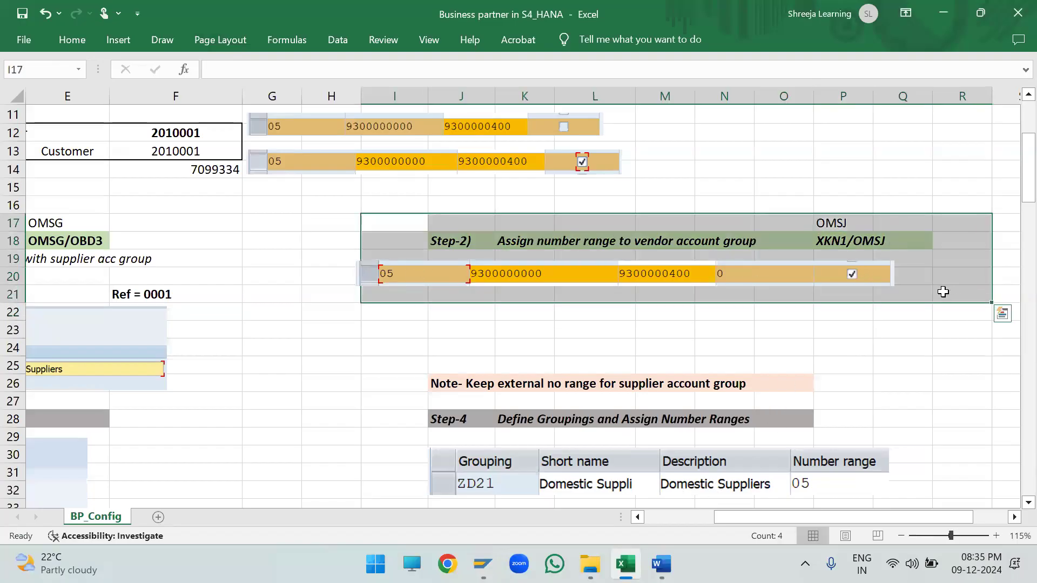
{"action": "left_click", "coordinate": [909, 313]}
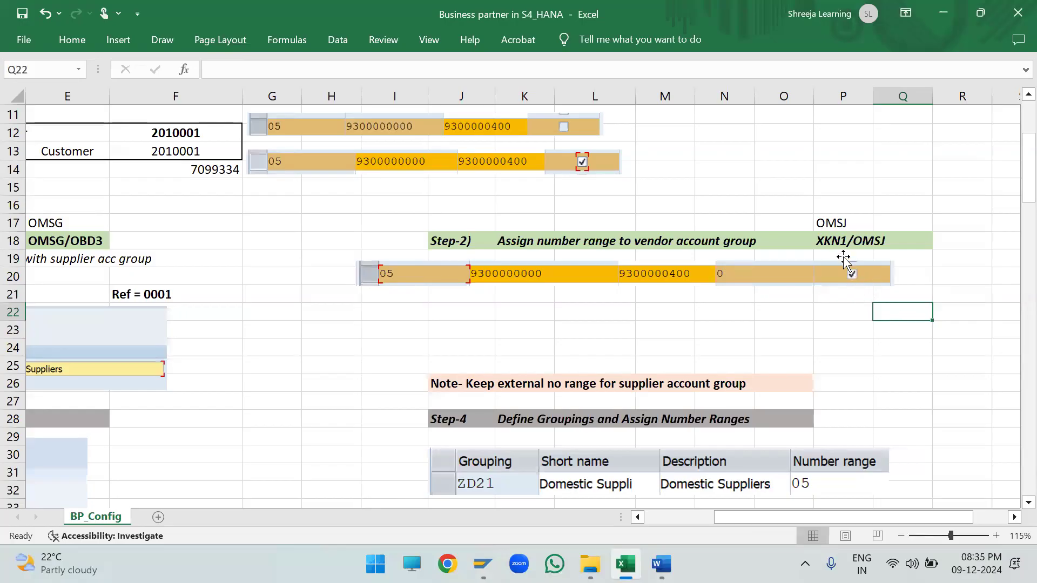
- Switch to SAP, run transaction OMSJ, and open the vendor number range intervals for editing
{"action": "key", "text": "alt+Tab"}
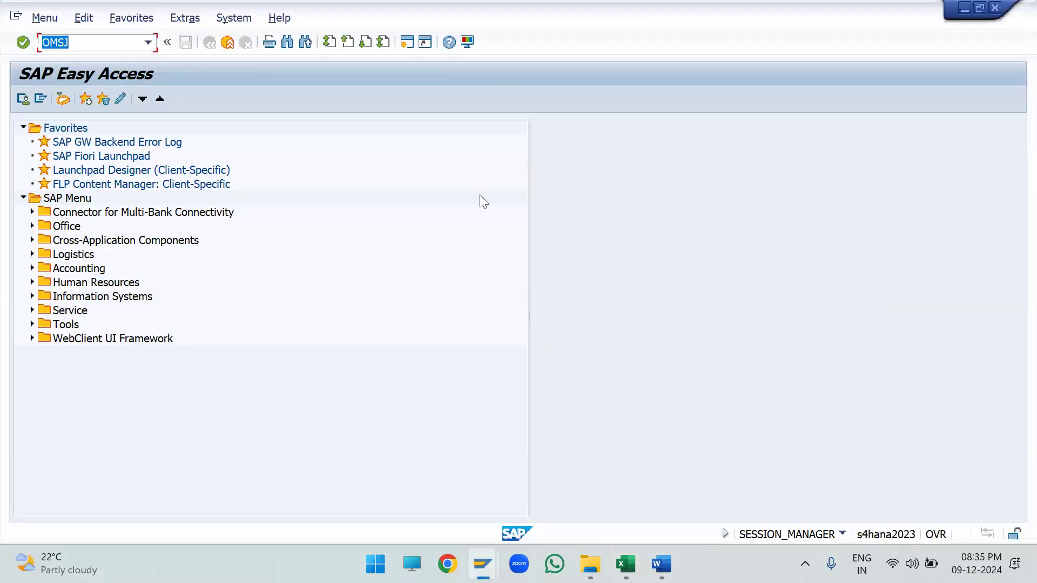
{"action": "key", "text": "Return"}
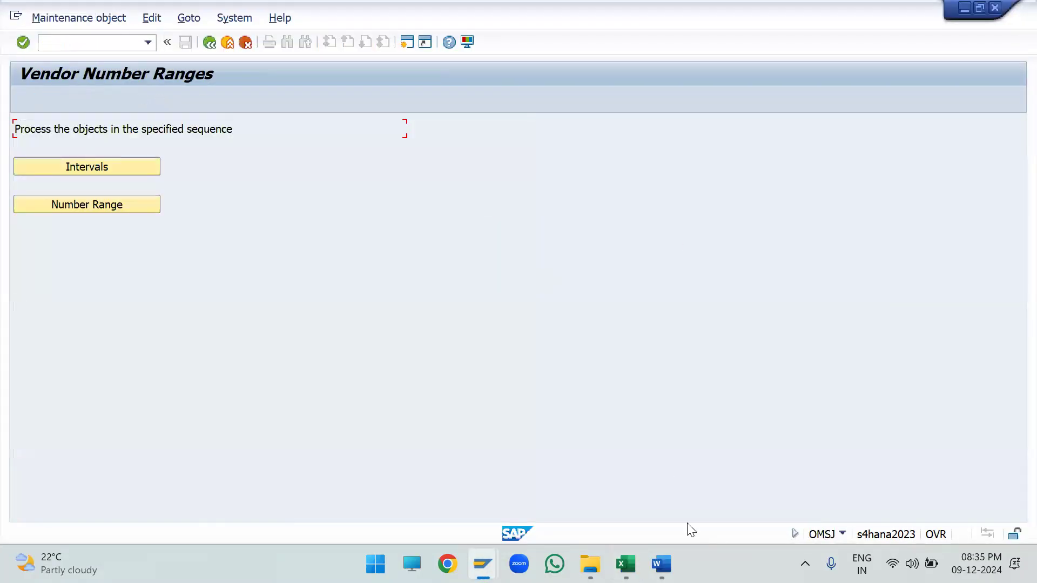
{"action": "left_click", "coordinate": [783, 420]}
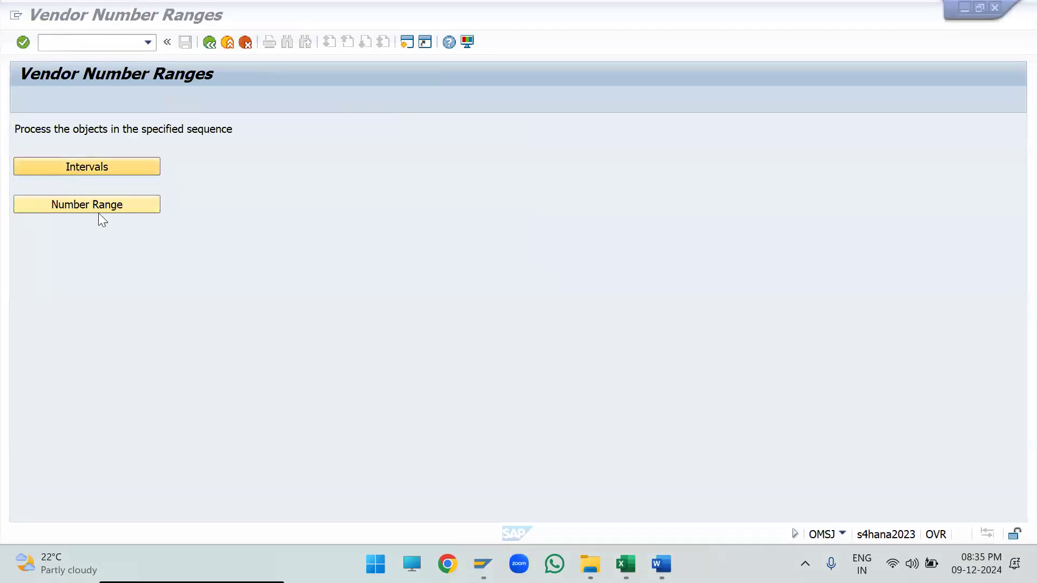
{"action": "left_click", "coordinate": [105, 170]}
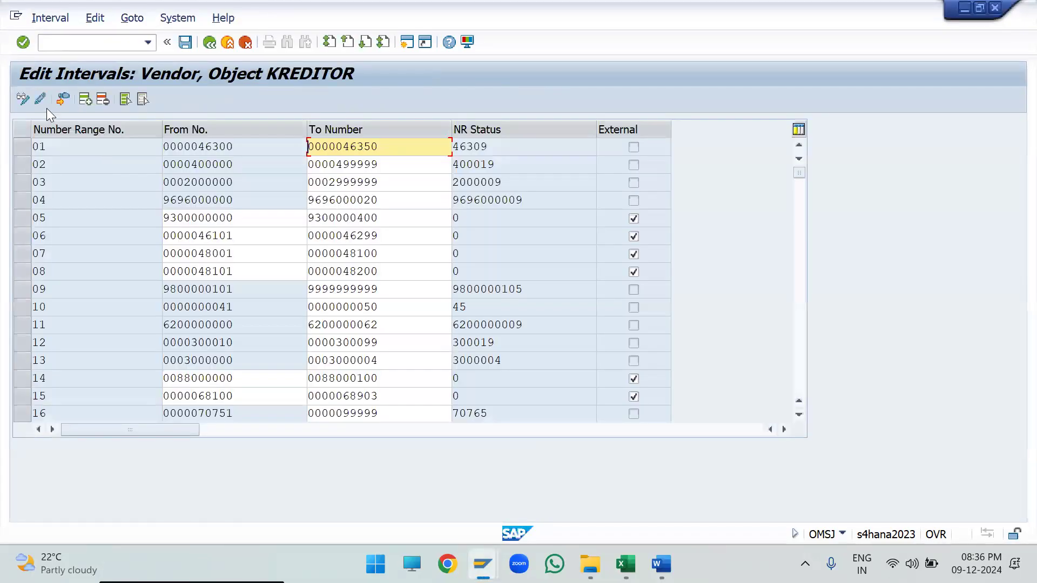
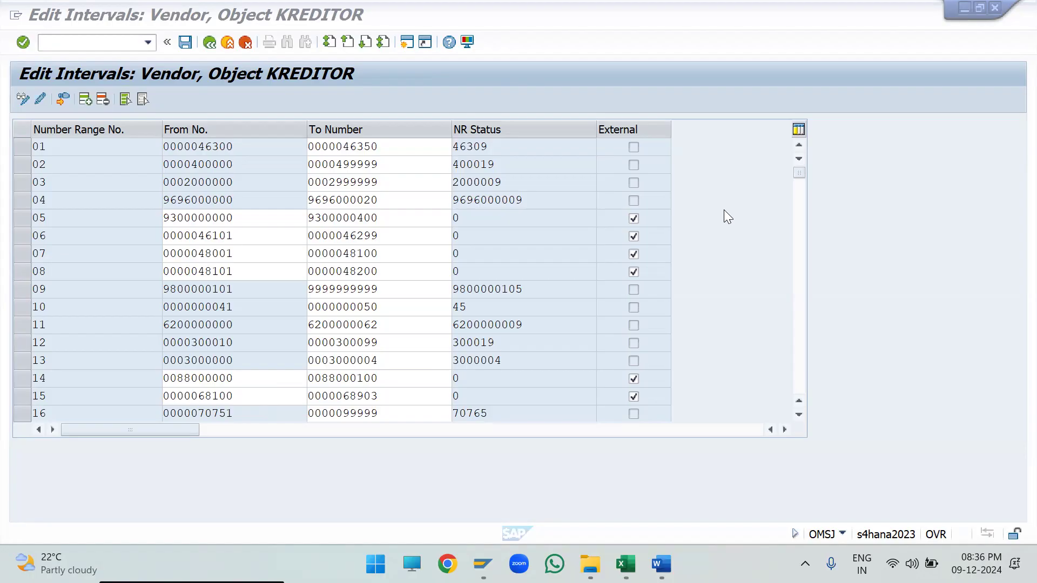
- Select interval 05 and narrow the Number Range No., From No., To Number and NR Status columns so the row is compact
{"action": "left_click", "coordinate": [88, 216]}
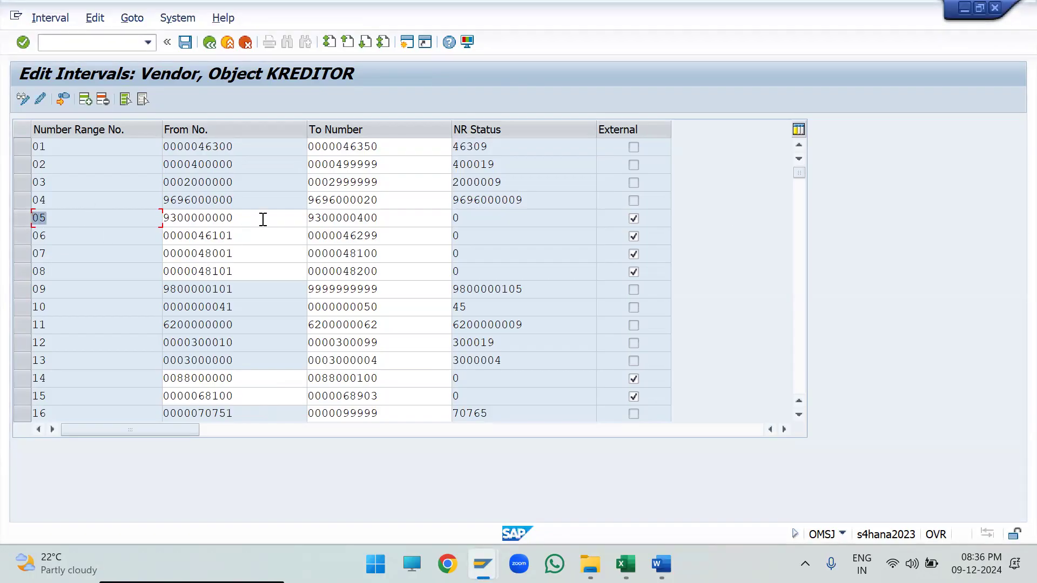
{"action": "key", "text": "Tab"}
{"action": "key", "text": "Tab"}
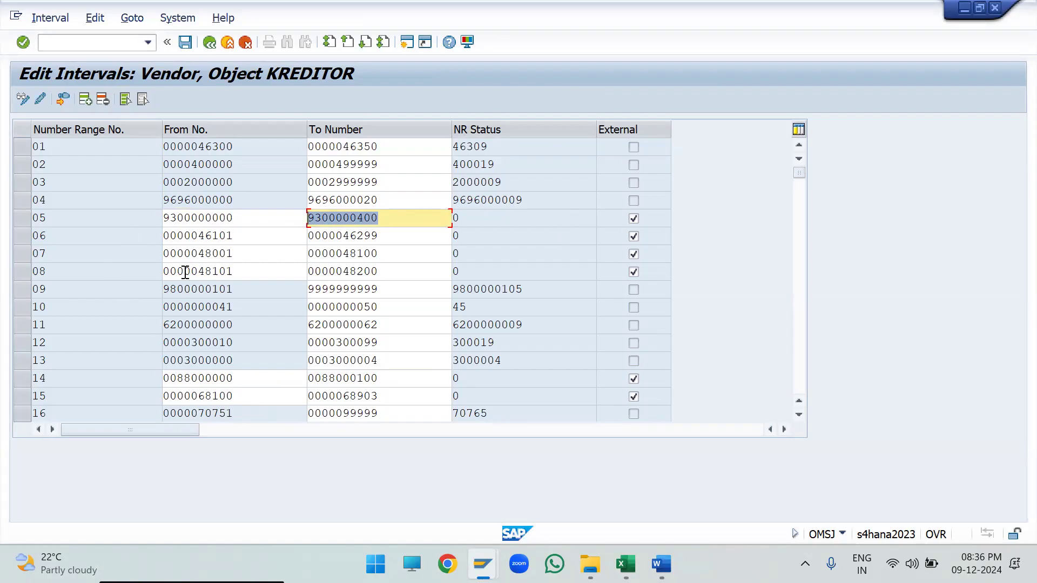
{"action": "left_click", "coordinate": [27, 216]}
{"action": "left_click_drag", "start_coordinate": [450, 130], "coordinate": [396, 132]}
{"action": "left_click_drag", "start_coordinate": [305, 135], "coordinate": [252, 132]}
{"action": "left_click_drag", "start_coordinate": [158, 128], "coordinate": [77, 128]}
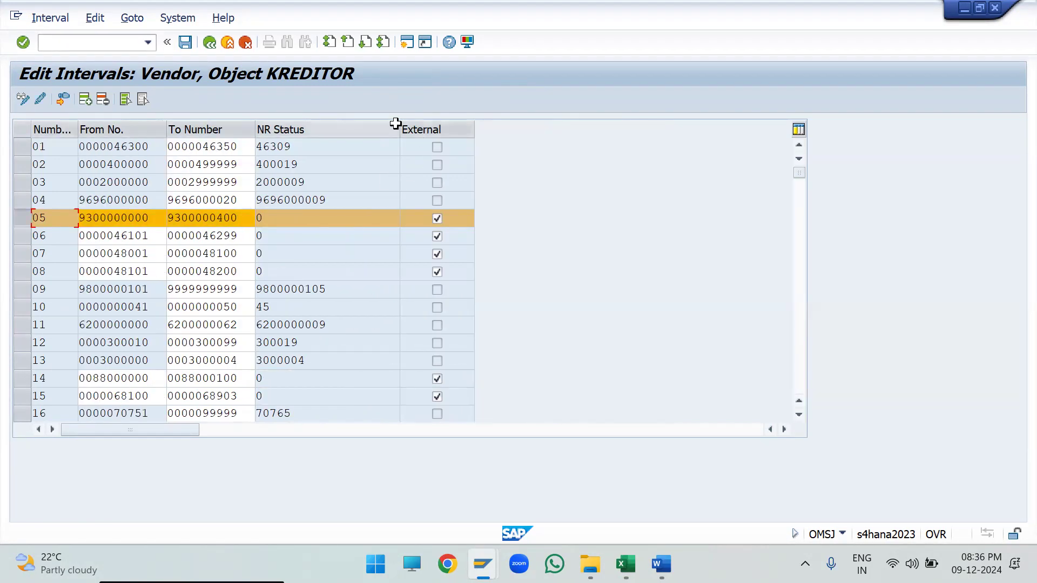
{"action": "left_click_drag", "start_coordinate": [399, 130], "coordinate": [350, 130]}
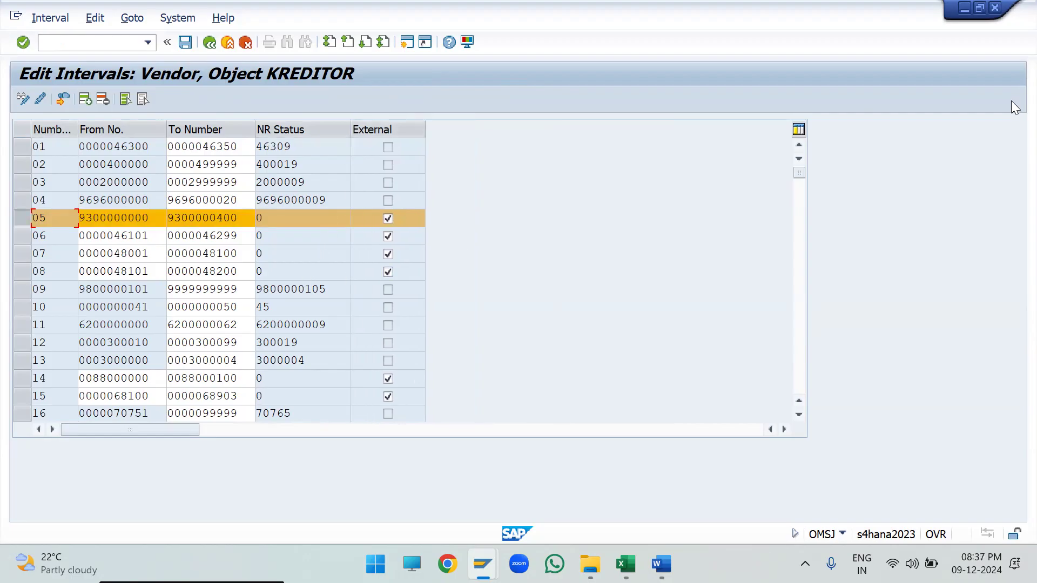
- Capture the interval 05 row as a screenshot and, in Excel, replace the old Step-2 range picture with it, resized under the heading
{"action": "key", "text": "super+shift+s"}
{"action": "left_click_drag", "start_coordinate": [5, 202], "coordinate": [428, 230]}
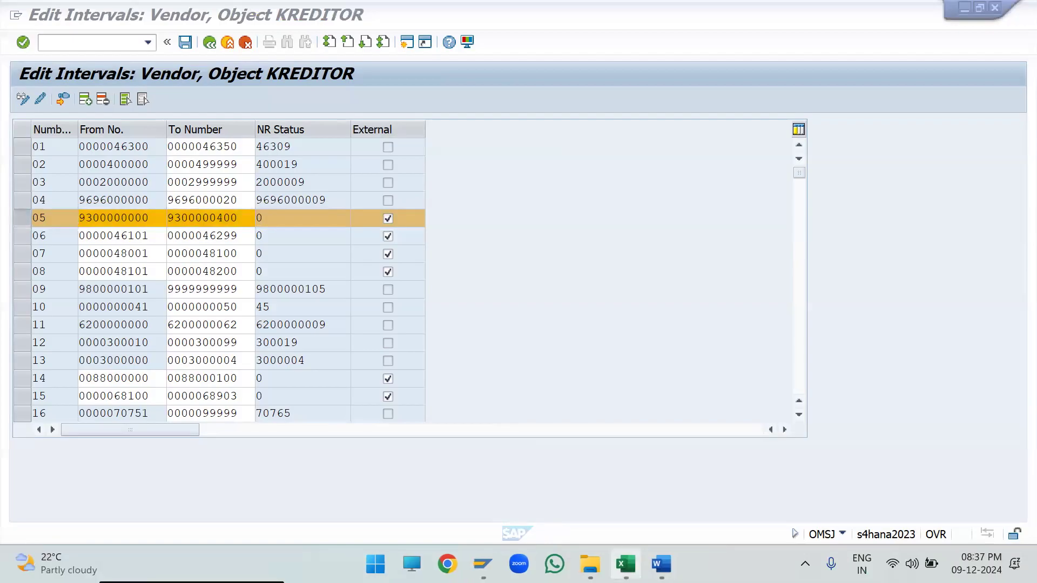
{"action": "key", "text": "alt+Tab"}
{"action": "left_click", "coordinate": [682, 273]}
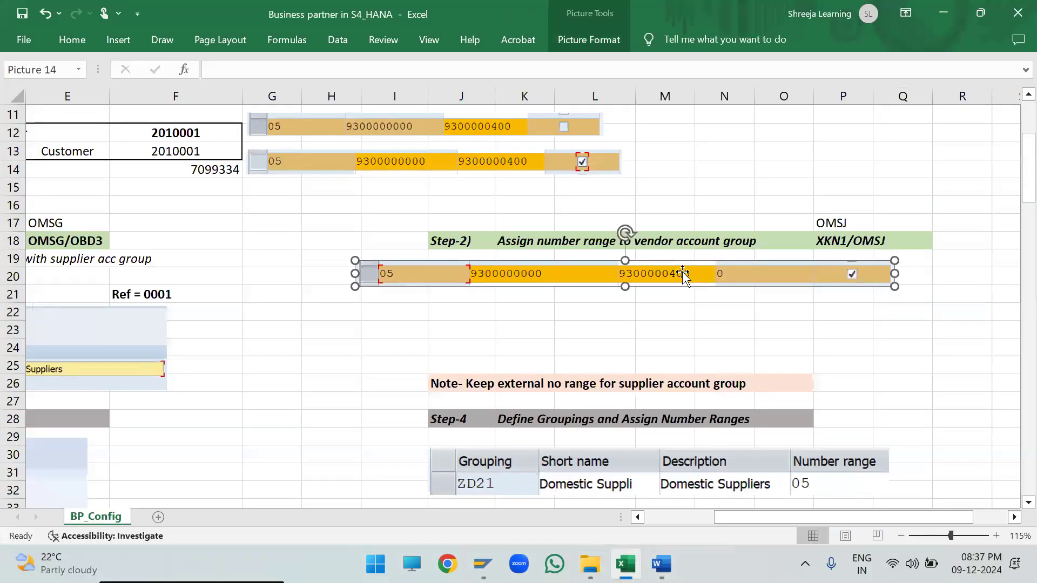
{"action": "key", "text": "Delete"}
{"action": "key", "text": "ctrl+v"}
{"action": "left_click_drag", "start_coordinate": [937, 331], "coordinate": [372, 303]}
{"action": "left_click_drag", "start_coordinate": [324, 275], "coordinate": [551, 308]}
{"action": "left_click_drag", "start_coordinate": [769, 306], "coordinate": [640, 280]}
{"action": "left_click", "coordinate": [593, 314]}
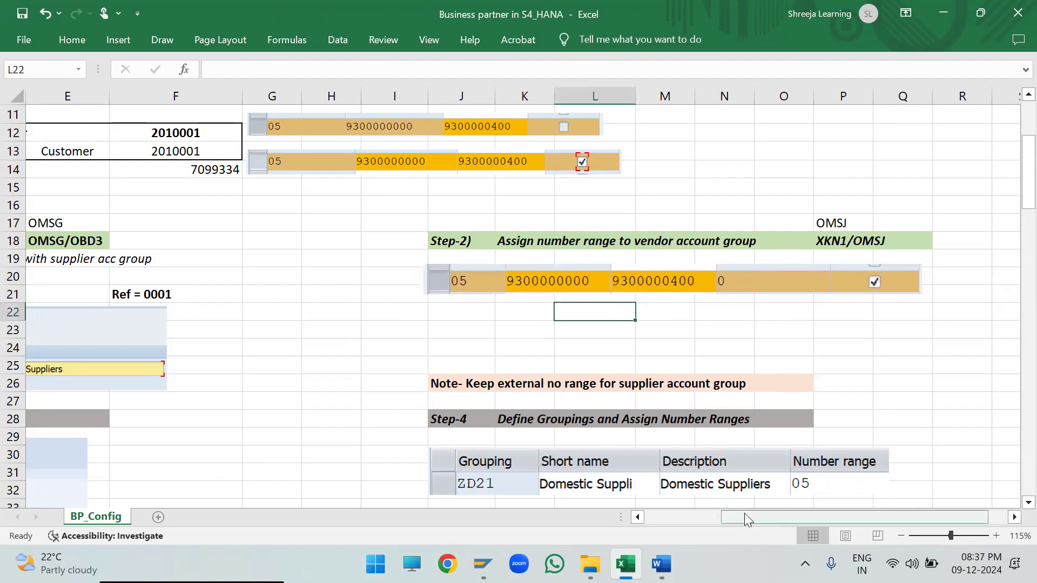
- Look over the Step-3 Define BP number ranges block from row 28, and return to the Step-2 section
{"action": "left_click_drag", "start_coordinate": [744, 512], "coordinate": [674, 513]}
{"action": "scroll", "coordinate": [383, 382], "scroll_direction": "down", "scroll_amount": 4}
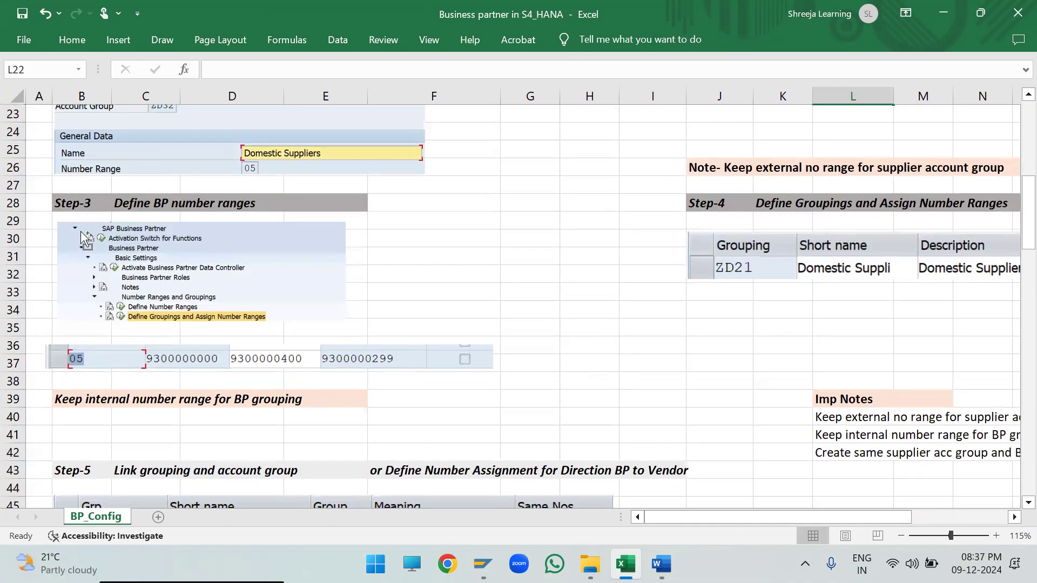
{"action": "left_click_drag", "start_coordinate": [80, 205], "coordinate": [371, 303]}
{"action": "scroll", "coordinate": [558, 265], "scroll_direction": "up", "scroll_amount": 3}
{"action": "scroll", "coordinate": [558, 265], "scroll_direction": "up", "scroll_amount": 1}
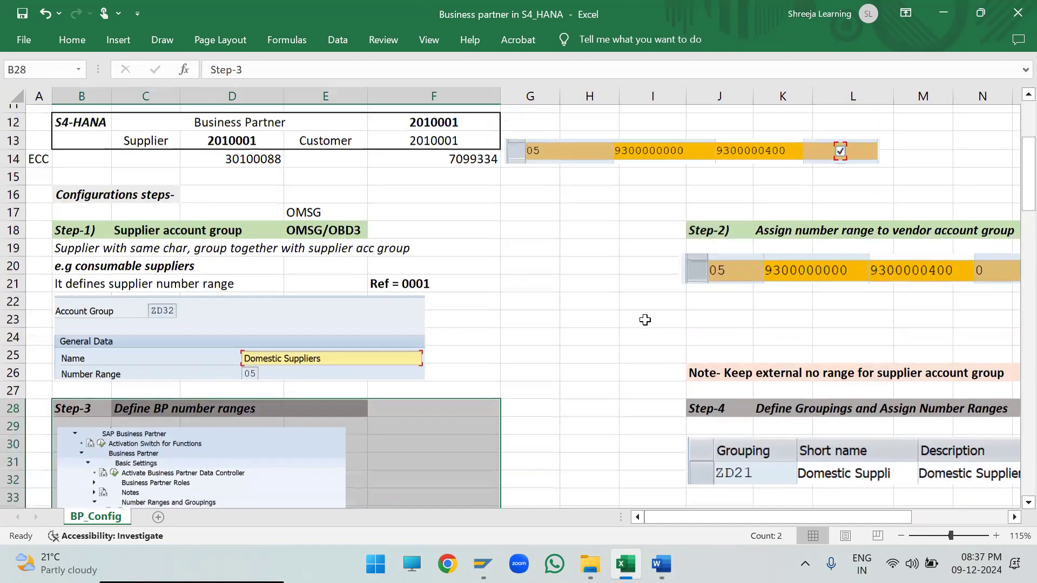
{"action": "left_click_drag", "start_coordinate": [807, 520], "coordinate": [878, 520]}
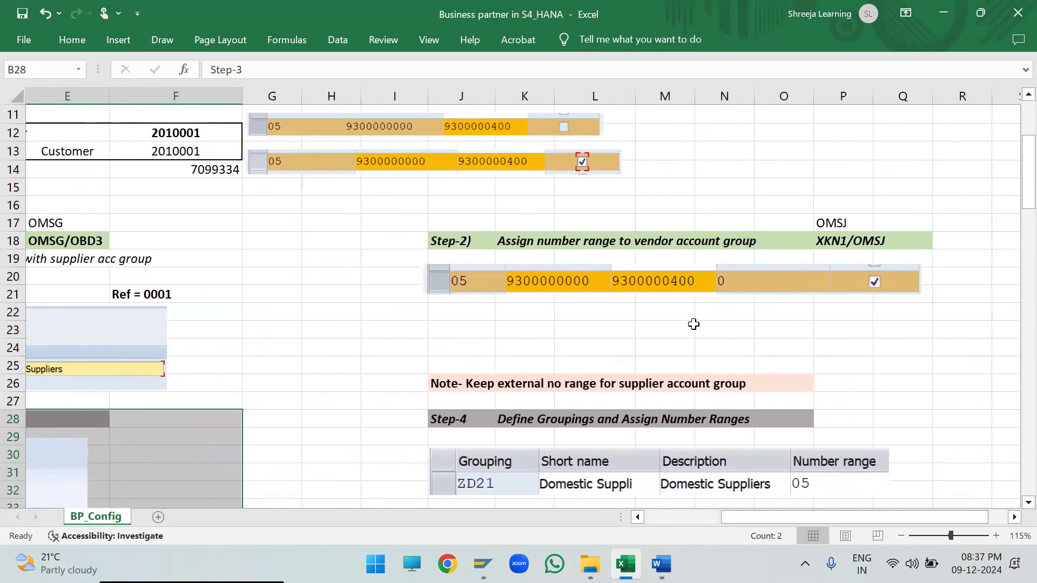
{"action": "left_click", "coordinate": [691, 329]}
- Switch to SAP, leave the interval list, open the vendor account group number range assignment, and position it on account group ZD32
{"action": "key", "text": "alt+Tab"}
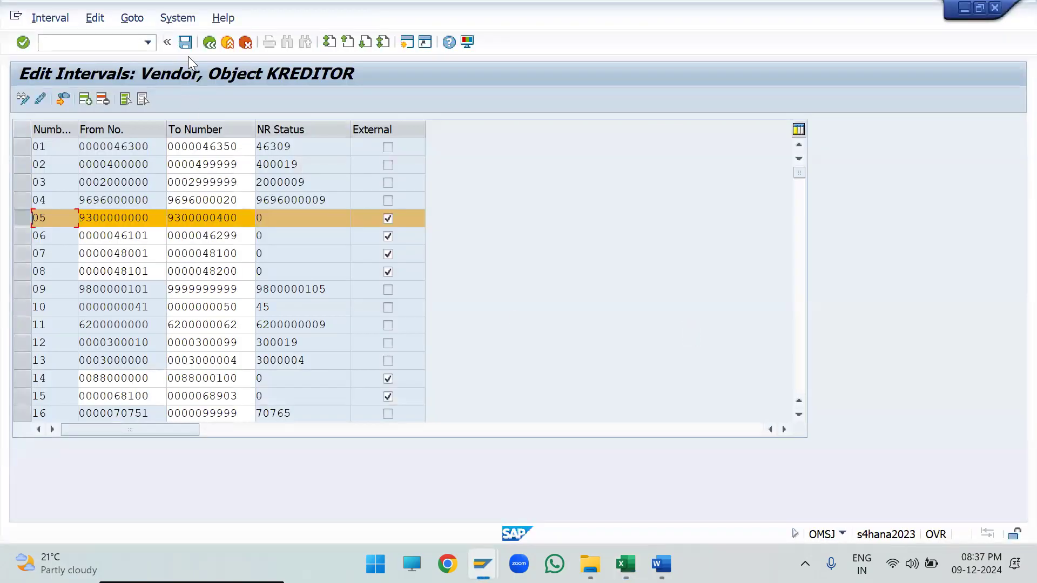
{"action": "left_click", "coordinate": [208, 43]}
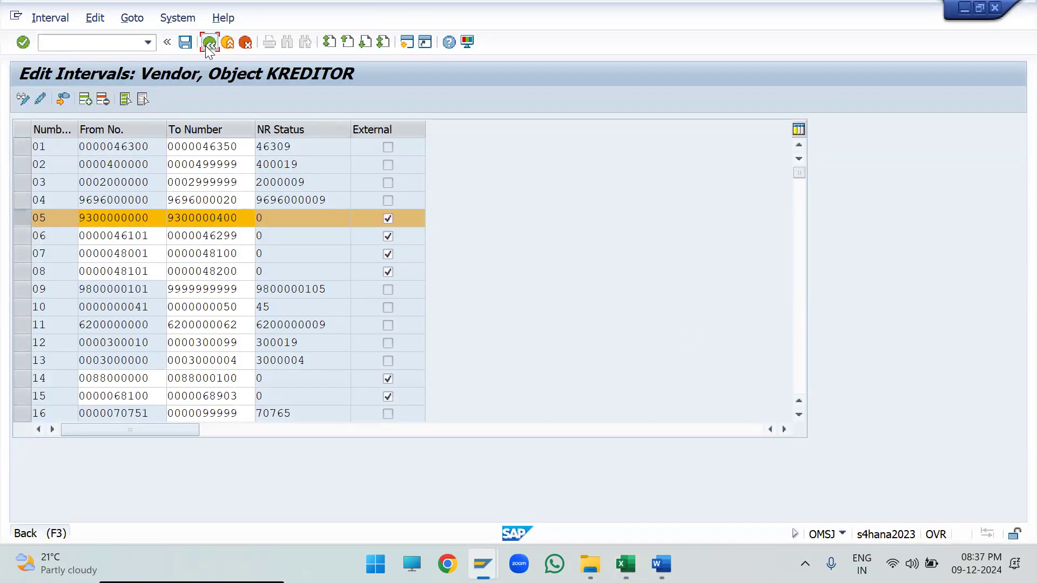
{"action": "left_click", "coordinate": [114, 207]}
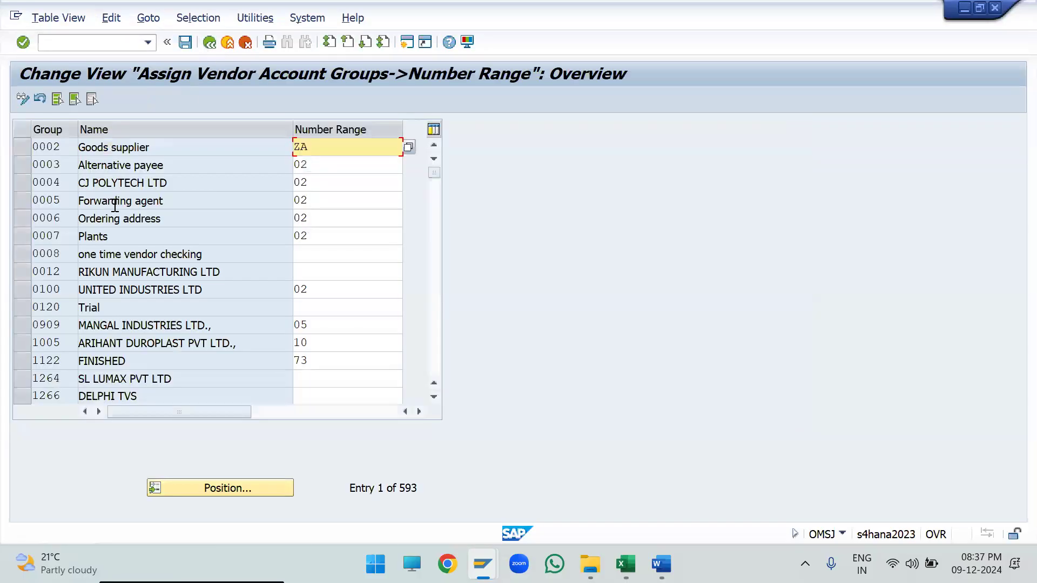
{"action": "left_click", "coordinate": [221, 488]}
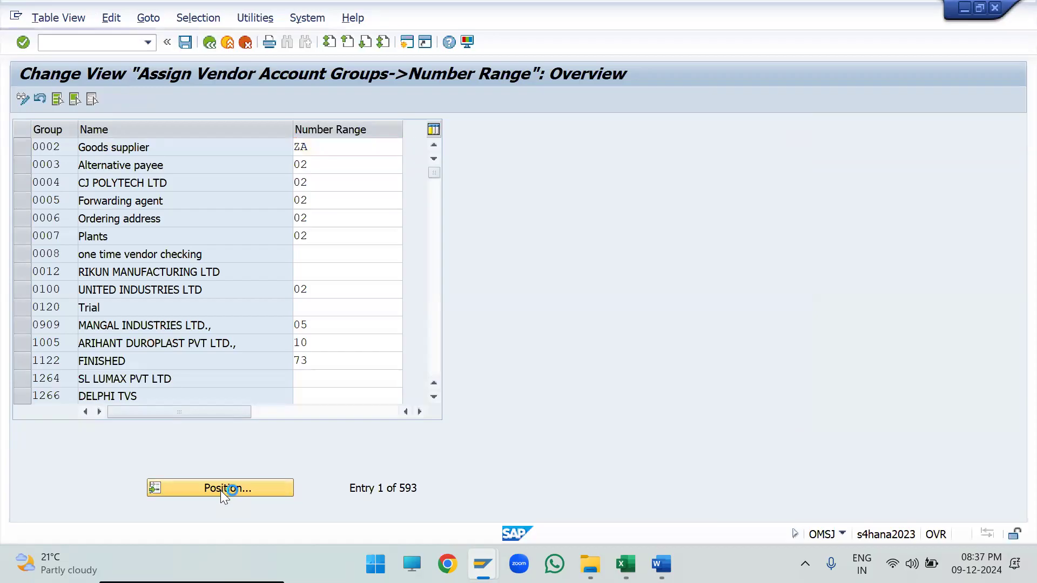
{"action": "type", "text": "ac"}
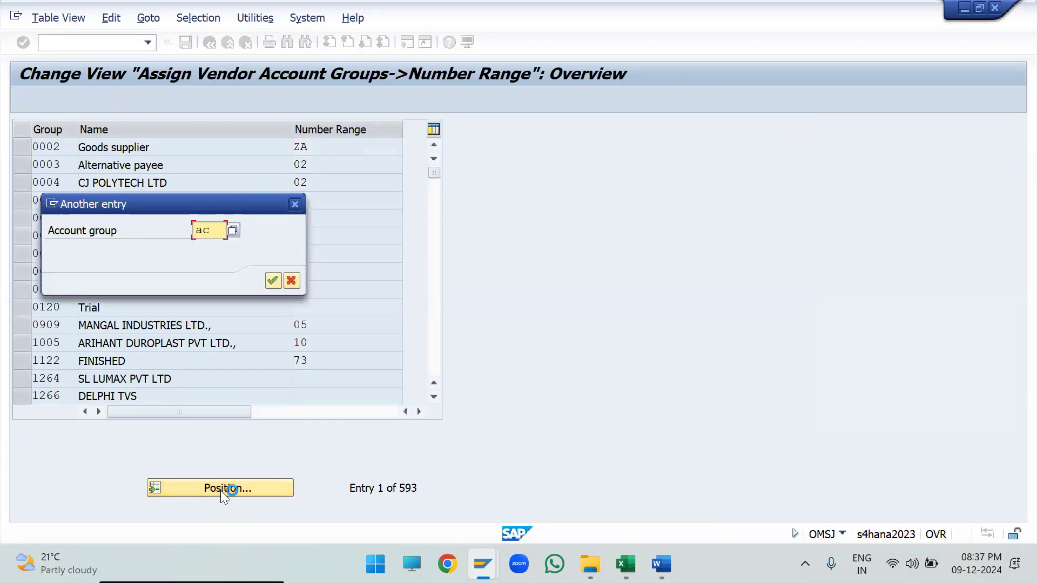
{"action": "key", "text": "BackSpace"}
{"action": "type", "text": "z"}
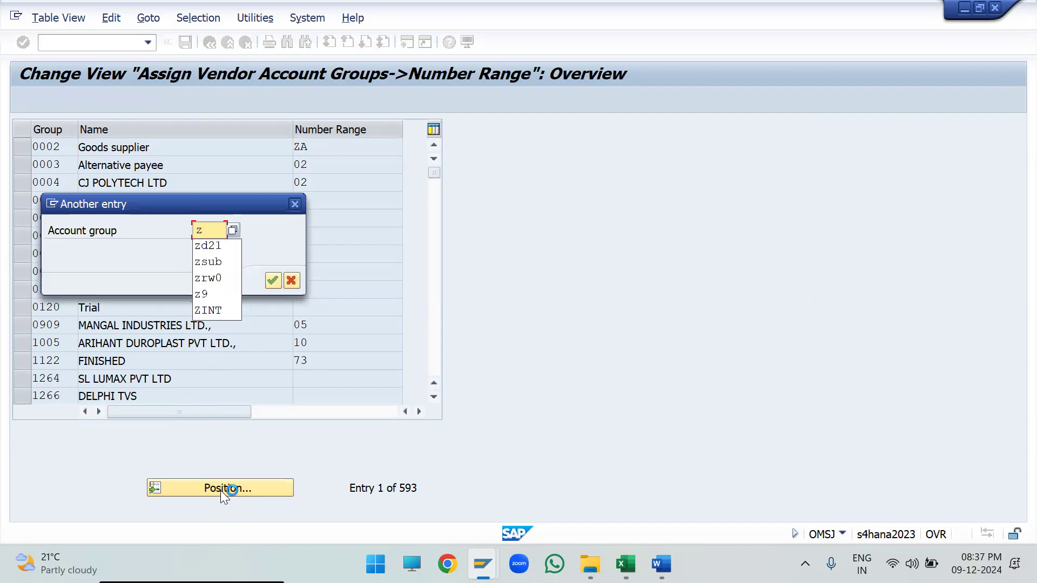
{"action": "type", "text": "d32"}
{"action": "key", "text": "Return"}
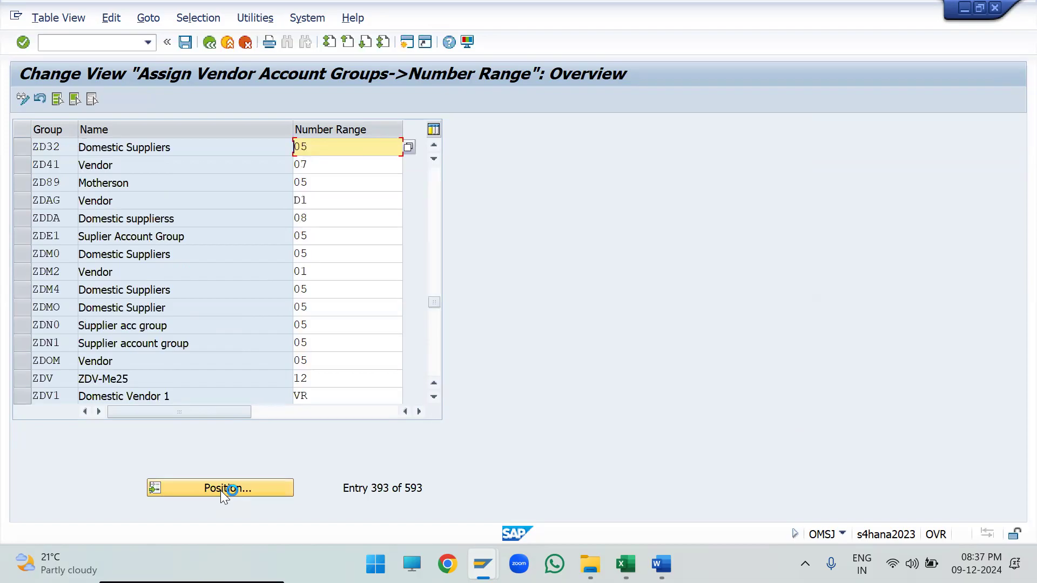
- Capture the ZD32 Domestic Suppliers assignment row with its column headings in SAP and paste it below the Step-2 range picture in Excel
{"action": "key", "text": "alt+Tab"}
{"action": "left_click_drag", "start_coordinate": [682, 521], "coordinate": [658, 523]}
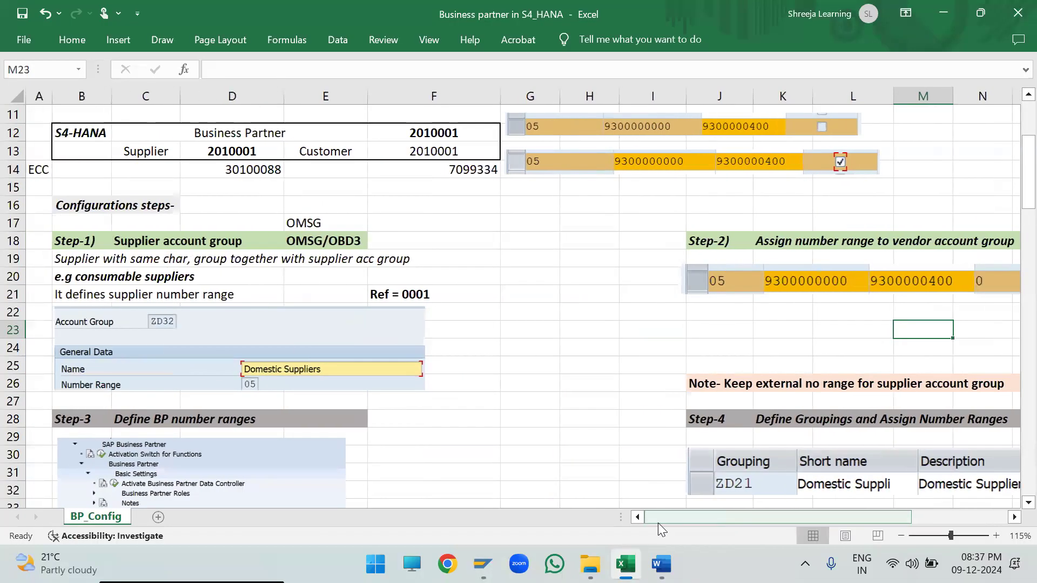
{"action": "key", "text": "alt+Tab"}
{"action": "left_click_drag", "start_coordinate": [349, 148], "coordinate": [127, 164]}
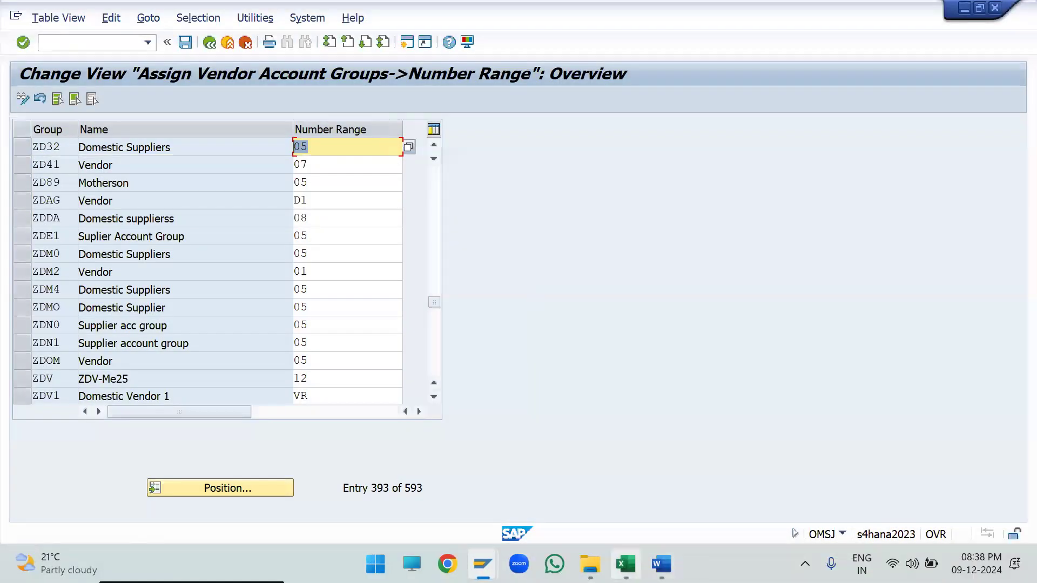
{"action": "left_click", "coordinate": [625, 563]}
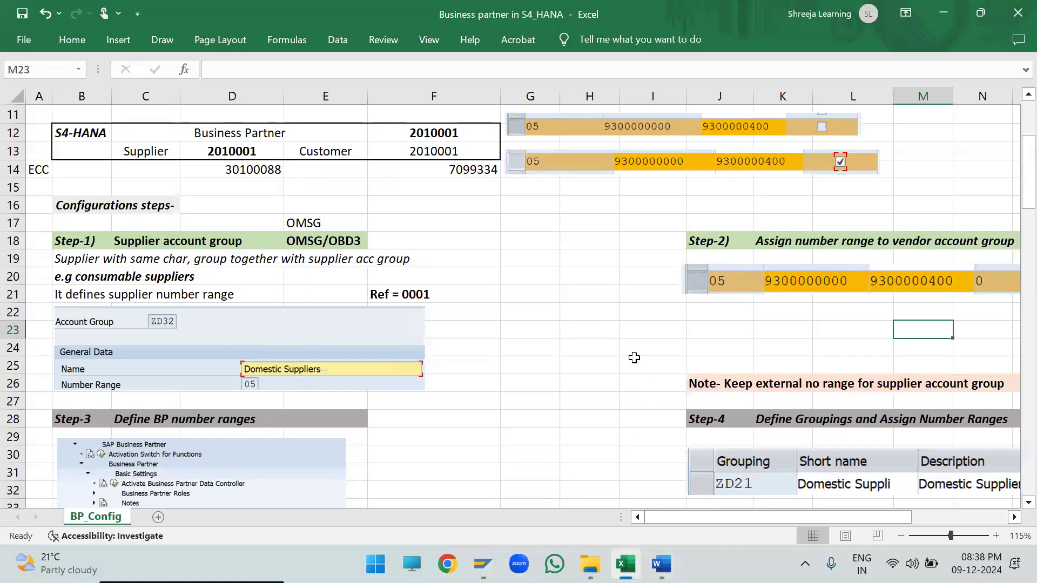
{"action": "left_click", "coordinate": [696, 322]}
{"action": "key", "text": "ctrl+v"}
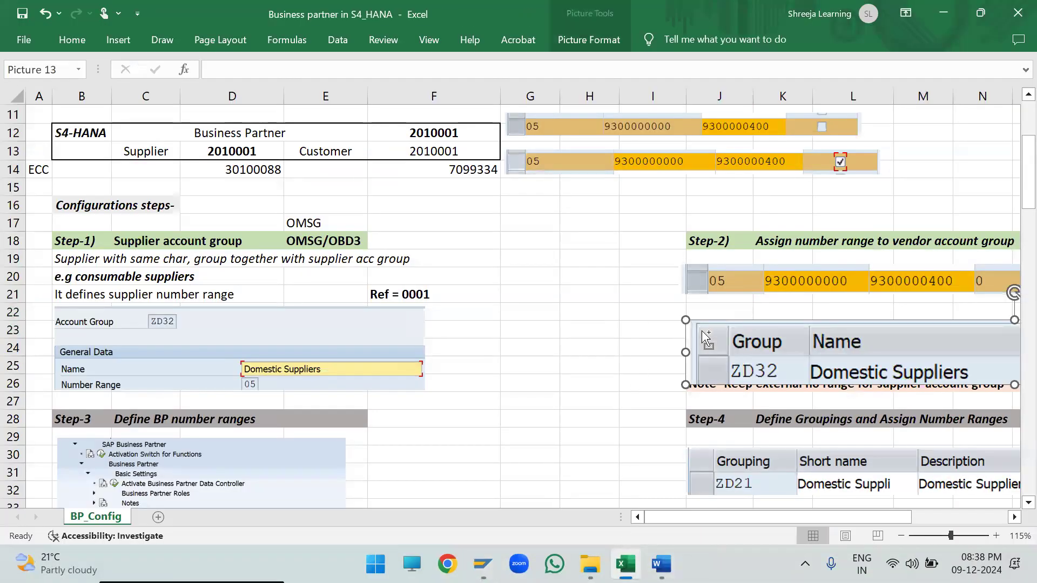
- Shrink the pasted ZD32 picture and fit it between the interval 05 picture and the external number range note
{"action": "left_click_drag", "start_coordinate": [689, 323], "coordinate": [835, 351]}
{"action": "left_click_drag", "start_coordinate": [920, 350], "coordinate": [764, 332]}
{"action": "left_click_drag", "start_coordinate": [674, 315], "coordinate": [738, 353]}
{"action": "left_click_drag", "start_coordinate": [756, 516], "coordinate": [817, 519]}
{"action": "left_click_drag", "start_coordinate": [717, 361], "coordinate": [713, 350]}
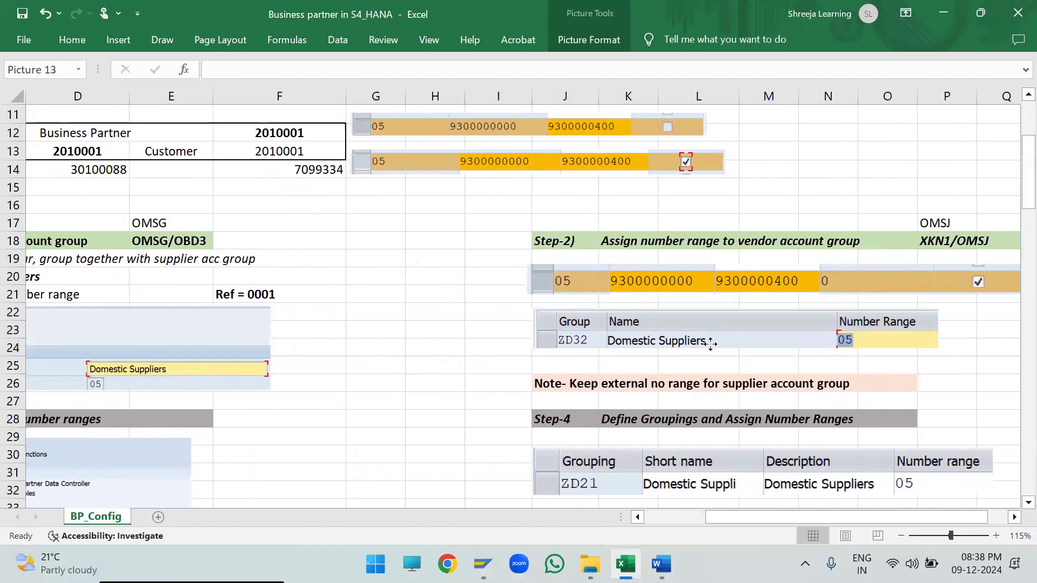
- Highlight the Step-3 Define BP number ranges heading, followed by the Step-4 Define Groupings and Assign Number Ranges heading
{"action": "left_click_drag", "start_coordinate": [749, 518], "coordinate": [689, 516]}
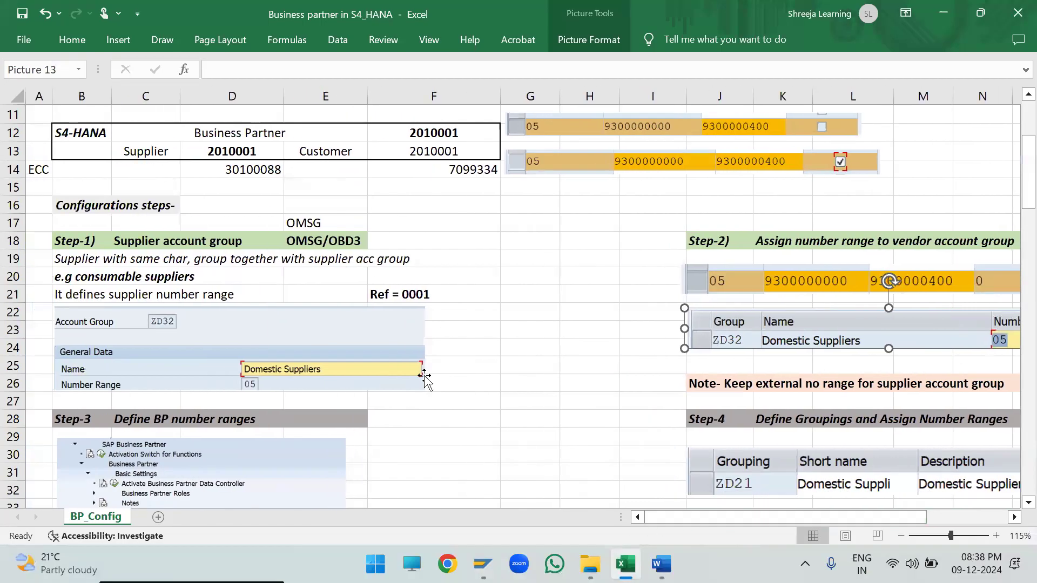
{"action": "scroll", "coordinate": [424, 368], "scroll_direction": "down", "scroll_amount": 3}
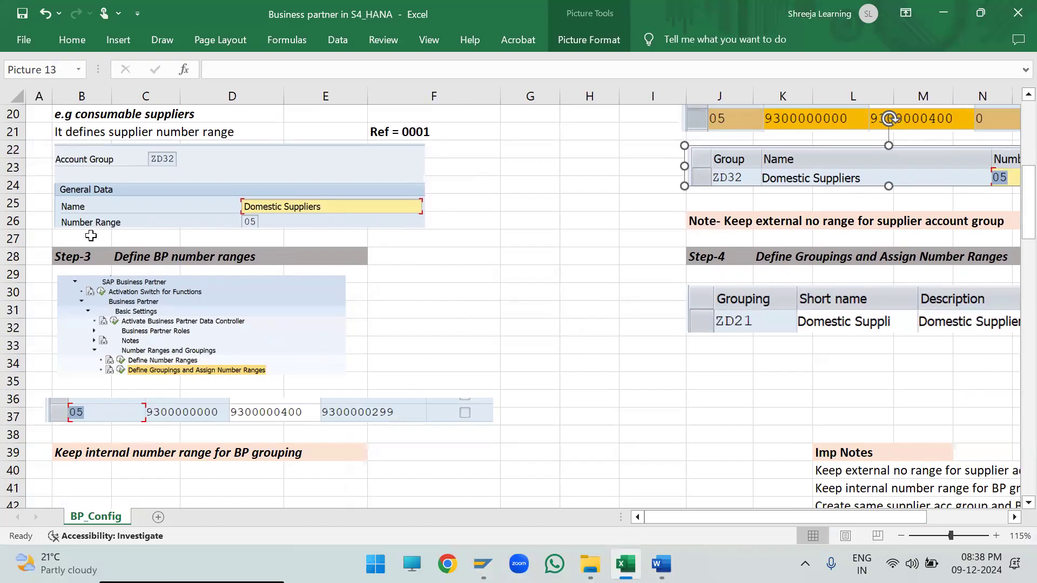
{"action": "left_click_drag", "start_coordinate": [63, 257], "coordinate": [302, 264]}
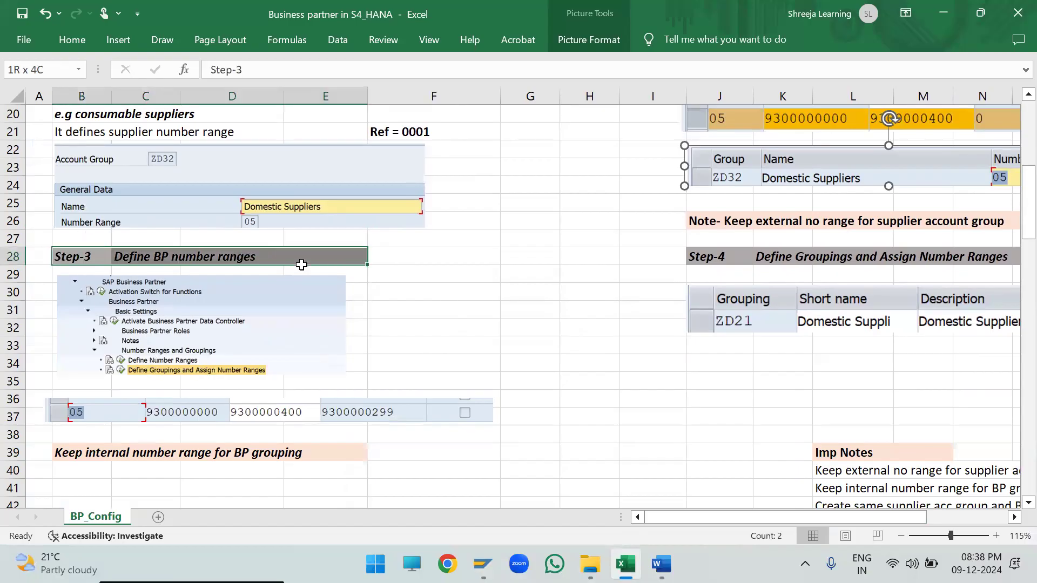
{"action": "left_click_drag", "start_coordinate": [720, 257], "coordinate": [916, 253]}
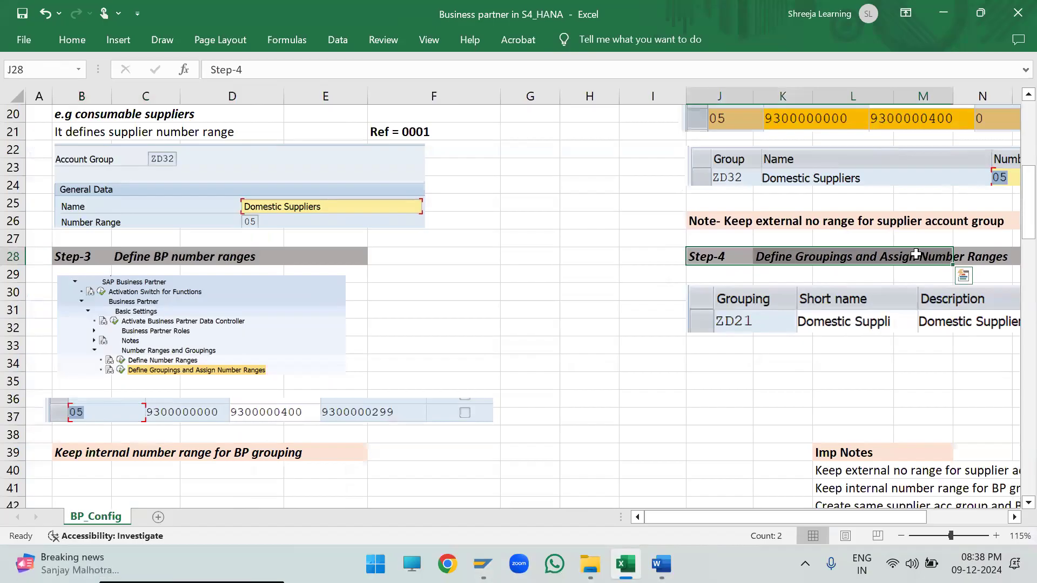
- Switch to SAP, save the vendor account group number range assignment, and return to SAP Easy Access
{"action": "mouse_move", "coordinate": [482, 564]}
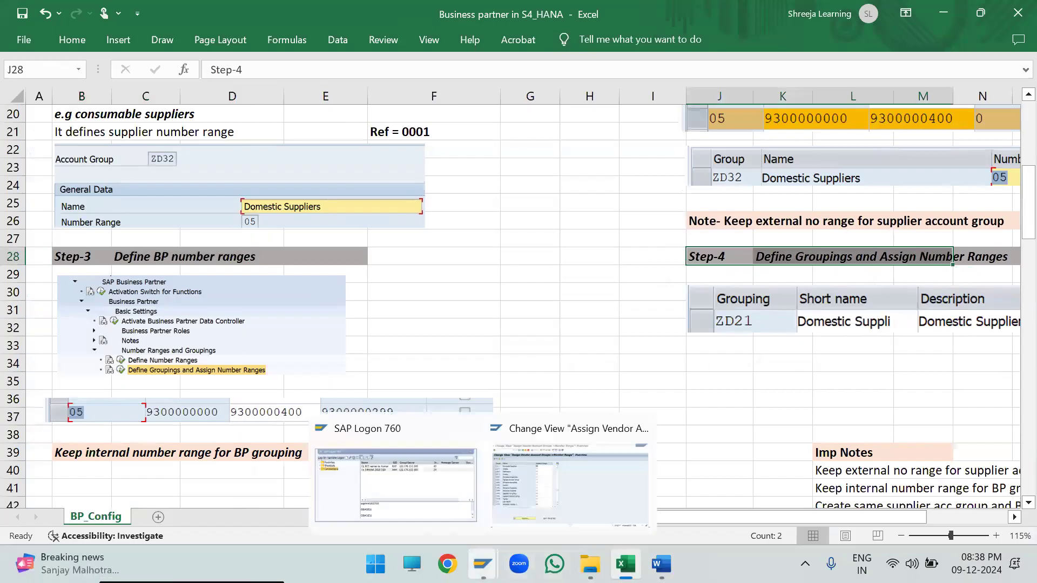
{"action": "left_click", "coordinate": [584, 472]}
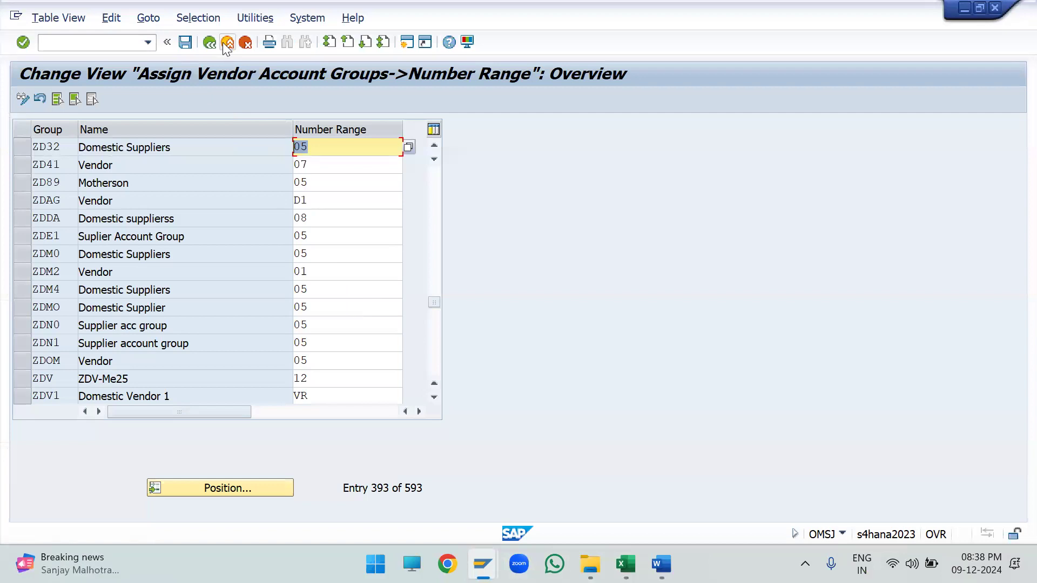
{"action": "left_click", "coordinate": [182, 47]}
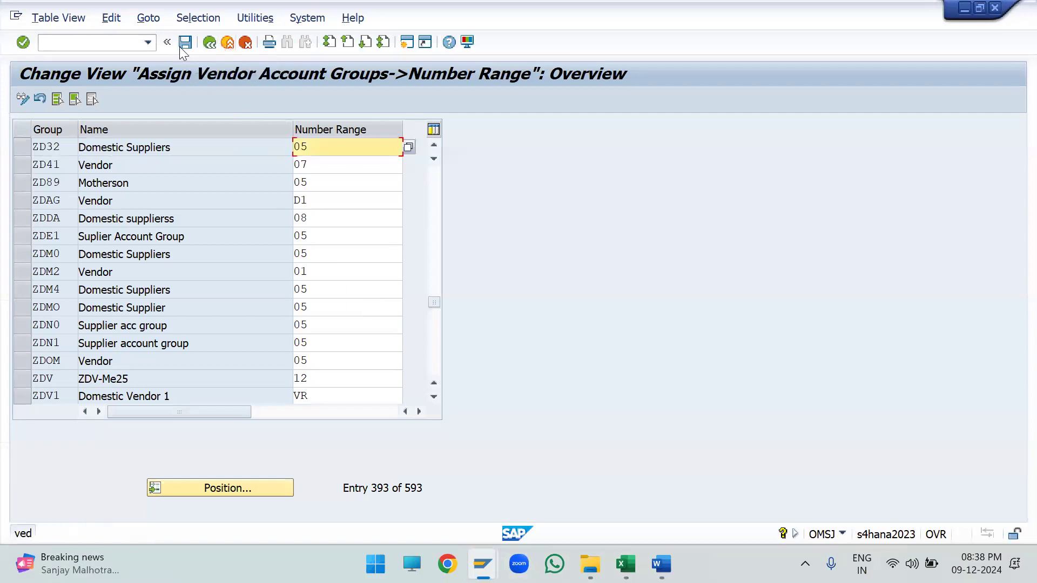
{"action": "left_click", "coordinate": [210, 46]}
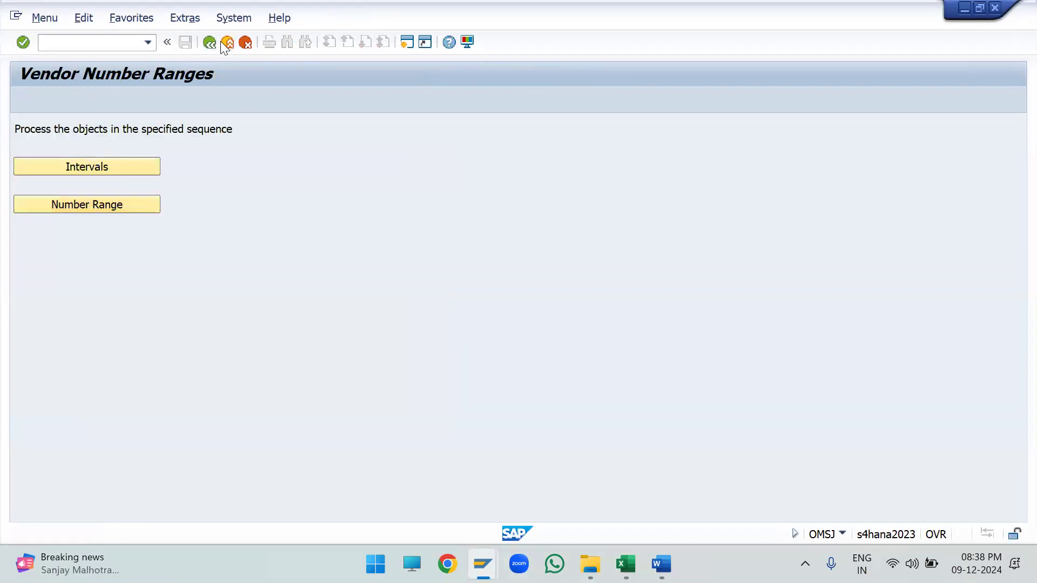
{"action": "left_click", "coordinate": [226, 43]}
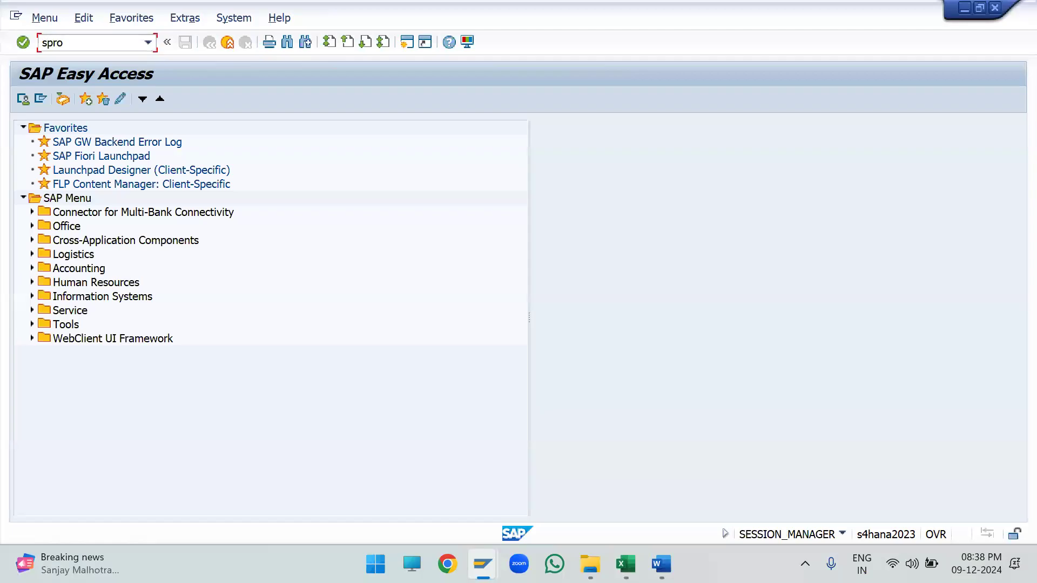
- Run transaction SPRO, open the SAP Reference IMG, and expand Cross-Application Components
{"action": "type", "text": "spro"}
{"action": "key", "text": "Return"}
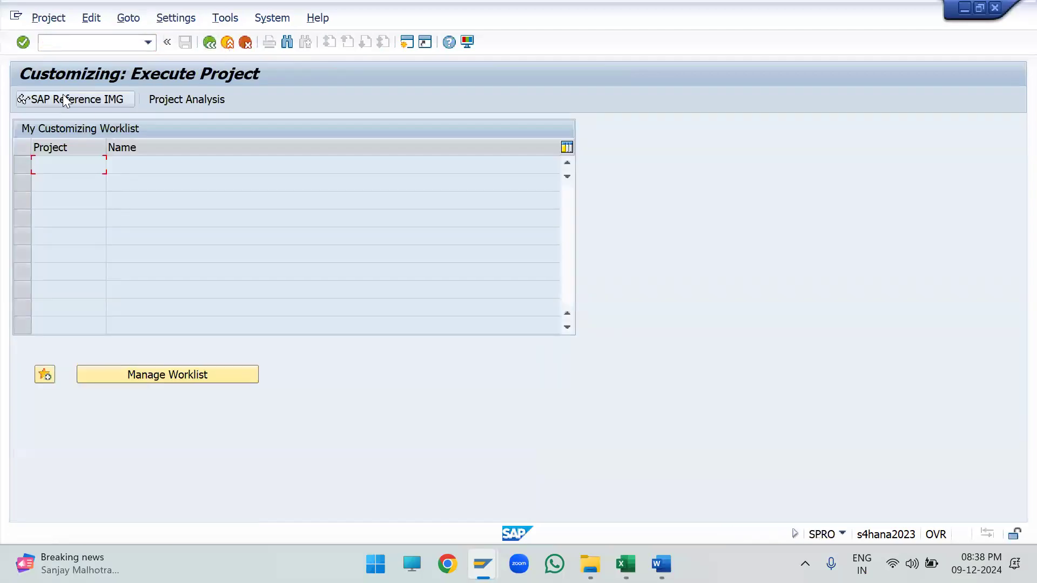
{"action": "left_click", "coordinate": [63, 97]}
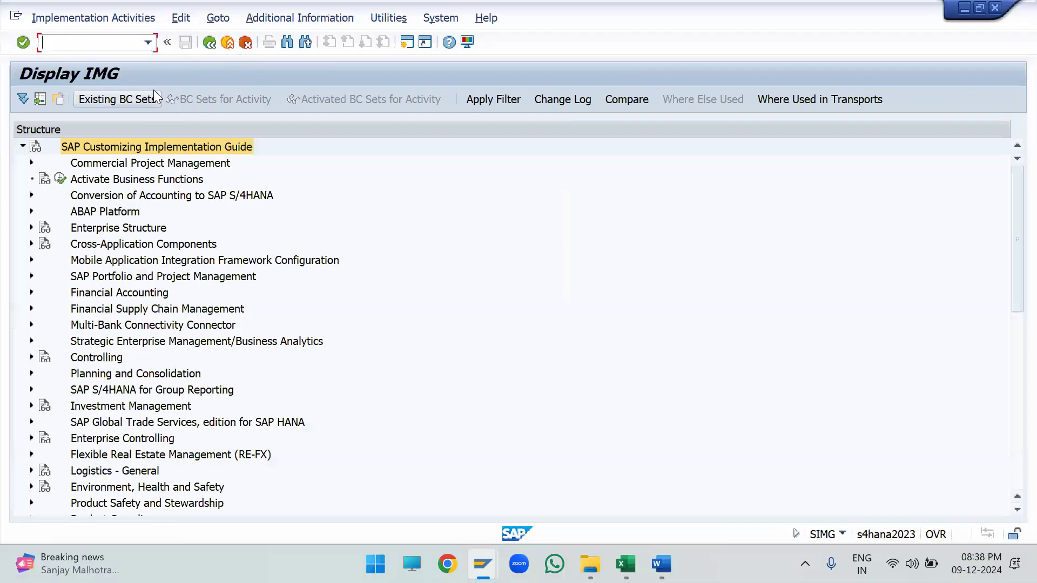
{"action": "left_click", "coordinate": [116, 244]}
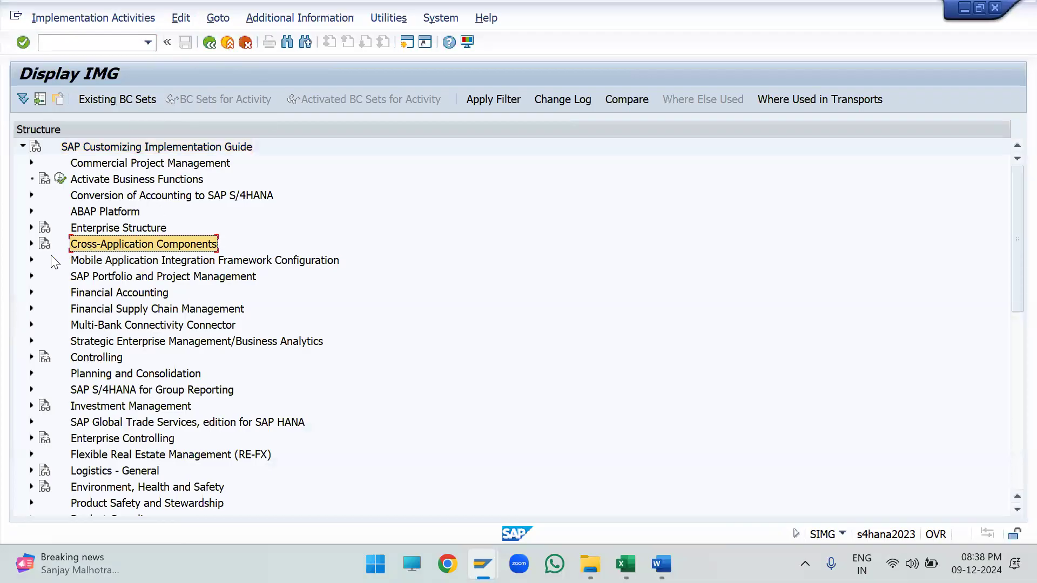
{"action": "left_click", "coordinate": [30, 244]}
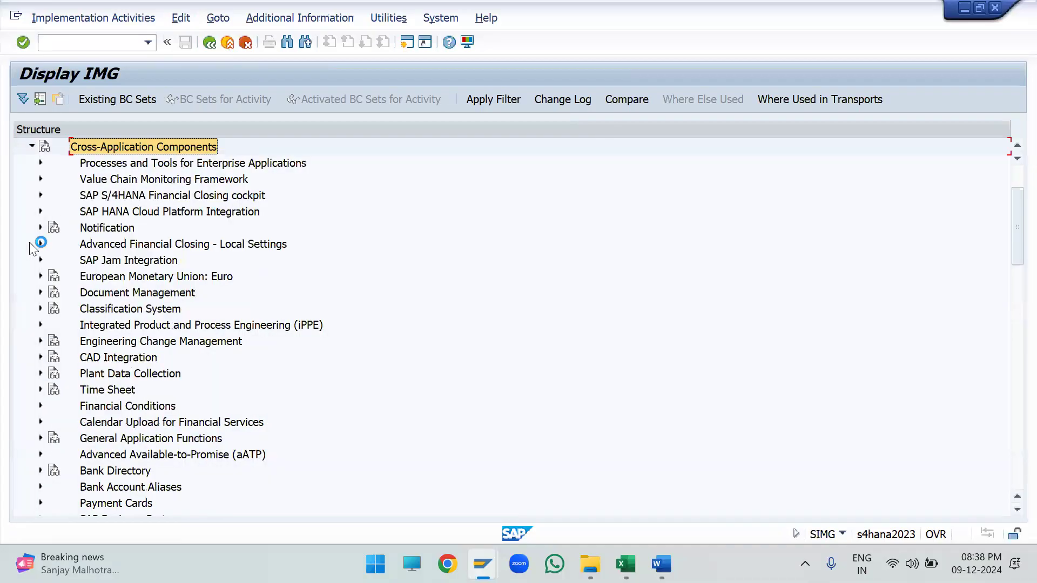
- Expand the SAP Business Partner node under Cross-Application Components
{"action": "scroll", "coordinate": [268, 350], "scroll_direction": "down", "scroll_amount": 3}
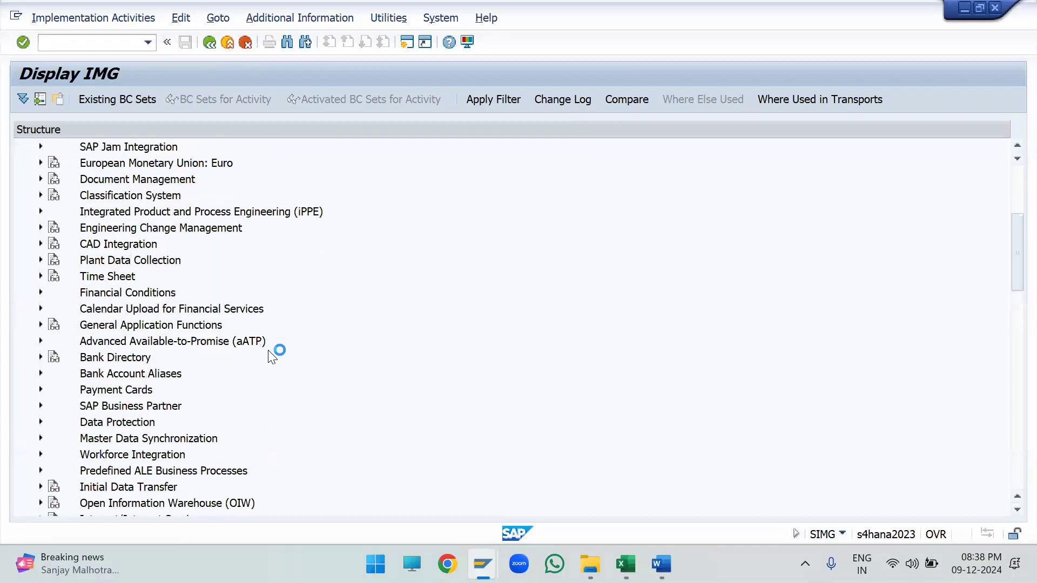
{"action": "left_click", "coordinate": [158, 373]}
{"action": "left_click", "coordinate": [136, 406]}
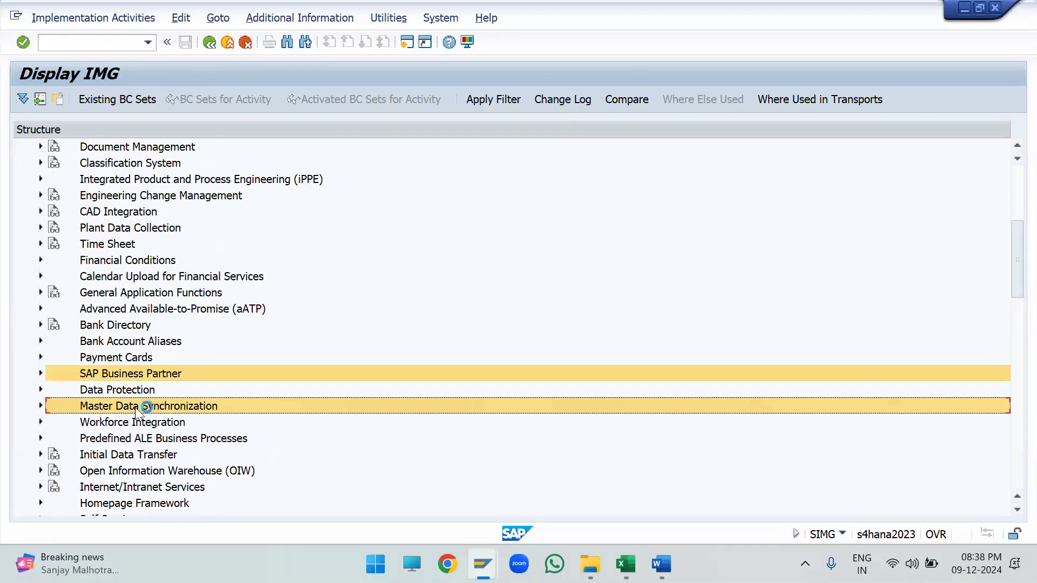
{"action": "left_click", "coordinate": [115, 374]}
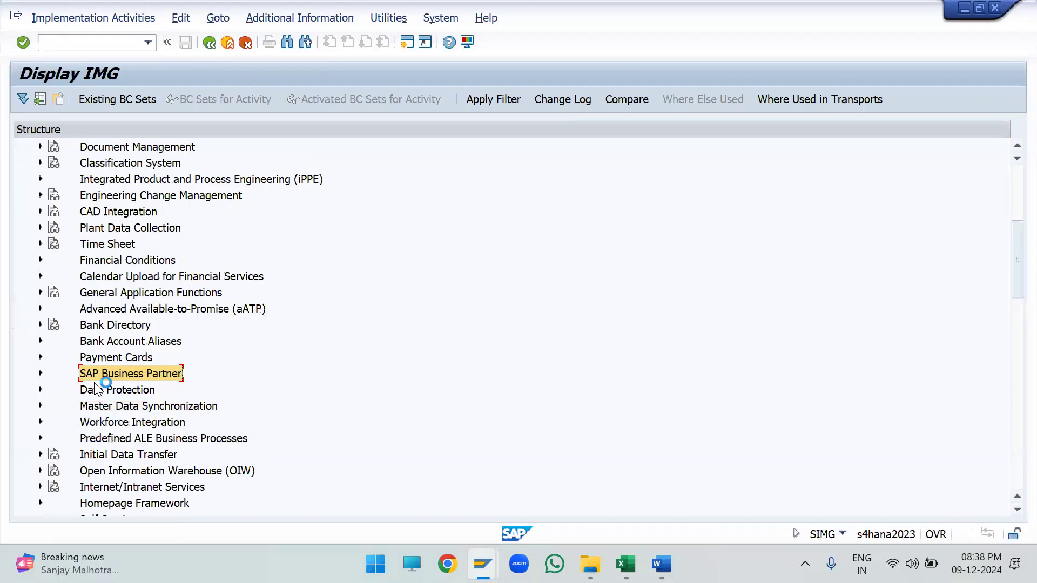
{"action": "left_click", "coordinate": [111, 408]}
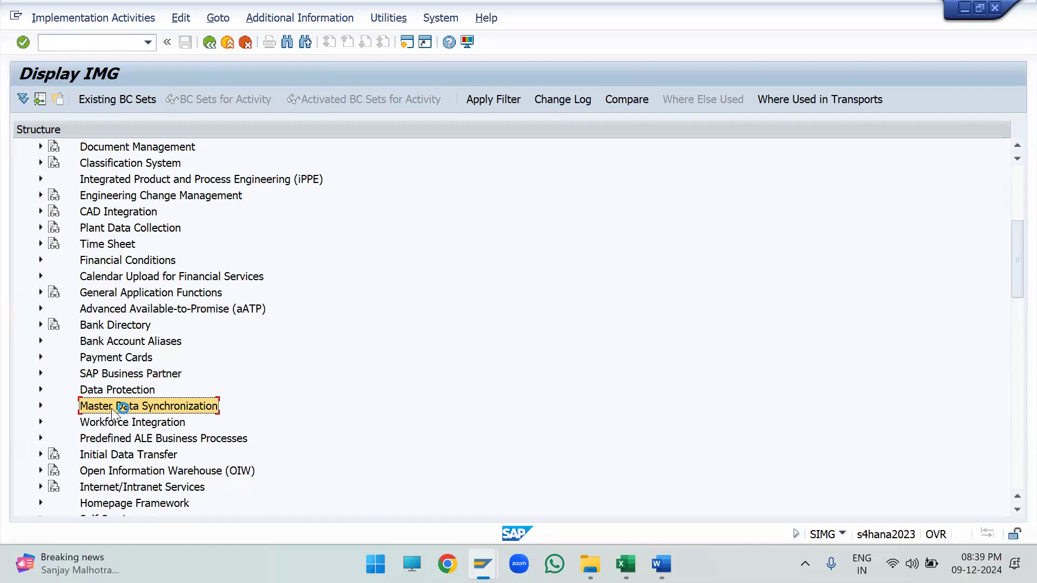
{"action": "left_click", "coordinate": [85, 376]}
{"action": "left_click", "coordinate": [40, 375]}
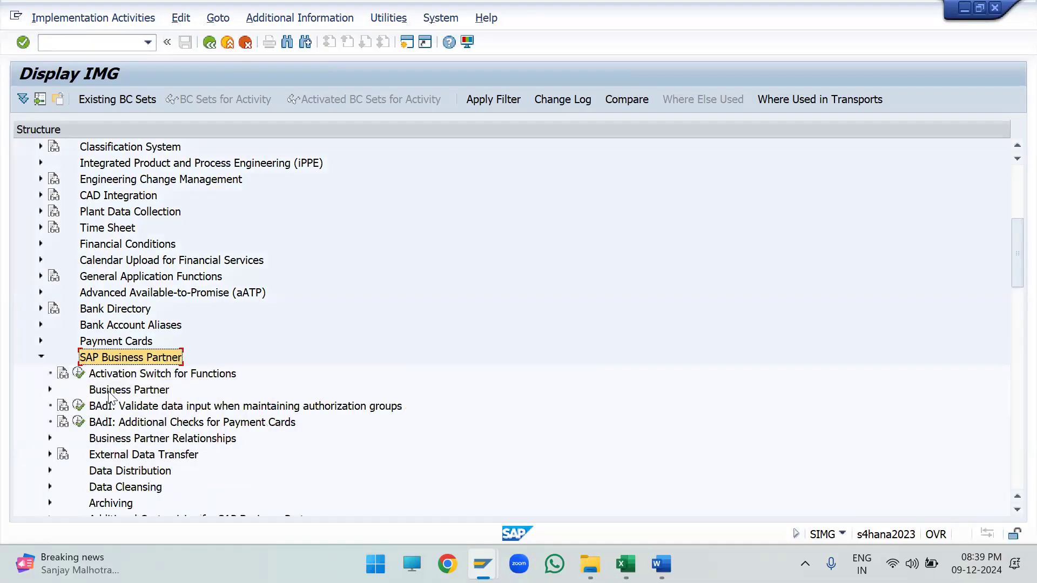
- Expand Business Partner and its Basic Settings node within SAP Business Partner
{"action": "scroll", "coordinate": [109, 397], "scroll_direction": "down", "scroll_amount": 2}
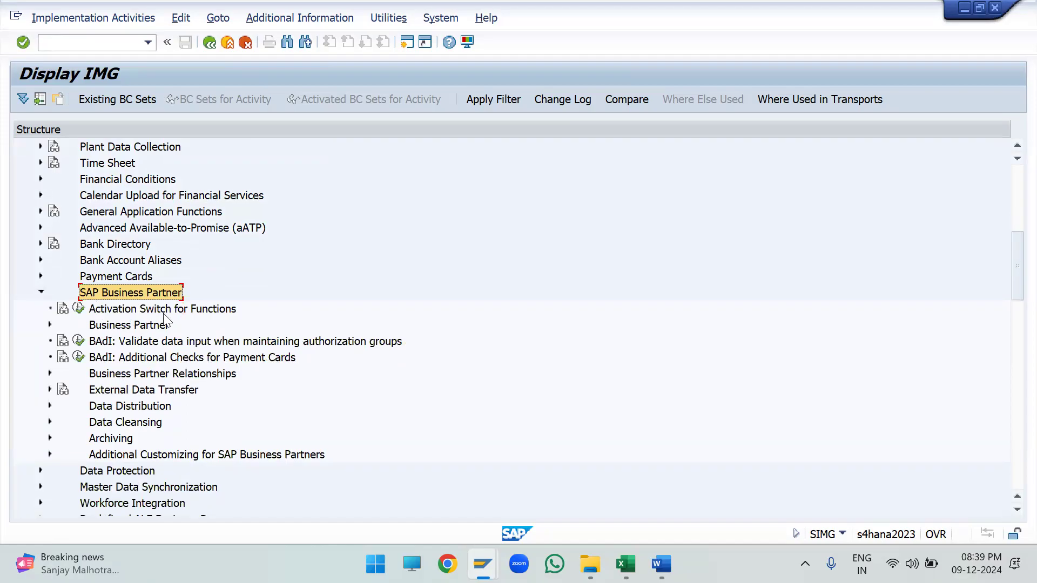
{"action": "left_click", "coordinate": [149, 324]}
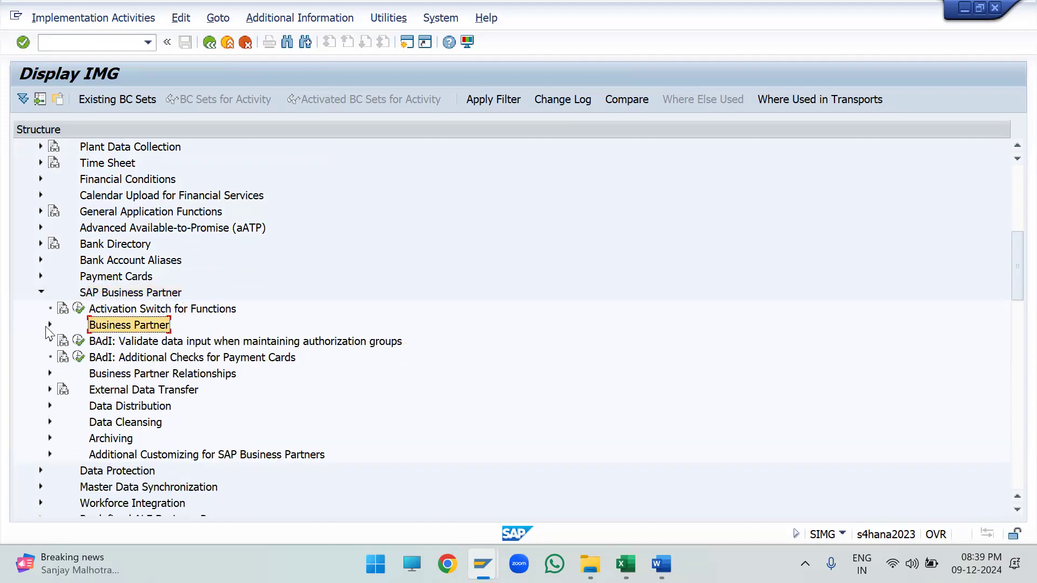
{"action": "left_click", "coordinate": [48, 324]}
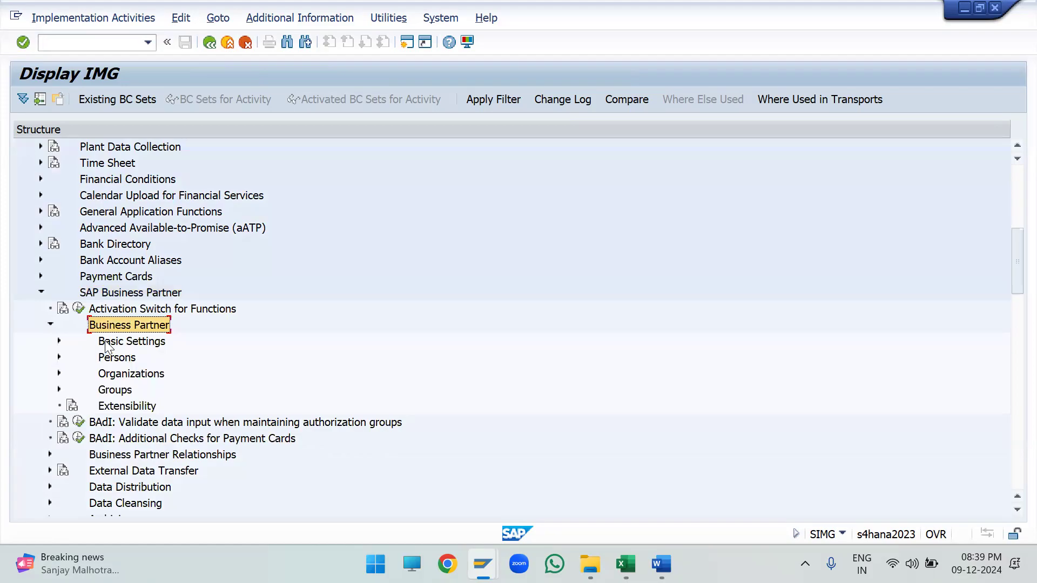
{"action": "left_click", "coordinate": [110, 343]}
{"action": "left_click", "coordinate": [58, 341]}
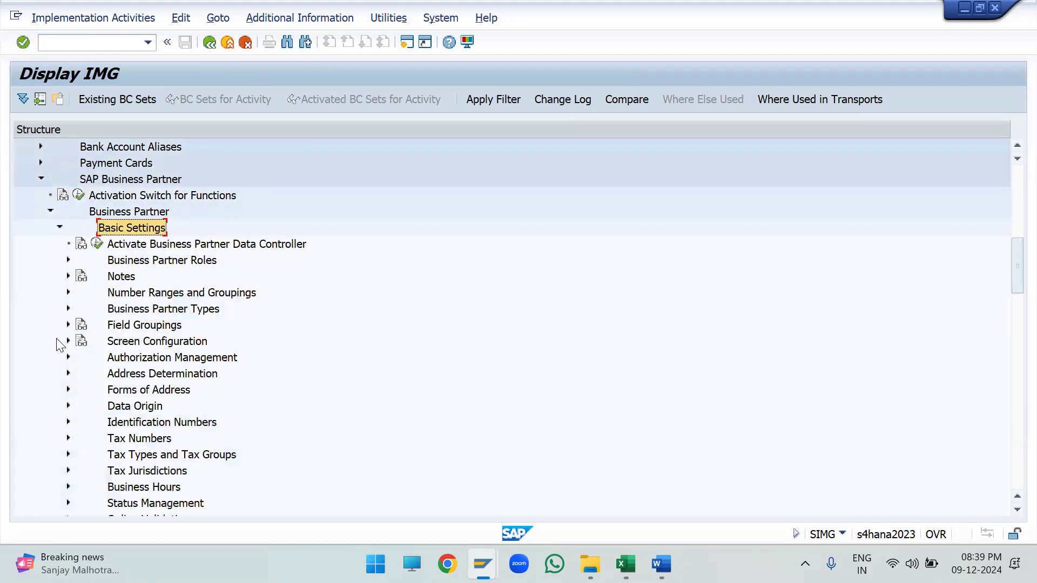
- Expand Number Ranges and Groupings within the Business Partner Basic Settings
{"action": "scroll", "coordinate": [111, 354], "scroll_direction": "down", "scroll_amount": 2}
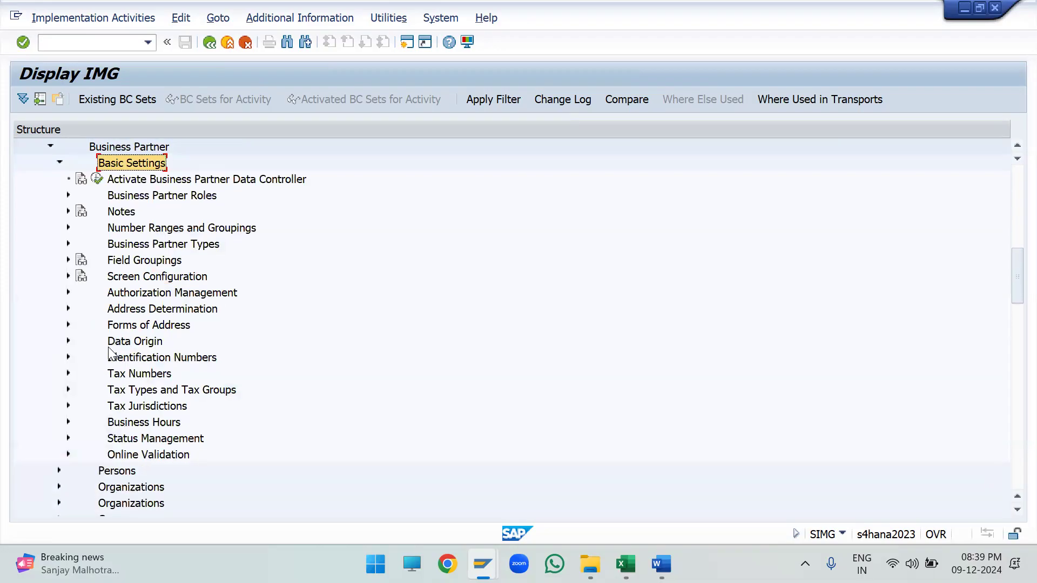
{"action": "scroll", "coordinate": [110, 354], "scroll_direction": "down", "scroll_amount": 1}
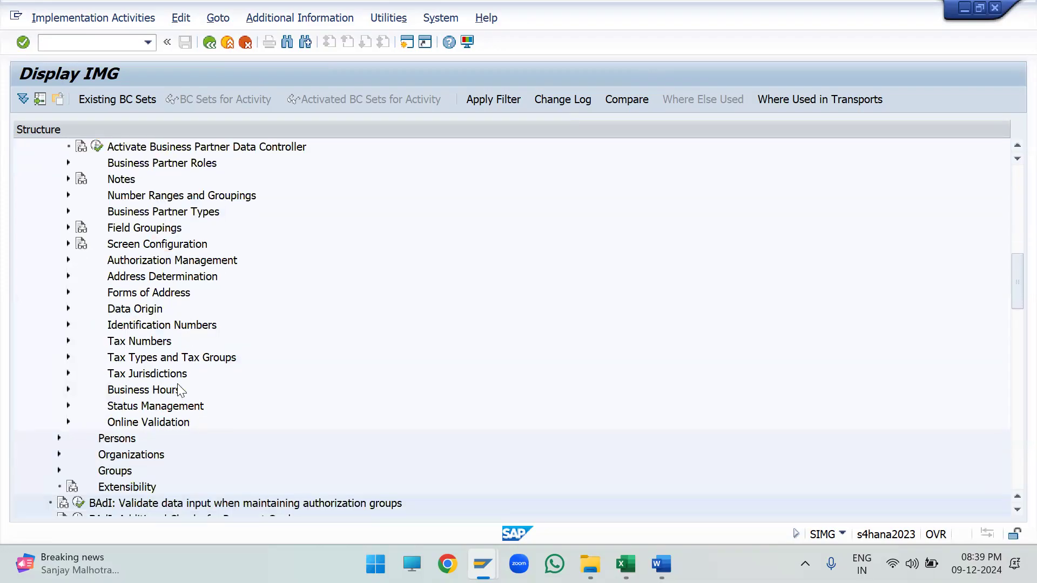
{"action": "scroll", "coordinate": [178, 361], "scroll_direction": "up", "scroll_amount": 2}
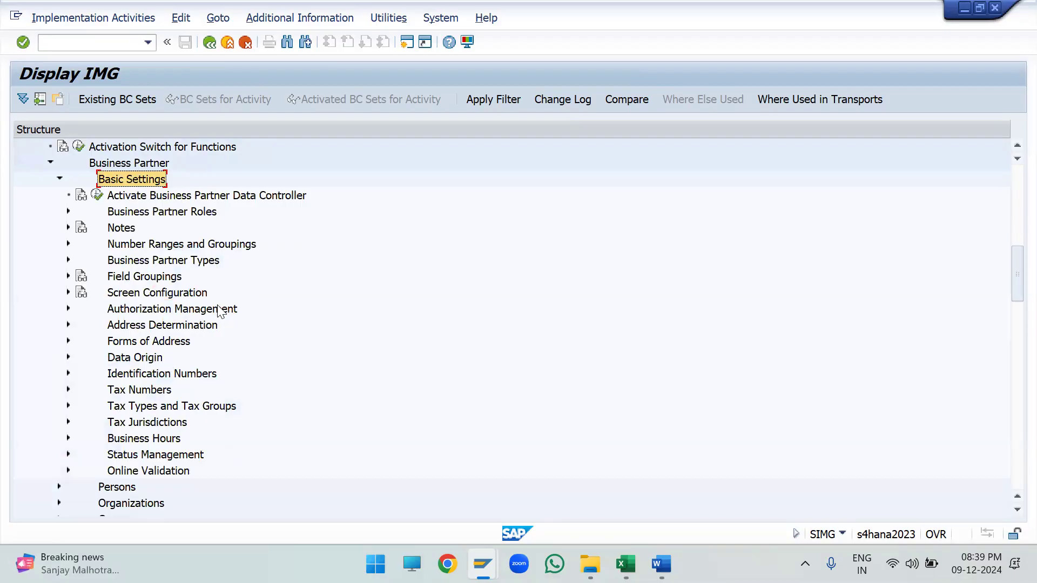
{"action": "left_click", "coordinate": [180, 245]}
{"action": "scroll", "coordinate": [172, 262], "scroll_direction": "up", "scroll_amount": 1}
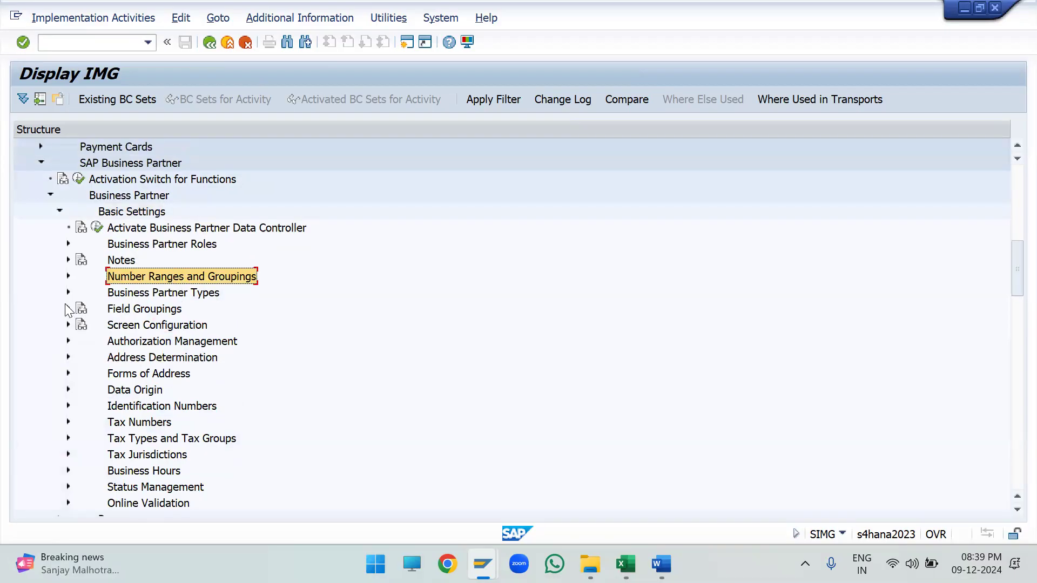
{"action": "left_click", "coordinate": [68, 276]}
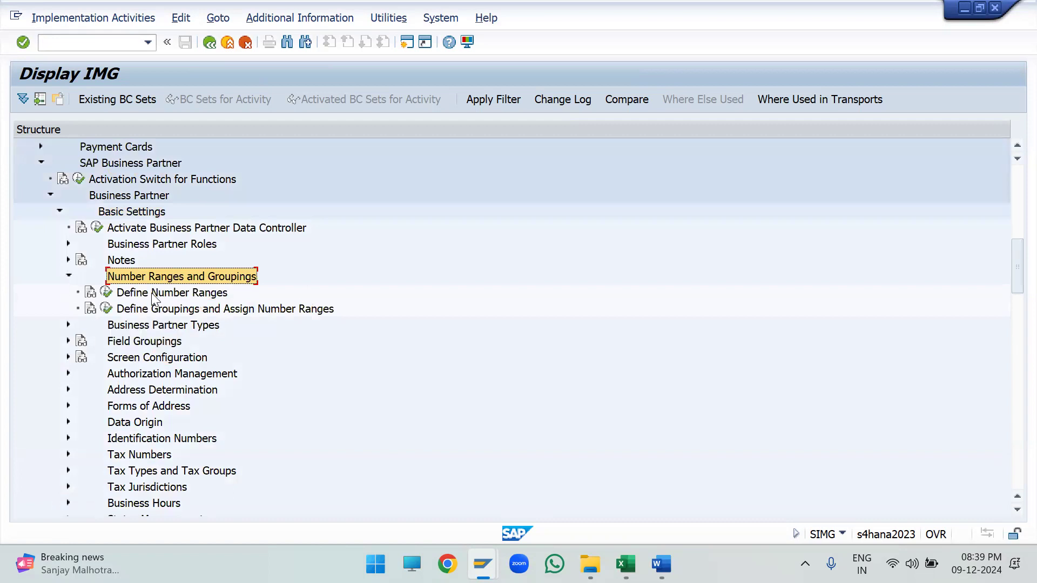
- Run the Define Number Ranges activity and open the BU_PARTNER intervals in change mode
{"action": "left_click", "coordinate": [172, 293]}
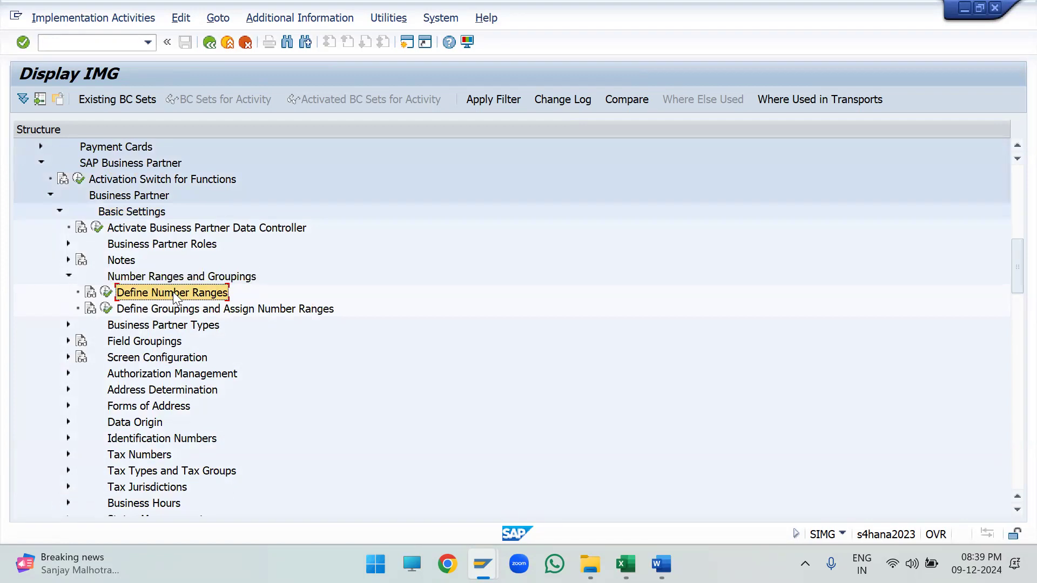
{"action": "left_click", "coordinate": [168, 309]}
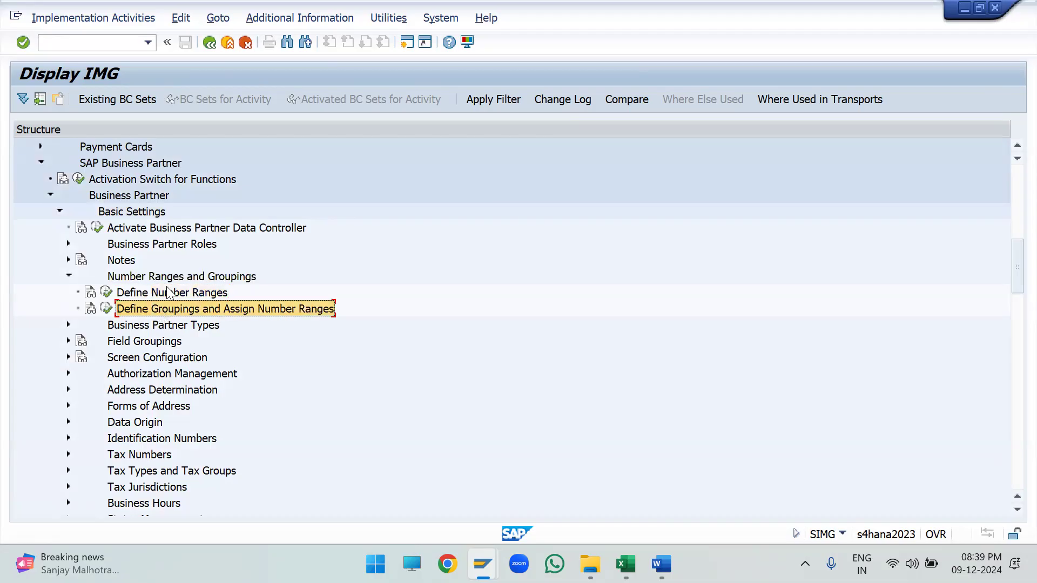
{"action": "left_click", "coordinate": [162, 297]}
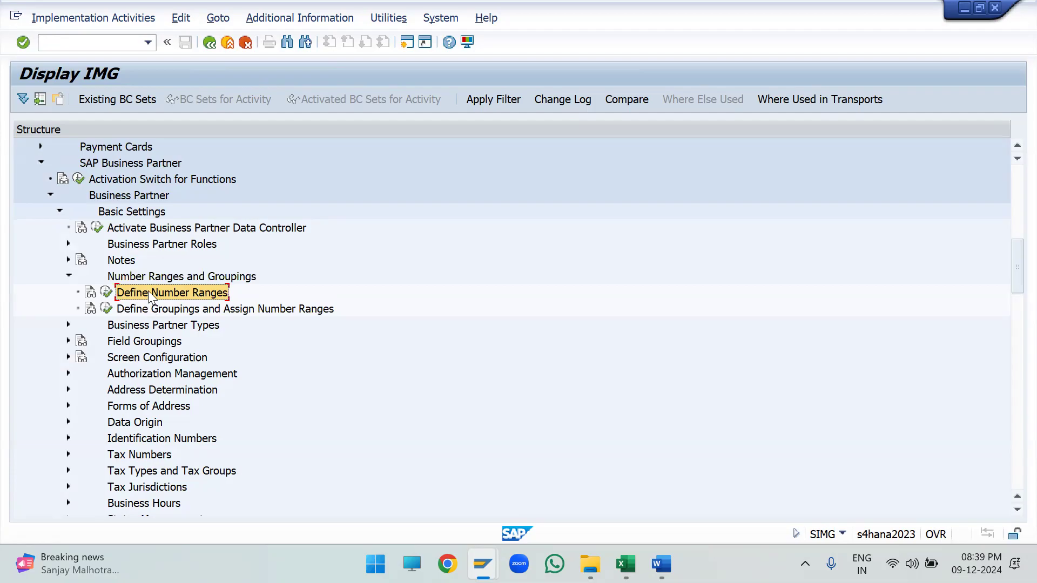
{"action": "scroll", "coordinate": [146, 289], "scroll_direction": "up", "scroll_amount": 2}
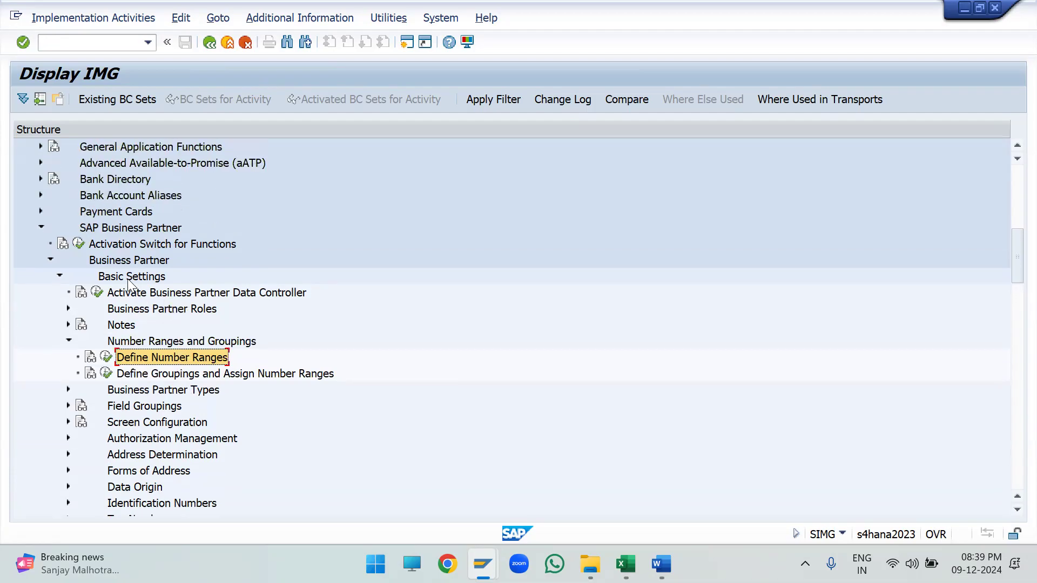
{"action": "scroll", "coordinate": [129, 284], "scroll_direction": "up", "scroll_amount": 2}
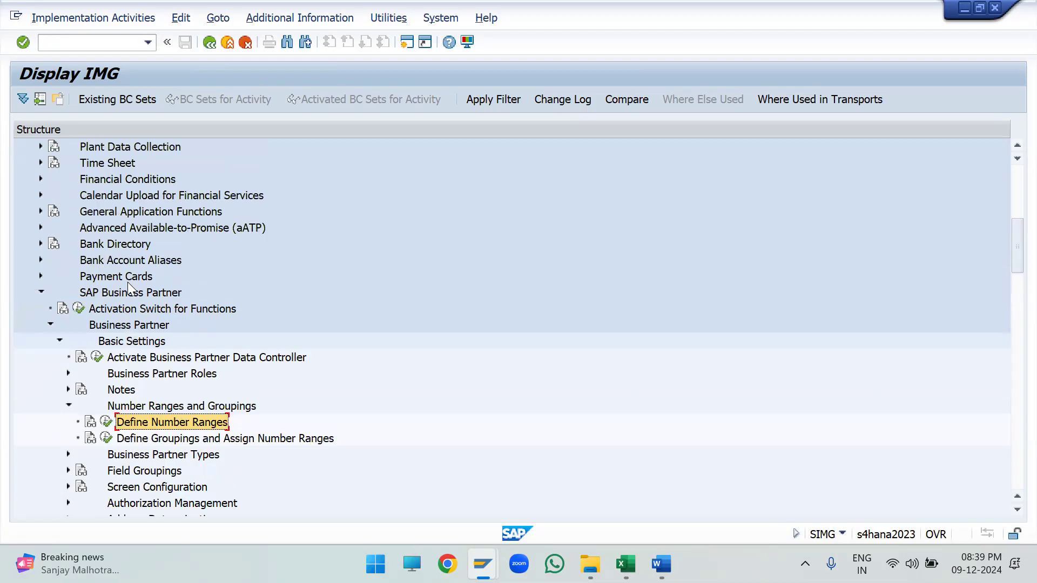
{"action": "scroll", "coordinate": [127, 282], "scroll_direction": "down", "scroll_amount": 5}
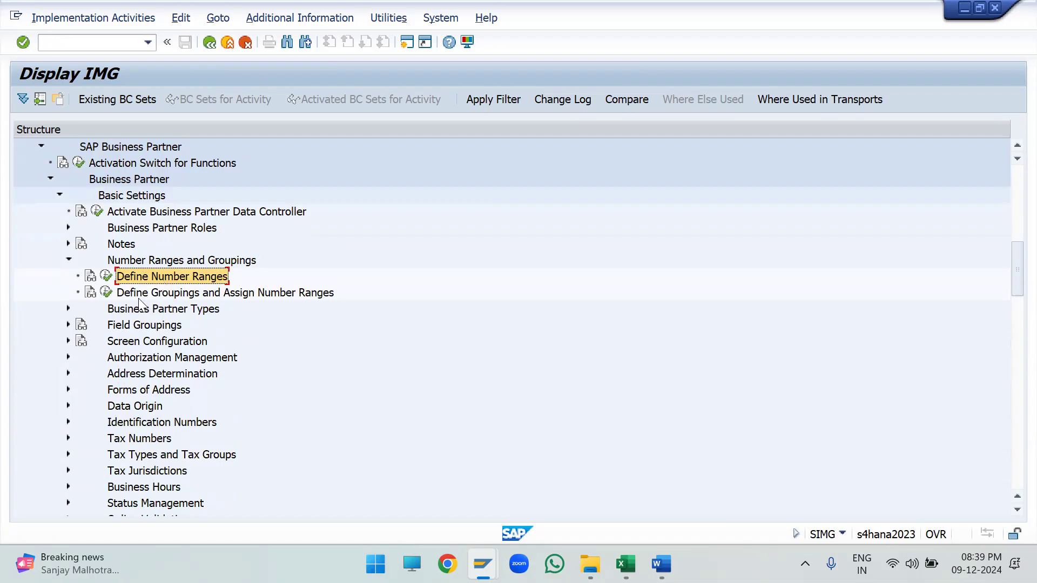
{"action": "left_click", "coordinate": [107, 277]}
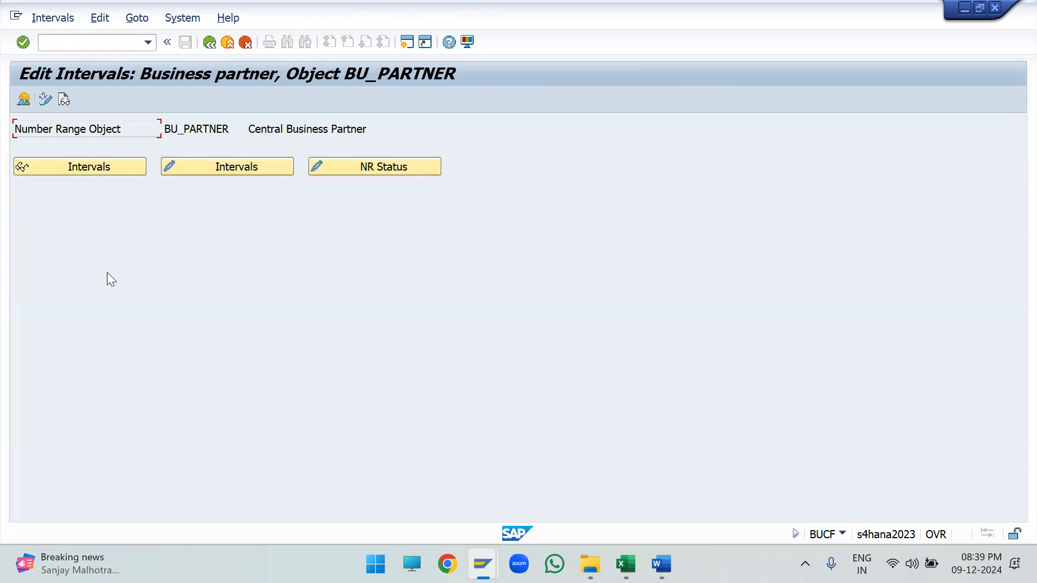
{"action": "left_click", "coordinate": [200, 169]}
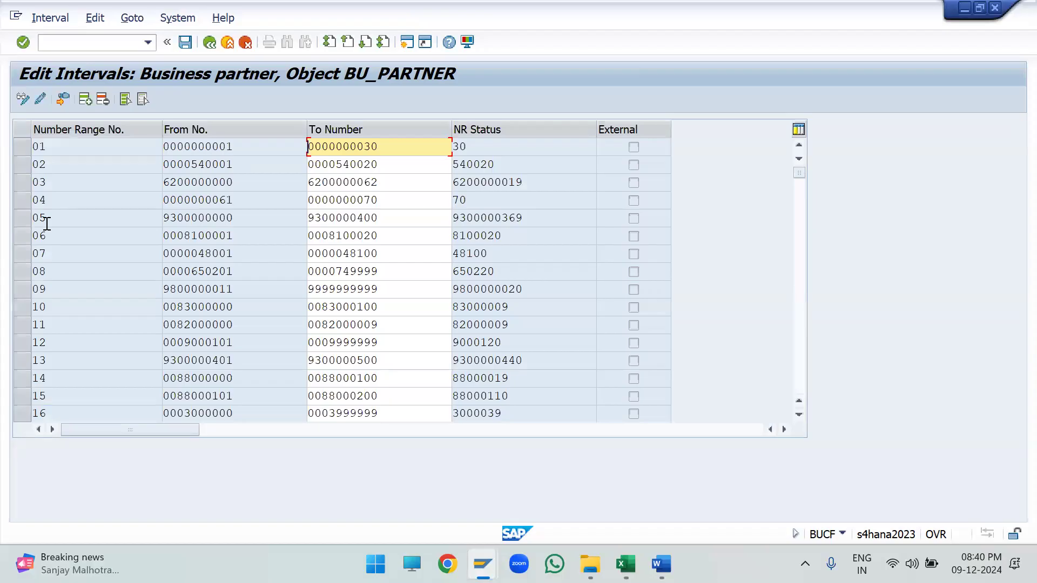
- Select interval 05 and narrow the Number Range No., From No., To Number and NR Status columns
{"action": "left_click", "coordinate": [28, 218]}
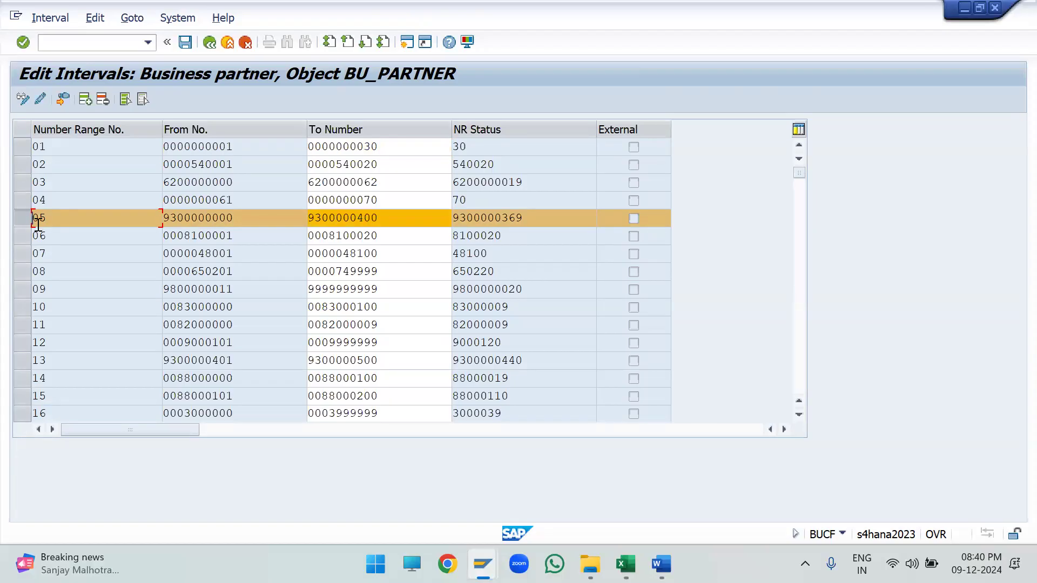
{"action": "left_click_drag", "start_coordinate": [163, 131], "coordinate": [120, 131]}
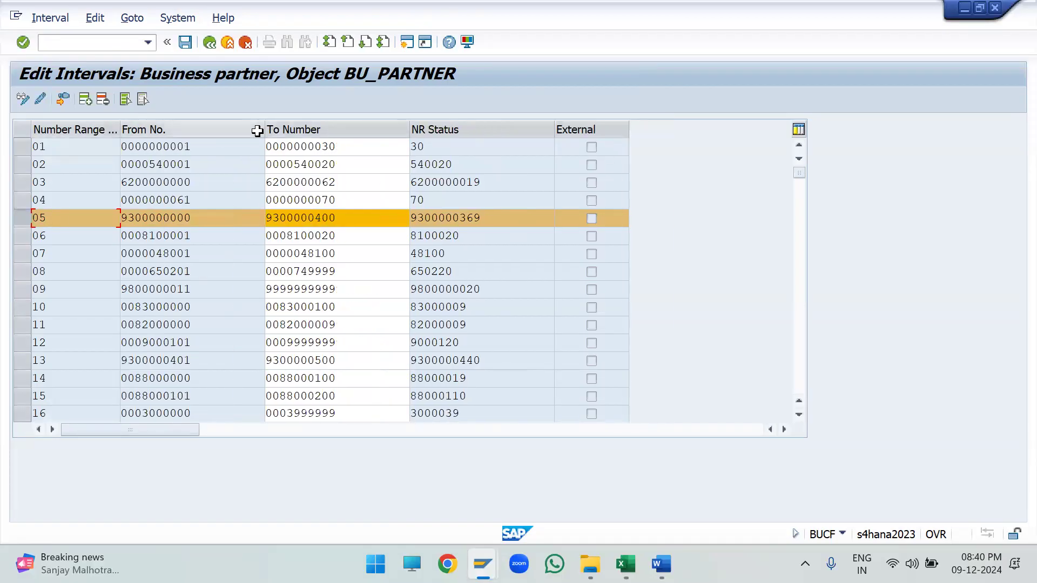
{"action": "left_click_drag", "start_coordinate": [258, 130], "coordinate": [216, 130]}
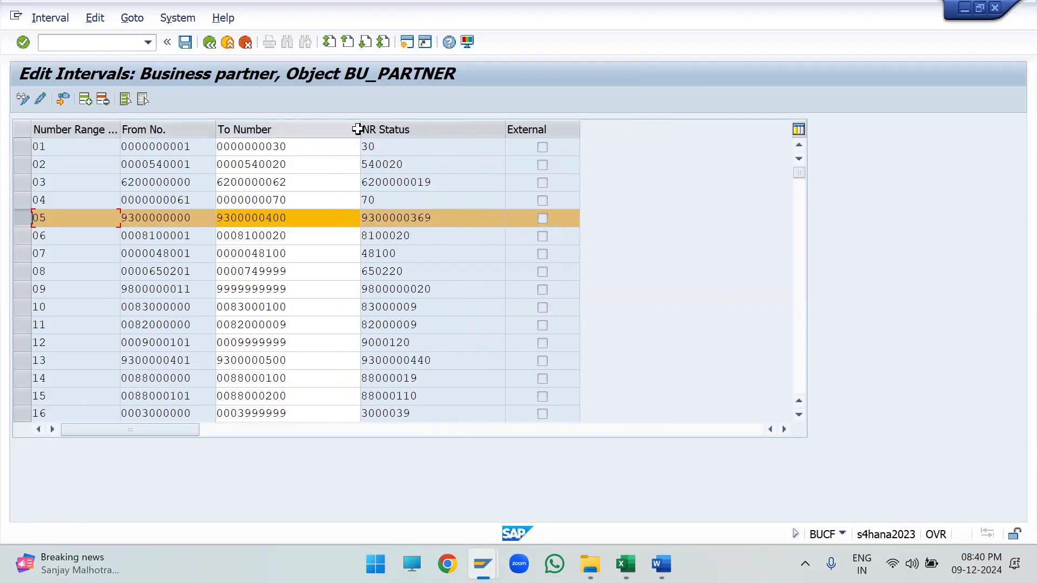
{"action": "left_click_drag", "start_coordinate": [356, 132], "coordinate": [308, 145]}
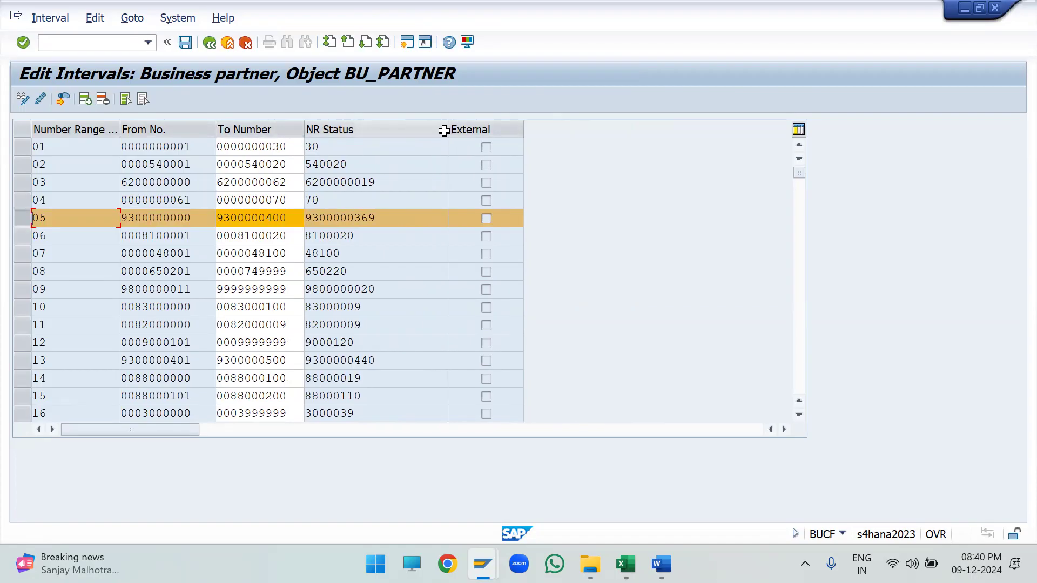
{"action": "left_click_drag", "start_coordinate": [447, 130], "coordinate": [386, 153]}
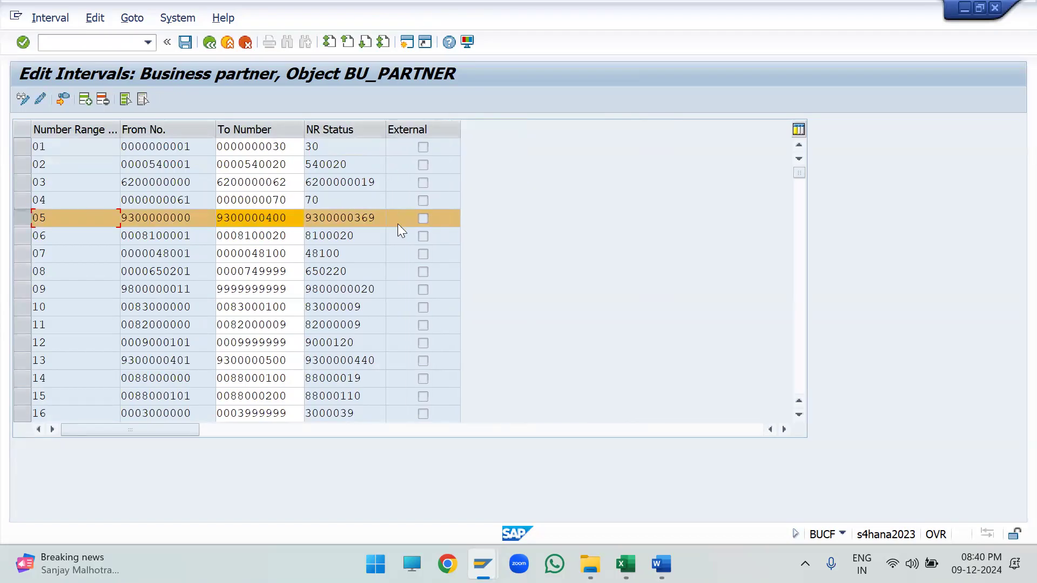
- Capture a screen snip of the interval 05 row and switch to the Business partner in S4_HANA workbook in Excel
{"action": "key", "text": "super+shift+s"}
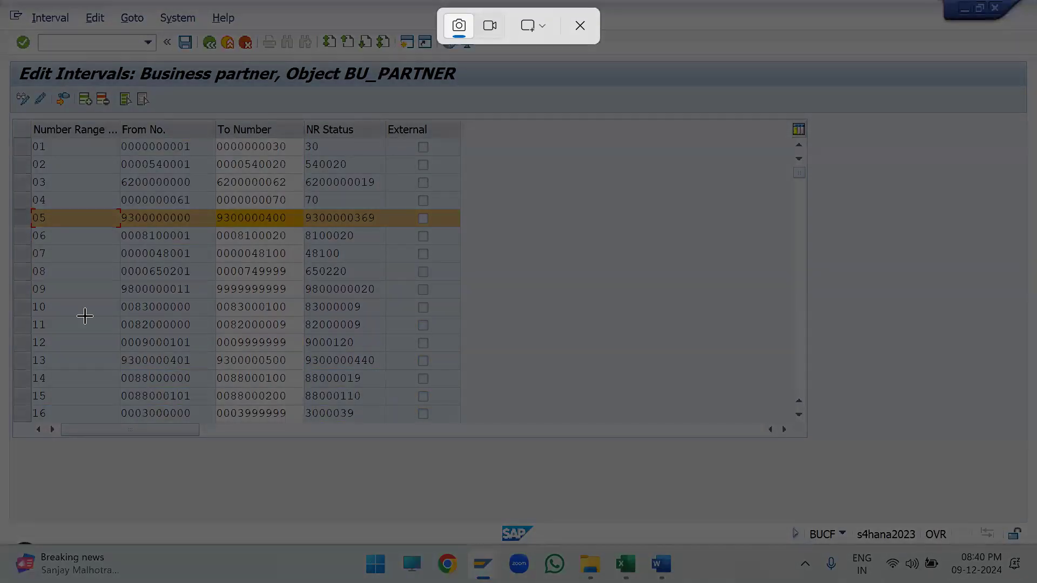
{"action": "left_click_drag", "start_coordinate": [8, 204], "coordinate": [468, 229]}
{"action": "mouse_move", "coordinate": [661, 564]}
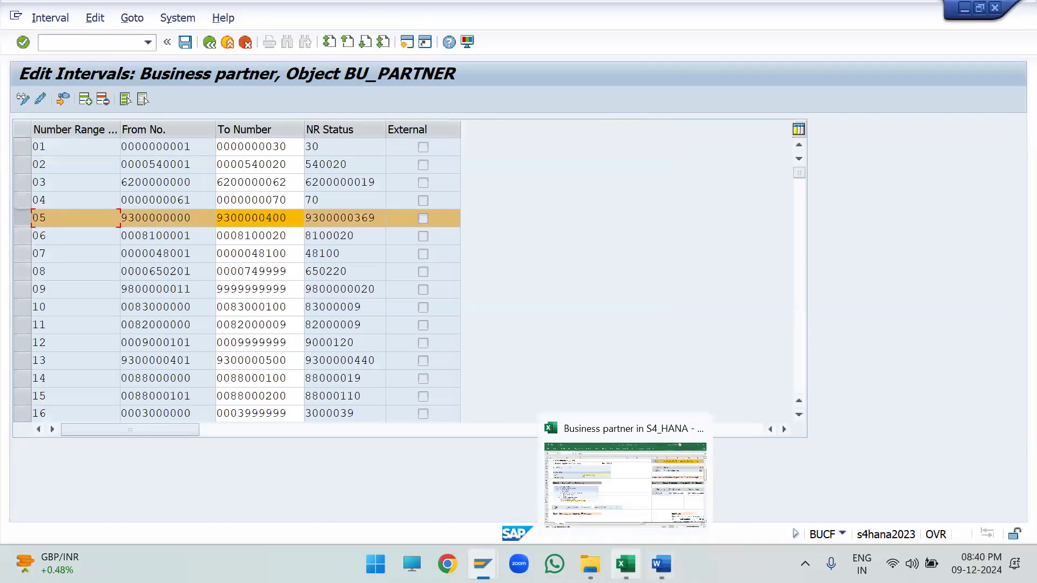
{"action": "left_click", "coordinate": [625, 563]}
- Replace the old interval 05 picture under Step-3 with the new capture, shrunk to fit above the internal number range note
{"action": "scroll", "coordinate": [179, 375], "scroll_direction": "down", "scroll_amount": 1}
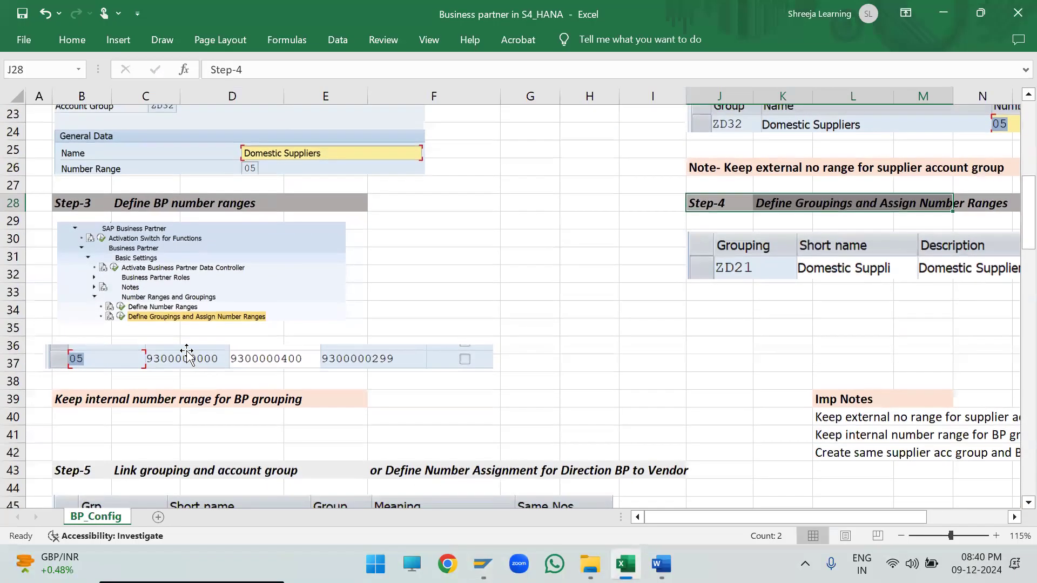
{"action": "left_click", "coordinate": [195, 357]}
{"action": "key", "text": "Delete"}
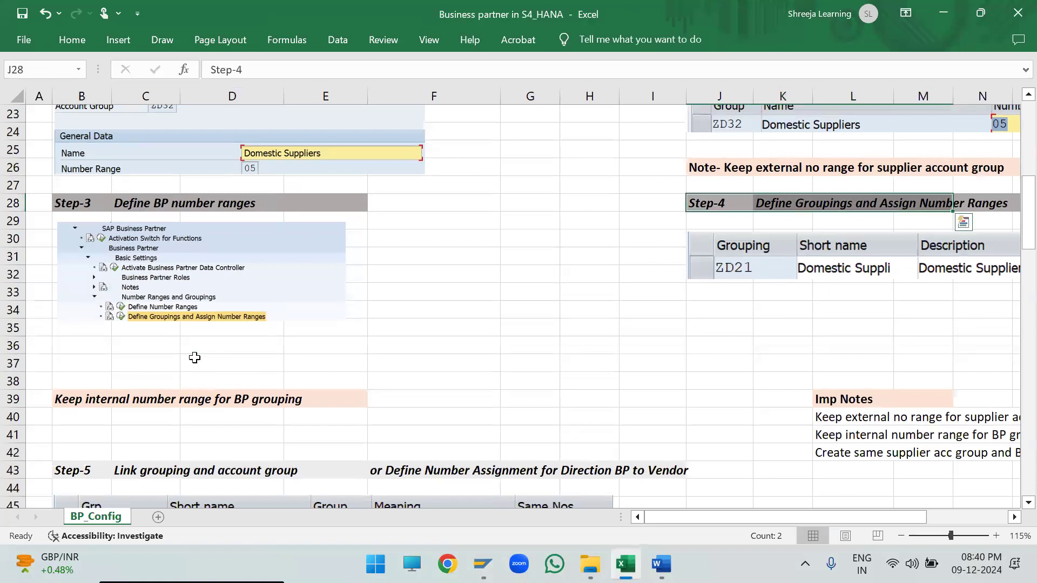
{"action": "key", "text": "ctrl+v"}
{"action": "left_click_drag", "start_coordinate": [805, 216], "coordinate": [164, 346]}
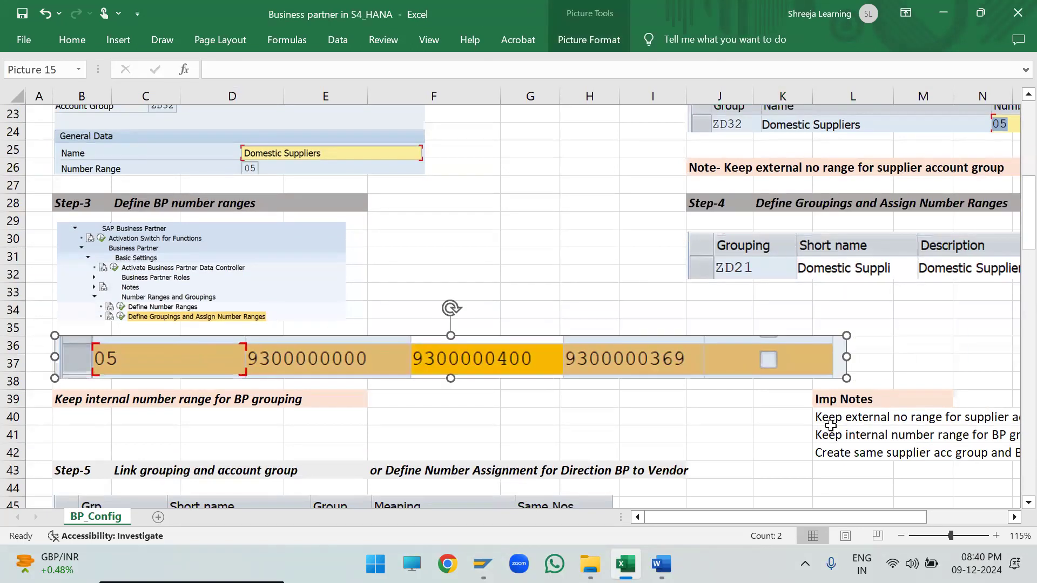
{"action": "left_click_drag", "start_coordinate": [849, 377], "coordinate": [437, 368]}
{"action": "left_click", "coordinate": [429, 419]}
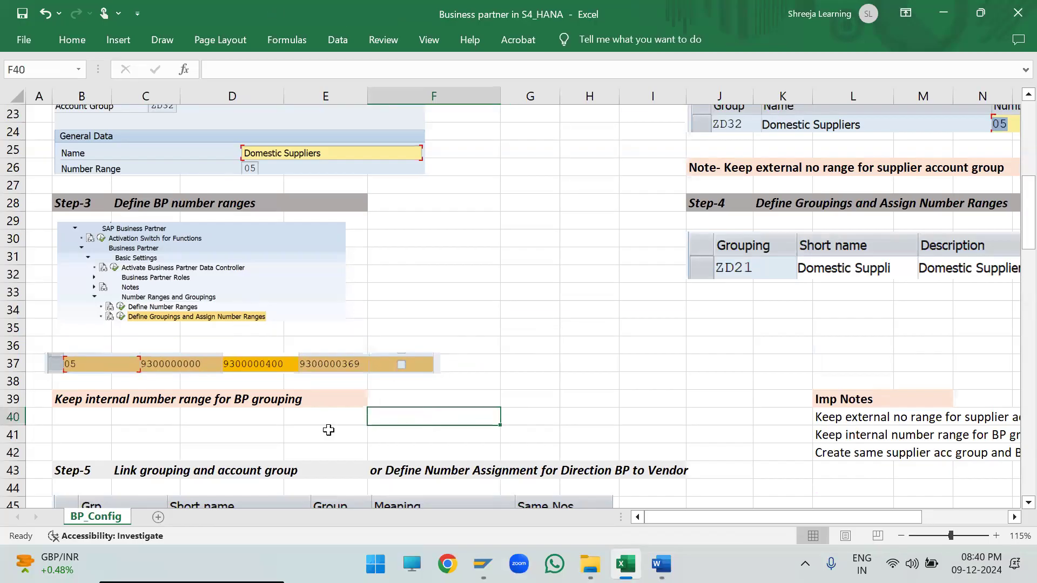
- Highlight the note about keeping an internal number range for BP grouping, and bring the whole Step-4 grouping table into view
{"action": "left_click_drag", "start_coordinate": [56, 399], "coordinate": [291, 398]}
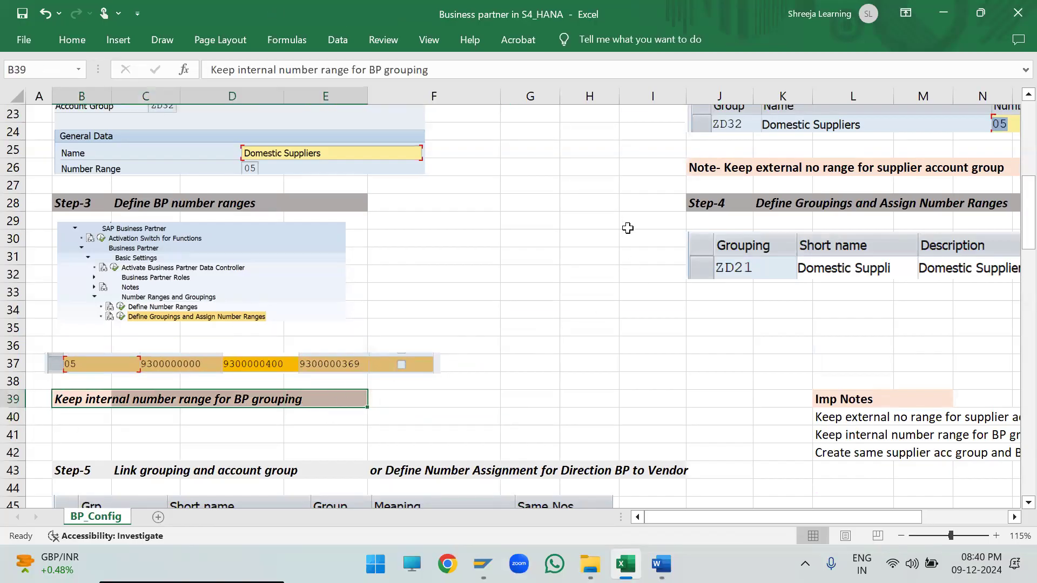
{"action": "left_click", "coordinate": [726, 204]}
{"action": "key", "text": "Right"}
{"action": "key", "text": "Right"}
{"action": "key", "text": "Right"}
{"action": "key", "text": "Right"}
{"action": "key", "text": "Right"}
{"action": "key", "text": "Right"}
{"action": "key", "text": "Right"}
{"action": "key", "text": "Right"}
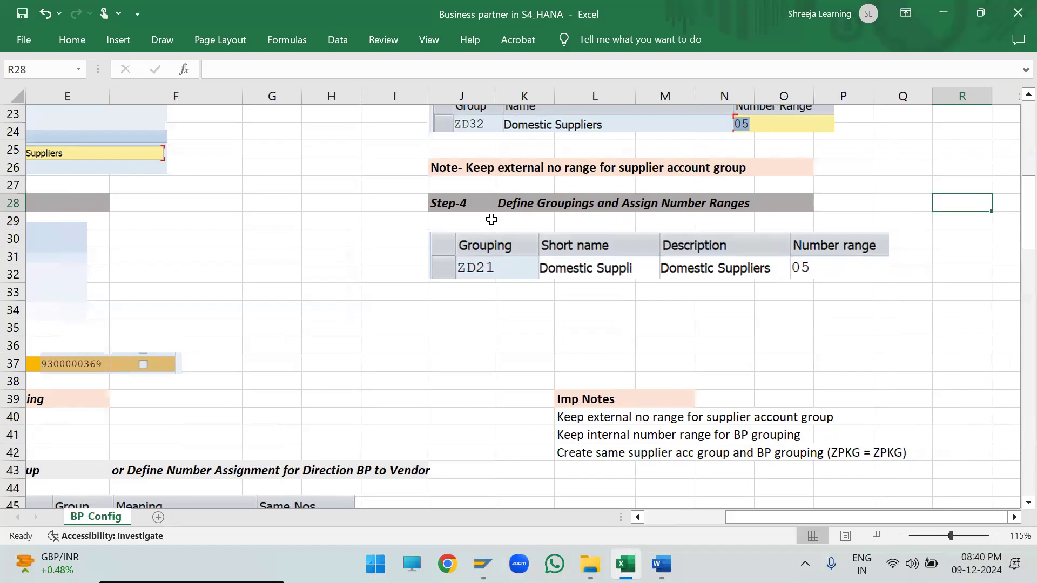
- Highlight the Step-4 heading and grouping table, and review them against the Step-1, Step-2 and Step-3 notes
{"action": "left_click_drag", "start_coordinate": [468, 201], "coordinate": [896, 273]}
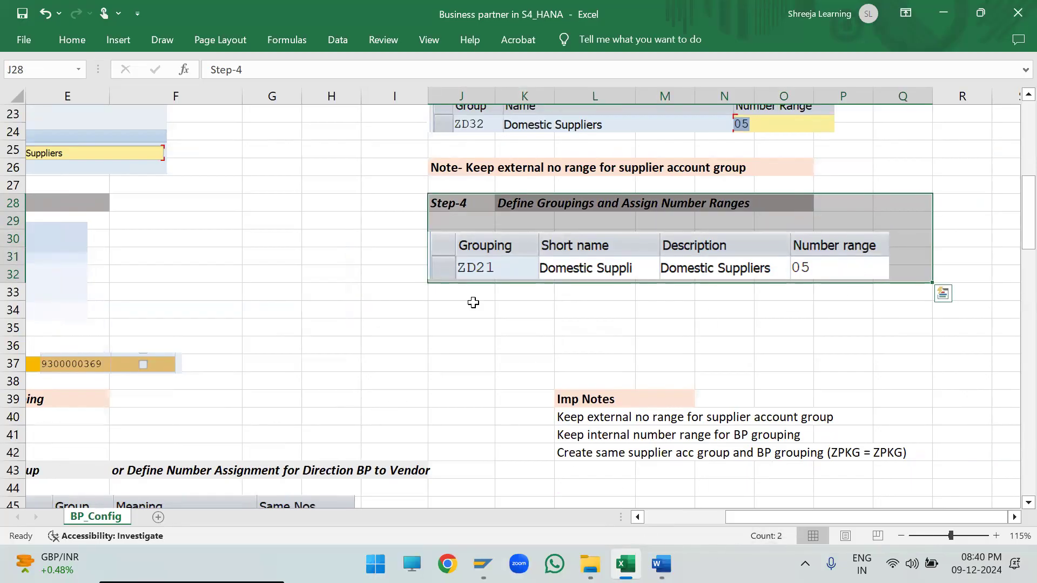
{"action": "left_click", "coordinate": [678, 517]}
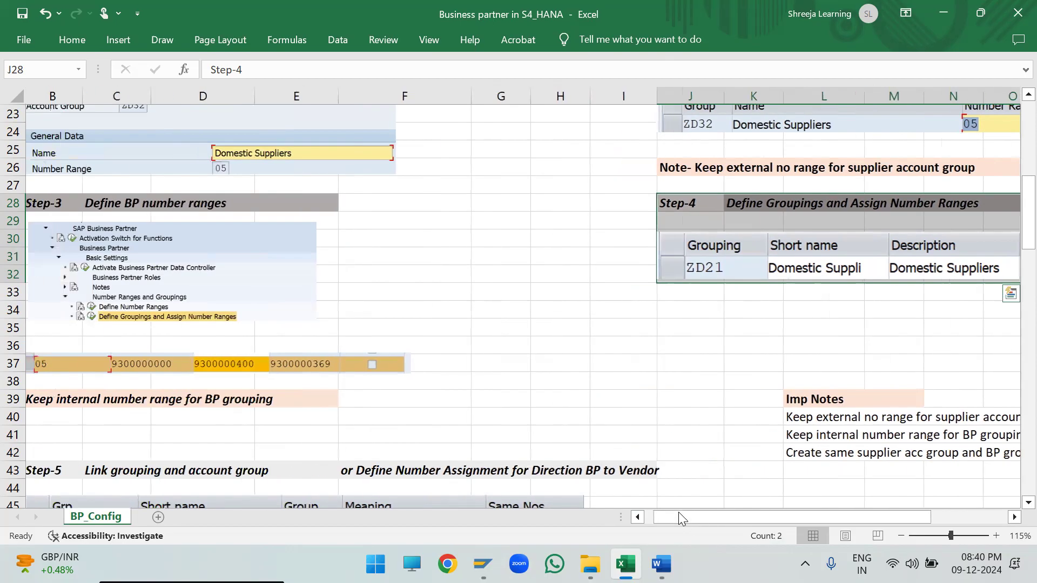
{"action": "left_click_drag", "start_coordinate": [678, 516], "coordinate": [668, 515]}
{"action": "scroll", "coordinate": [305, 359], "scroll_direction": "up", "scroll_amount": 3}
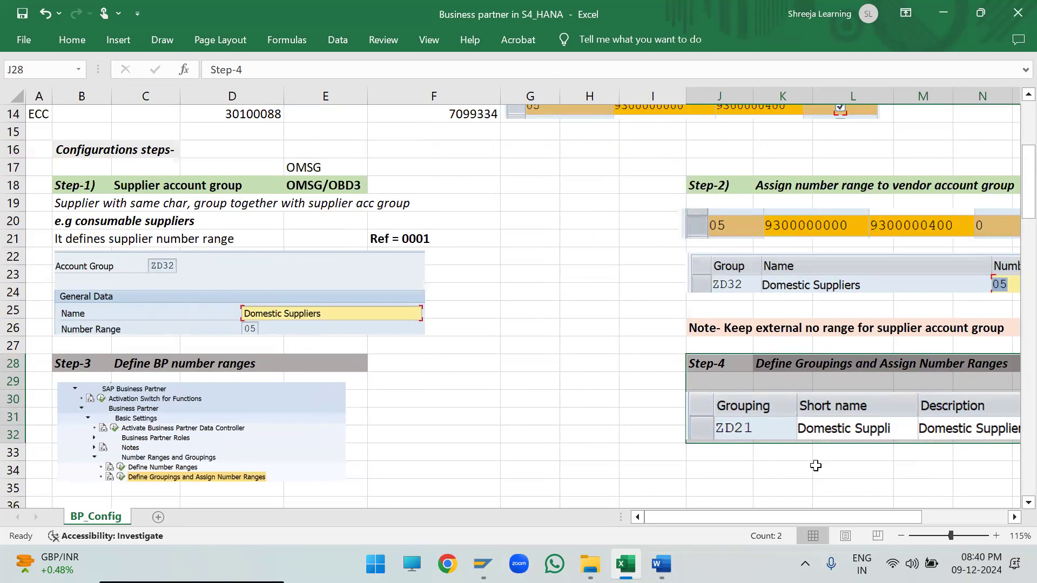
{"action": "left_click_drag", "start_coordinate": [814, 516], "coordinate": [878, 516]}
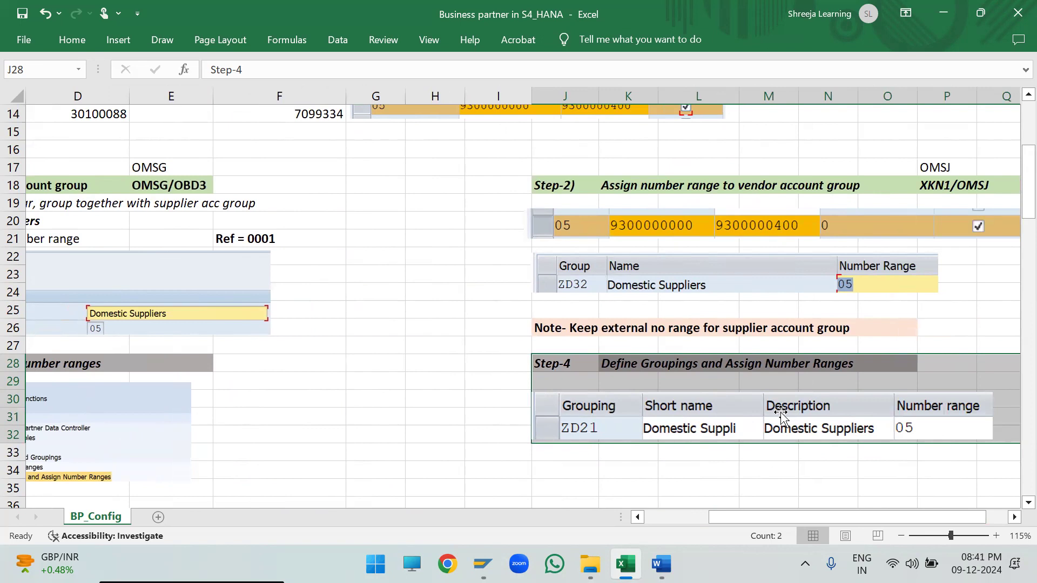
- Delete the old ZD21 grouping picture under Step-4
{"action": "left_click", "coordinate": [780, 453]}
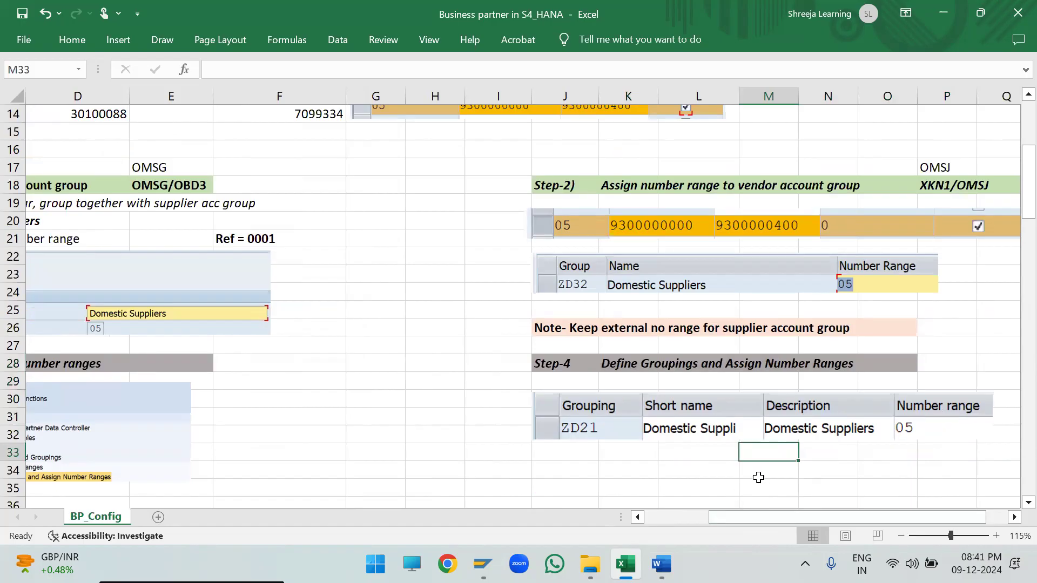
{"action": "left_click", "coordinate": [693, 435]}
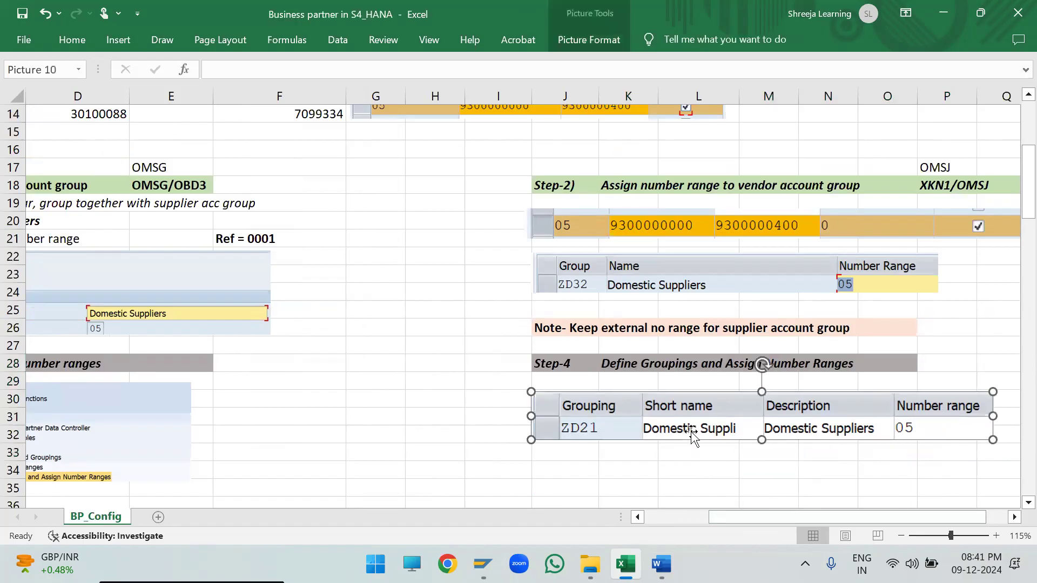
{"action": "key", "text": "Delete"}
- Switch to SAP, return from the number range intervals to the IMG structure, and open the Define Groupings and Assign Number Ranges activity
{"action": "key", "text": "alt+Tab"}
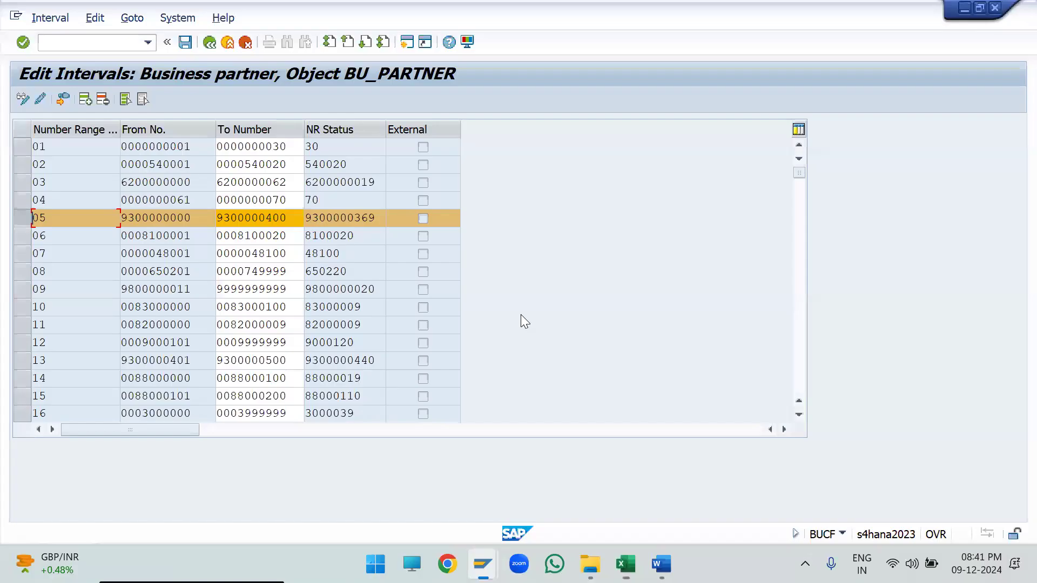
{"action": "left_click", "coordinate": [212, 49]}
{"action": "left_click", "coordinate": [210, 49]}
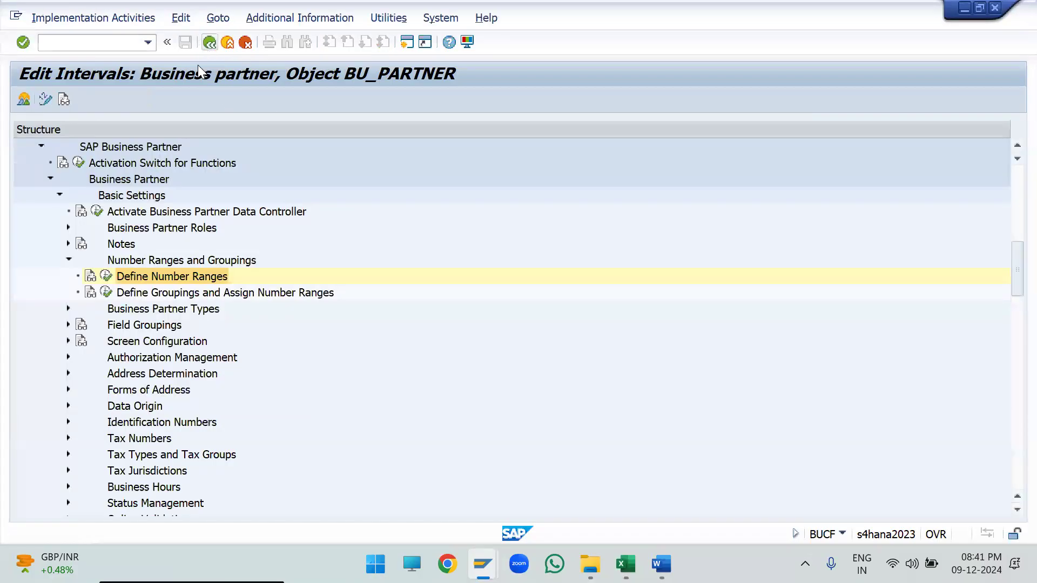
{"action": "left_click", "coordinate": [150, 297]}
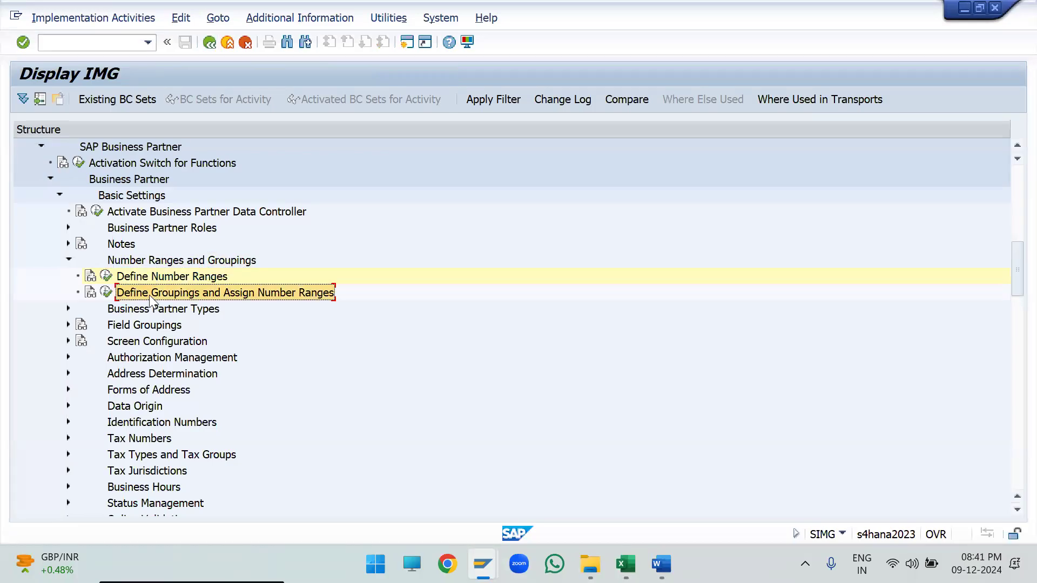
{"action": "left_click", "coordinate": [106, 294]}
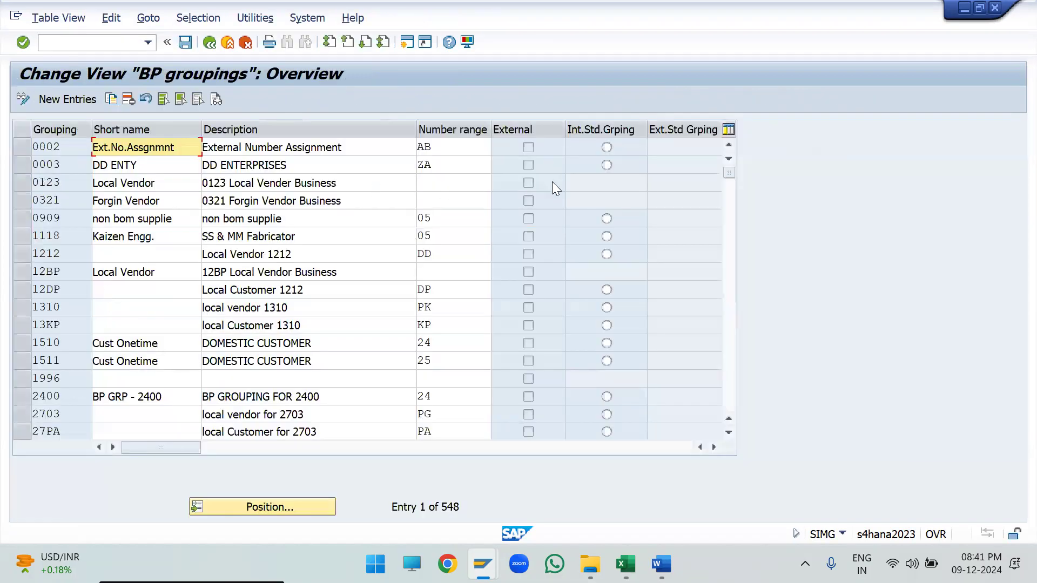
- Start a new BP grouping entry ZD32 with the short name Domestic Suppli
{"action": "left_click", "coordinate": [73, 97]}
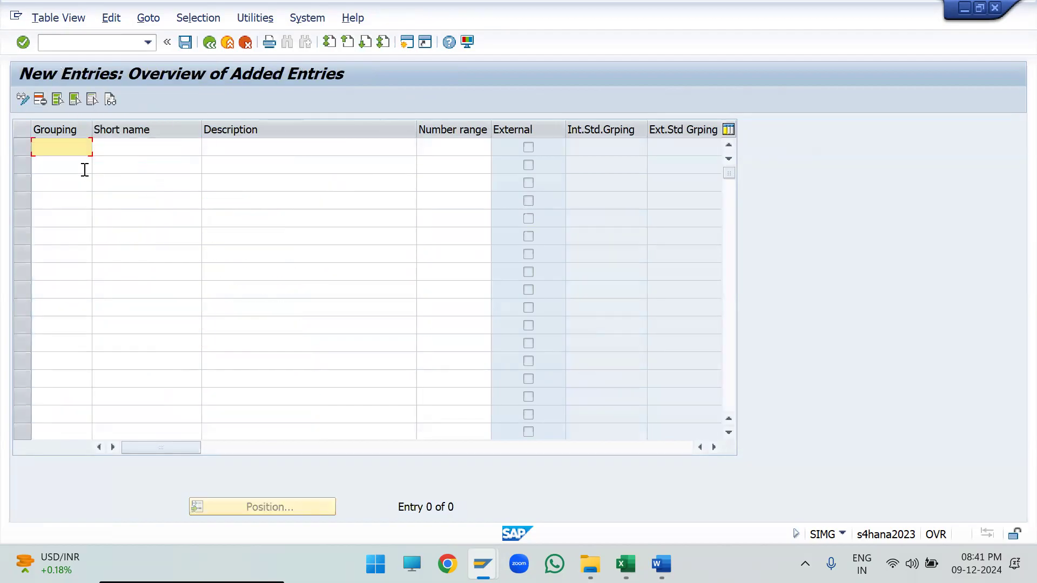
{"action": "type", "text": "zd32"}
{"action": "left_click", "coordinate": [131, 147]}
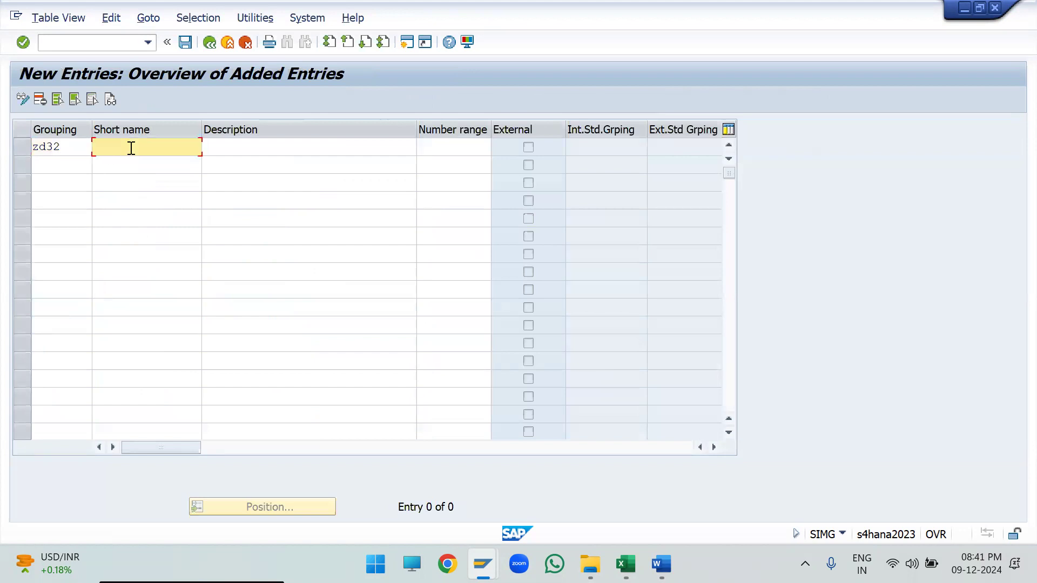
{"action": "key", "text": "Down"}
{"action": "key", "text": "Down"}
{"action": "key", "text": "Down"}
{"action": "key", "text": "Return"}
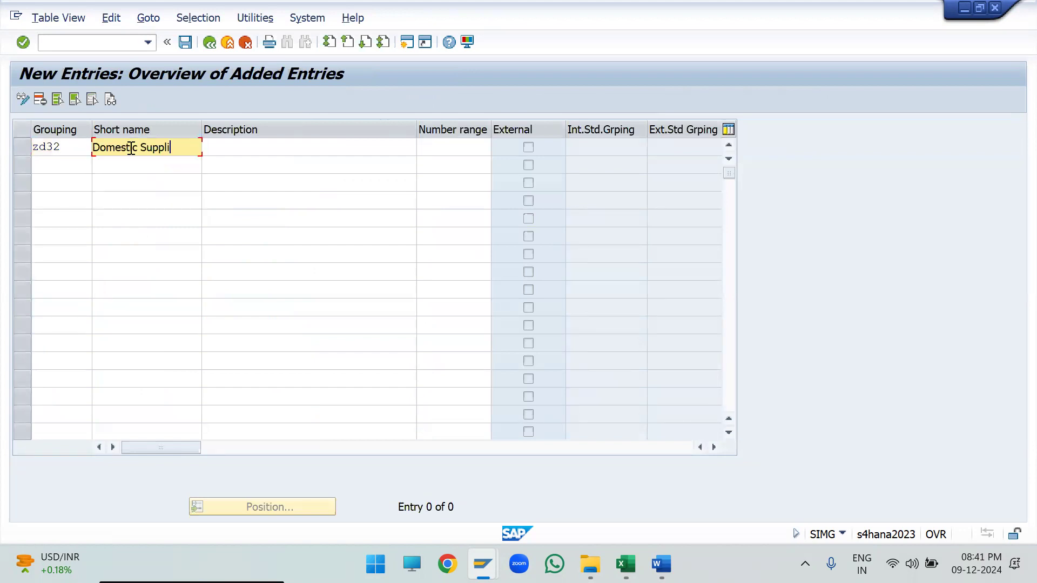
- Complete grouping ZD32 with the description Domestic Suppliers and number range 05
{"action": "key", "text": "Tab"}
{"action": "key", "text": "Down"}
{"action": "key", "text": "Down"}
{"action": "key", "text": "Down"}
{"action": "key", "text": "Return"}
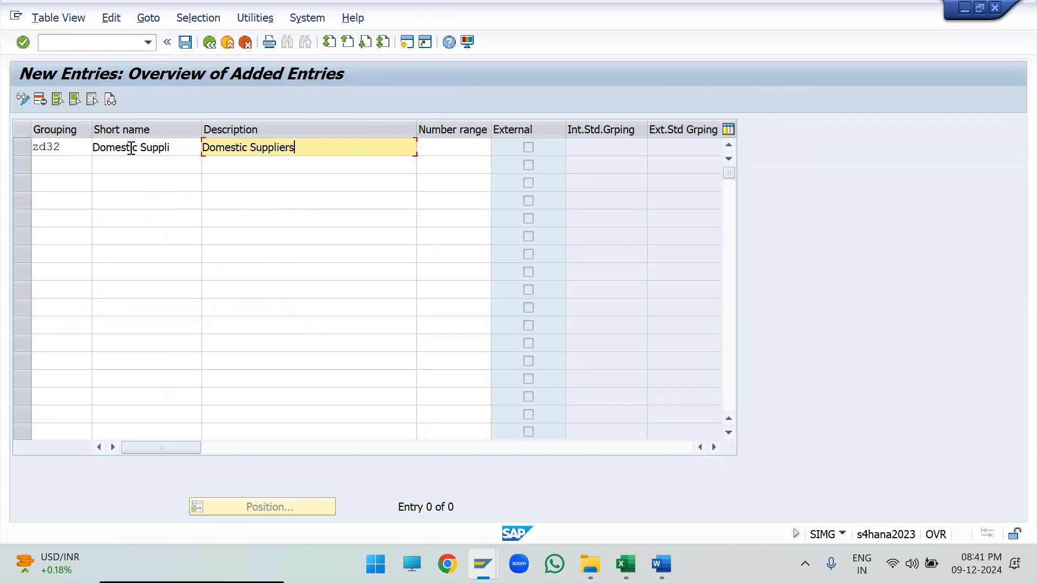
{"action": "key", "text": "Tab"}
{"action": "type", "text": "05"}
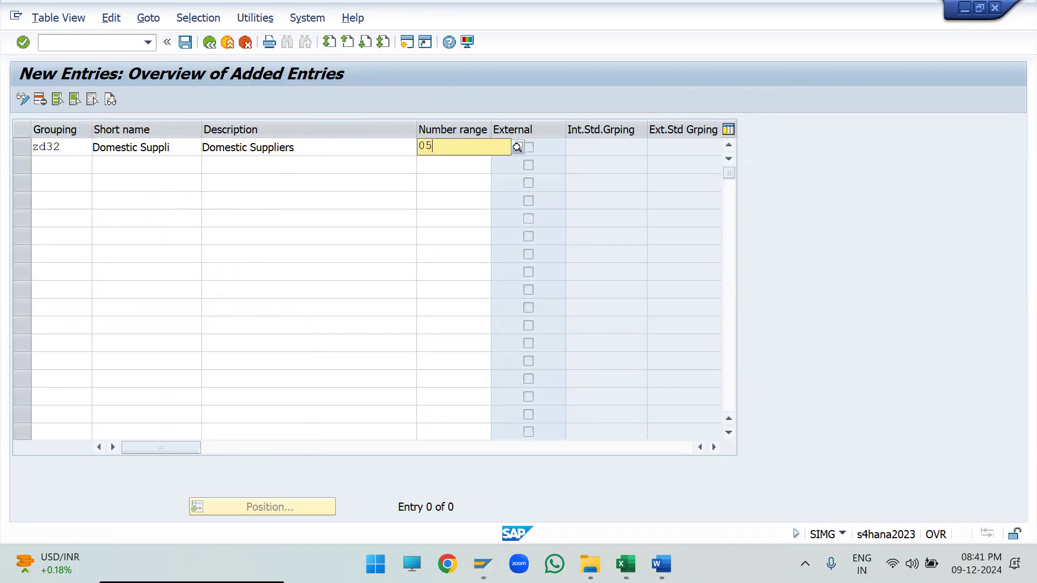
{"action": "key", "text": "Return"}
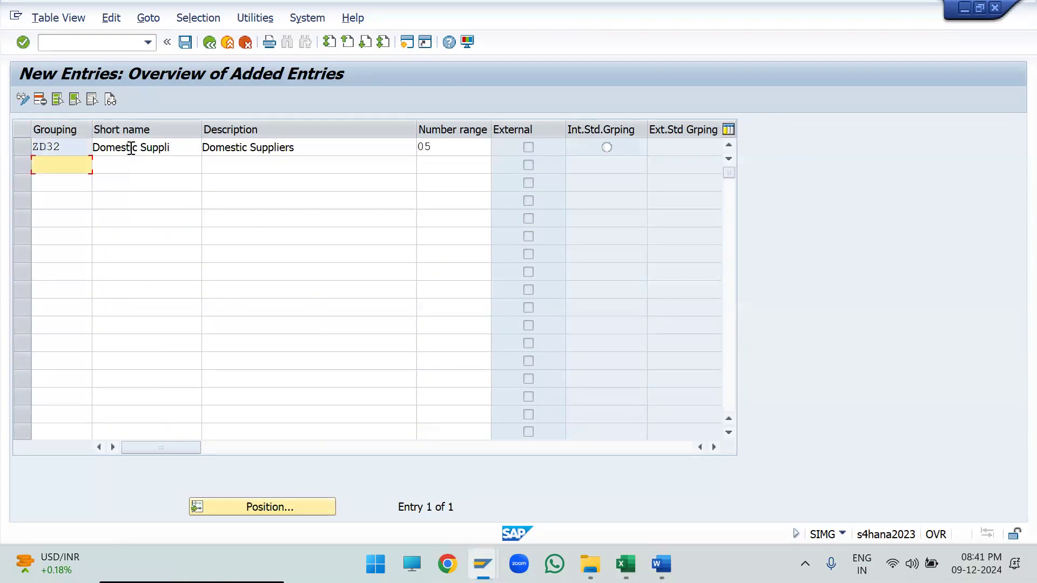
- Narrow the Description and Short name columns, and capture a screen snip of the ZD32 row with headers from Grouping to Number range
{"action": "left_click_drag", "start_coordinate": [417, 134], "coordinate": [325, 146]}
{"action": "left_click_drag", "start_coordinate": [200, 132], "coordinate": [188, 136]}
{"action": "left_click", "coordinate": [301, 272]}
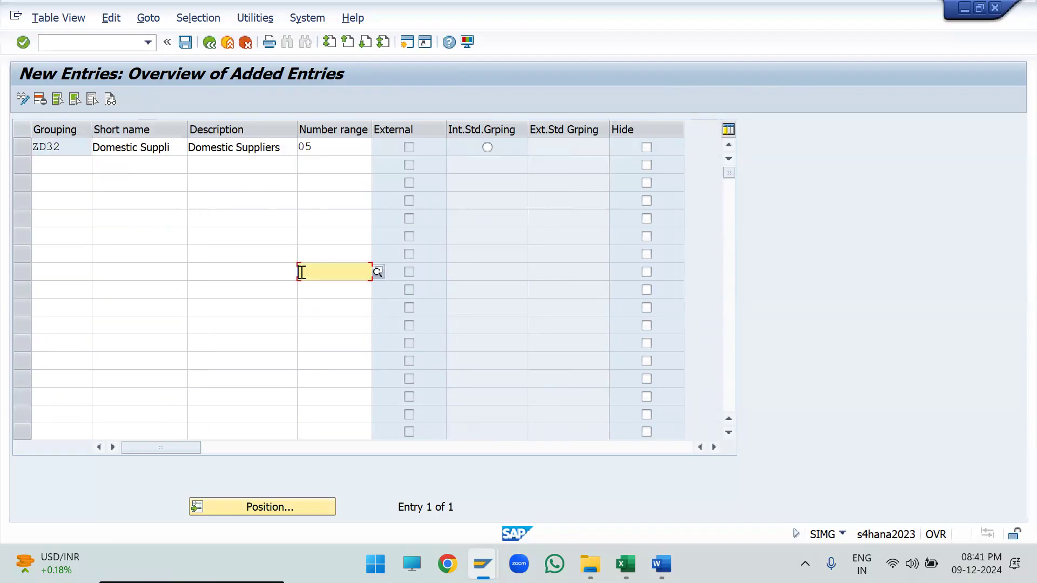
{"action": "key", "text": "super+shift+s"}
{"action": "left_click_drag", "start_coordinate": [13, 119], "coordinate": [370, 154]}
- Switch to the Excel workbook, paste the ZD32 grouping capture under Step-4, and shrink it to line up beneath the heading
{"action": "key", "text": "alt+Tab"}
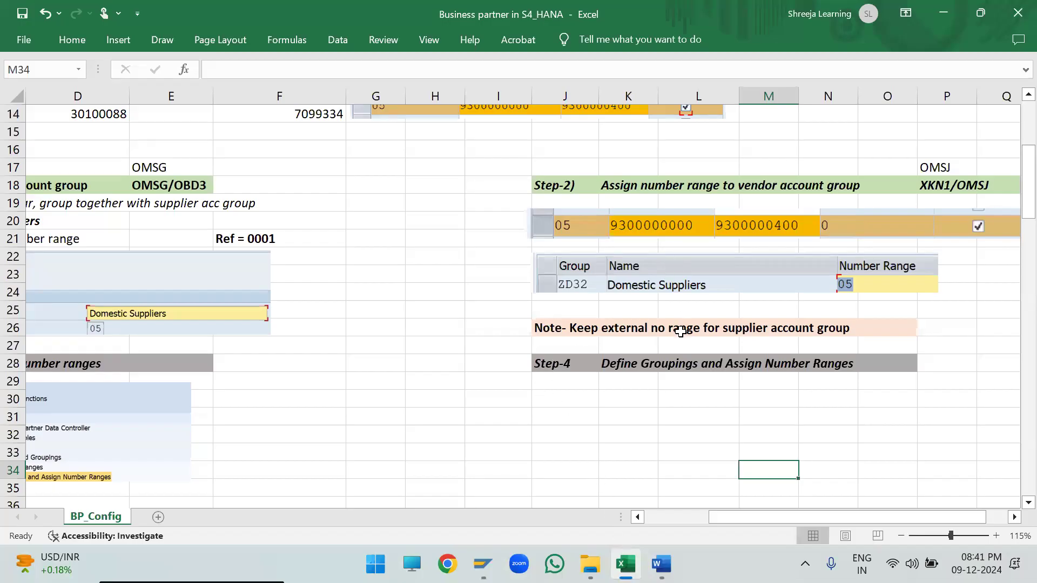
{"action": "left_click", "coordinate": [649, 285]}
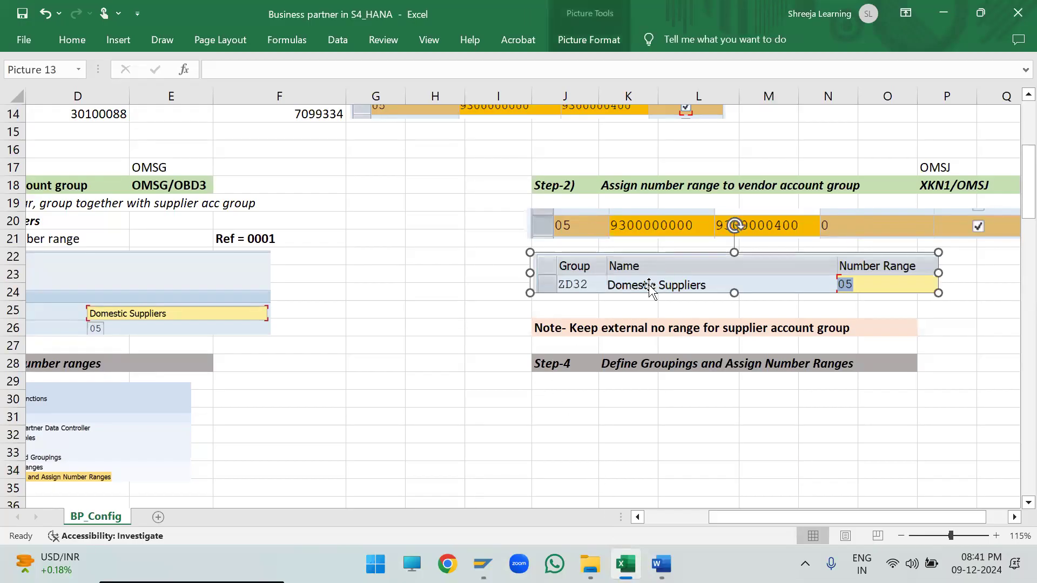
{"action": "scroll", "coordinate": [649, 286], "scroll_direction": "down", "scroll_amount": 2}
{"action": "left_click", "coordinate": [553, 297]}
{"action": "key", "text": "ctrl+v"}
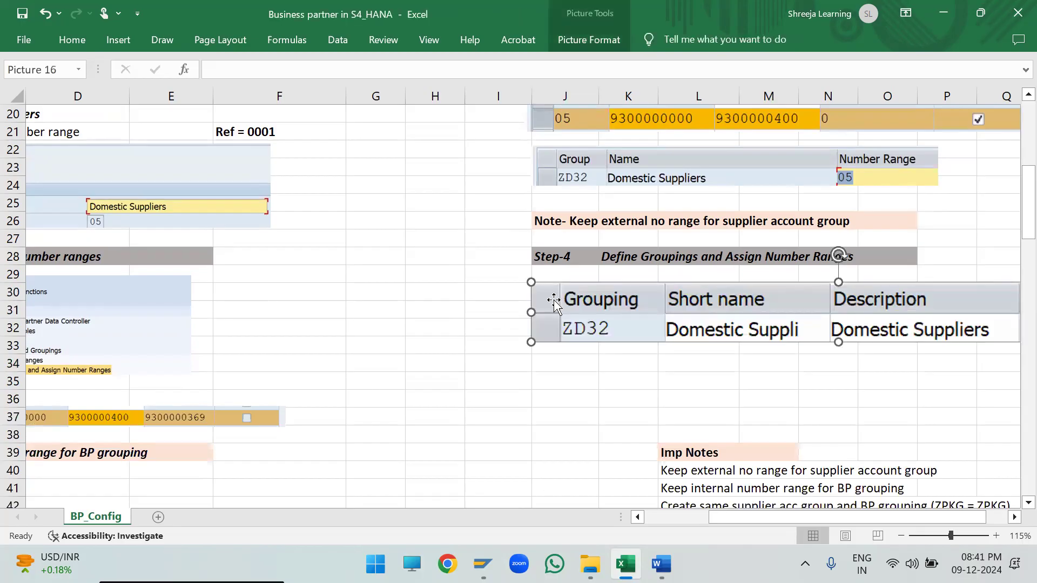
{"action": "left_click_drag", "start_coordinate": [531, 281], "coordinate": [748, 304]}
{"action": "left_click_drag", "start_coordinate": [869, 328], "coordinate": [652, 309]}
{"action": "left_click", "coordinate": [663, 361]}
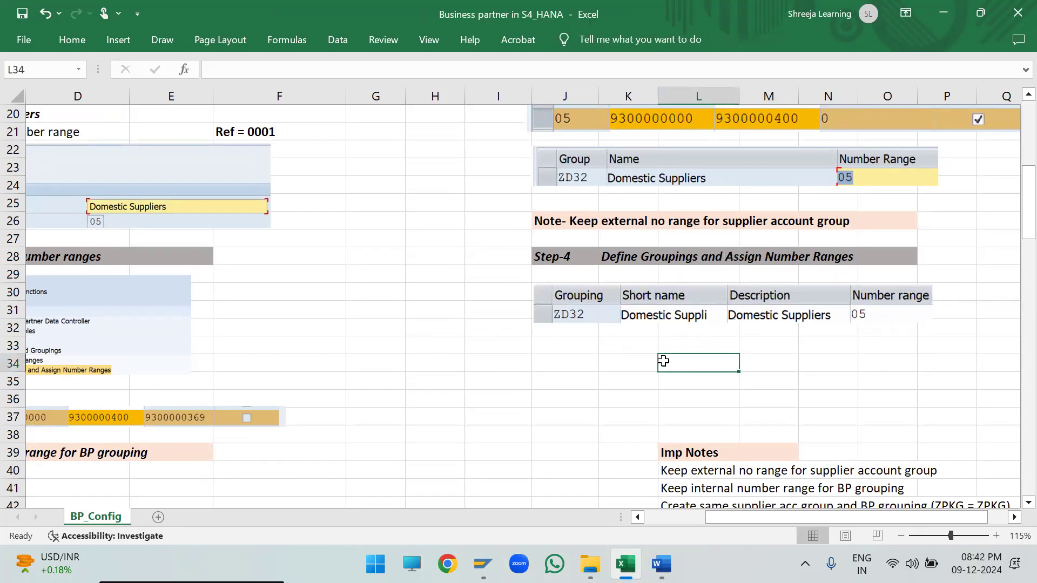
- Save the new ZD32 grouping in SAP and go back to the IMG structure
{"action": "key", "text": "alt+Tab"}
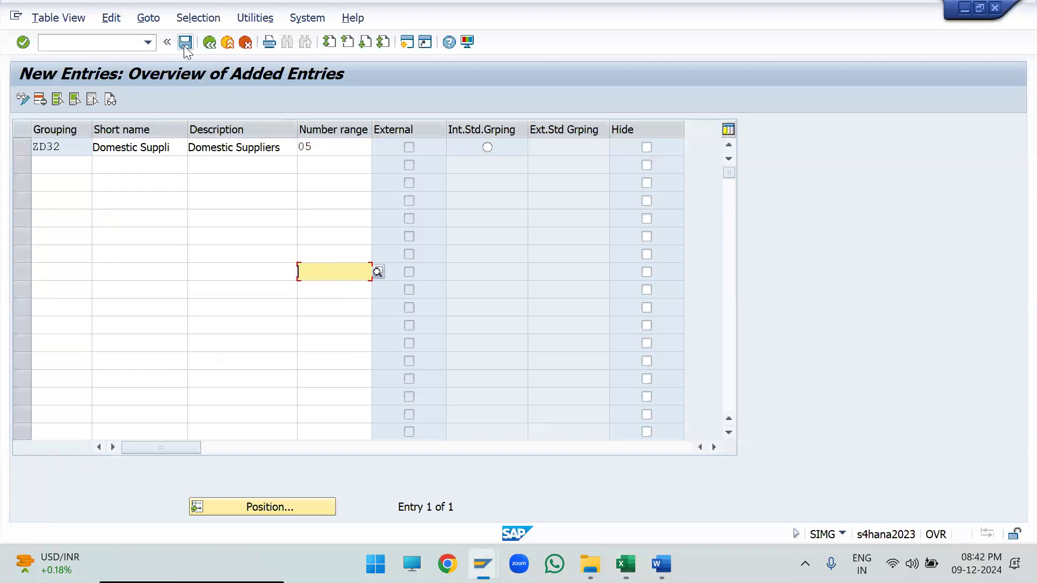
{"action": "left_click", "coordinate": [185, 45]}
{"action": "key", "text": "Return"}
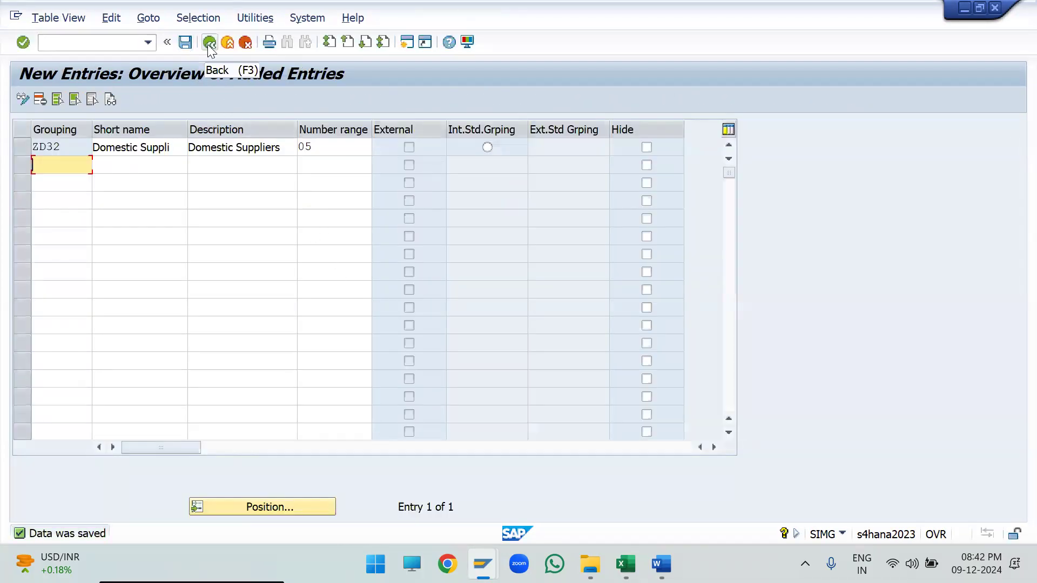
{"action": "left_click", "coordinate": [209, 43]}
{"action": "left_click", "coordinate": [209, 43]}
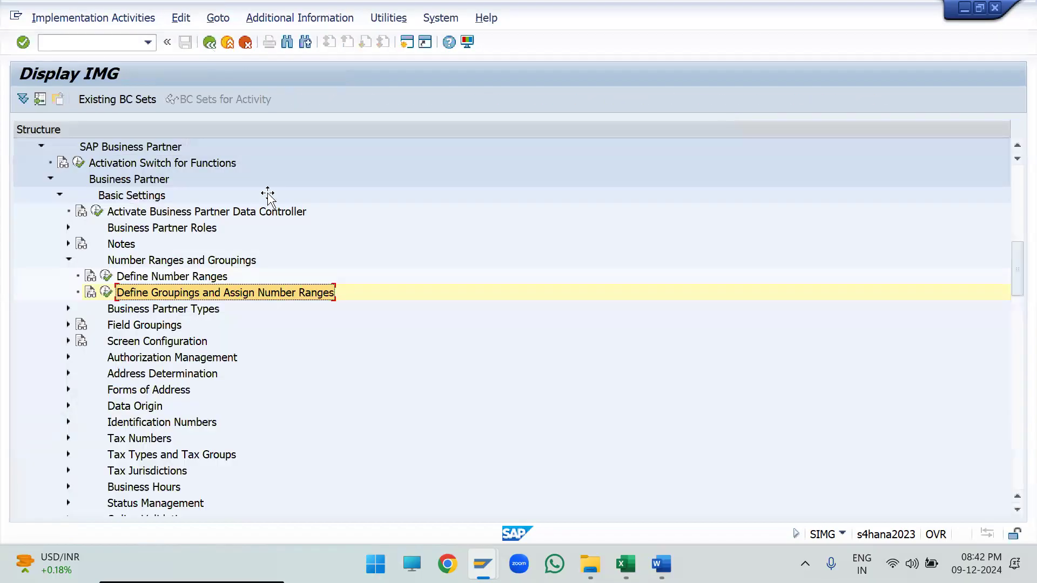
- Switch to the Excel notes and highlight the Step-3 number range block and the Step-4 grouping block for review
{"action": "key", "text": "alt+Tab"}
{"action": "left_click", "coordinate": [654, 518]}
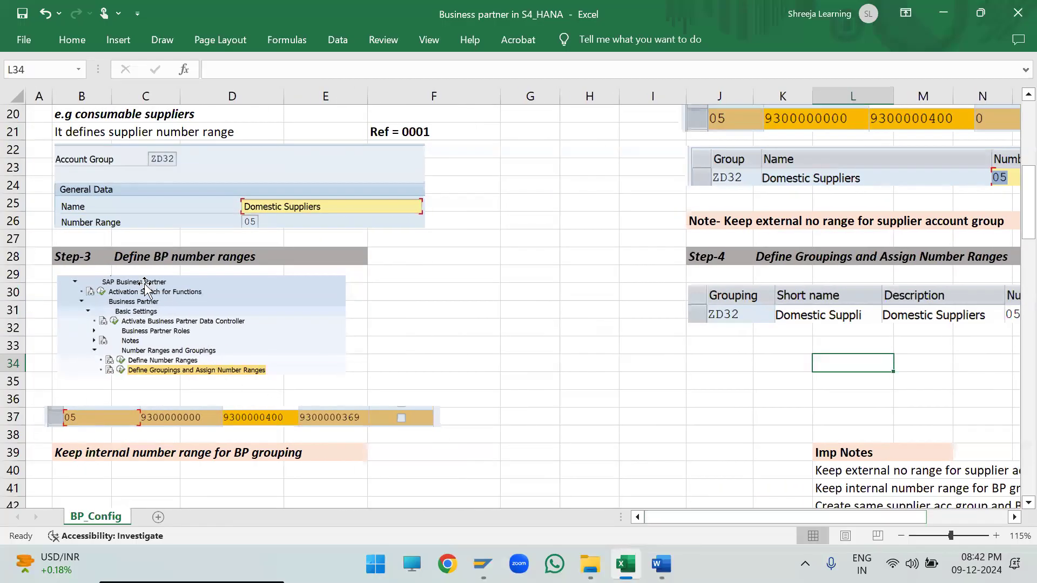
{"action": "left_click_drag", "start_coordinate": [81, 257], "coordinate": [395, 418]}
{"action": "left_click_drag", "start_coordinate": [709, 258], "coordinate": [869, 351]}
{"action": "left_click", "coordinate": [671, 518]}
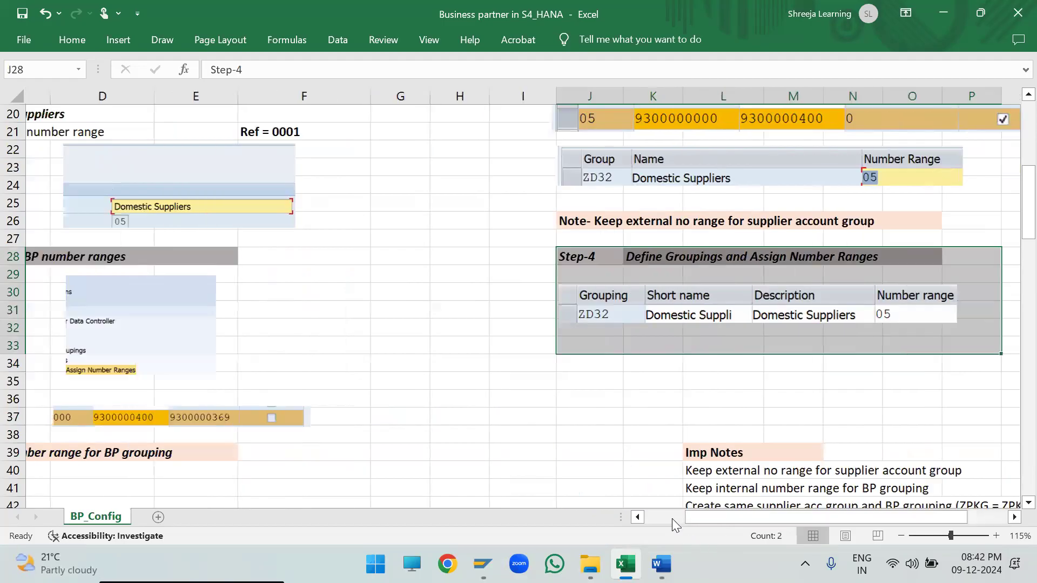
{"action": "left_click", "coordinate": [672, 518]}
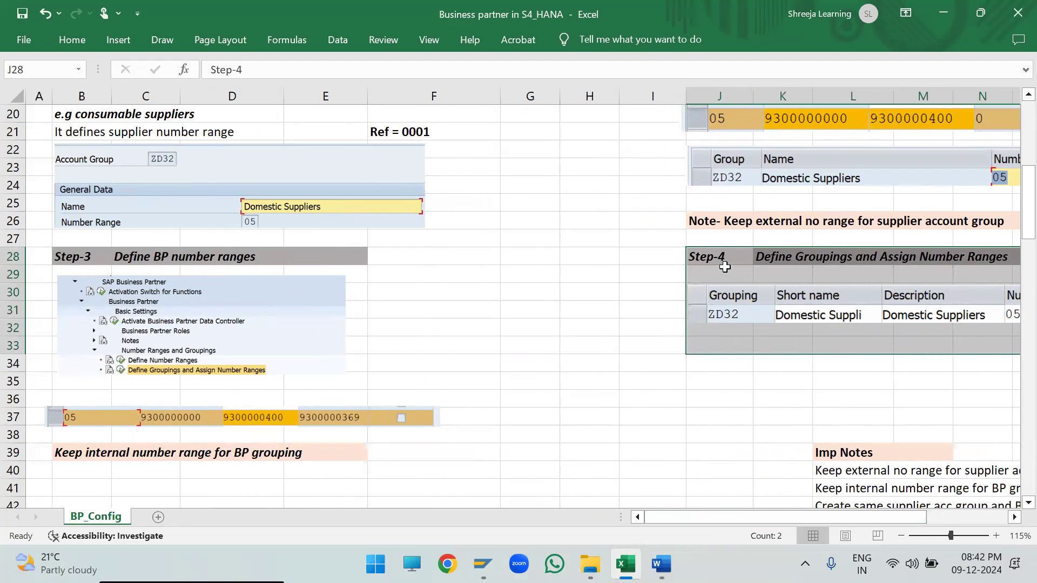
- Highlight the Step-5 block on linking grouping and account group, including its ZD21 assignment table
{"action": "scroll", "coordinate": [227, 318], "scroll_direction": "down", "scroll_amount": 2}
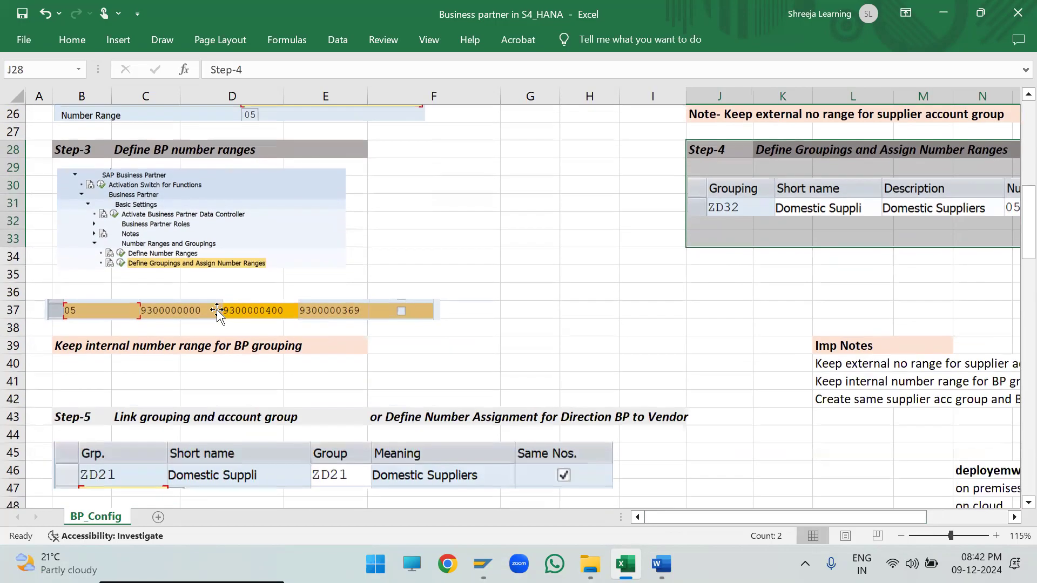
{"action": "left_click_drag", "start_coordinate": [218, 312], "coordinate": [216, 305]}
{"action": "scroll", "coordinate": [226, 324], "scroll_direction": "down", "scroll_amount": 2}
{"action": "left_click_drag", "start_coordinate": [76, 312], "coordinate": [669, 381]}
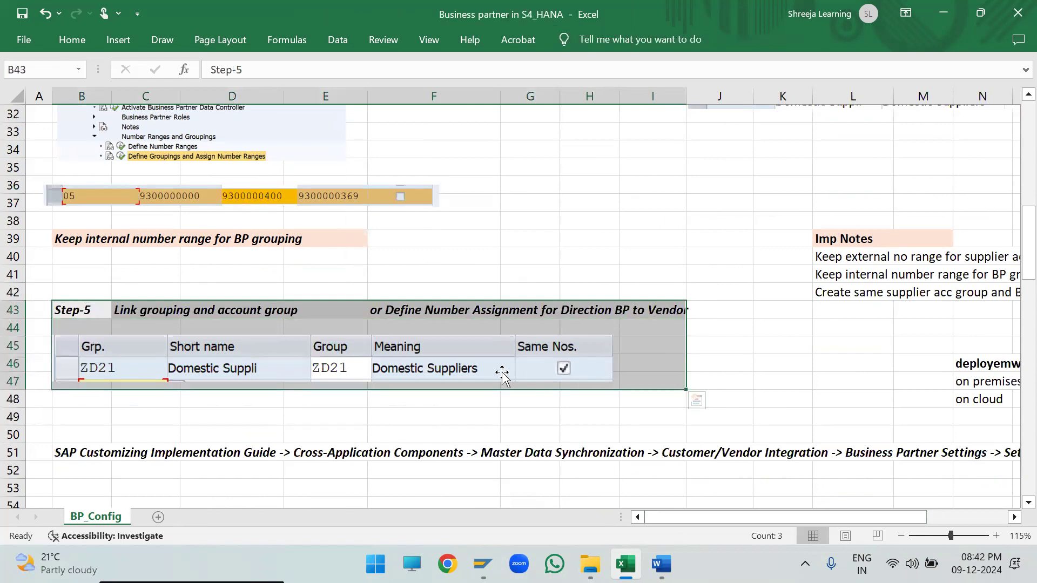
{"action": "left_click_drag", "start_coordinate": [497, 371], "coordinate": [502, 369]}
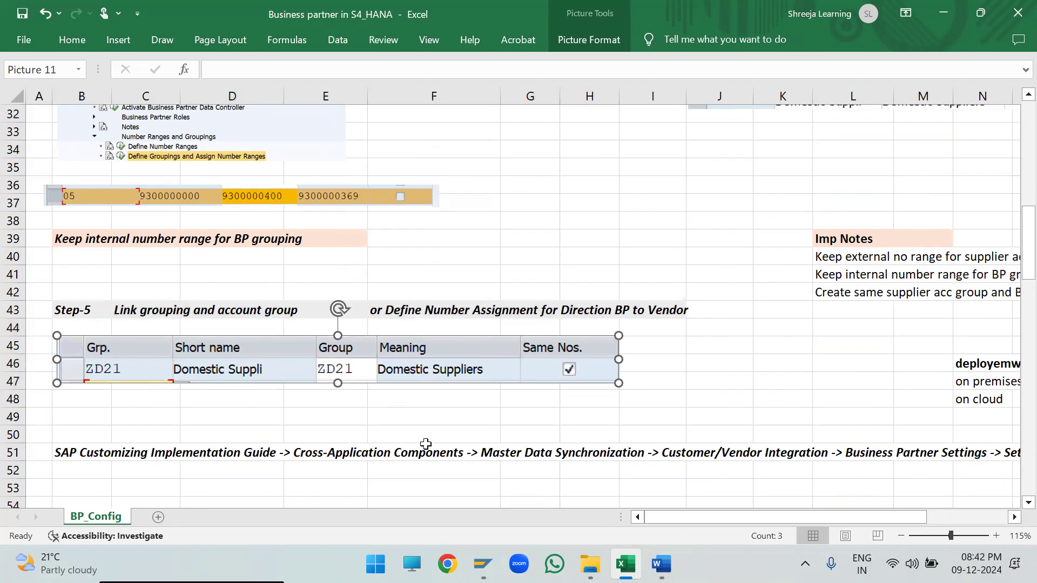
- Switch to the SAP Display IMG window, collapse the SAP Business Partner node, and bring Master Data Synchronization into view
{"action": "mouse_move", "coordinate": [482, 564]}
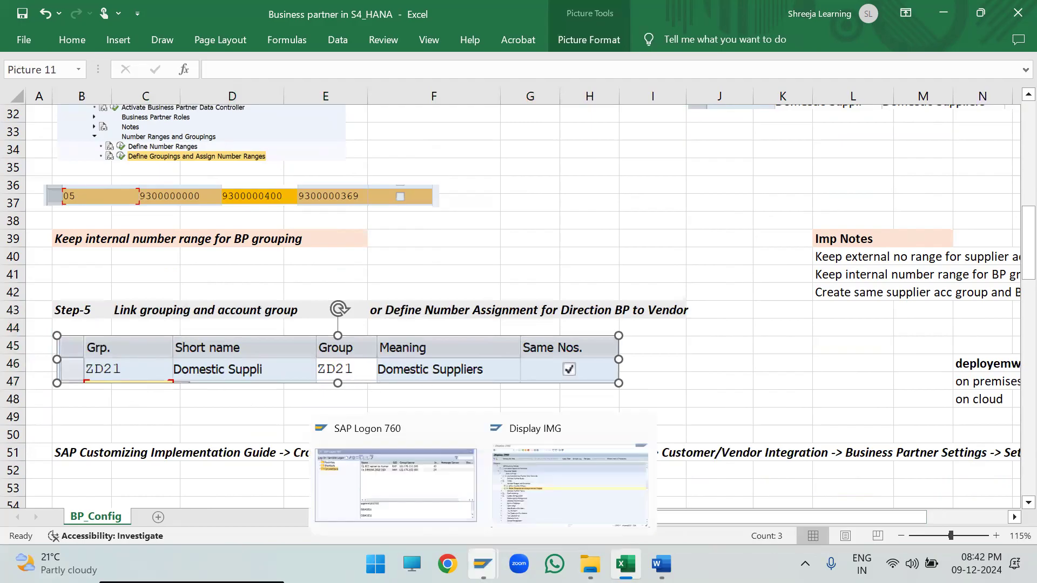
{"action": "left_click", "coordinate": [548, 483]}
{"action": "scroll", "coordinate": [56, 184], "scroll_direction": "up", "scroll_amount": 5}
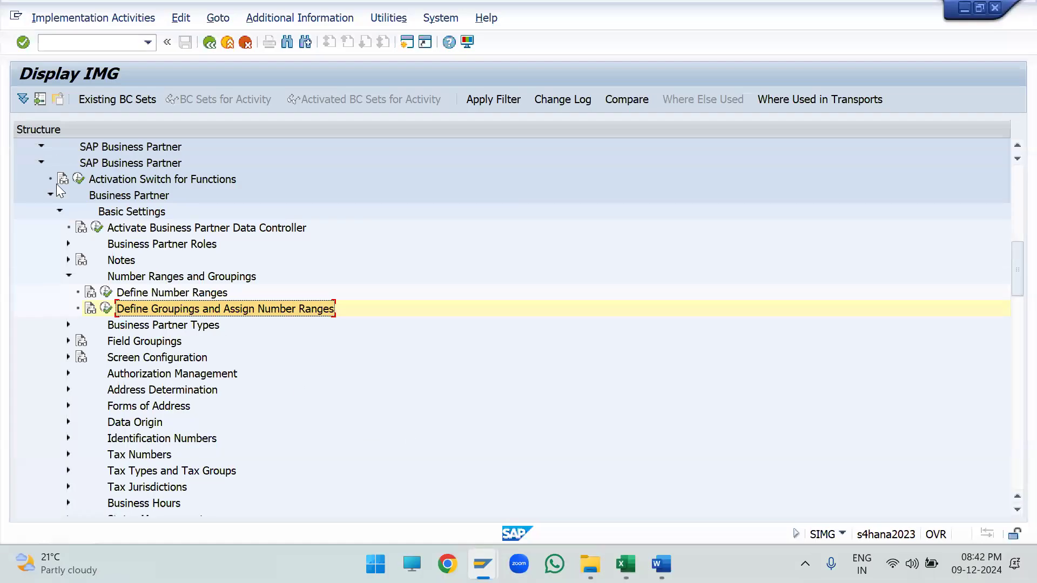
{"action": "scroll", "coordinate": [61, 199], "scroll_direction": "up", "scroll_amount": 4}
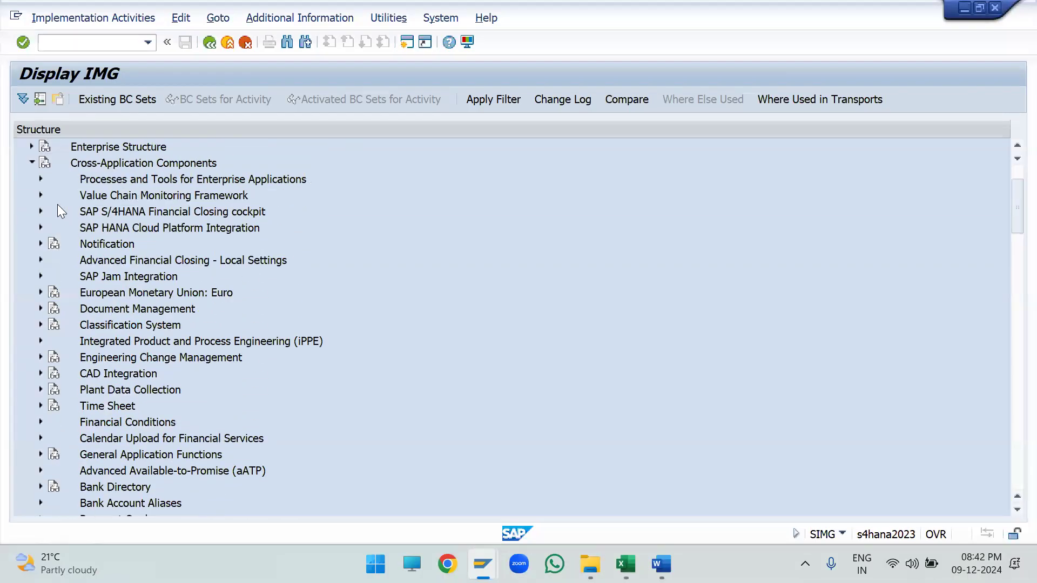
{"action": "scroll", "coordinate": [57, 258], "scroll_direction": "down", "scroll_amount": 3}
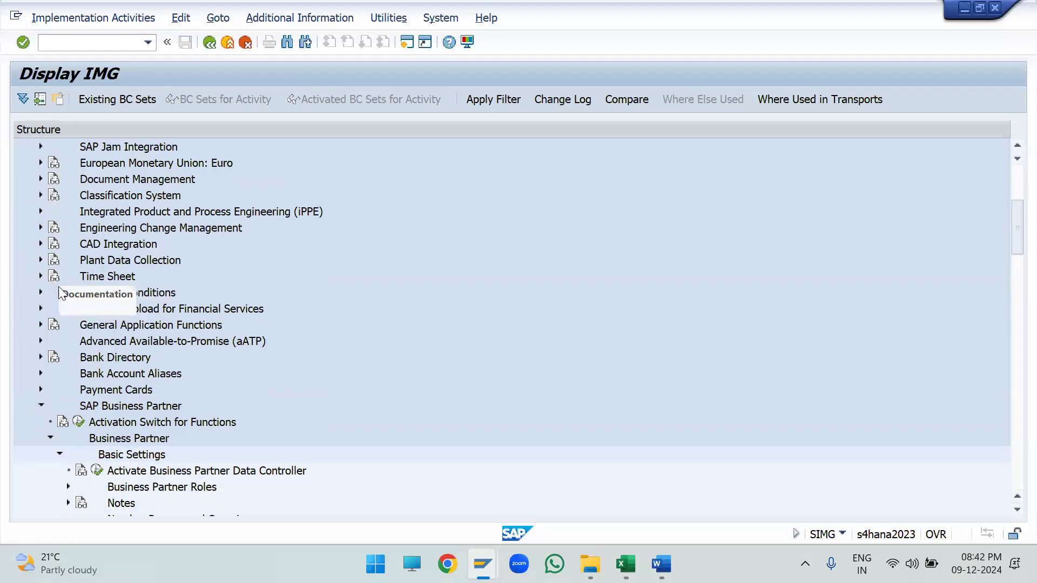
{"action": "left_click", "coordinate": [40, 406]}
{"action": "scroll", "coordinate": [65, 405], "scroll_direction": "down", "scroll_amount": 3}
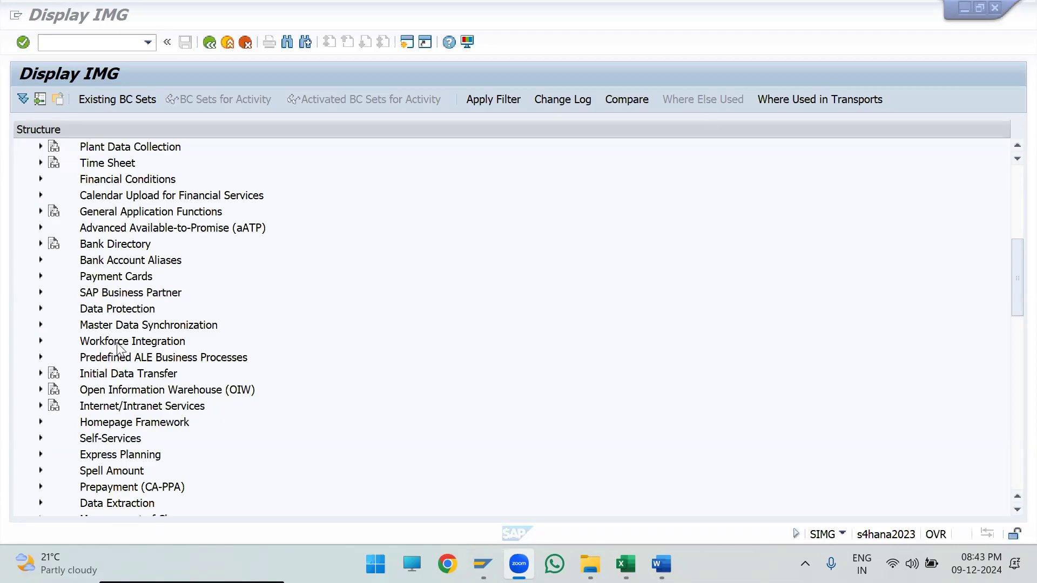
- Expand Master Data Synchronization in the IMG structure down through Customer/Vendor Integration to the Business Partner Settings subnodes
{"action": "left_click", "coordinate": [130, 327]}
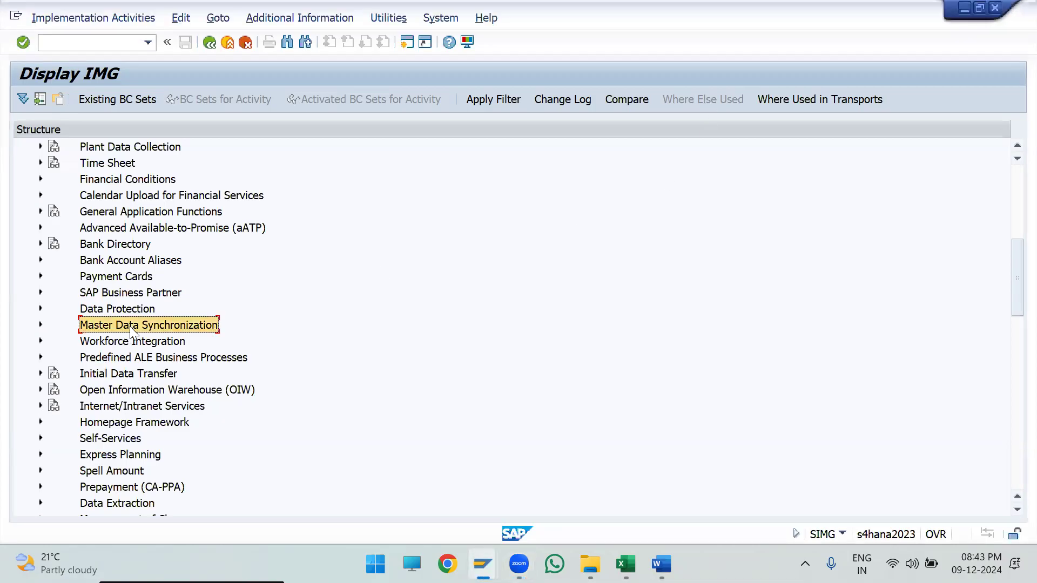
{"action": "left_click", "coordinate": [41, 325]}
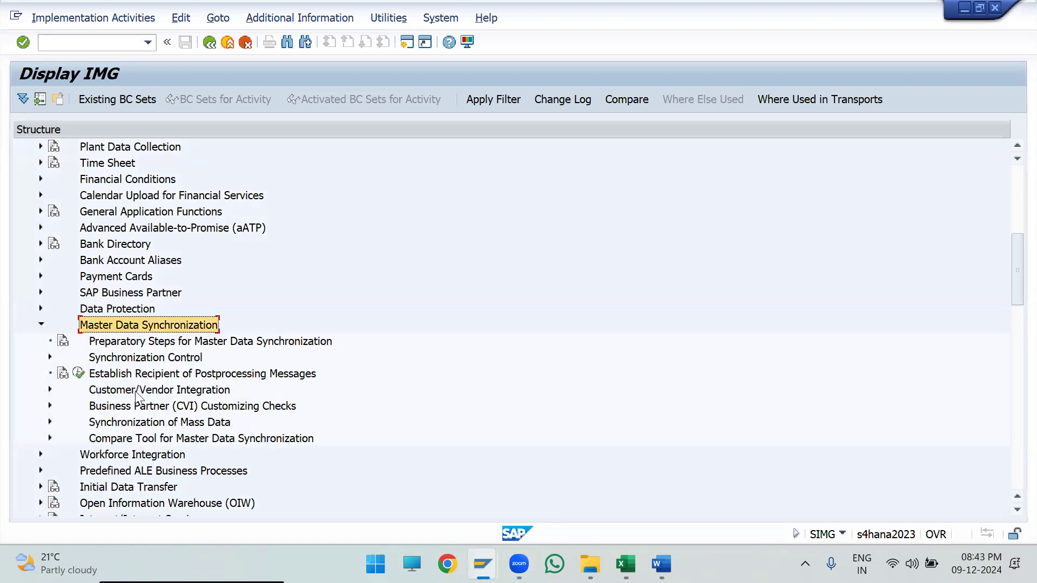
{"action": "left_click", "coordinate": [94, 393]}
{"action": "left_click", "coordinate": [50, 391]}
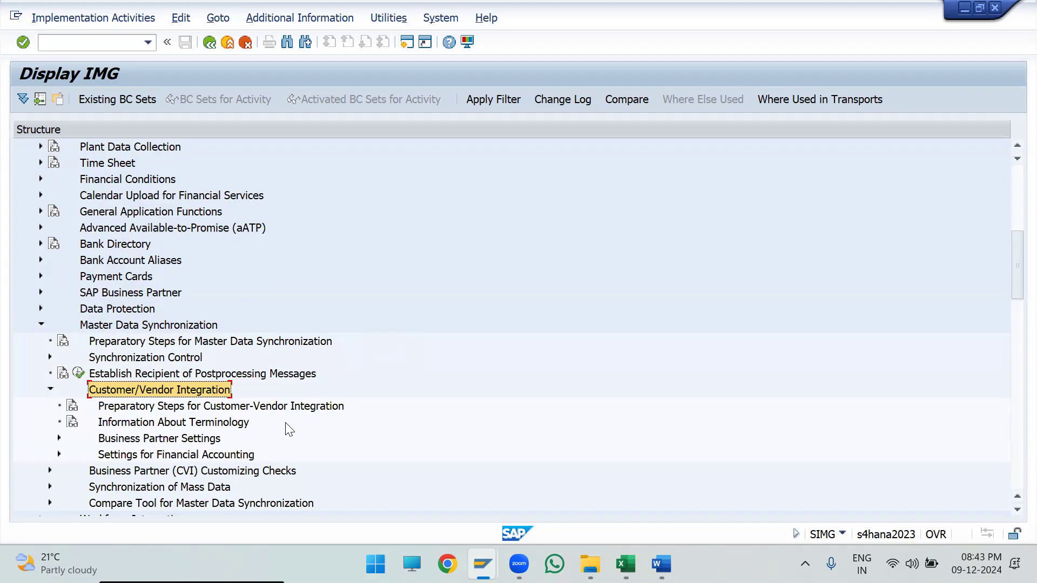
{"action": "scroll", "coordinate": [189, 390], "scroll_direction": "down", "scroll_amount": 2}
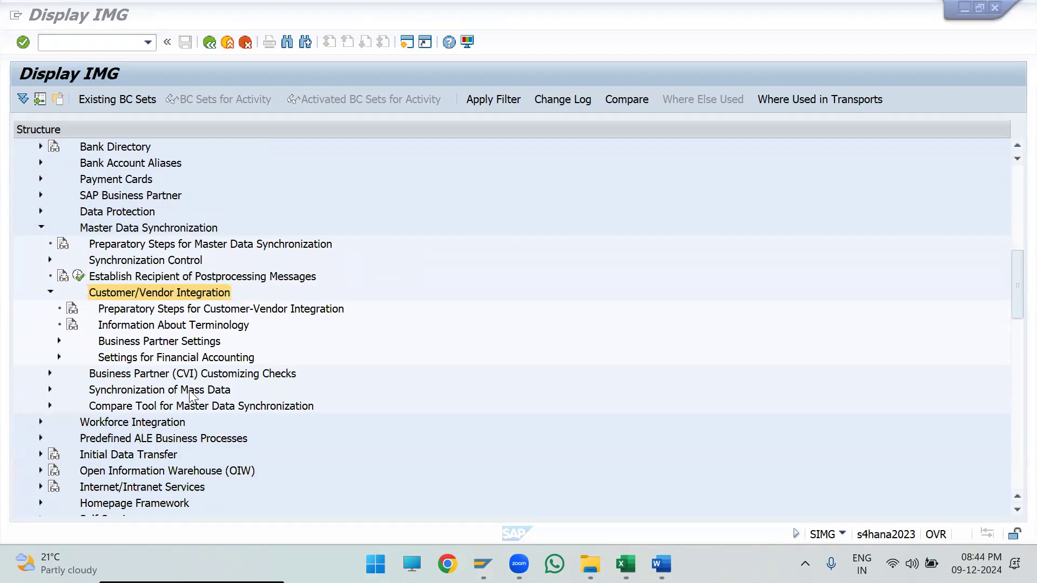
{"action": "left_click", "coordinate": [202, 346]}
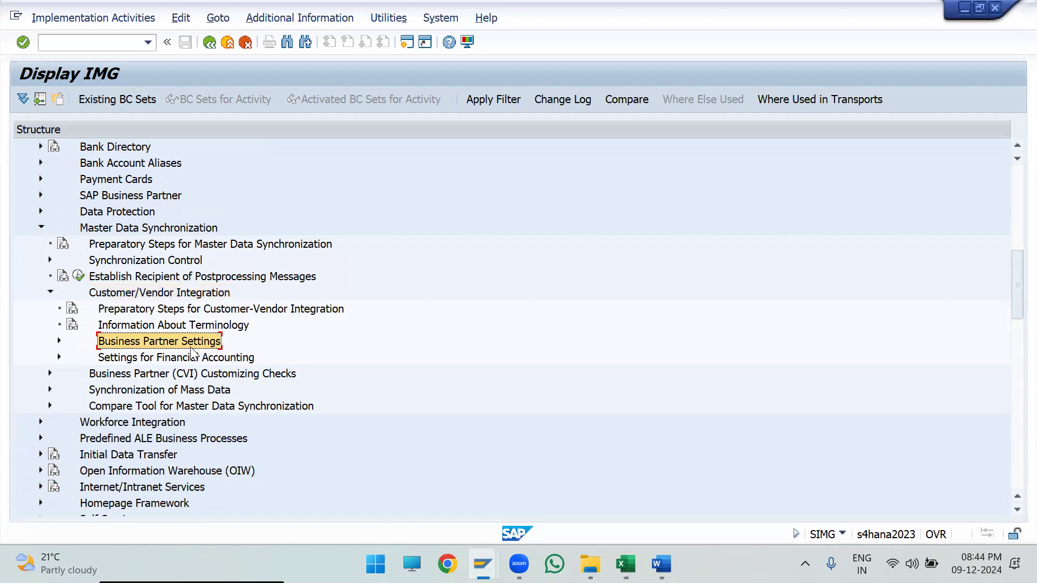
{"action": "left_click", "coordinate": [57, 342]}
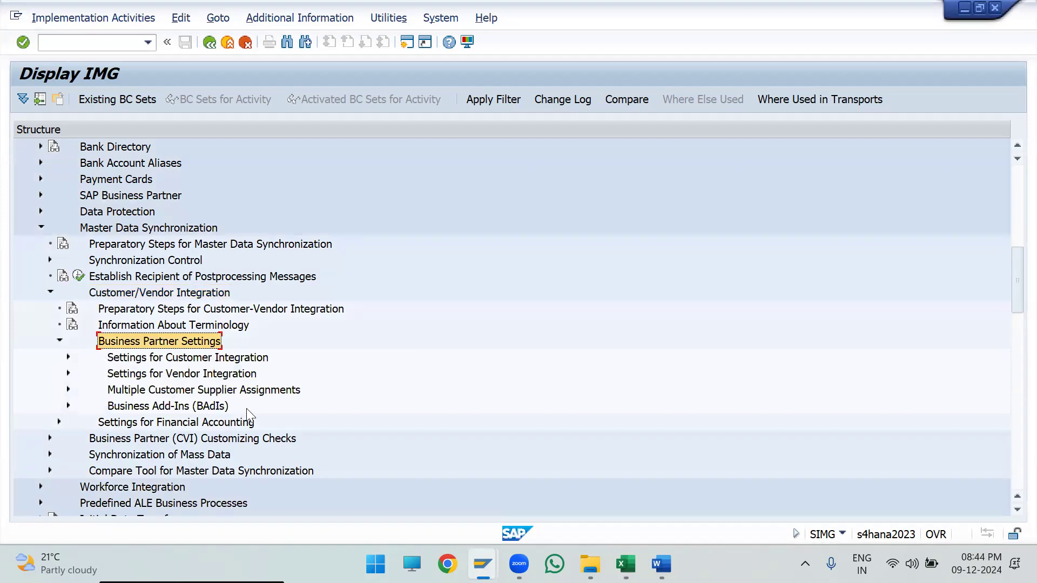
- Expand Settings for Vendor Integration and its Assign Keys node under Field Assignment for Vendor Integration
{"action": "left_click", "coordinate": [187, 359]}
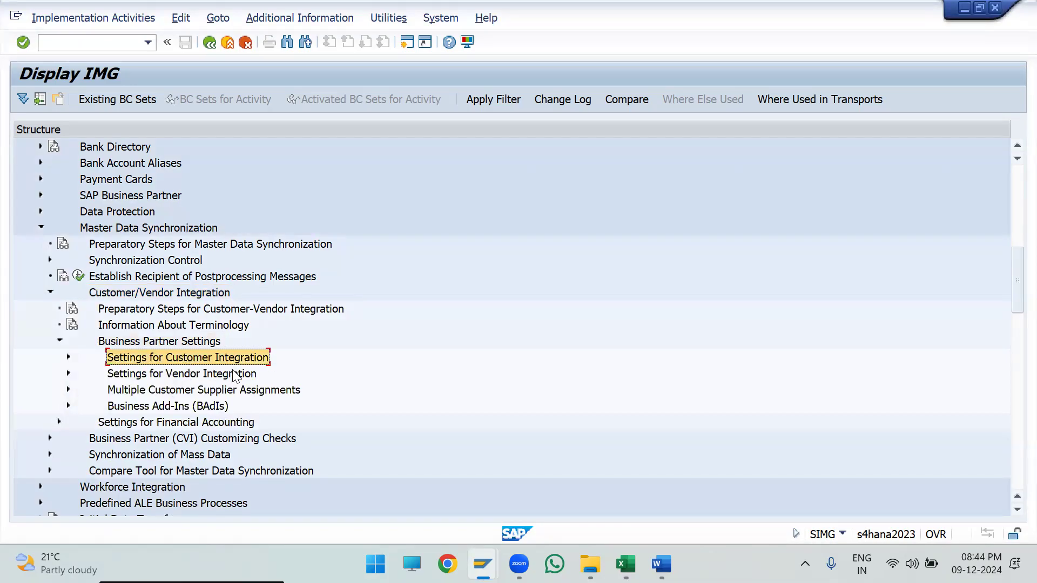
{"action": "left_click", "coordinate": [225, 377]}
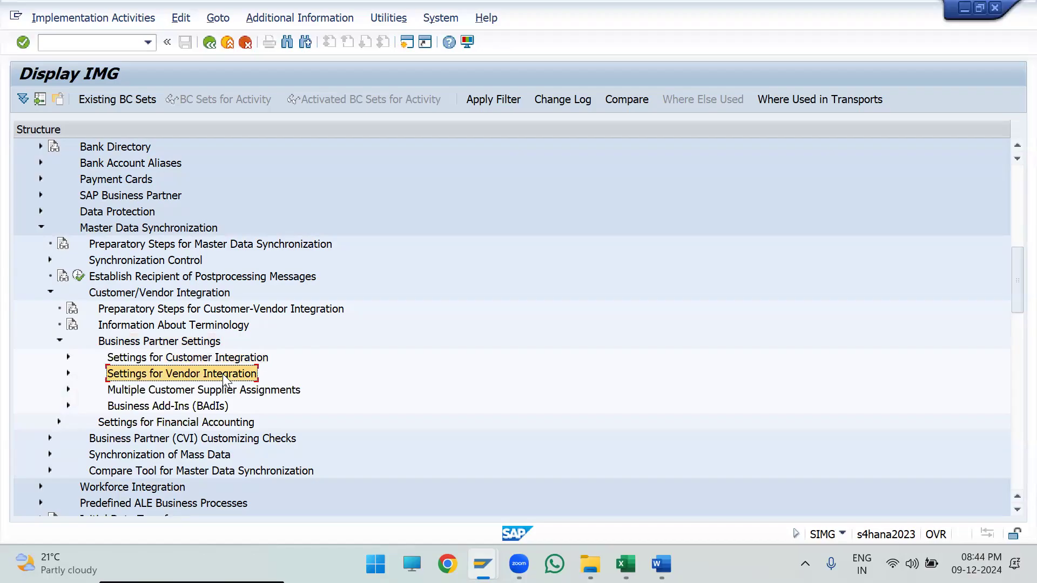
{"action": "left_click", "coordinate": [210, 360]}
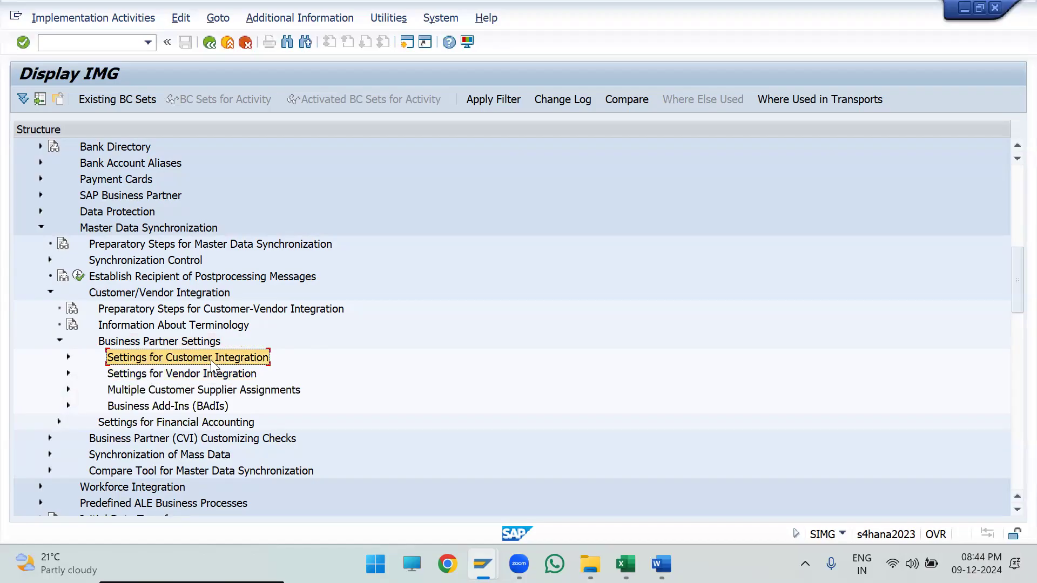
{"action": "left_click", "coordinate": [176, 375]}
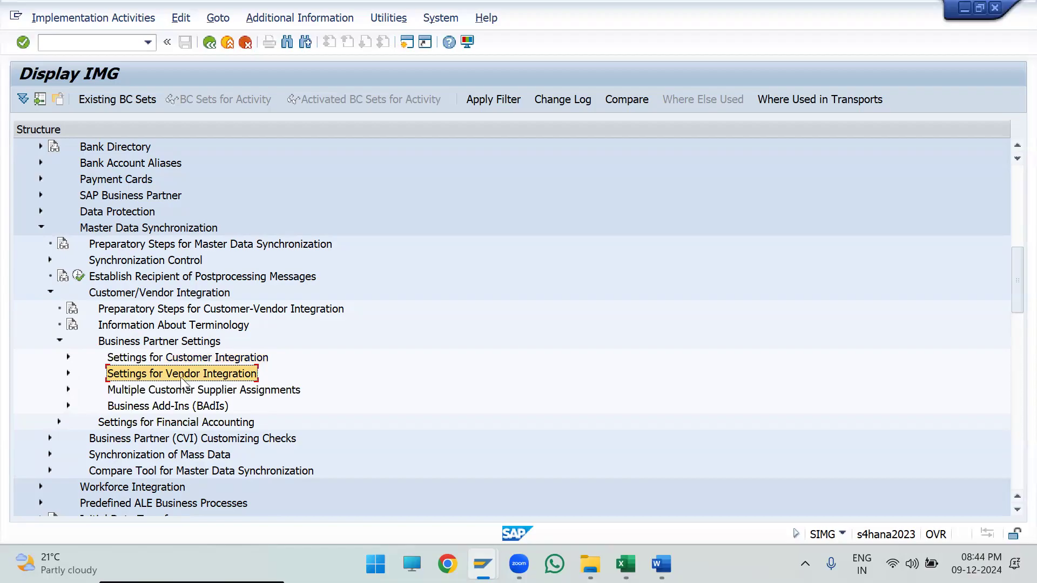
{"action": "left_click", "coordinate": [180, 359]}
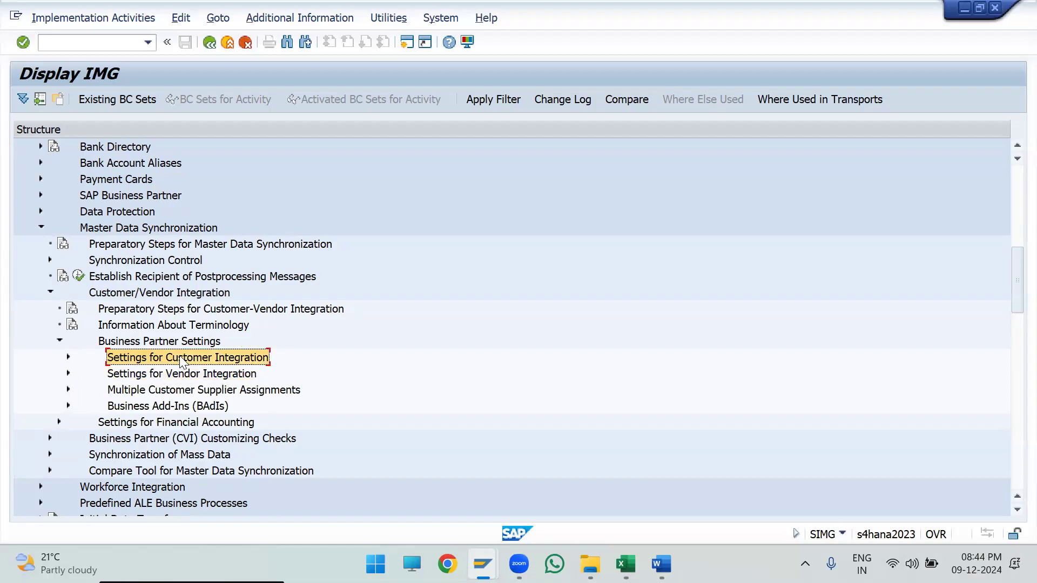
{"action": "left_click", "coordinate": [68, 373]}
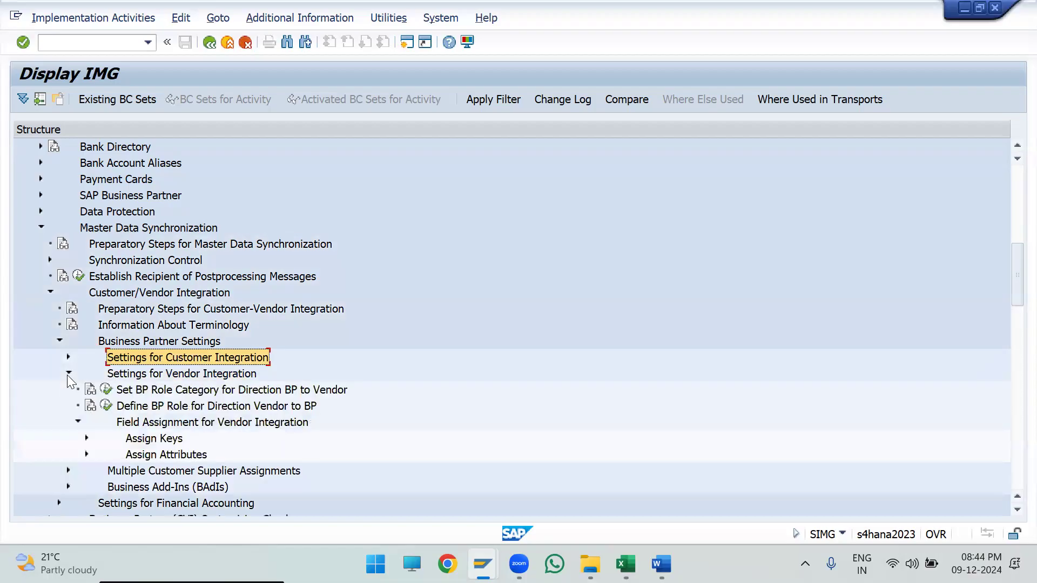
{"action": "scroll", "coordinate": [76, 394], "scroll_direction": "down", "scroll_amount": 2}
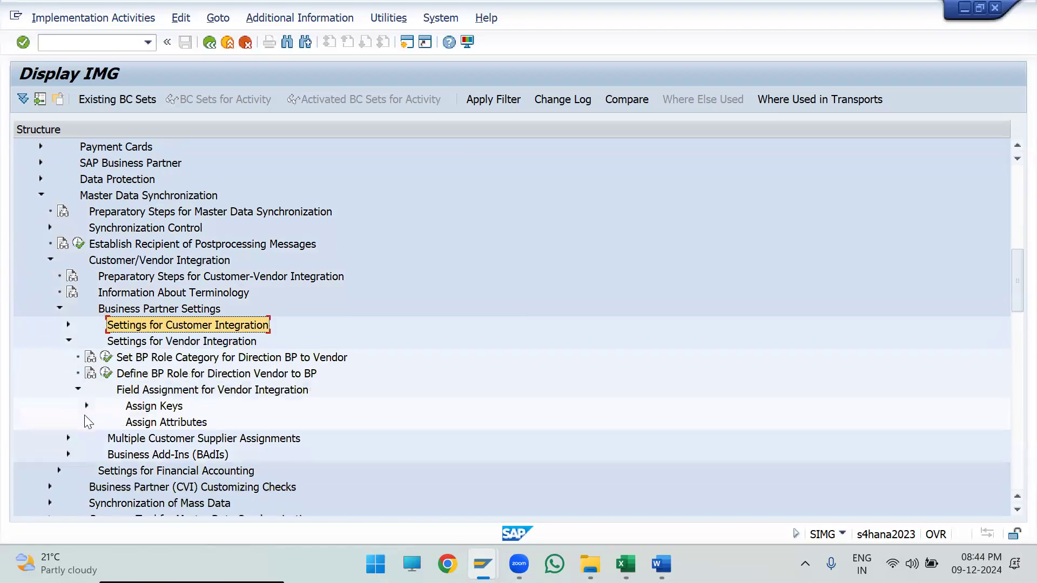
{"action": "left_click", "coordinate": [142, 391]}
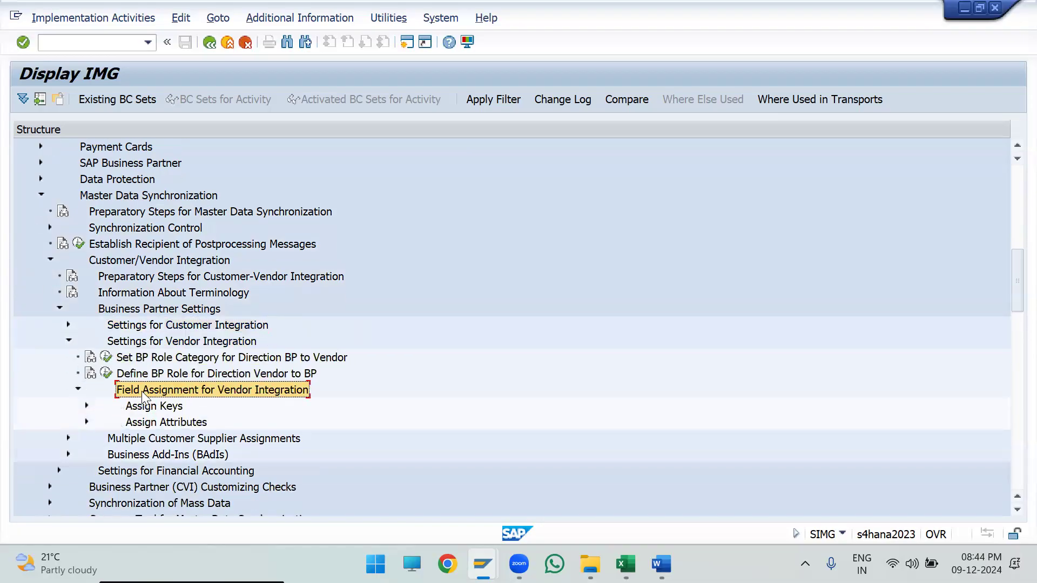
{"action": "left_click", "coordinate": [147, 407]}
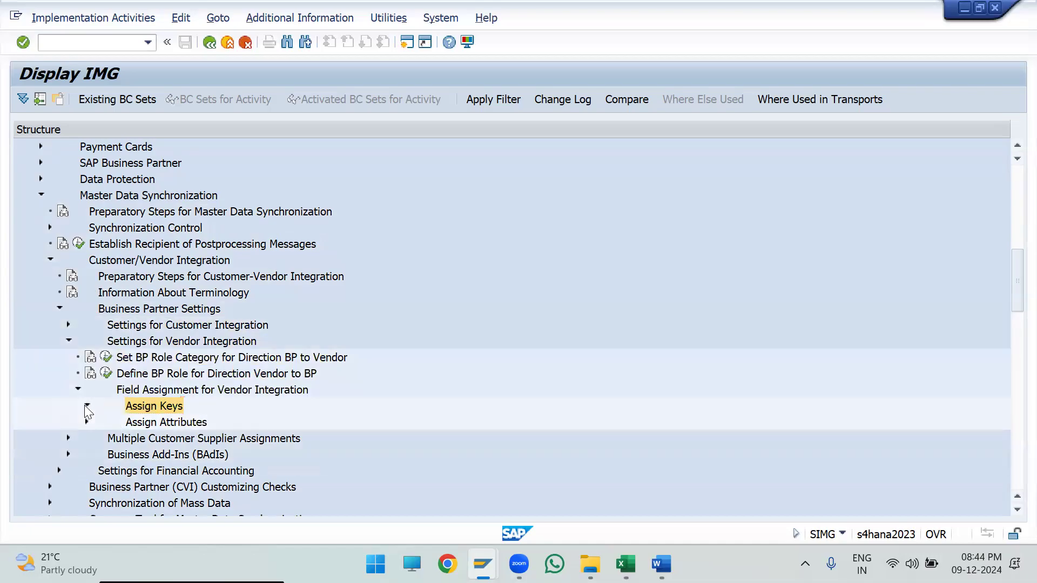
{"action": "left_click", "coordinate": [86, 405]}
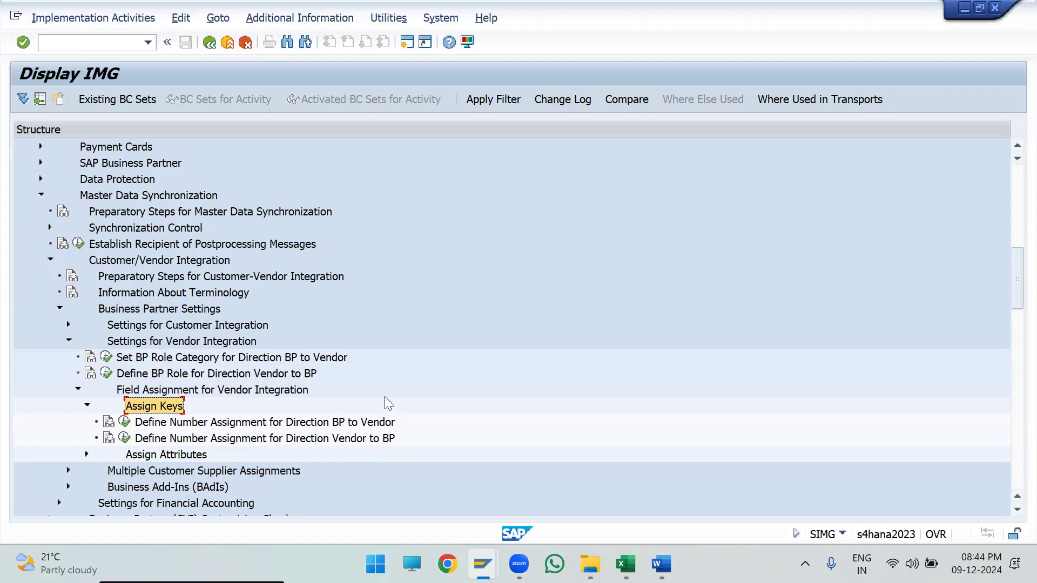
- Execute the activity Define Number Assignment for Direction BP to Vendor
{"action": "left_click", "coordinate": [341, 423]}
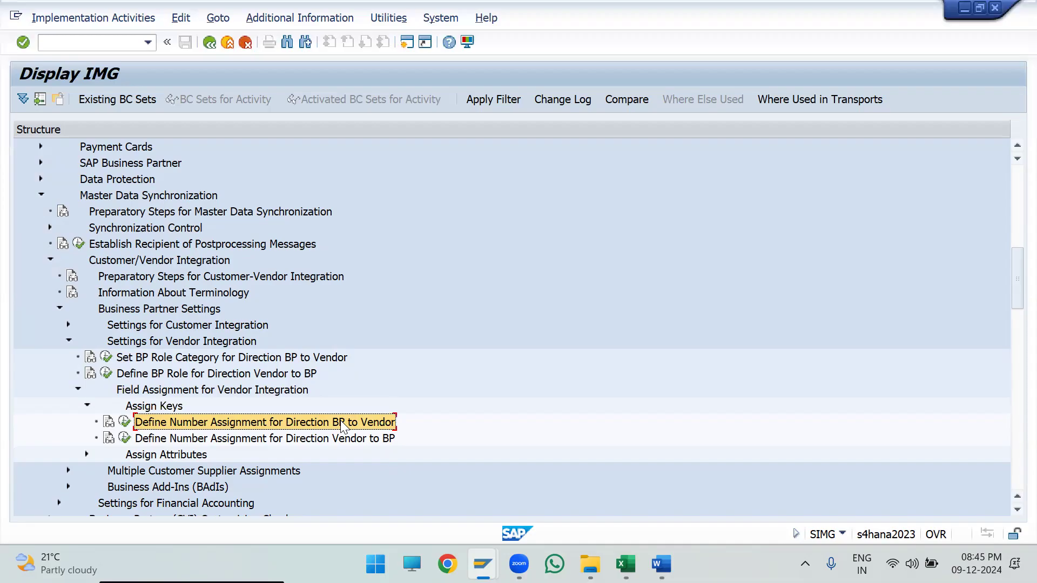
{"action": "left_click_drag", "start_coordinate": [355, 426], "coordinate": [351, 446]}
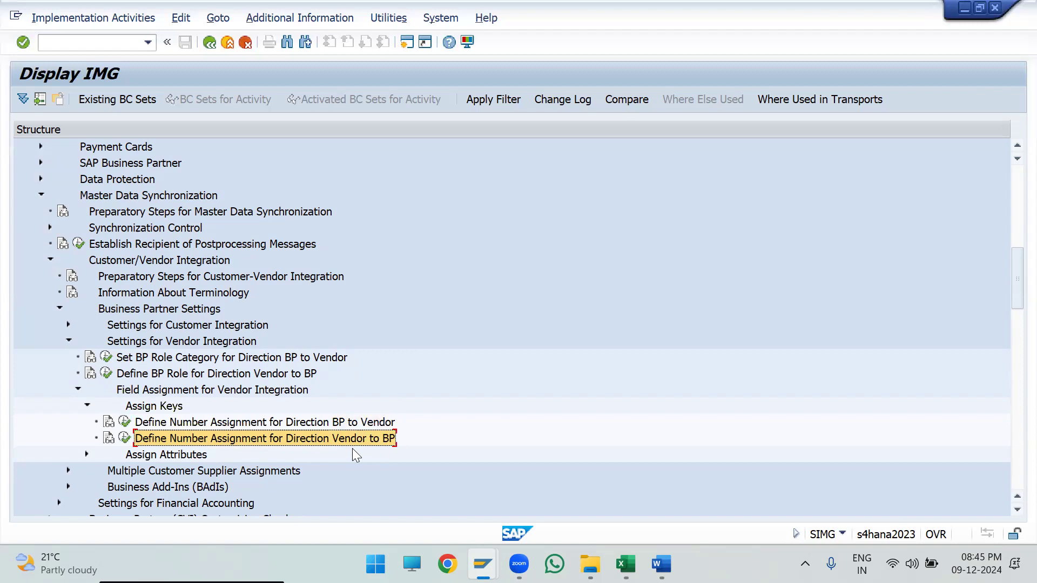
{"action": "left_click", "coordinate": [391, 422]}
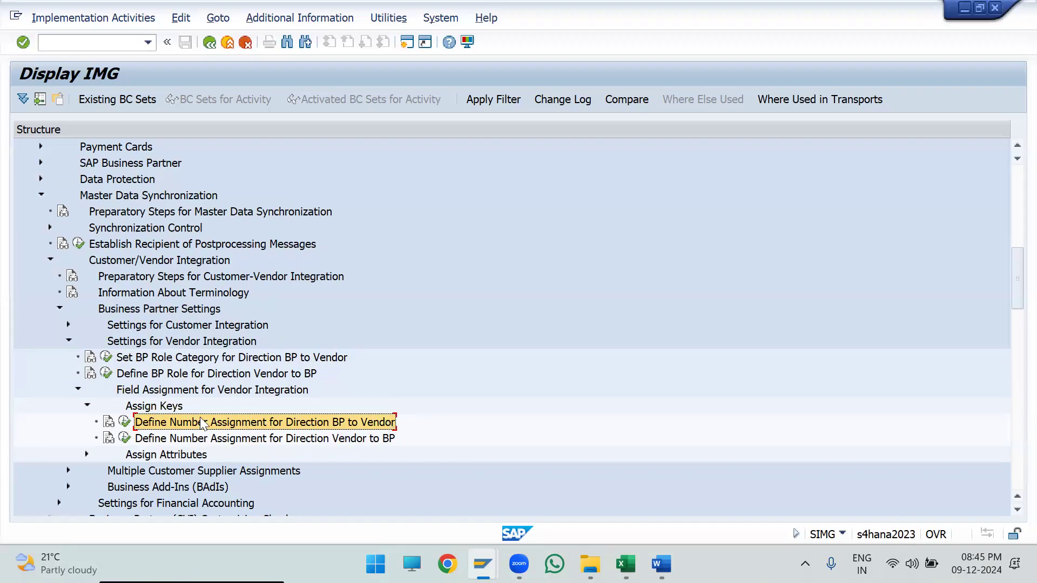
{"action": "left_click", "coordinate": [124, 422]}
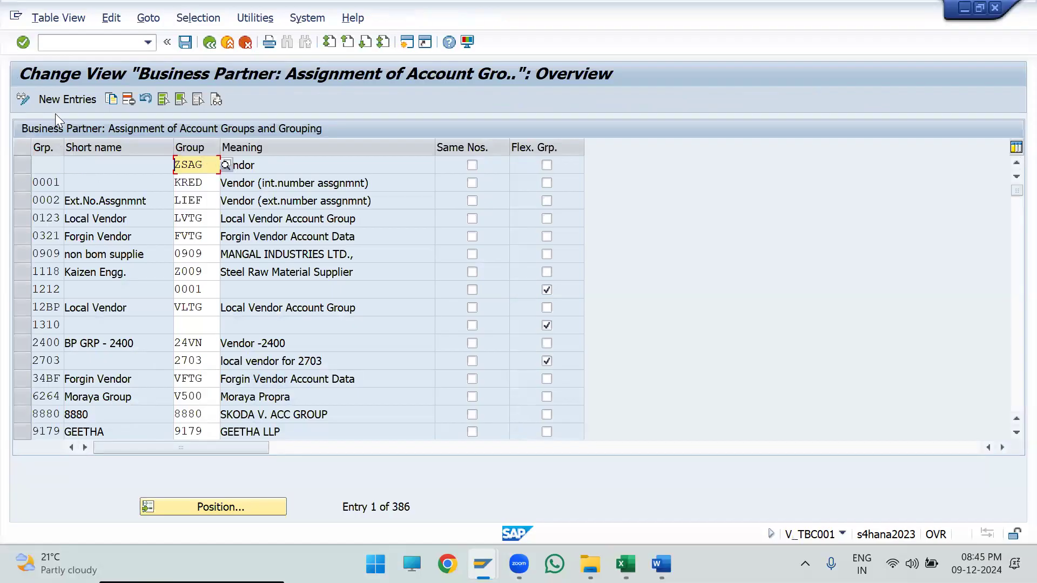
- Create a new entry that assigns grouping ZD32 to vendor account group ZD32
{"action": "left_click", "coordinate": [55, 100]}
{"action": "type", "text": "zd32"}
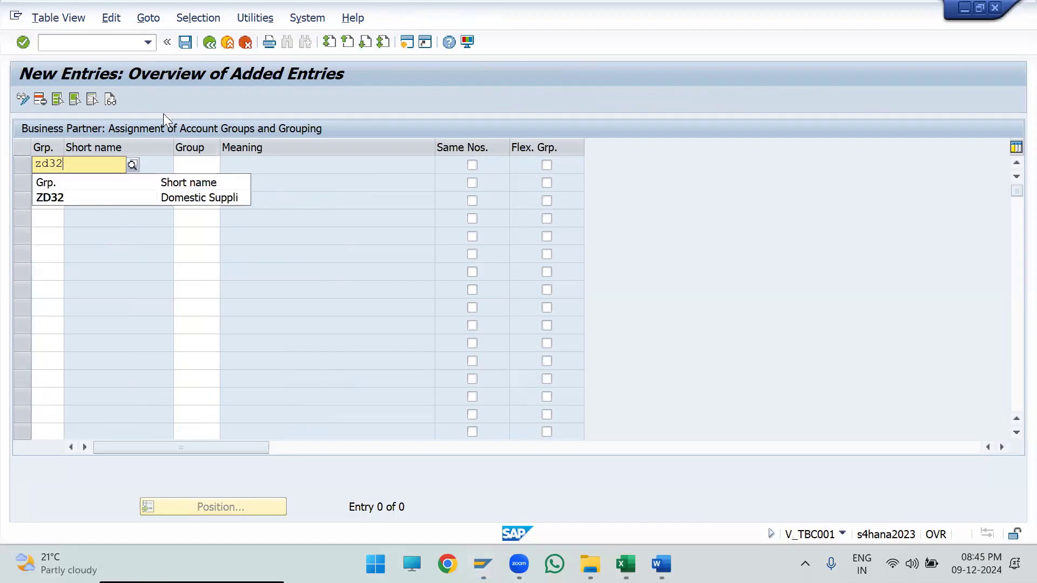
{"action": "left_click", "coordinate": [143, 194]}
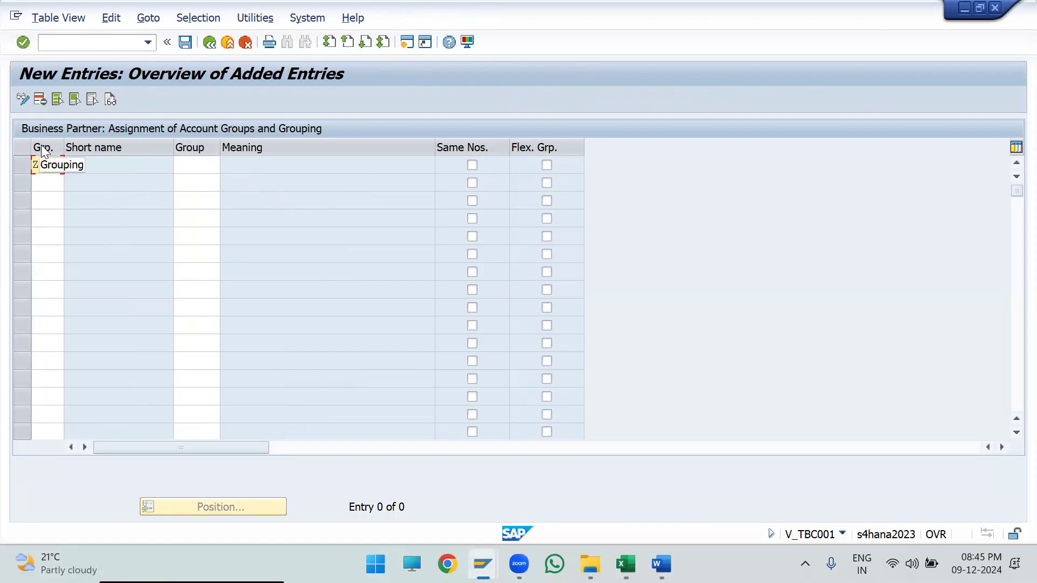
{"action": "left_click", "coordinate": [204, 167]}
{"action": "type", "text": "zd32"}
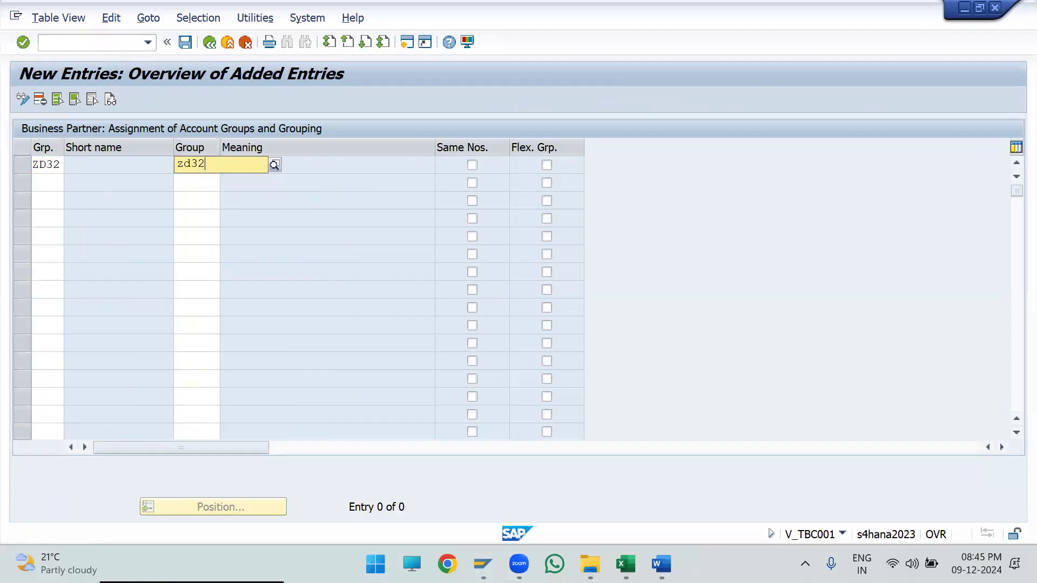
{"action": "key", "text": "Return"}
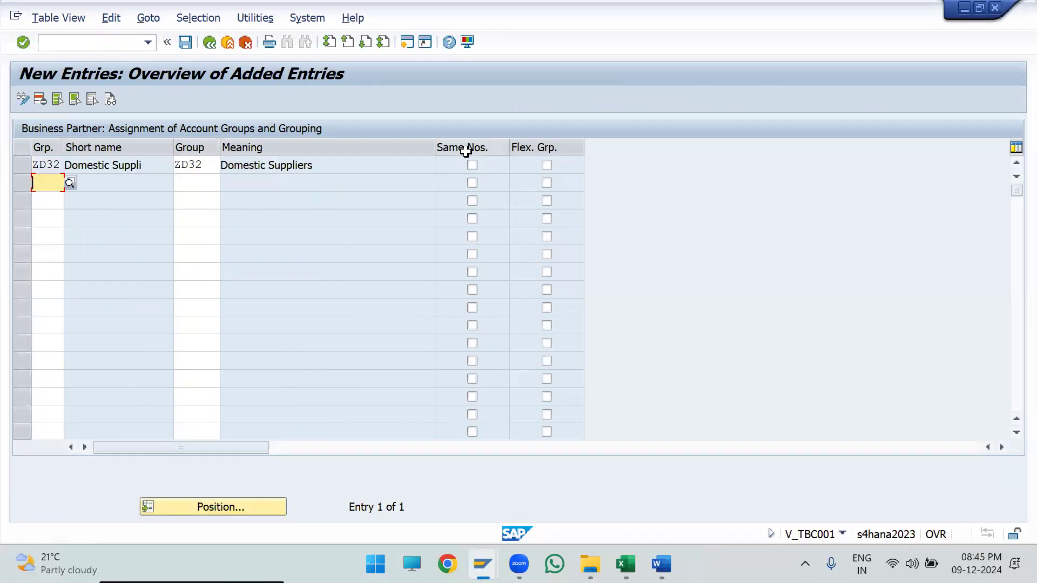
- Activate Same Nos. for the ZD32 assignment and save it under the proposed customizing request
{"action": "left_click", "coordinate": [475, 164]}
{"action": "key", "text": "ctrl+s"}
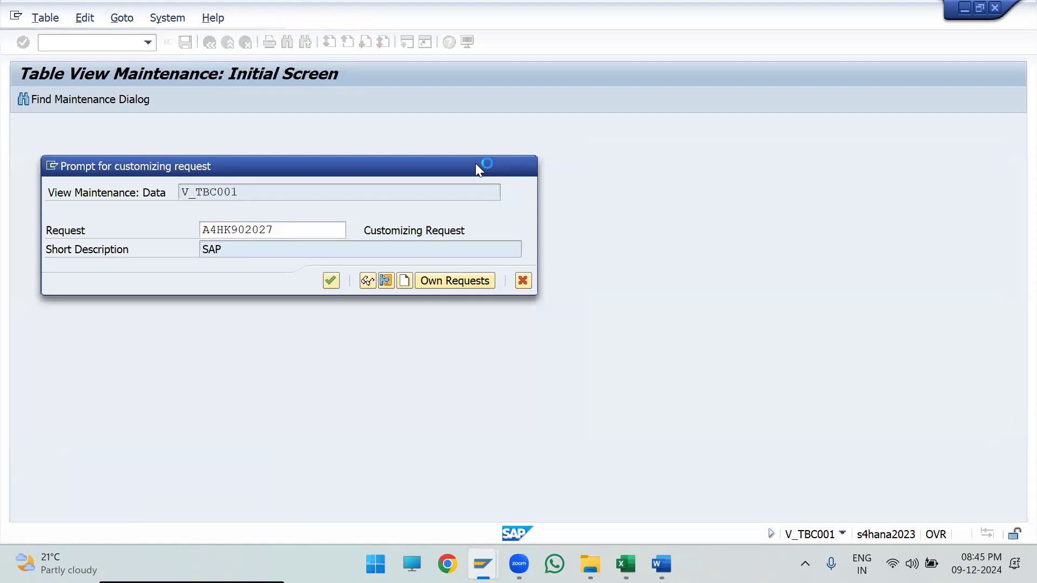
{"action": "key", "text": "Return"}
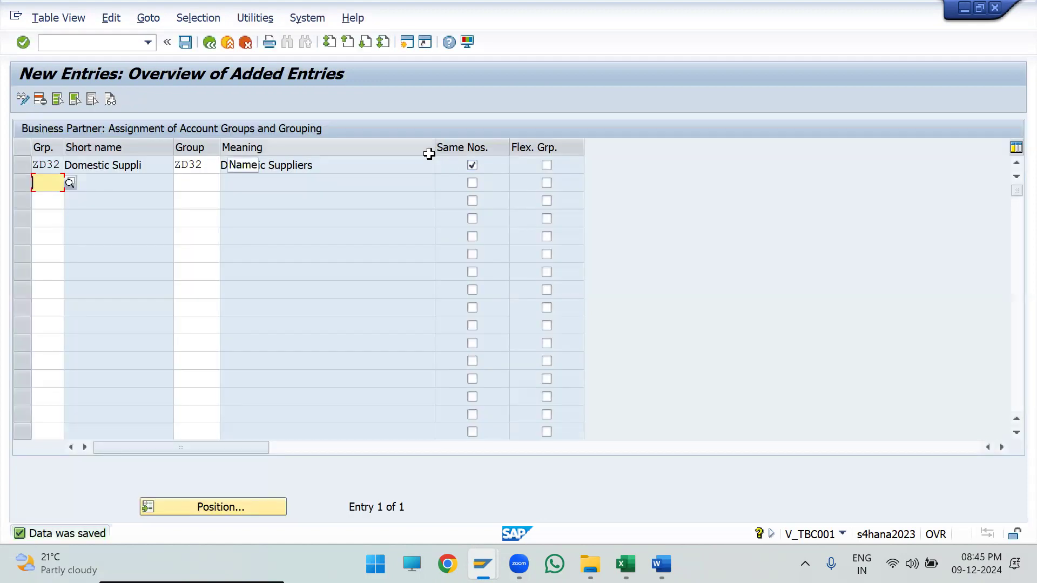
- Narrow the Meaning column and take a screen snip of the ZD32 assignment row
{"action": "left_click_drag", "start_coordinate": [434, 155], "coordinate": [360, 150]}
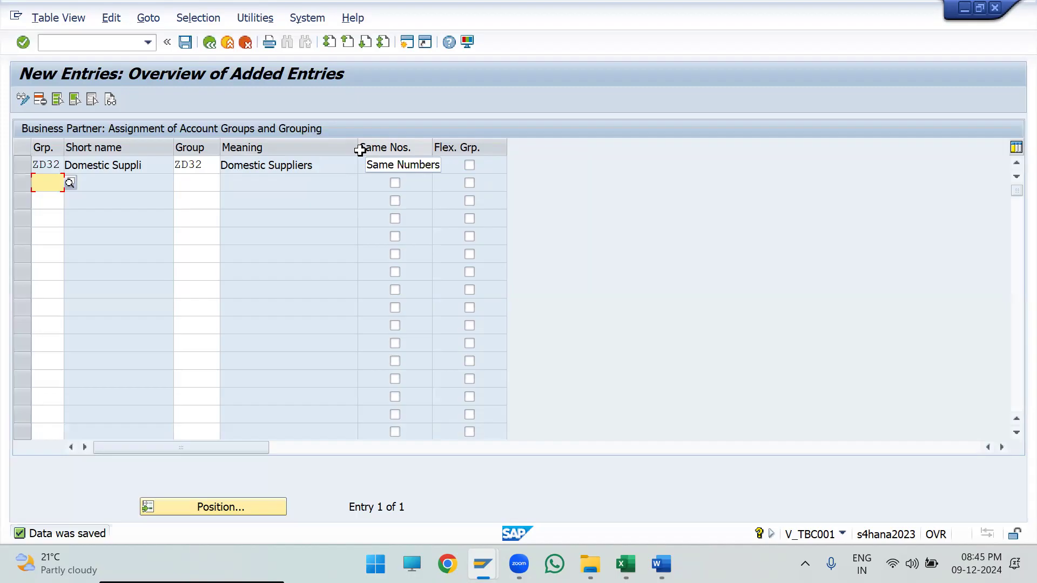
{"action": "left_click", "coordinate": [394, 165]}
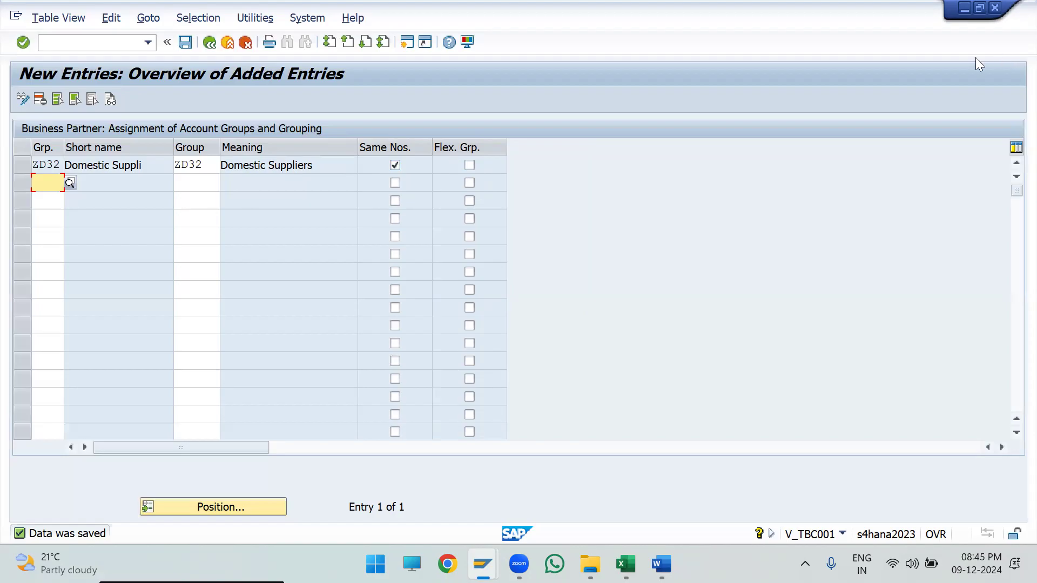
{"action": "key", "text": "super+shift+s"}
{"action": "left_click_drag", "start_coordinate": [5, 110], "coordinate": [434, 175]}
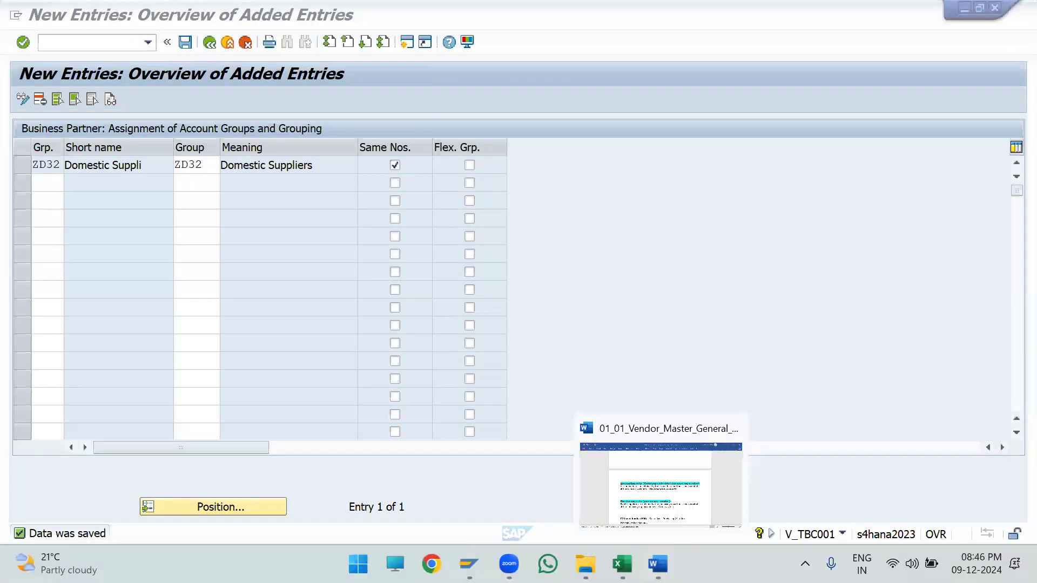
- Switch to the Excel notes, delete the ZD21 assignment picture under Step-5, and try to paste the snip in its place
{"action": "key", "text": "alt+Tab"}
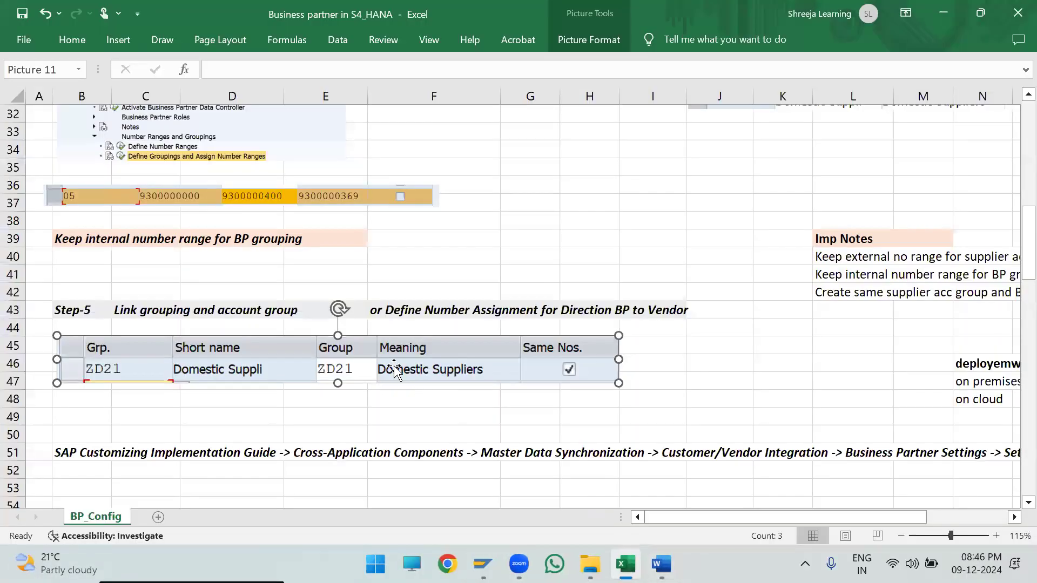
{"action": "key", "text": "Delete"}
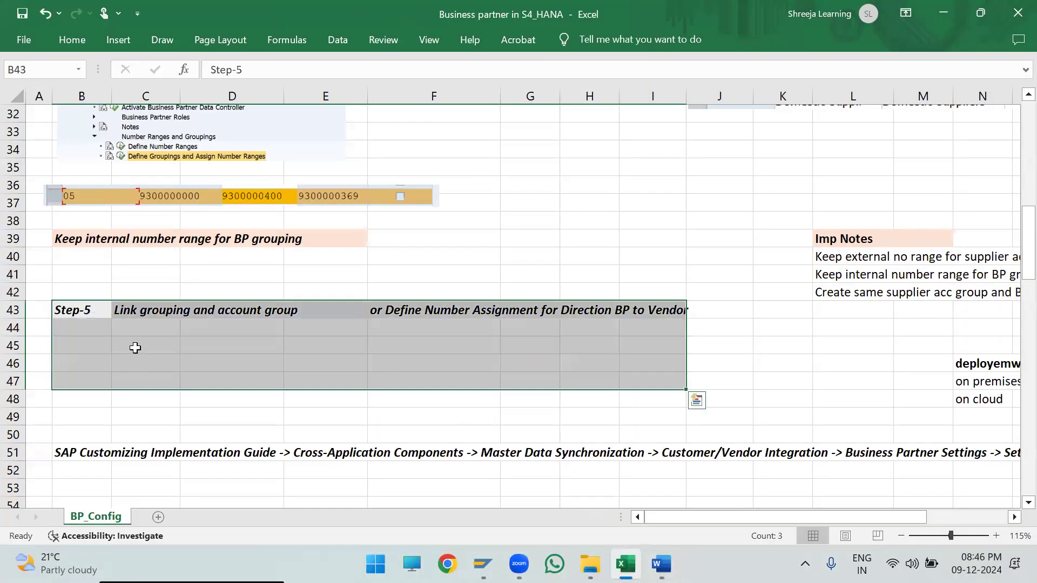
{"action": "left_click", "coordinate": [139, 347]}
{"action": "key", "text": "ctrl+c"}
{"action": "key", "text": "ctrl+v"}
- Switch back to SAP and snip the ZD32 assignment table from its title row through the Same Nos. column
{"action": "key", "text": "alt+Tab"}
{"action": "key", "text": "super+shift+s"}
{"action": "left_click_drag", "start_coordinate": [12, 120], "coordinate": [425, 179]}
- Paste the new ZD32 snip under the Step-5 heading in the Excel notes and scale it down to span columns B to F
{"action": "key", "text": "alt+Tab"}
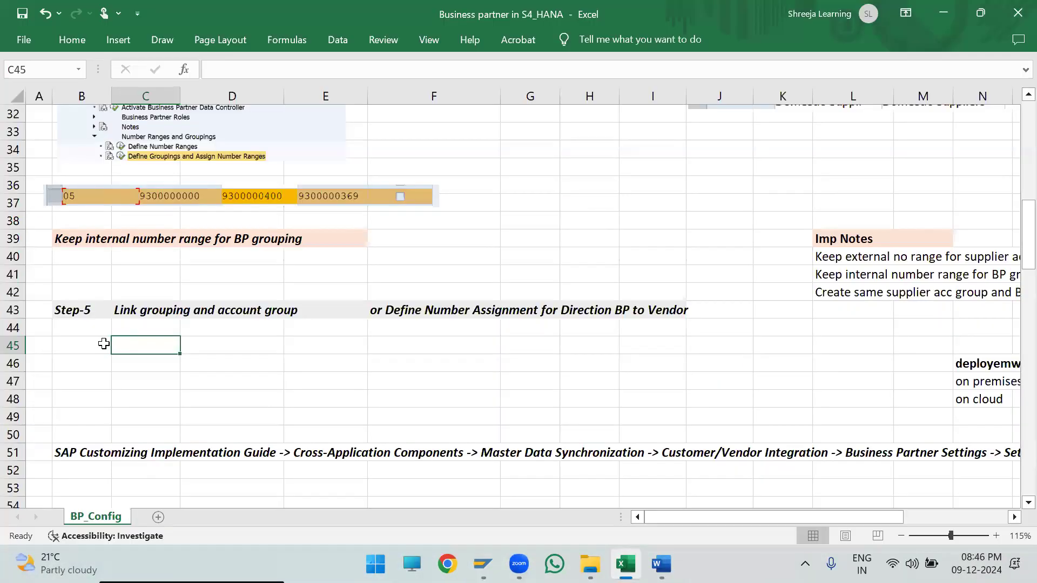
{"action": "key", "text": "ctrl+v"}
{"action": "left_click_drag", "start_coordinate": [188, 366], "coordinate": [145, 373]}
{"action": "left_click", "coordinate": [617, 358]}
{"action": "left_click", "coordinate": [549, 393]}
{"action": "left_click_drag", "start_coordinate": [550, 405], "coordinate": [486, 396]}
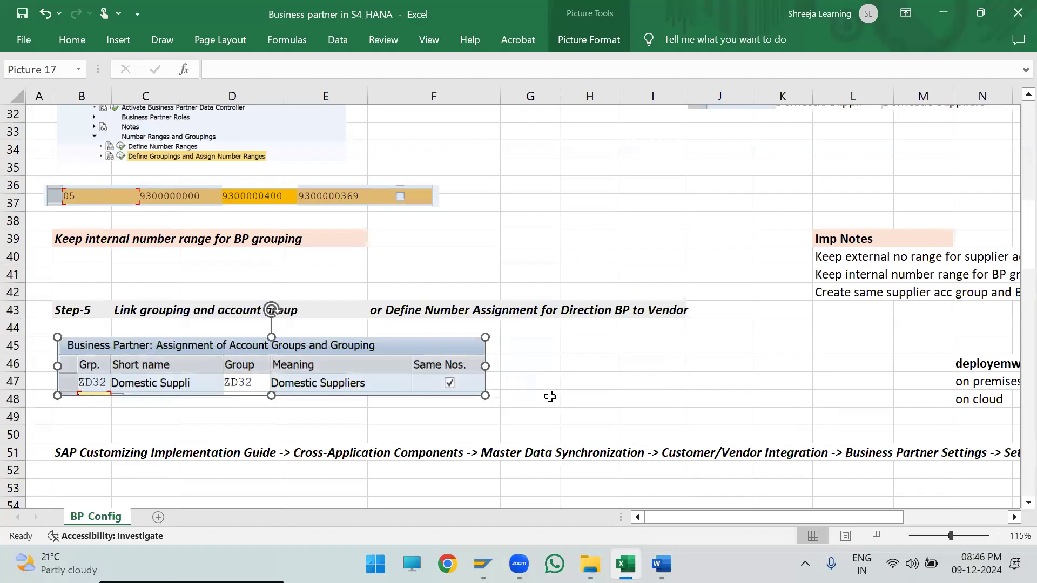
{"action": "left_click", "coordinate": [549, 398]}
{"action": "left_click", "coordinate": [538, 380]}
- Switch to the SAP New Entries window and widen the Grp. column of the assignment table
{"action": "key", "text": "alt+Tab"}
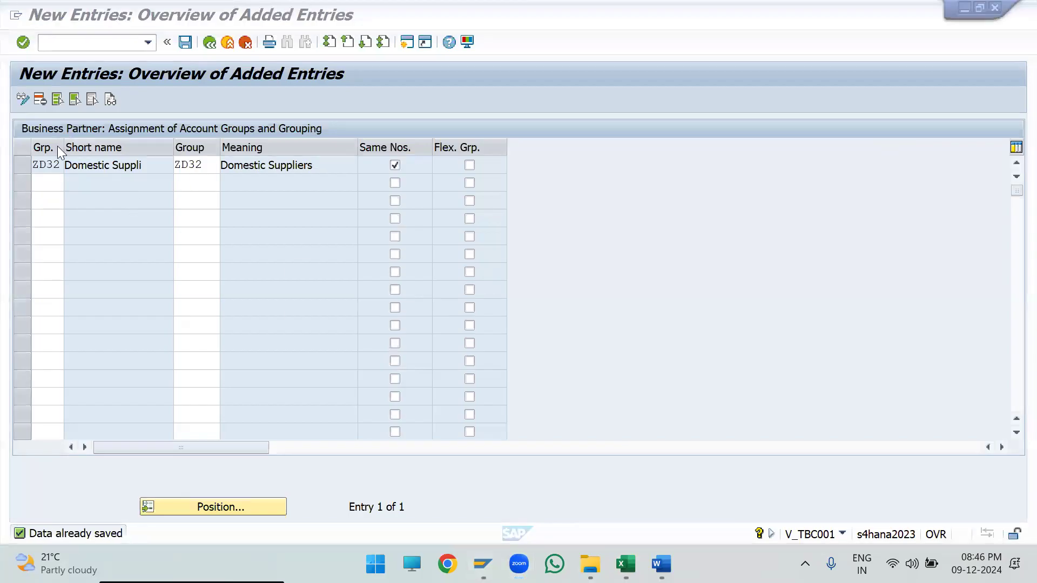
{"action": "left_click_drag", "start_coordinate": [64, 147], "coordinate": [113, 149]}
{"action": "left_click", "coordinate": [54, 216]}
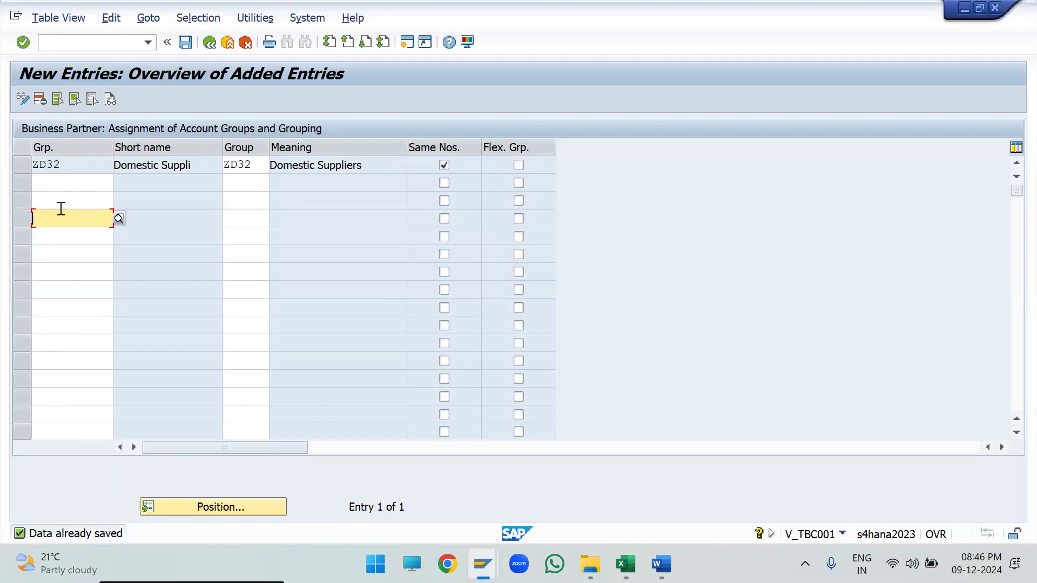
- Save the ZD32 grouping assignment and run transaction BP in a new session
{"action": "left_click", "coordinate": [185, 42]}
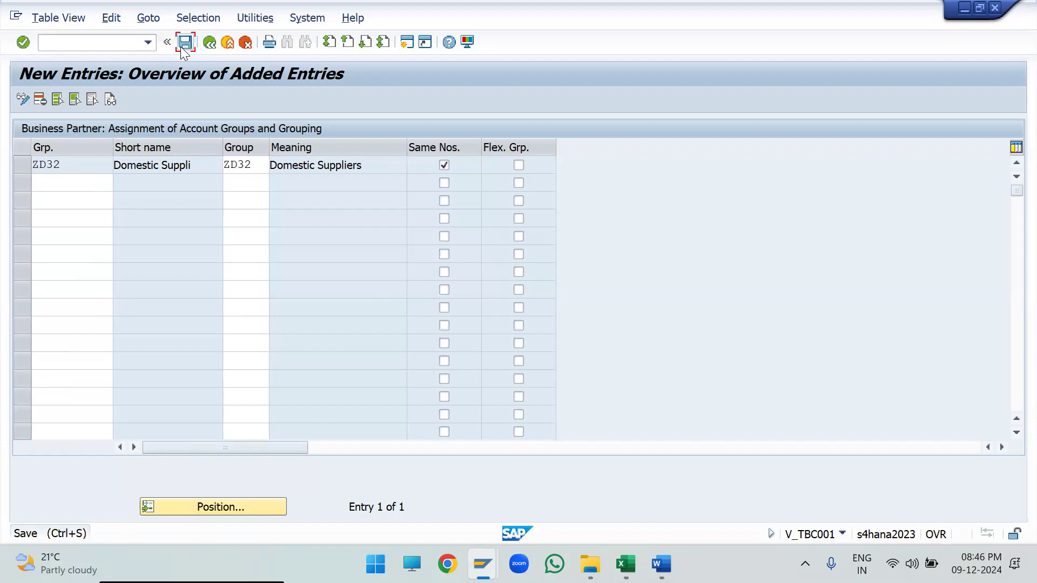
{"action": "left_click", "coordinate": [406, 42]}
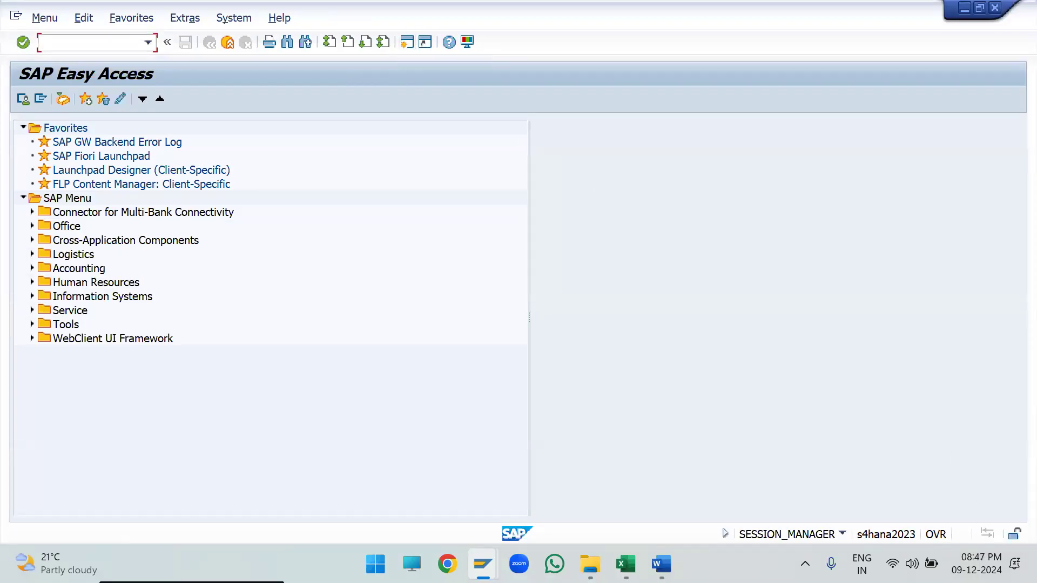
{"action": "left_click", "coordinate": [95, 42]}
{"action": "type", "text": "bp"}
{"action": "key", "text": "Return"}
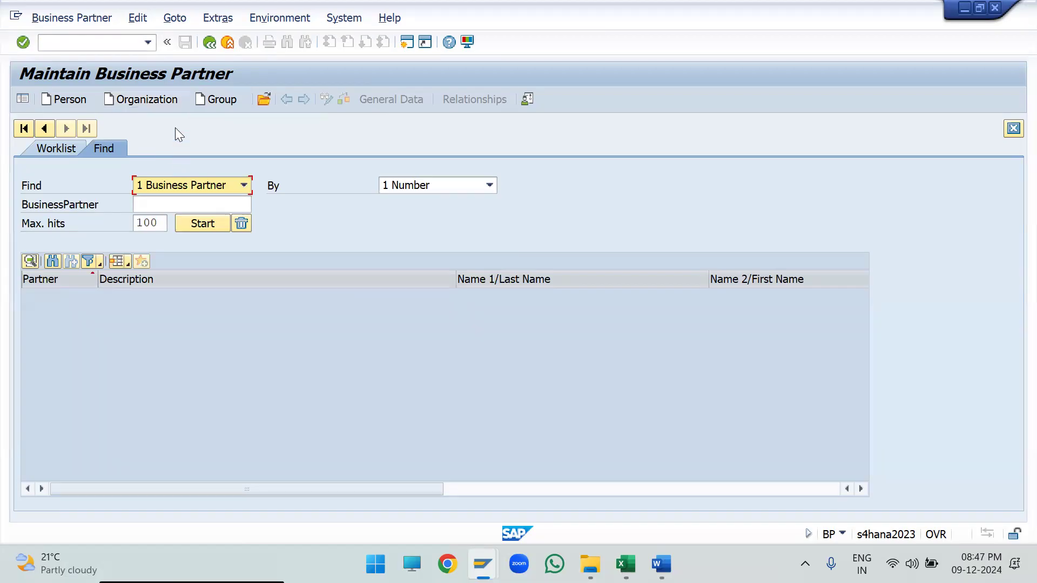
- Start creating an organization and set its grouping to ZD32 Domestic Suppliers
{"action": "left_click", "coordinate": [152, 103]}
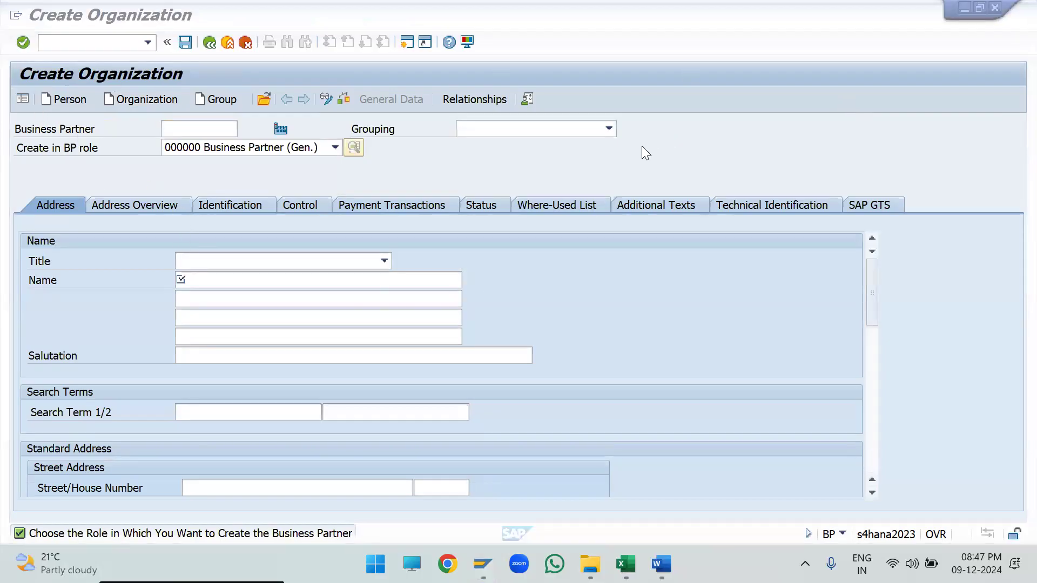
{"action": "left_click", "coordinate": [210, 134]}
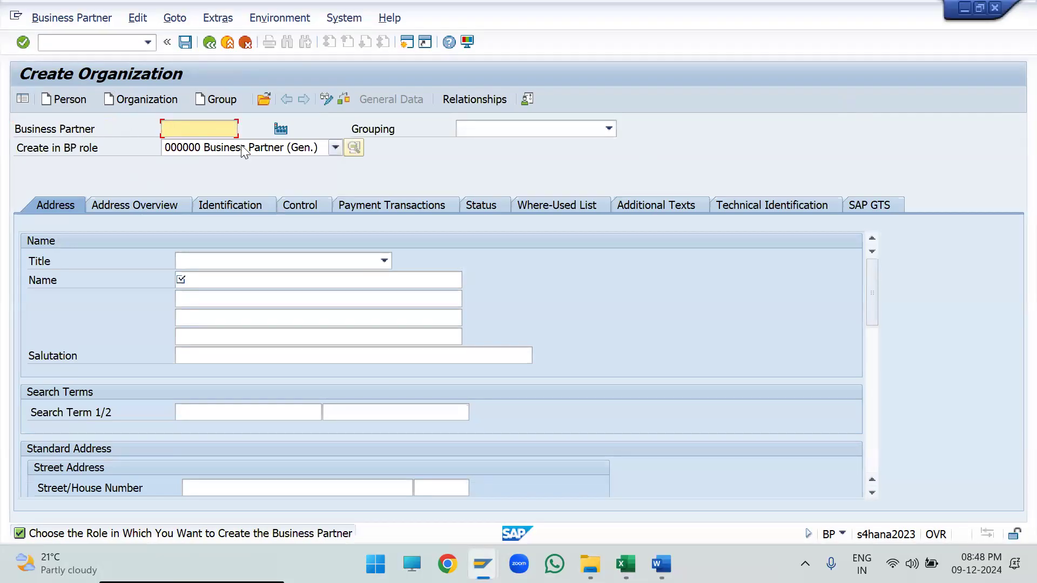
{"action": "left_click", "coordinate": [371, 127]}
{"action": "left_click", "coordinate": [492, 130]}
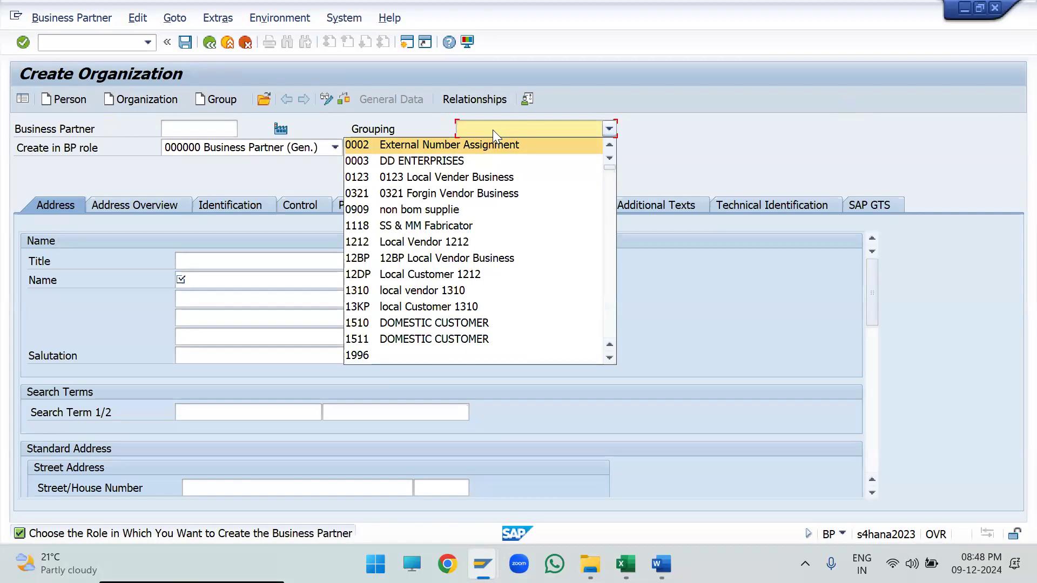
{"action": "left_click", "coordinate": [56, 148]}
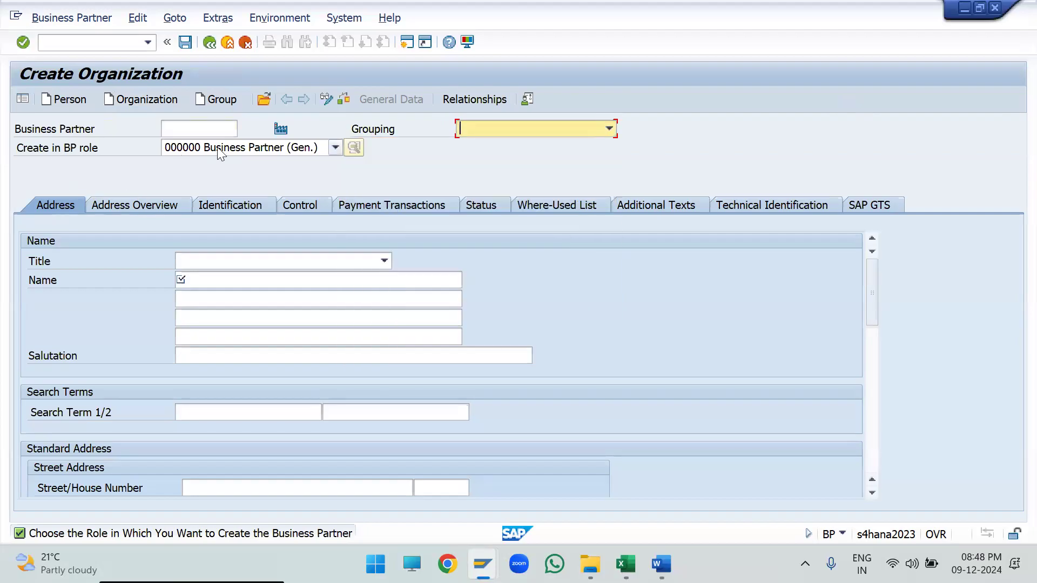
{"action": "left_click", "coordinate": [525, 127]}
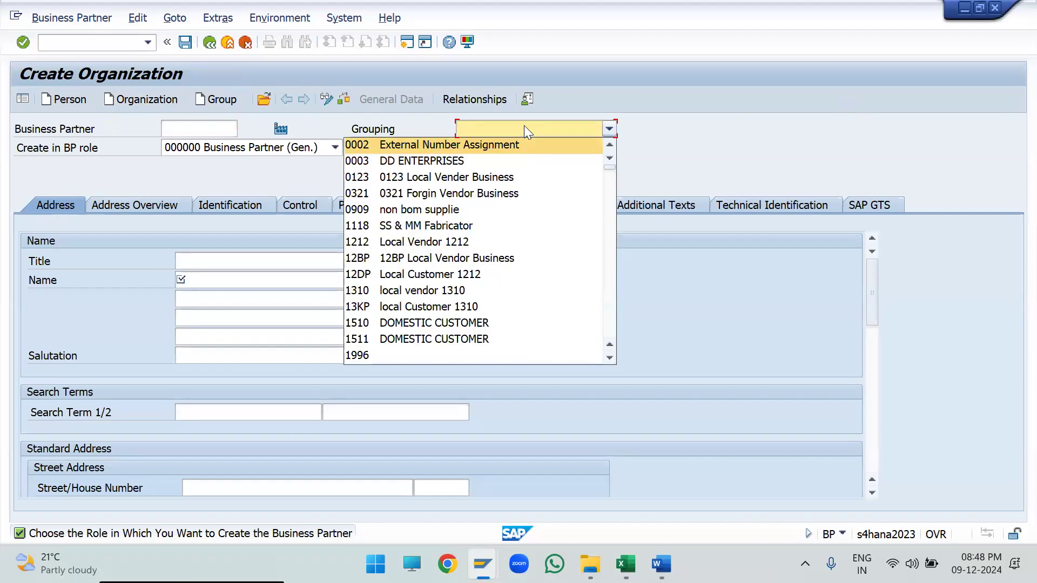
{"action": "type", "text": "zd32"}
{"action": "key", "text": "Return"}
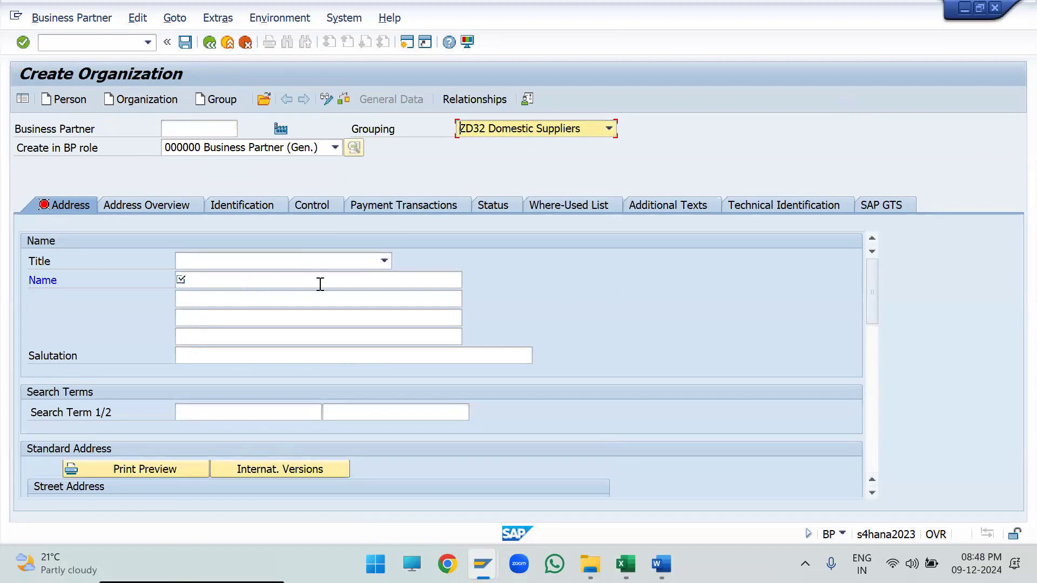
- Set the BP role to FLVN00 FI Vendor, confirm creation in that role, and try to open its company code data
{"action": "left_click", "coordinate": [63, 151]}
{"action": "left_click_drag", "start_coordinate": [108, 152], "coordinate": [5, 153]}
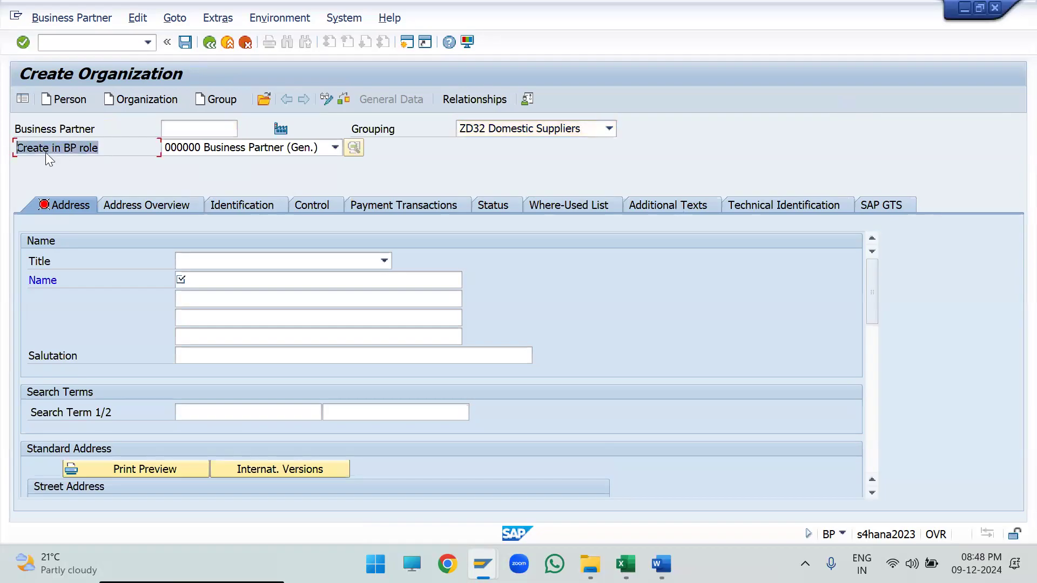
{"action": "left_click", "coordinate": [245, 149]}
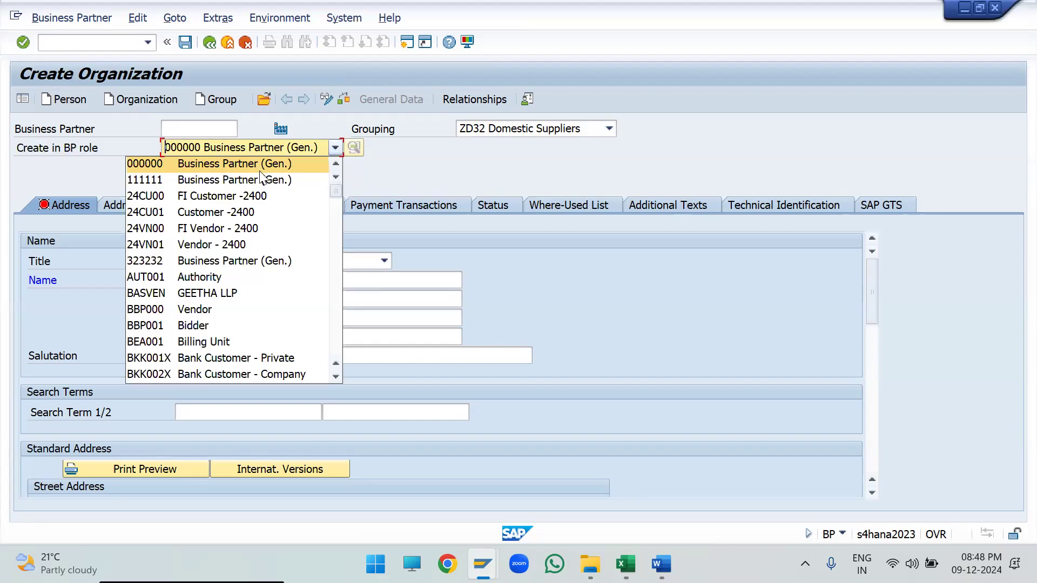
{"action": "type", "text": "flv"}
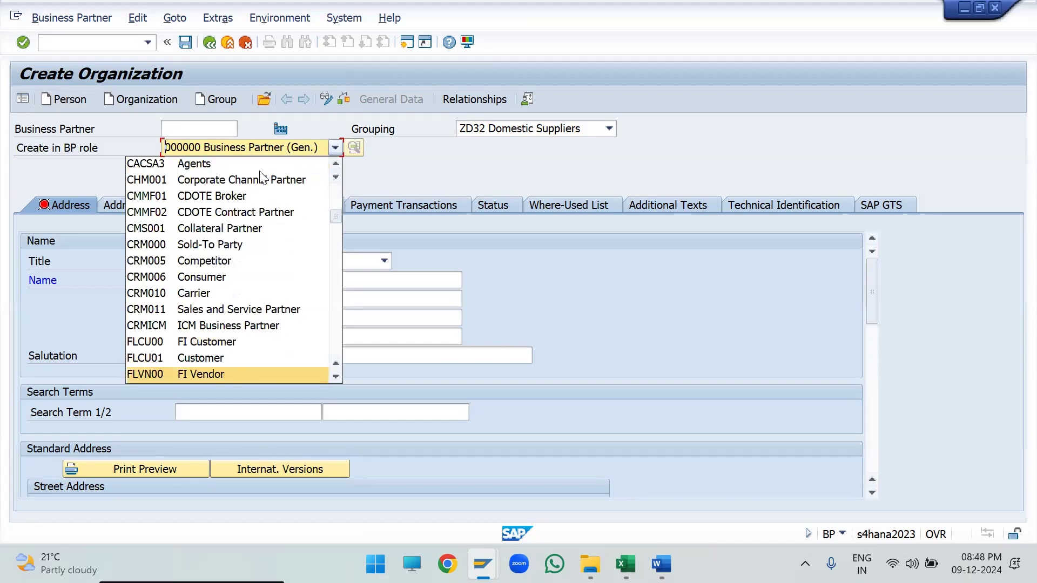
{"action": "scroll", "coordinate": [261, 313], "scroll_direction": "down", "scroll_amount": 2}
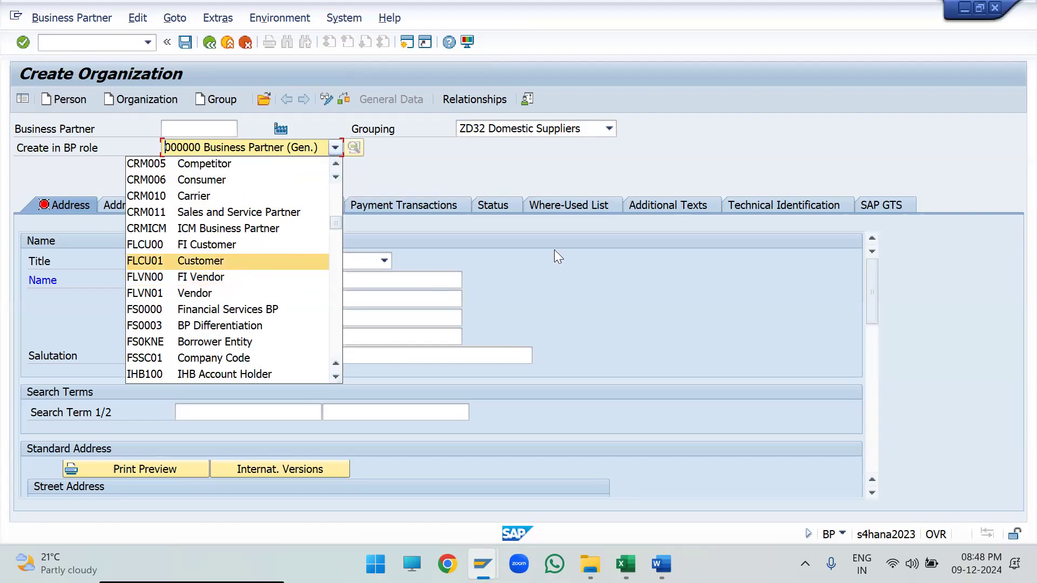
{"action": "left_click", "coordinate": [303, 151]}
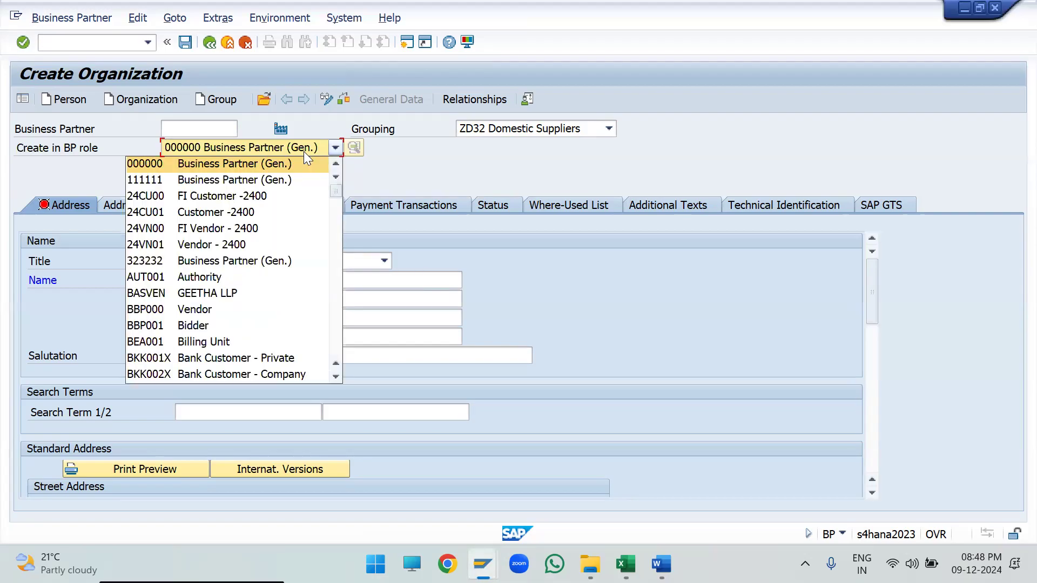
{"action": "type", "text": "flv"}
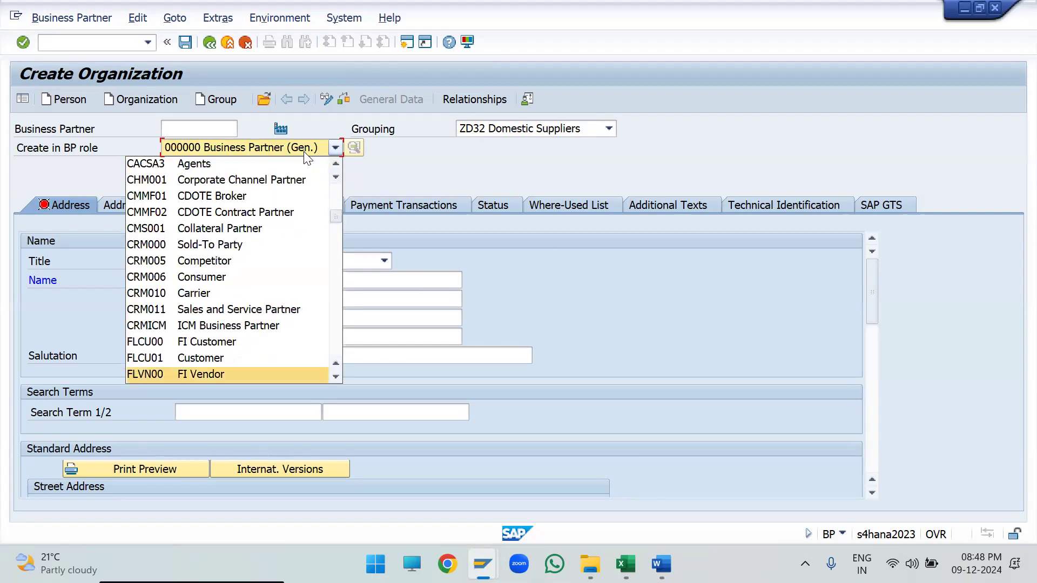
{"action": "key", "text": "Return"}
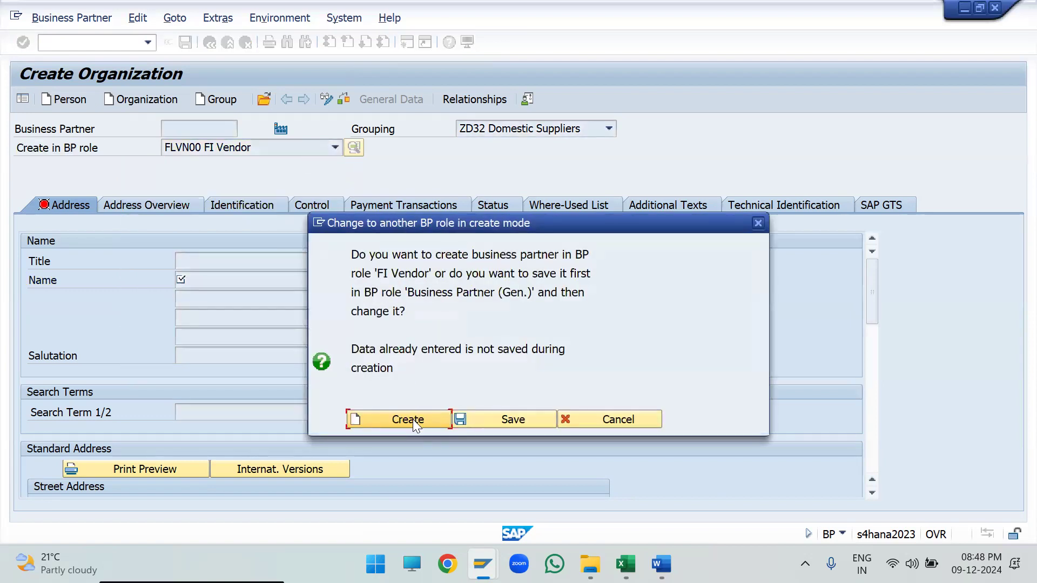
{"action": "left_click", "coordinate": [404, 418]}
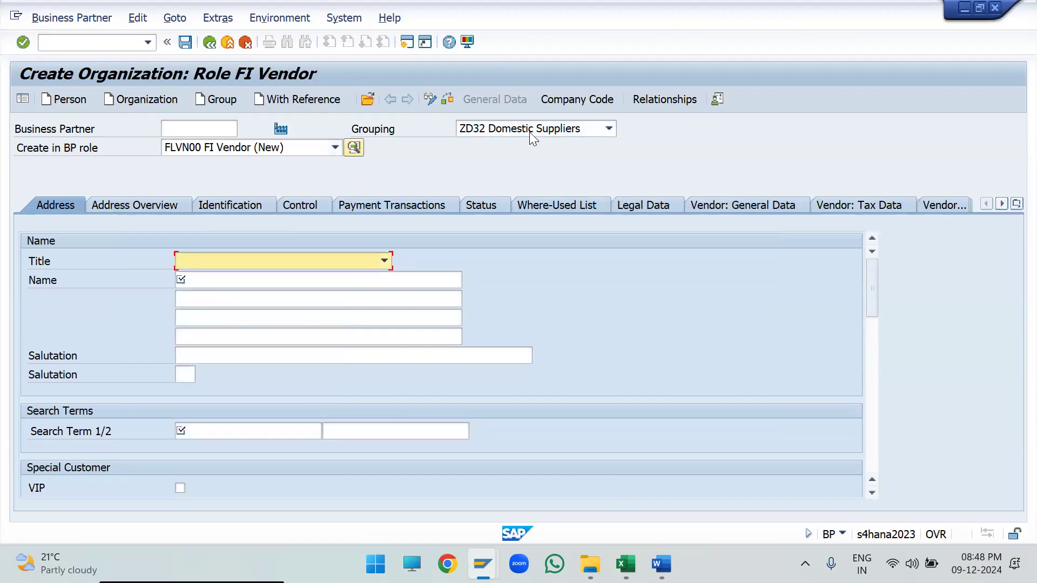
{"action": "left_click", "coordinate": [578, 95]}
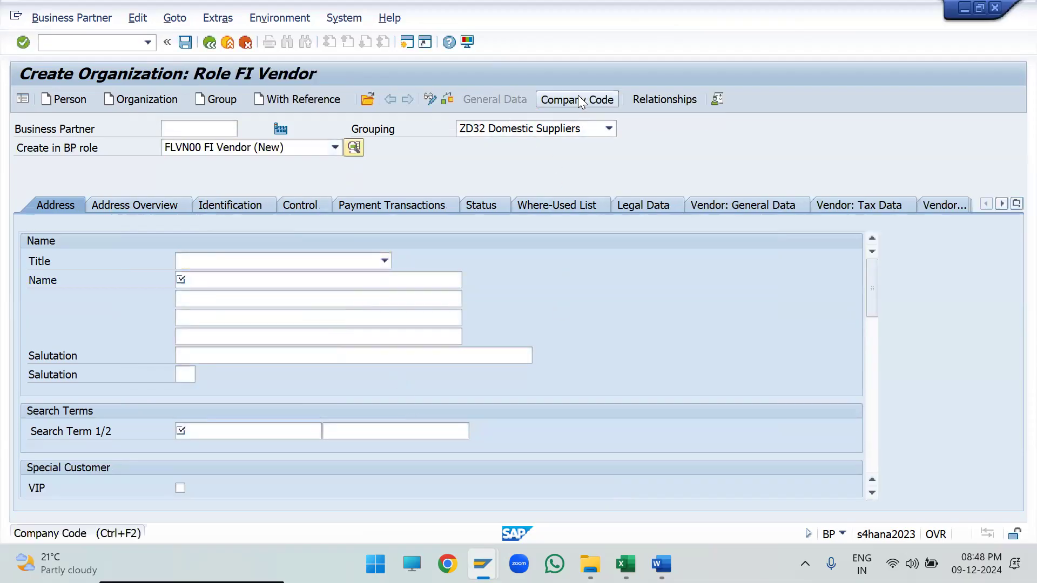
{"action": "left_click", "coordinate": [500, 101]}
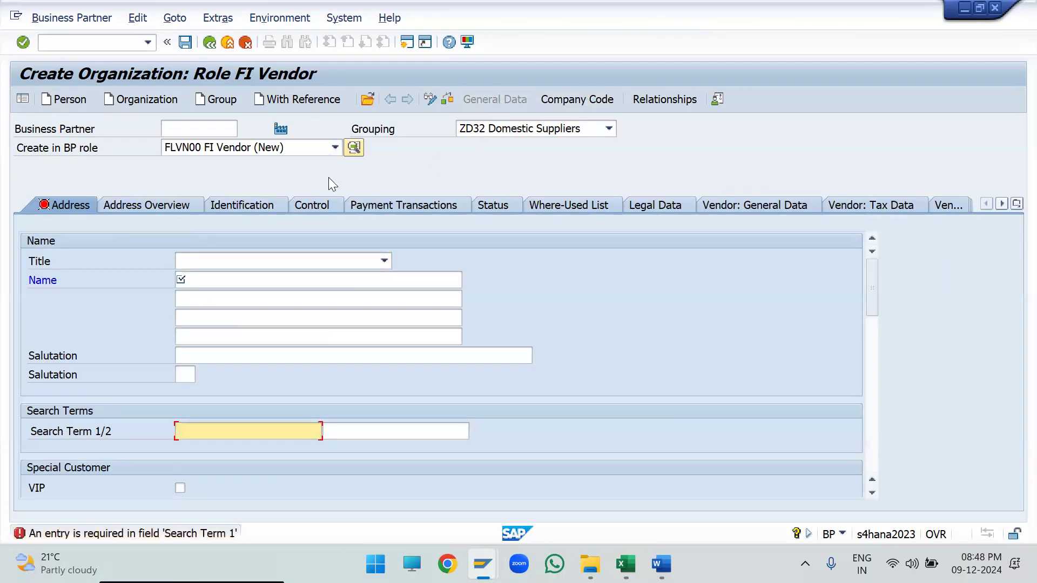
- Change the BP role from FI Vendor to FLVN01 Vendor and confirm creation in that role
{"action": "left_click", "coordinate": [300, 143]}
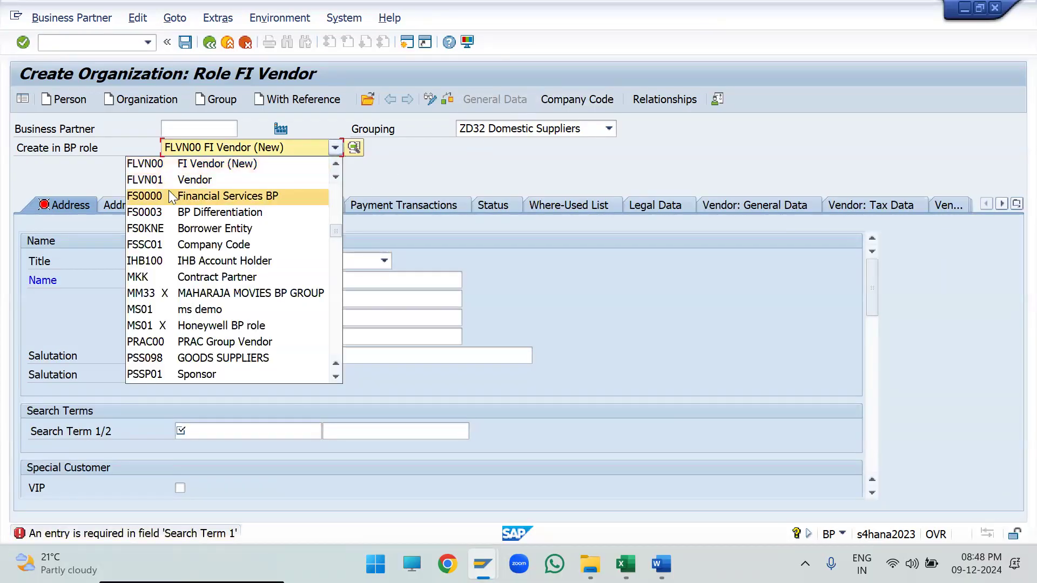
{"action": "left_click", "coordinate": [208, 180]}
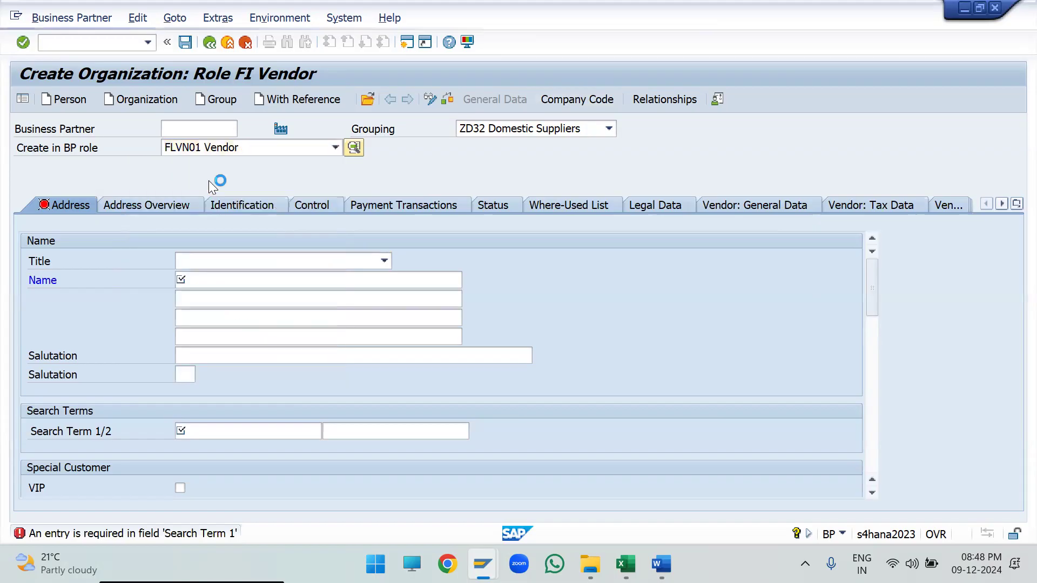
{"action": "left_click", "coordinate": [406, 391]}
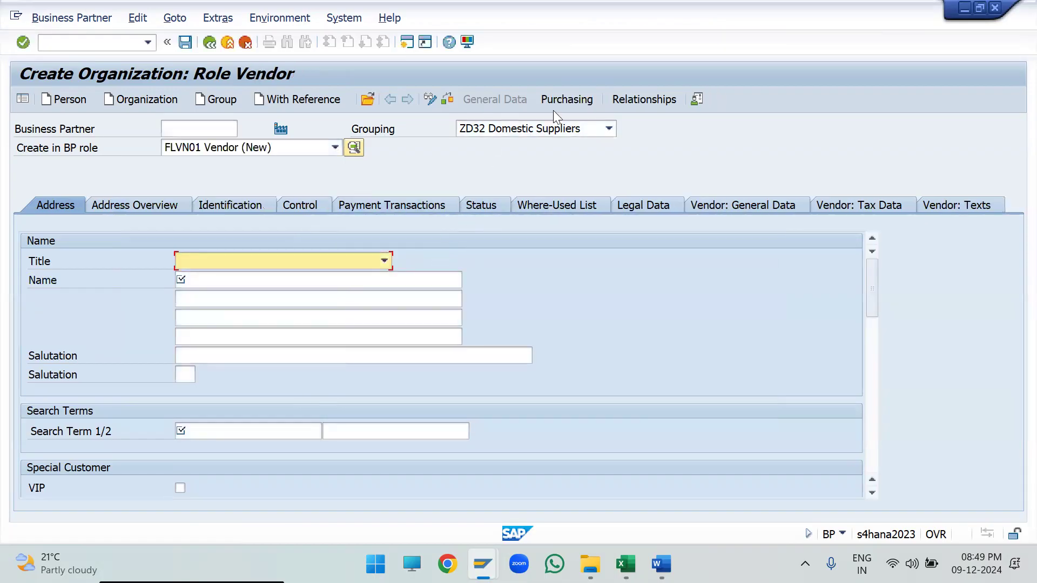
- Switch the organization's BP role to FLCU00 FI Customer and confirm creation in that role
{"action": "left_click", "coordinate": [285, 148]}
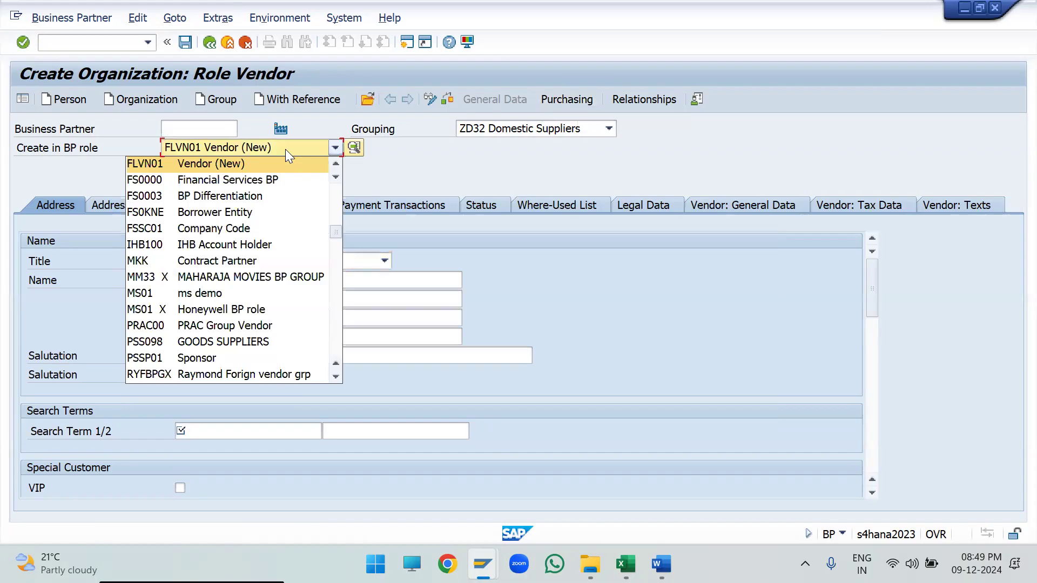
{"action": "scroll", "coordinate": [285, 149], "scroll_direction": "up", "scroll_amount": 1}
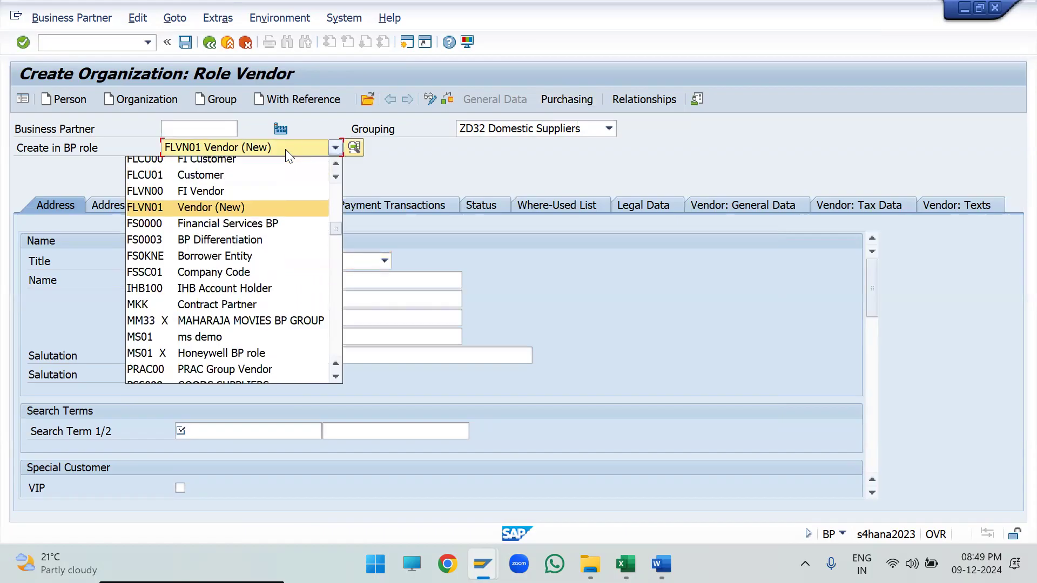
{"action": "left_click", "coordinate": [251, 163]}
{"action": "left_click", "coordinate": [415, 397]}
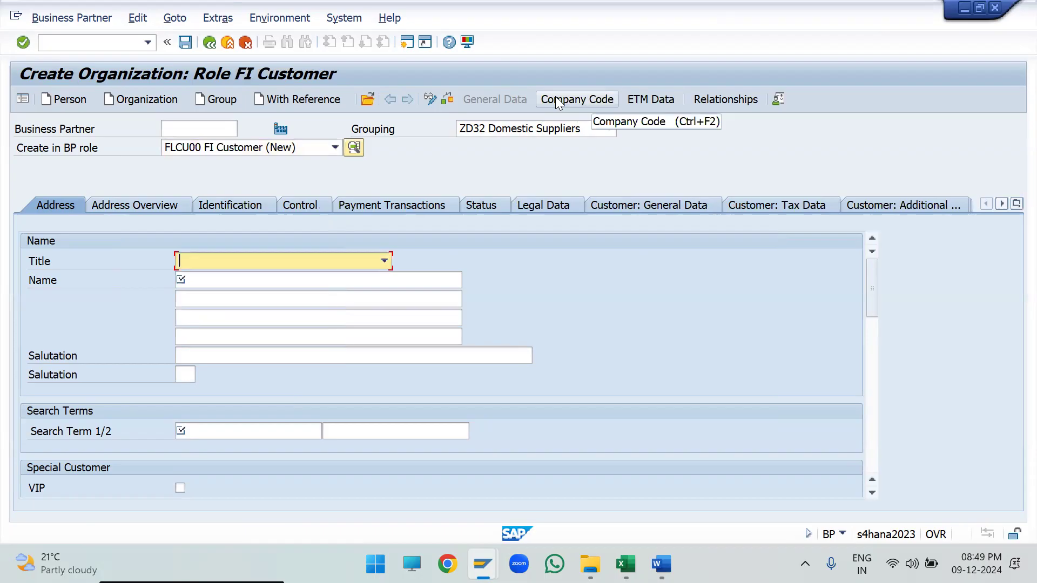
- Switch the organization's BP role to FLCU01 Customer and confirm creation in that role
{"action": "left_click", "coordinate": [286, 154]}
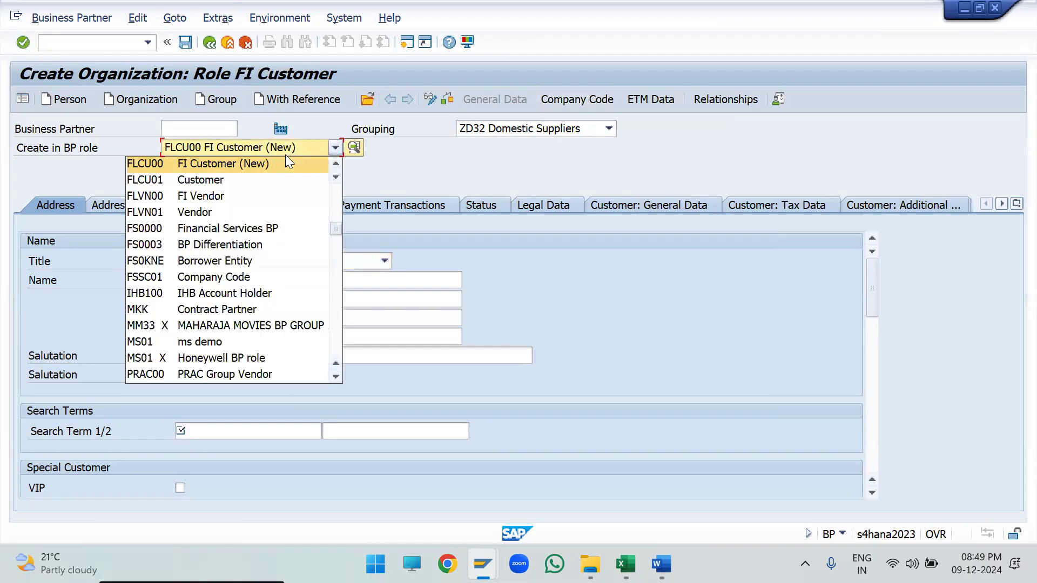
{"action": "left_click", "coordinate": [208, 183]}
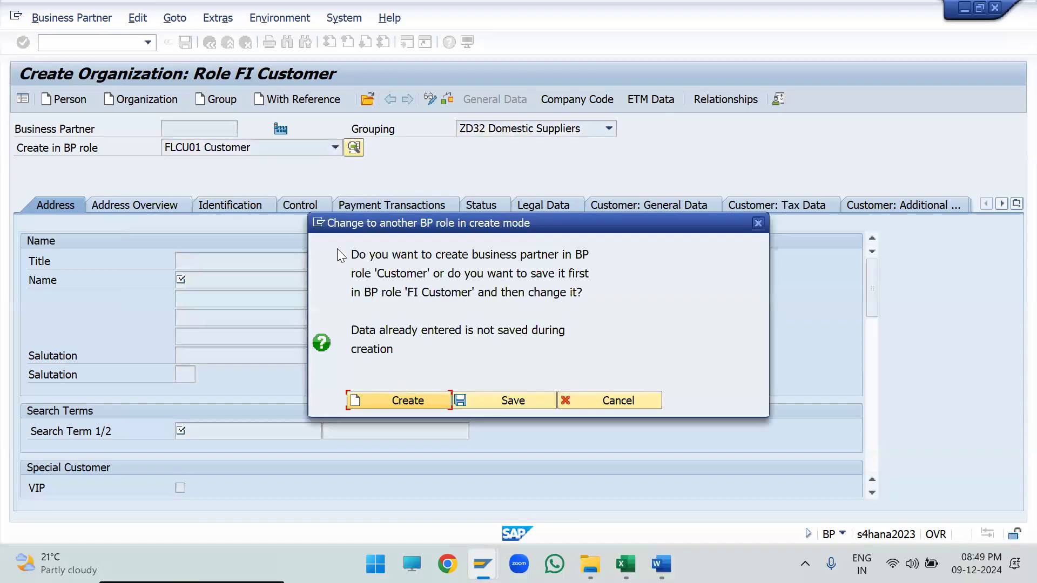
{"action": "key", "text": "Return"}
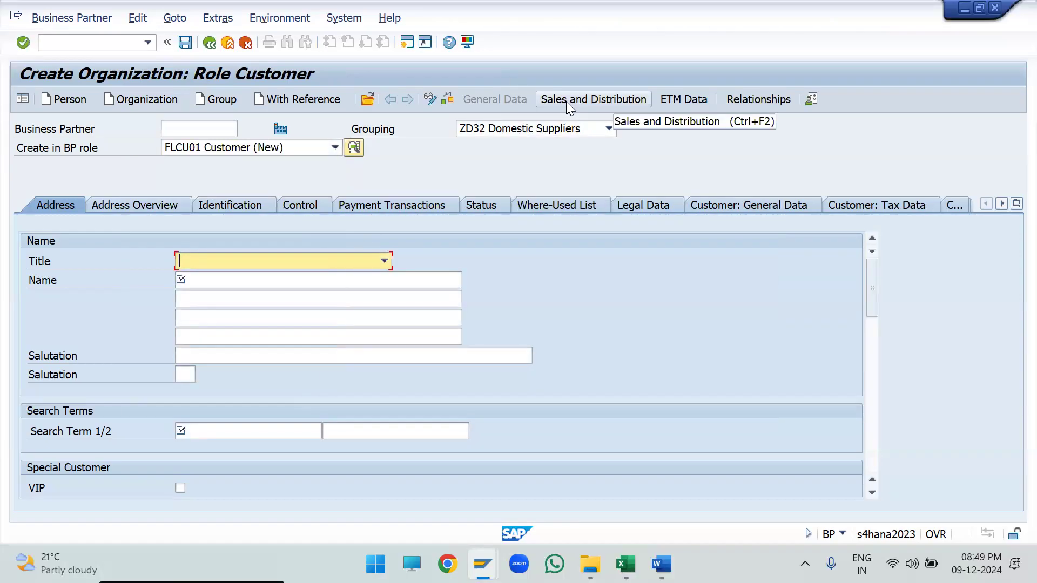
{"action": "left_click", "coordinate": [72, 155]}
{"action": "double_click", "coordinate": [72, 155]}
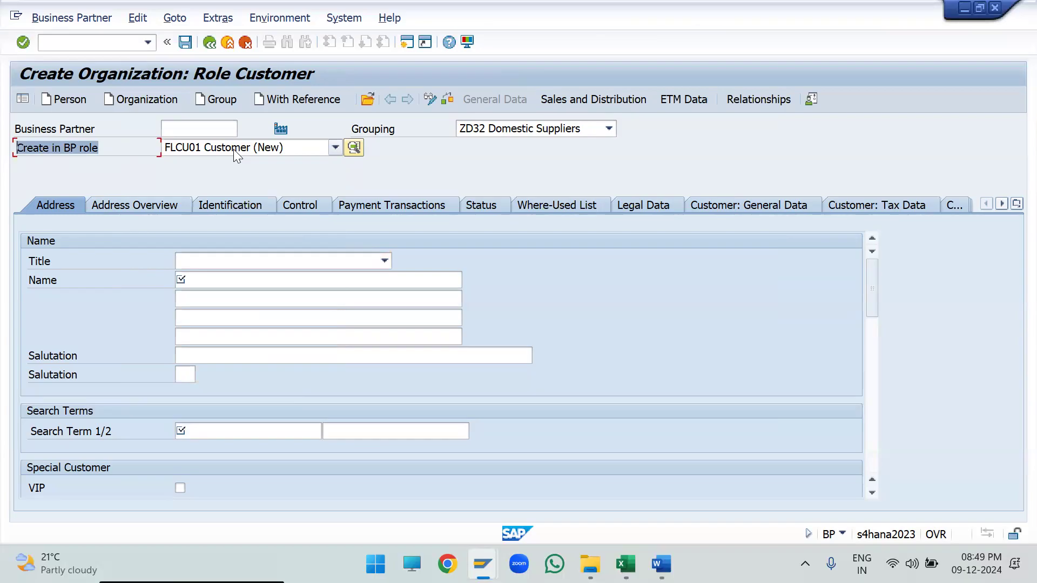
- Set the organization's BP role back to FLVN01 Vendor and confirm creation in that role
{"action": "left_click", "coordinate": [282, 146]}
{"action": "key", "text": "Down"}
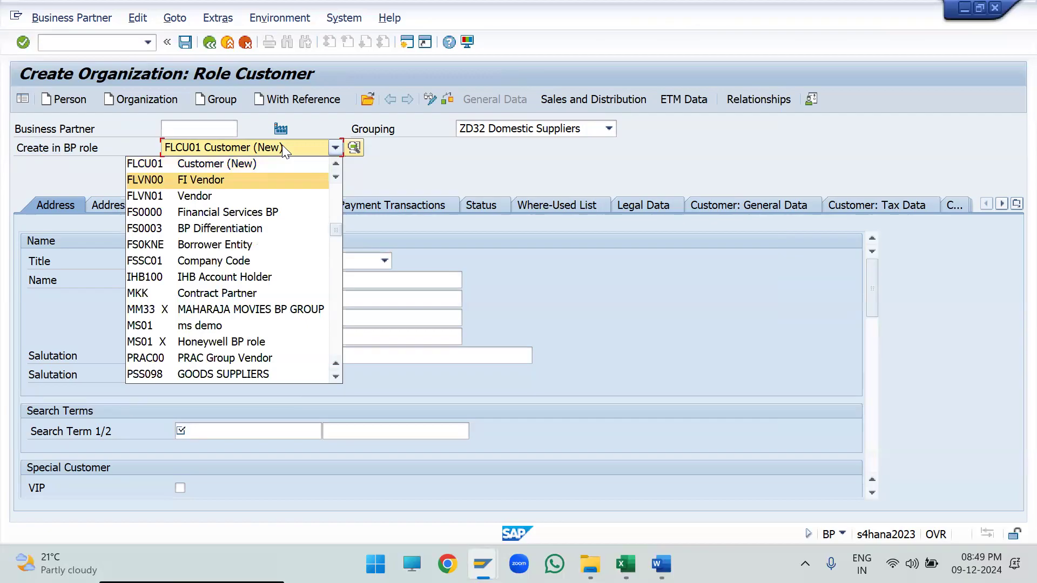
{"action": "key", "text": "Down"}
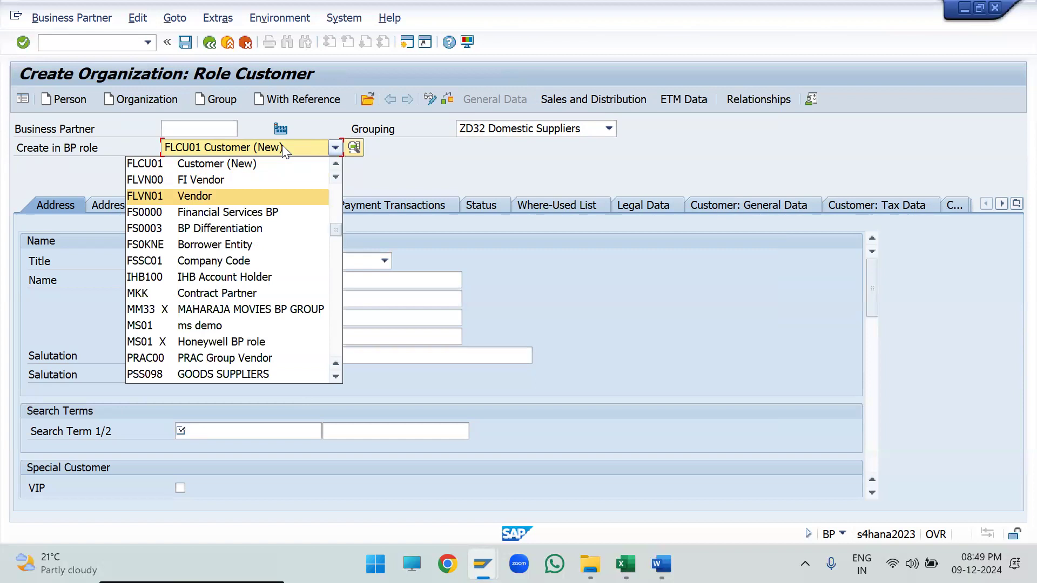
{"action": "key", "text": "Return"}
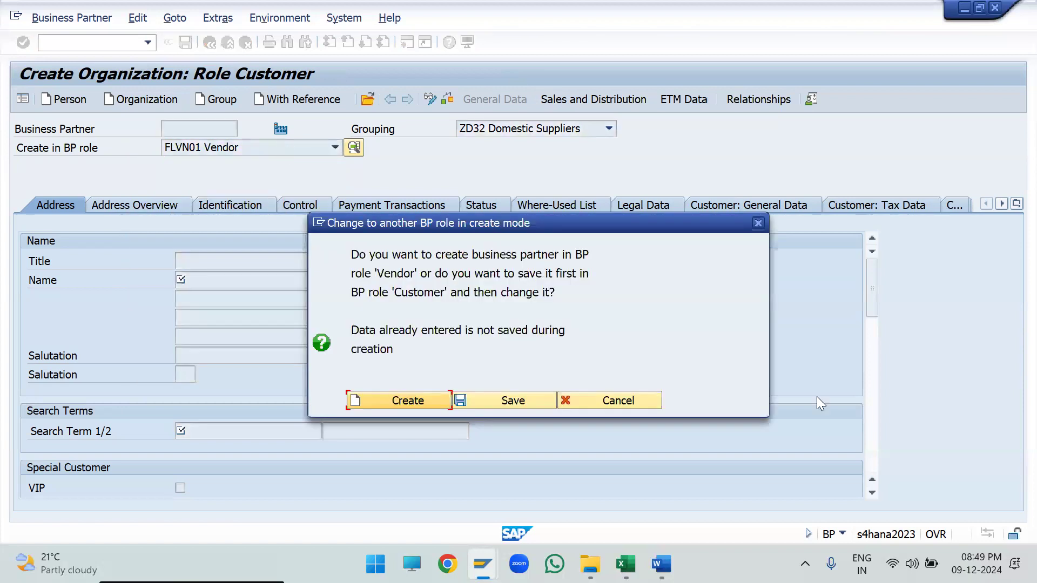
{"action": "key", "text": "Return"}
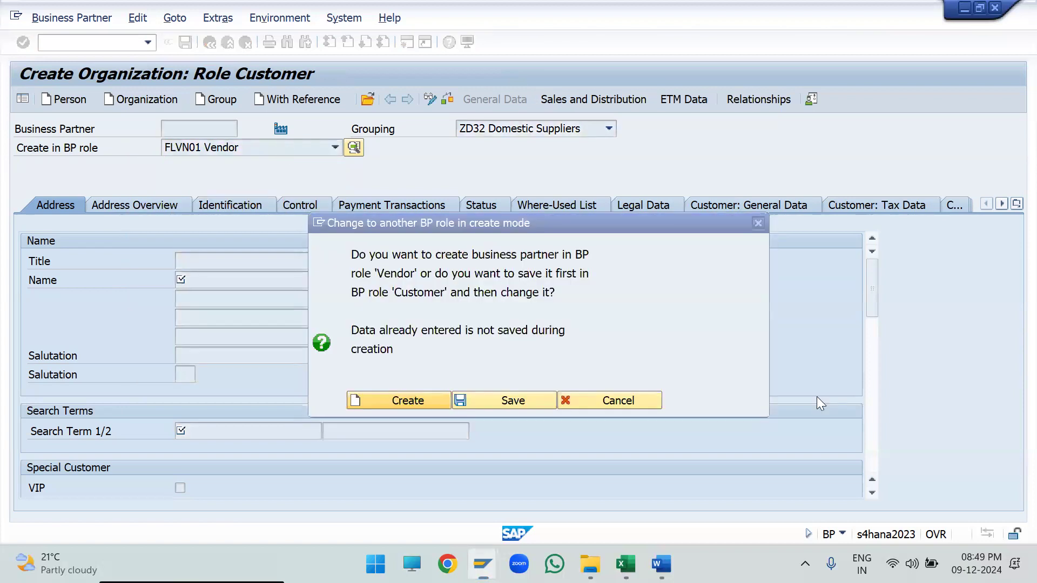
{"action": "left_click", "coordinate": [385, 403]}
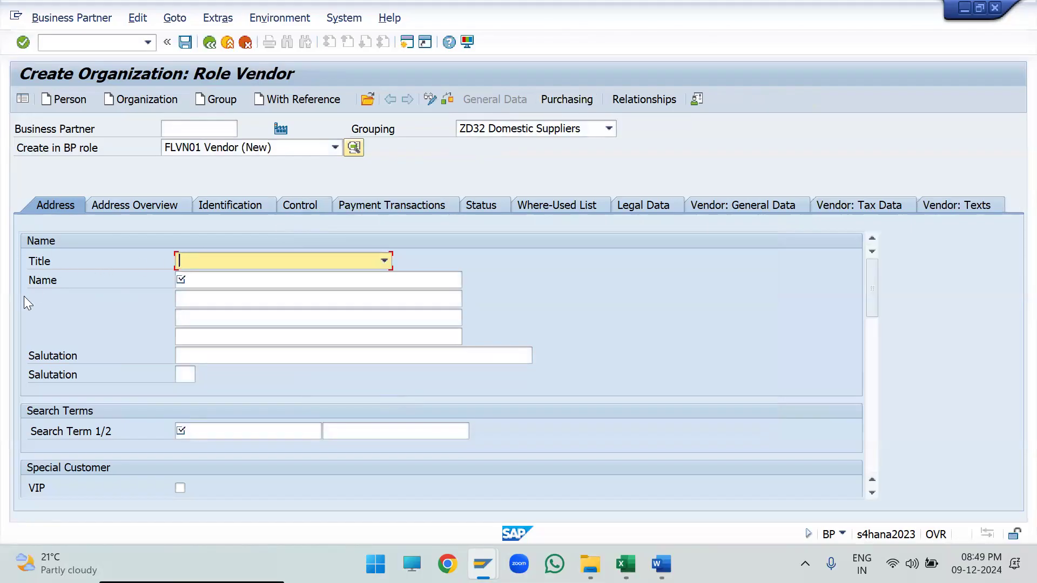
{"action": "left_click", "coordinate": [260, 261]}
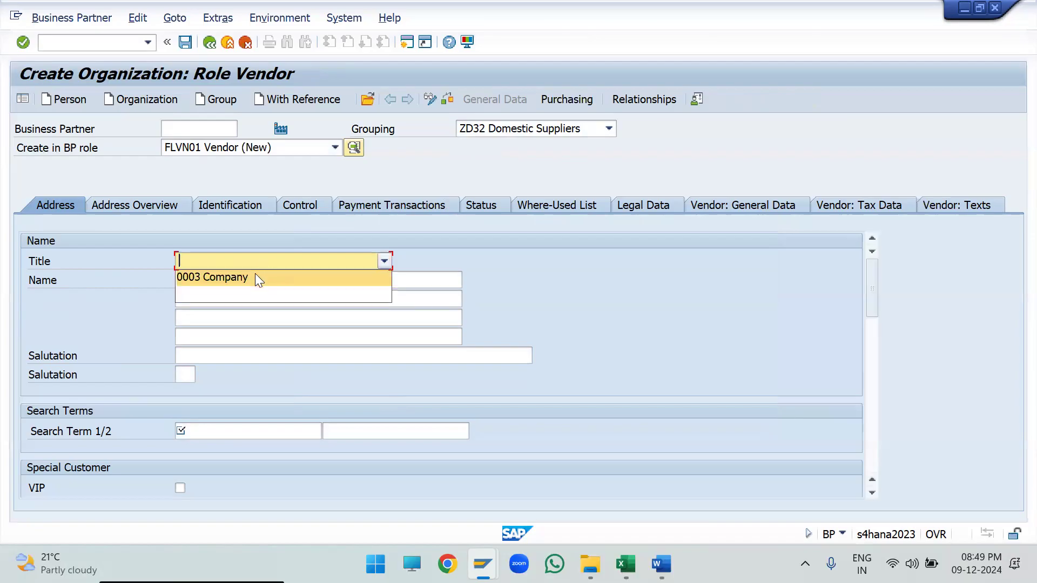
{"action": "left_click", "coordinate": [252, 279]}
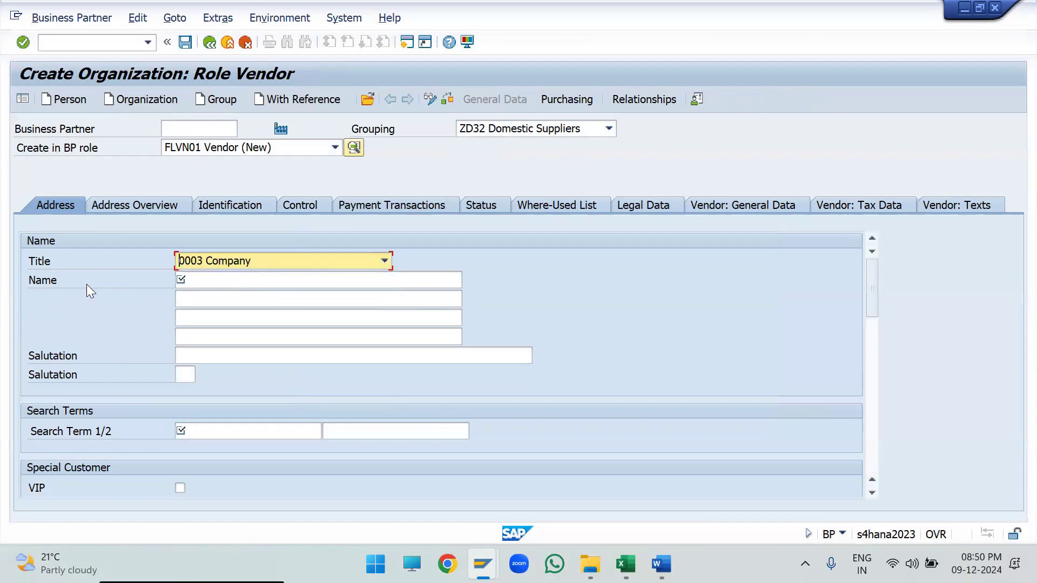
{"action": "left_click", "coordinate": [114, 278]}
{"action": "left_click", "coordinate": [223, 281]}
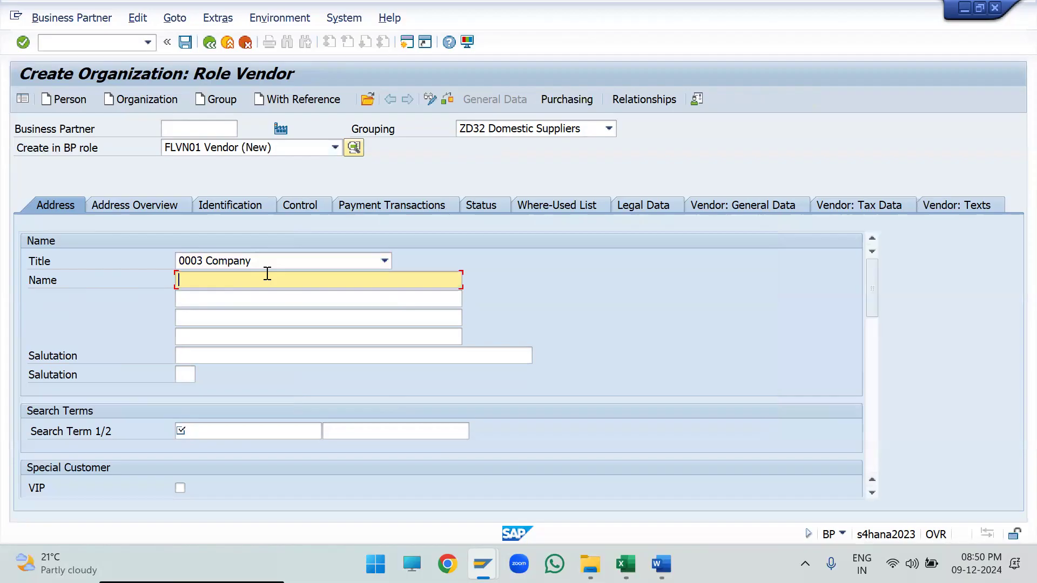
{"action": "type", "text": "Ba"}
{"action": "key", "text": "BackSpace"}
{"action": "type", "text": "P"}
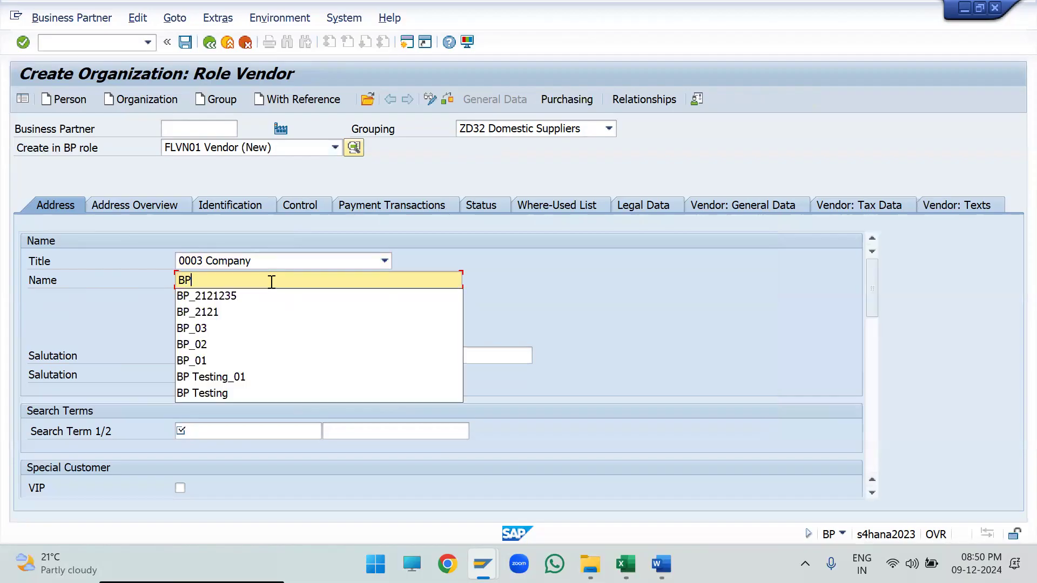
{"action": "type", "text": "_2345678765"}
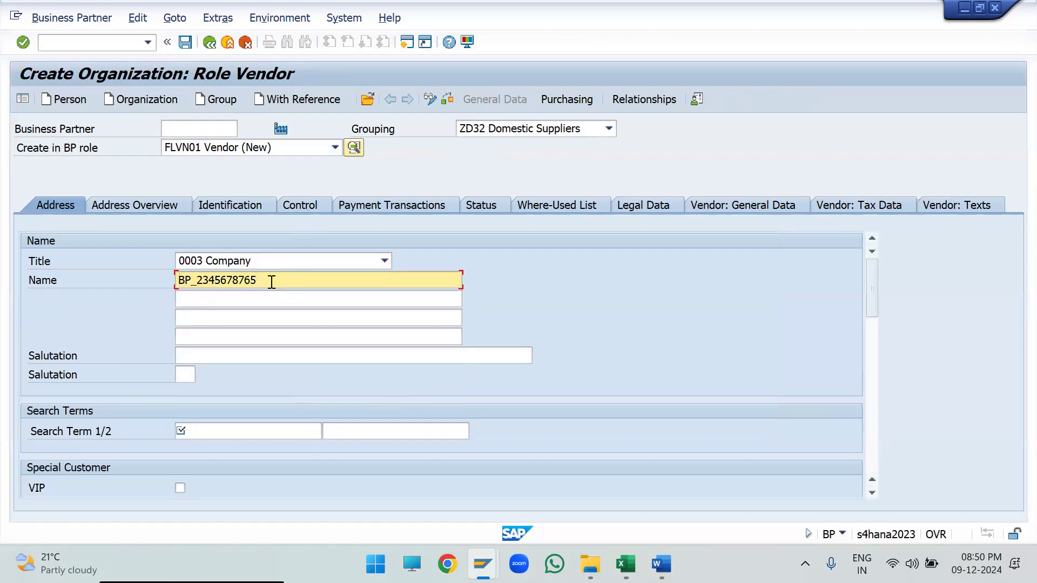
{"action": "left_click_drag", "start_coordinate": [272, 281], "coordinate": [145, 291]}
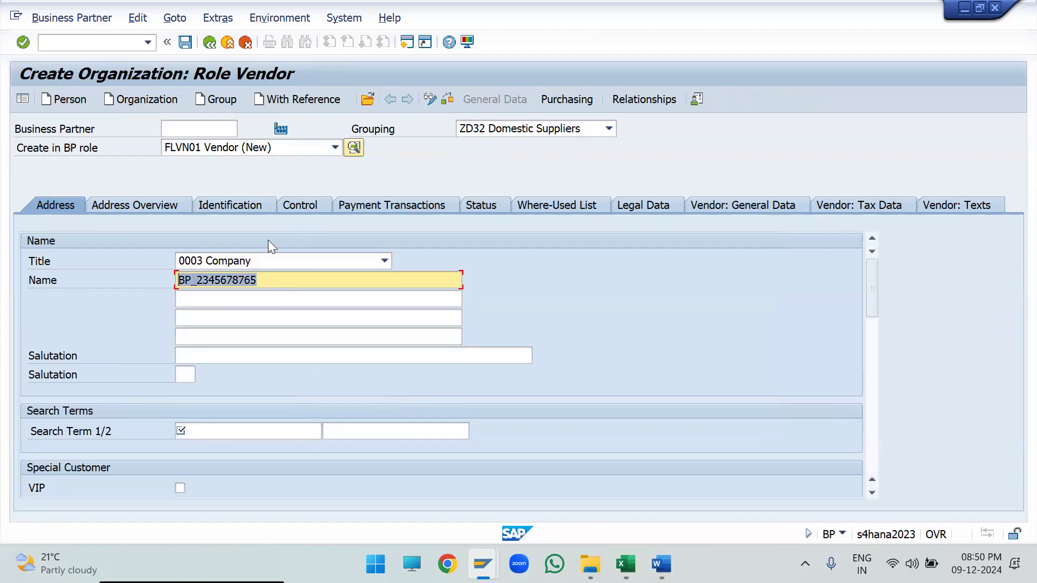
- Examine the two search term fields, the organization's name and the business partner number field
{"action": "scroll", "coordinate": [216, 378], "scroll_direction": "down", "scroll_amount": 1}
{"action": "left_click", "coordinate": [57, 374]}
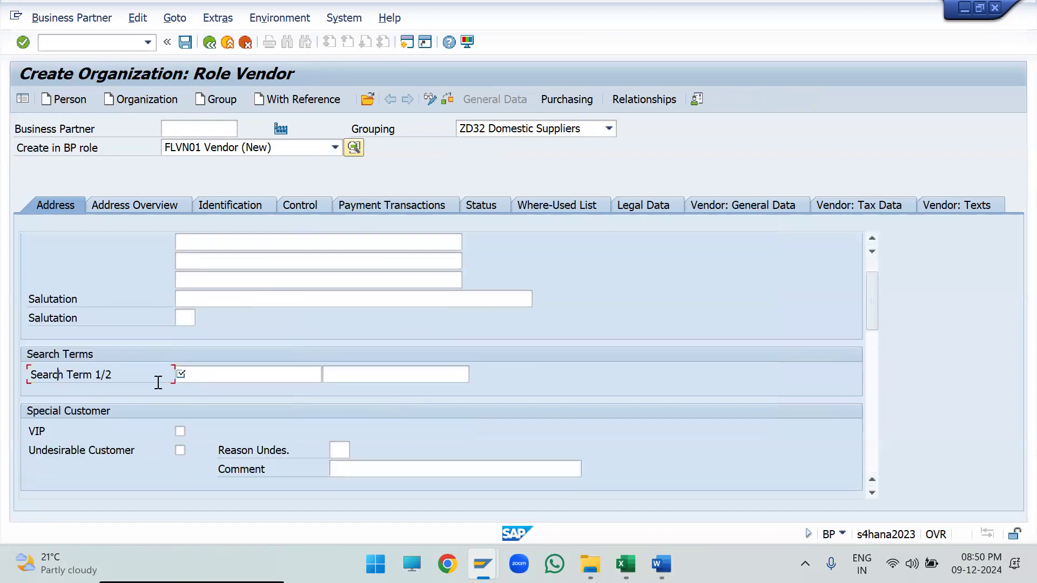
{"action": "left_click_drag", "start_coordinate": [113, 374], "coordinate": [24, 386]}
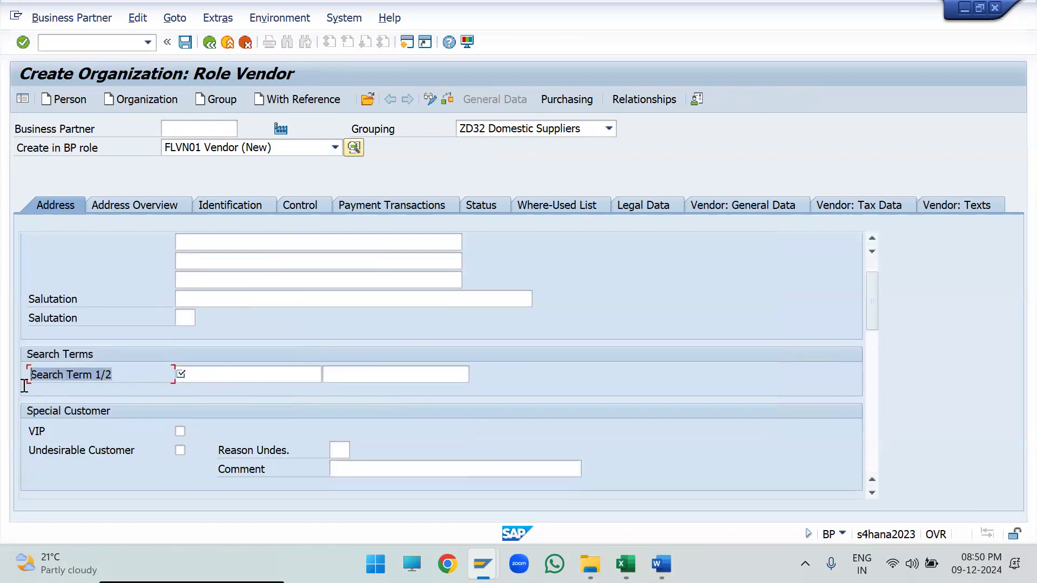
{"action": "left_click", "coordinate": [185, 378]}
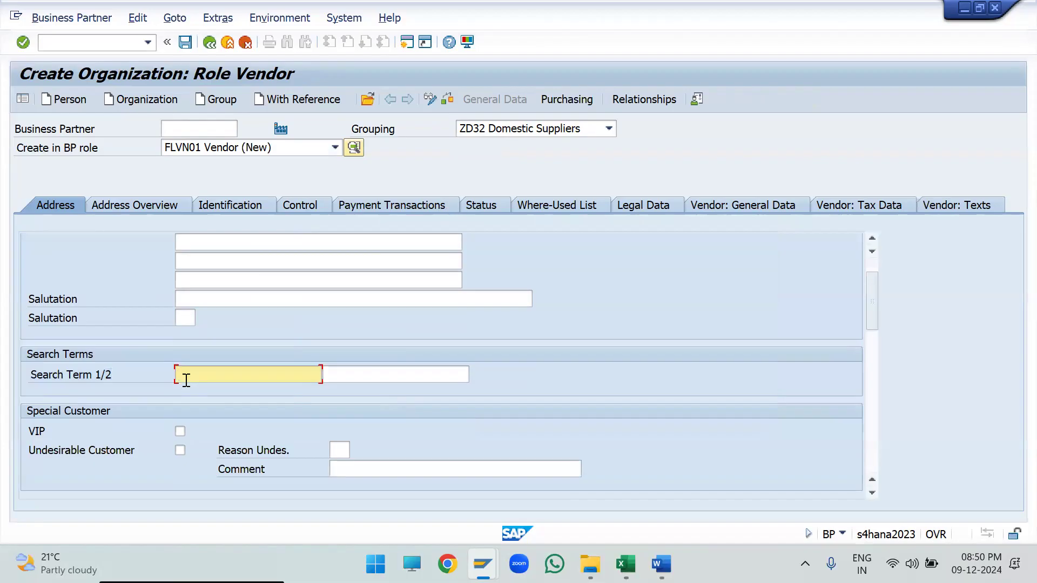
{"action": "left_click", "coordinate": [340, 381]}
{"action": "scroll", "coordinate": [137, 396], "scroll_direction": "up", "scroll_amount": 1}
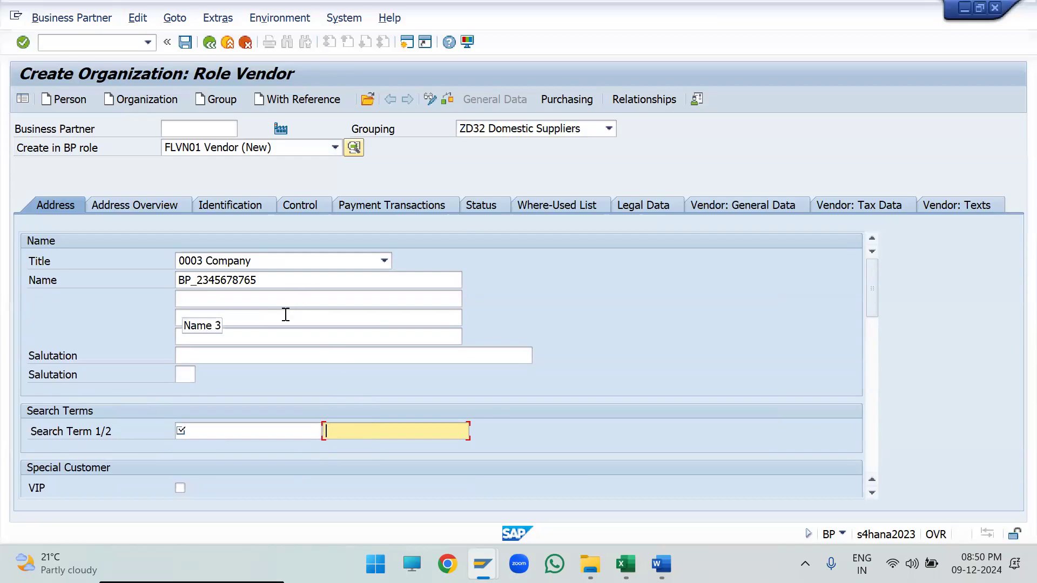
{"action": "left_click", "coordinate": [299, 276]}
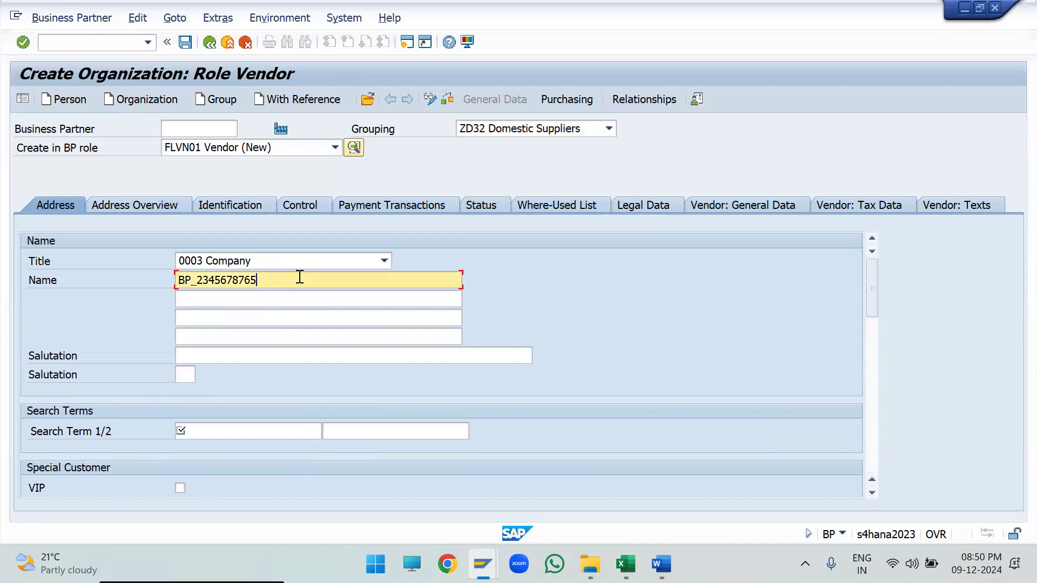
{"action": "key", "text": "ctrl+a"}
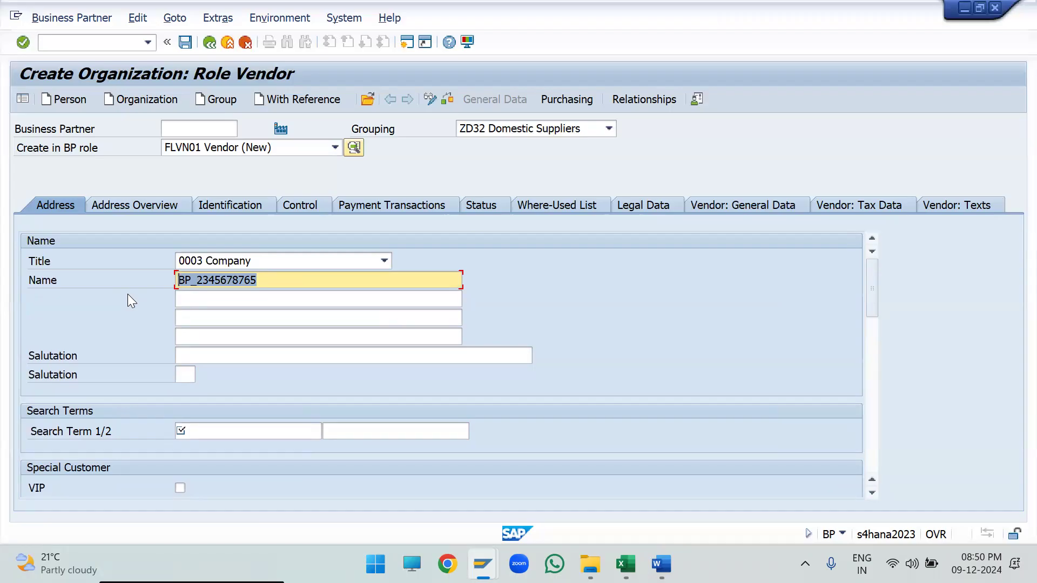
{"action": "left_click", "coordinate": [184, 128]}
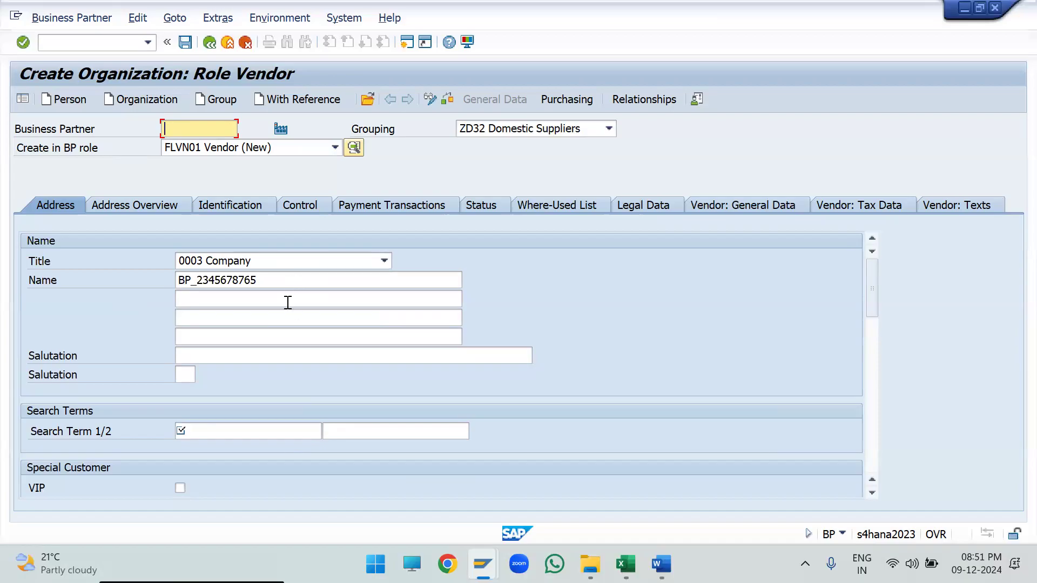
- Enter ABC as search term 1 and ABC1 as search term 2 for the organization
{"action": "left_click", "coordinate": [273, 430]}
{"action": "type", "text": "ABC"}
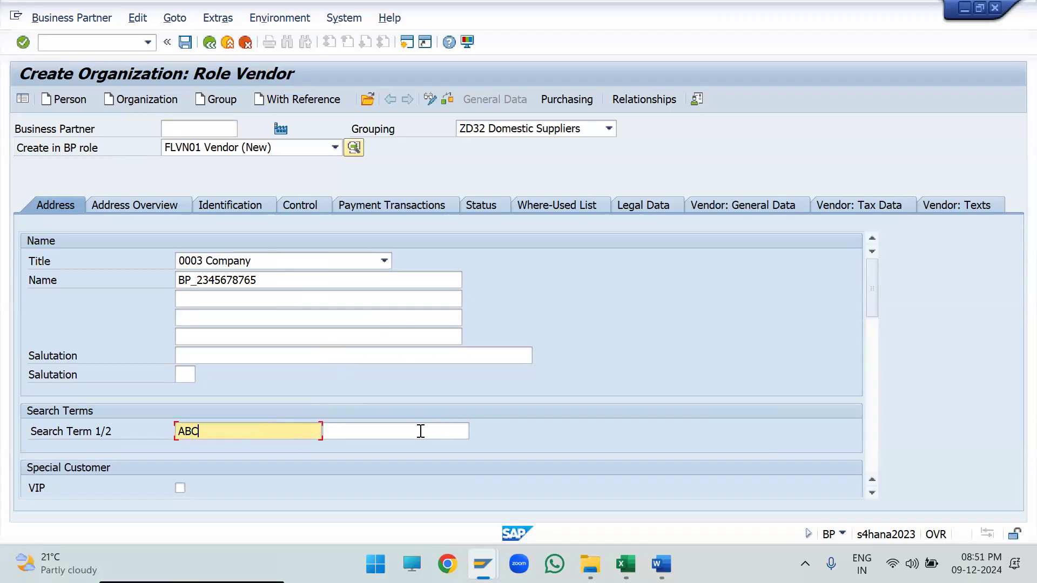
{"action": "left_click", "coordinate": [414, 431]}
{"action": "left_click", "coordinate": [243, 430]}
{"action": "left_click", "coordinate": [387, 428]}
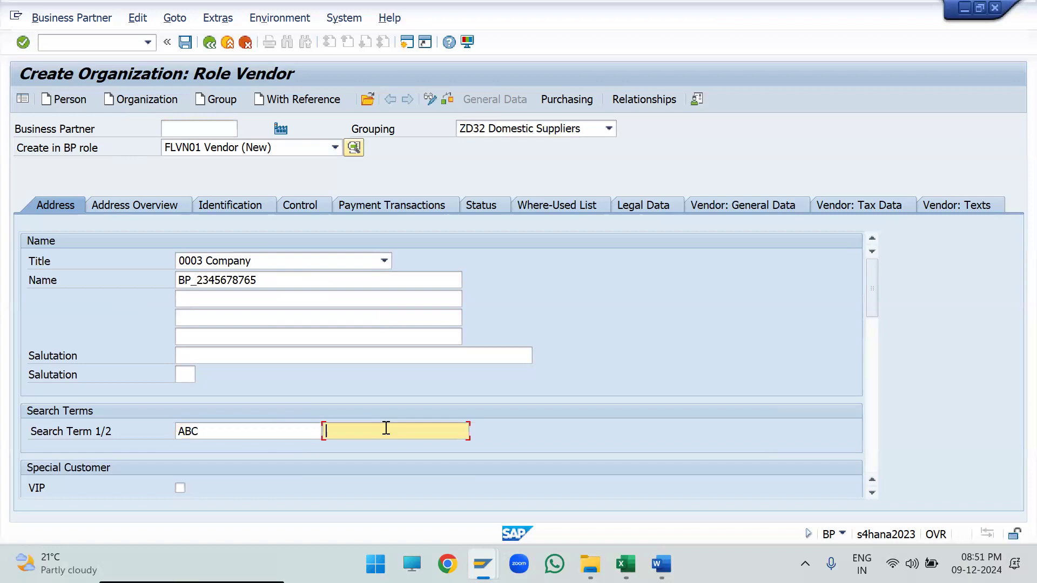
{"action": "type", "text": "ABC1"}
{"action": "left_click", "coordinate": [280, 430]}
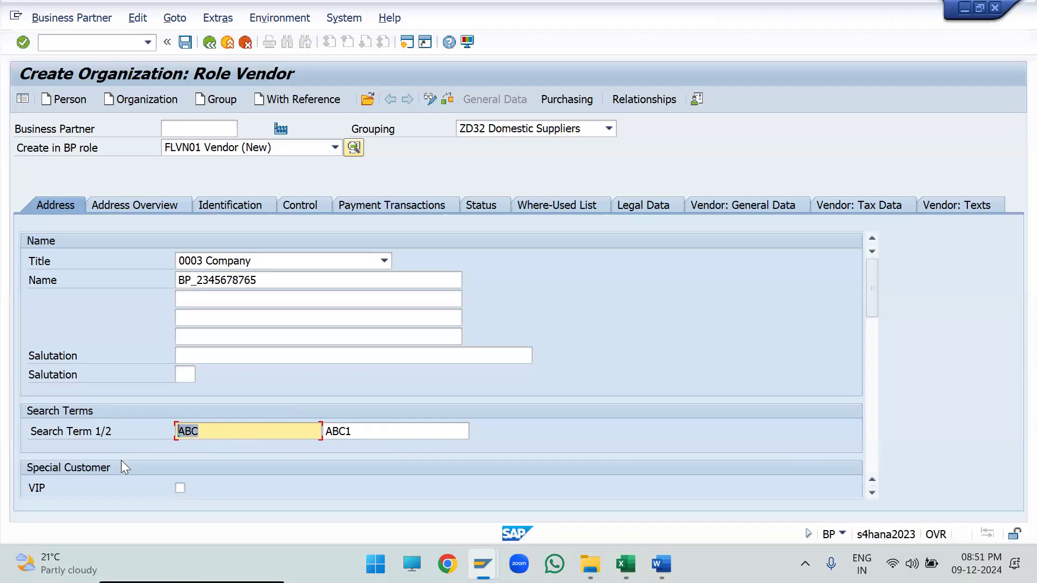
- Copy the organization's name into the street field of the standard address
{"action": "scroll", "coordinate": [225, 439], "scroll_direction": "down", "scroll_amount": 2}
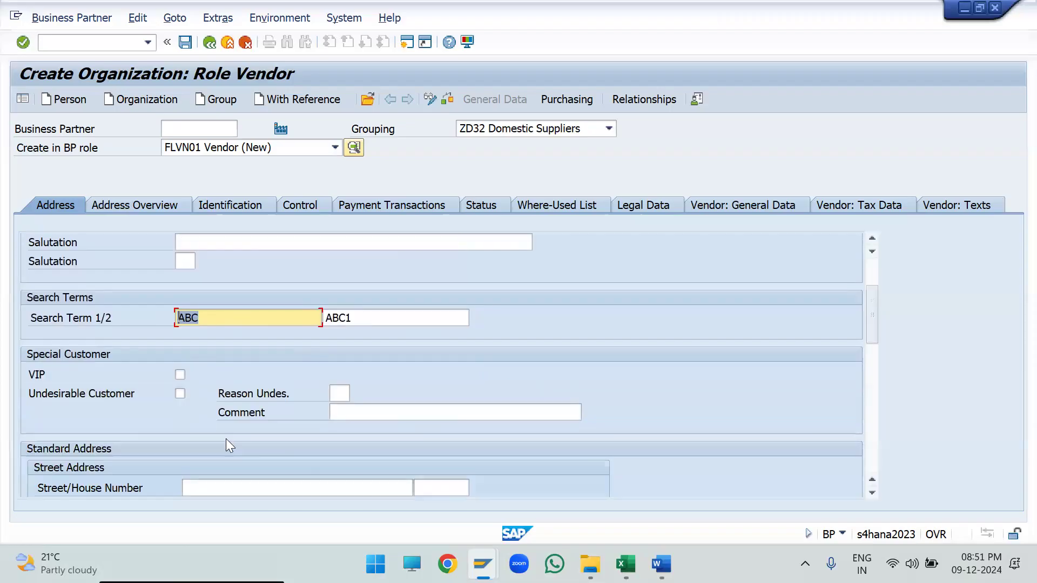
{"action": "scroll", "coordinate": [179, 391], "scroll_direction": "up", "scroll_amount": 2}
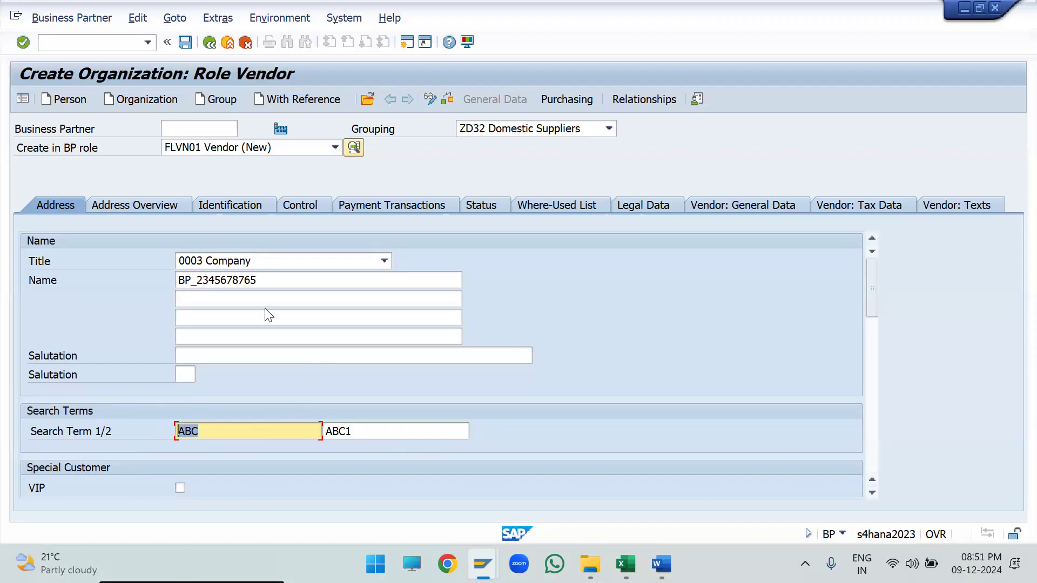
{"action": "scroll", "coordinate": [279, 392], "scroll_direction": "down", "scroll_amount": 3}
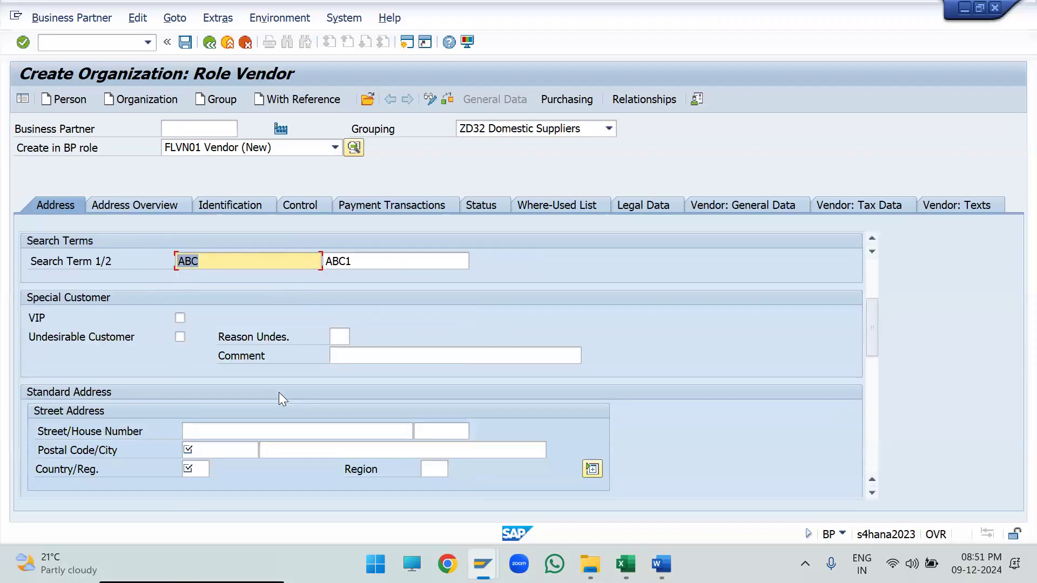
{"action": "scroll", "coordinate": [278, 392], "scroll_direction": "down", "scroll_amount": 1}
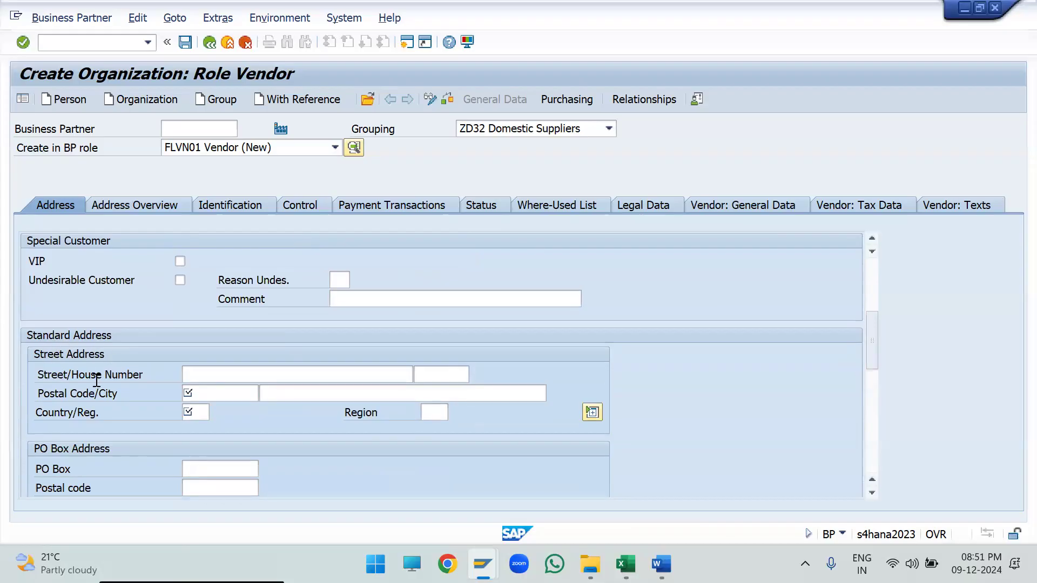
{"action": "left_click", "coordinate": [235, 373]}
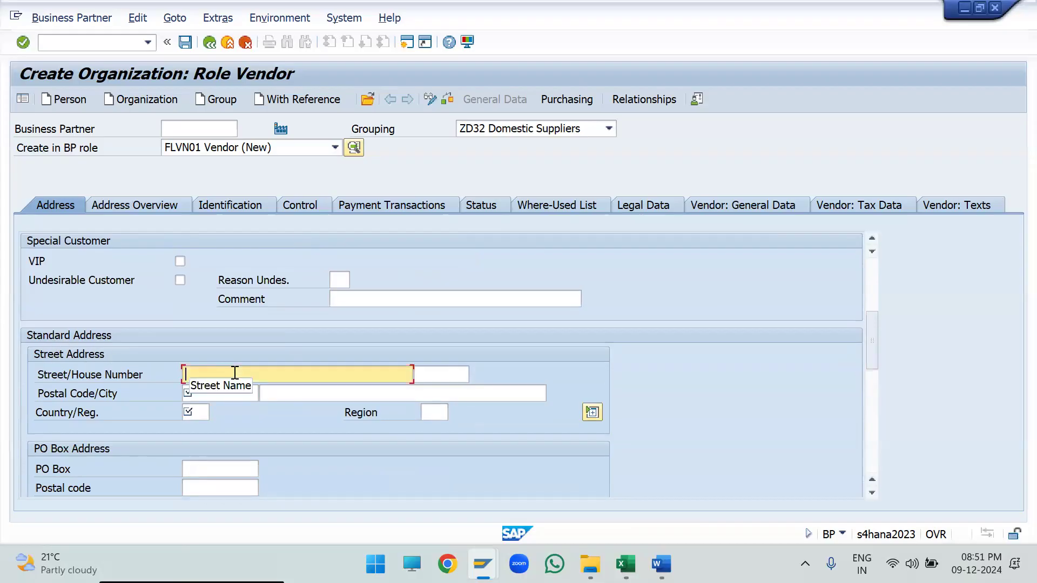
{"action": "scroll", "coordinate": [235, 373], "scroll_direction": "up", "scroll_amount": 3}
{"action": "left_click", "coordinate": [86, 293]}
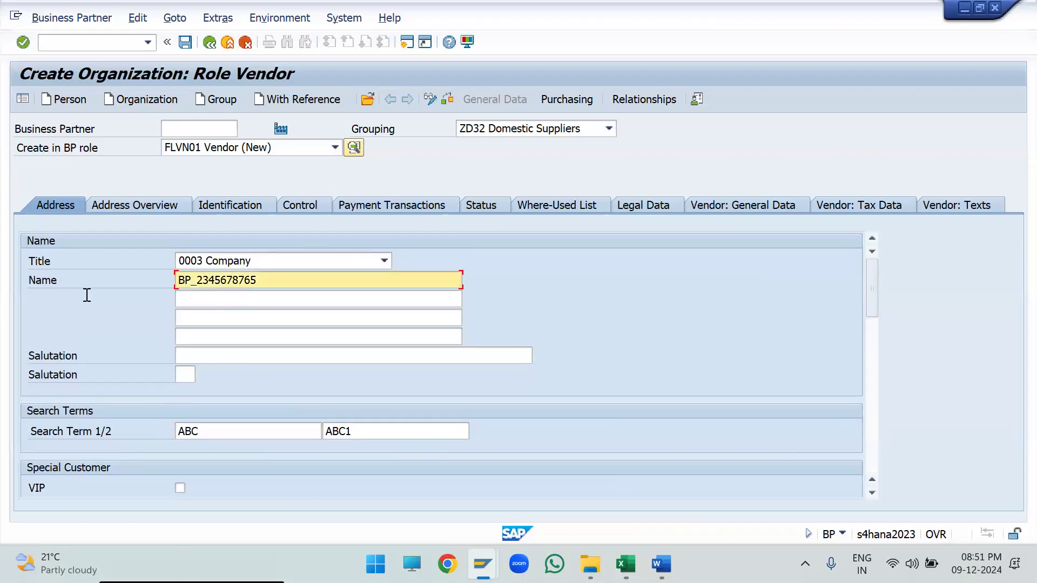
{"action": "scroll", "coordinate": [144, 367], "scroll_direction": "down", "scroll_amount": 3}
{"action": "left_click", "coordinate": [250, 377]}
{"action": "key", "text": "ctrl+v"}
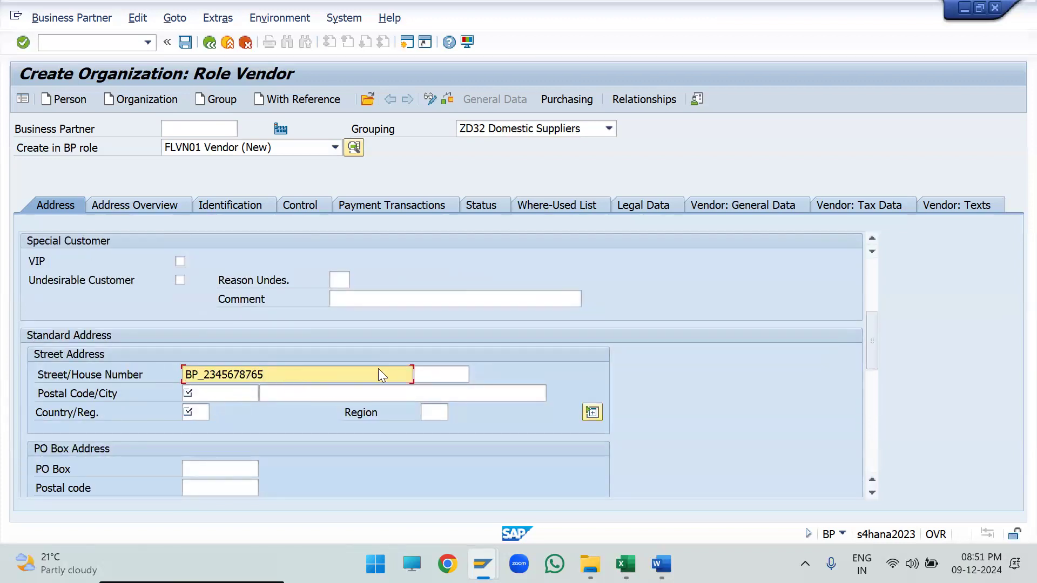
{"action": "left_click", "coordinate": [437, 378]}
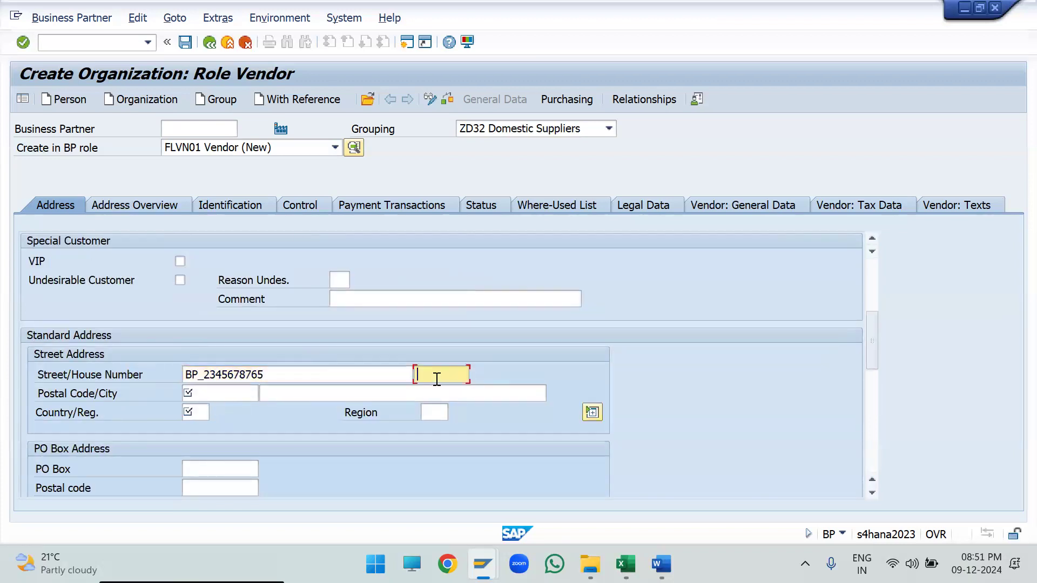
- Enter the address's postal code and reuse the organization's name as the city
{"action": "left_click", "coordinate": [245, 393]}
{"action": "type", "text": "123456"}
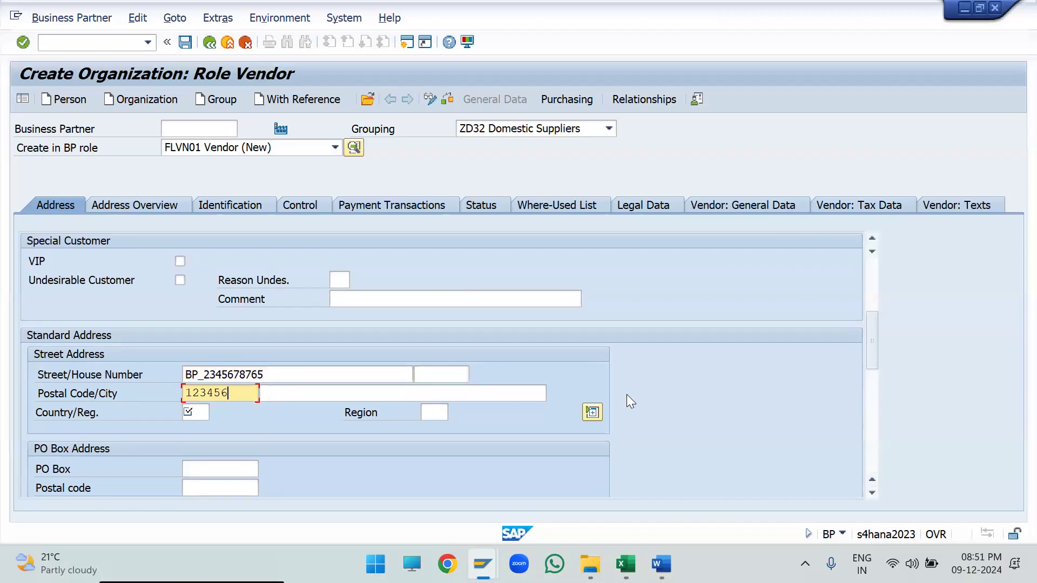
{"action": "key", "text": "Tab"}
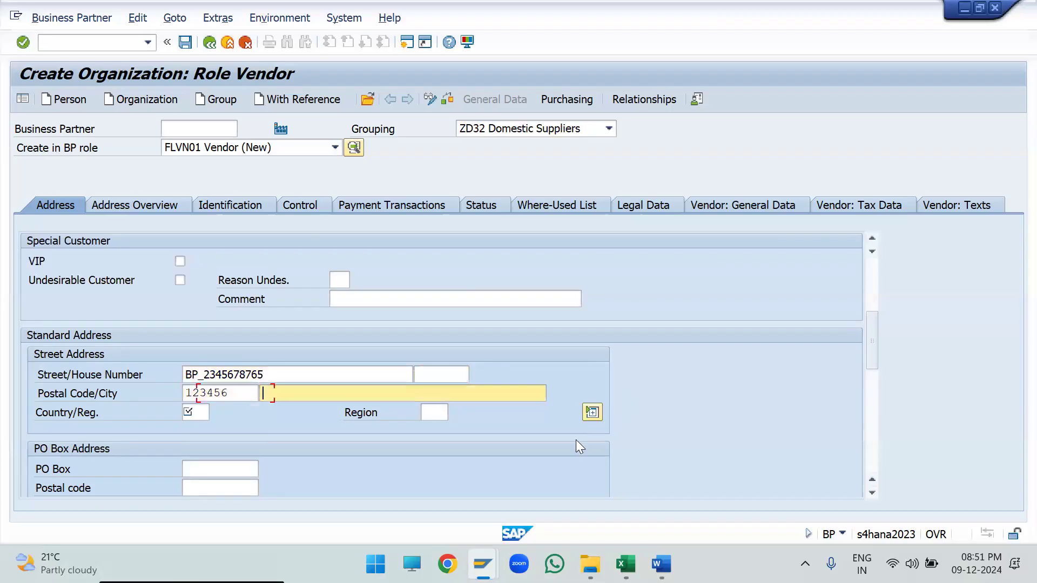
{"action": "key", "text": "ctrl+v"}
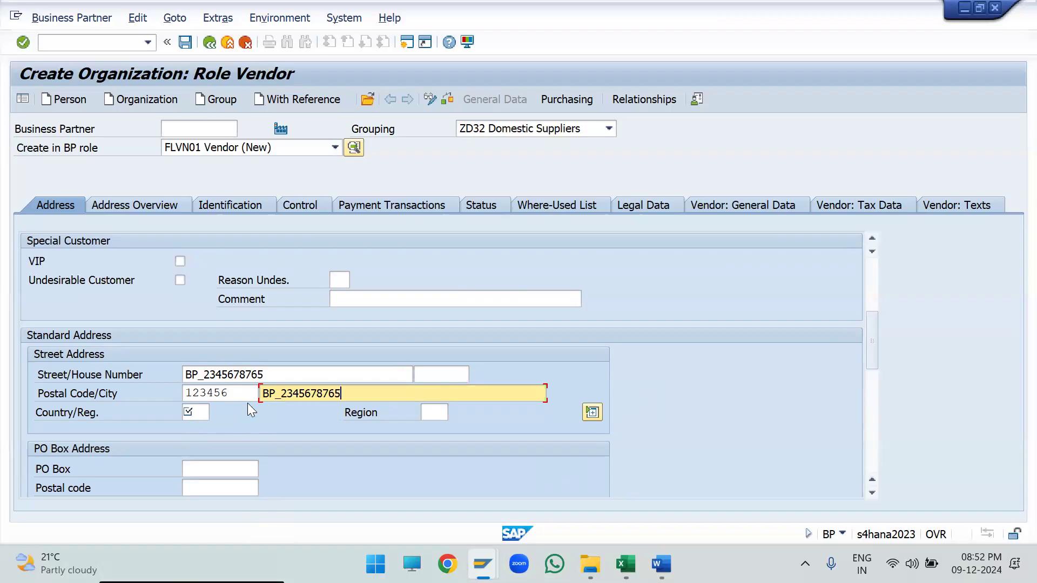
{"action": "left_click_drag", "start_coordinate": [248, 399], "coordinate": [159, 399]}
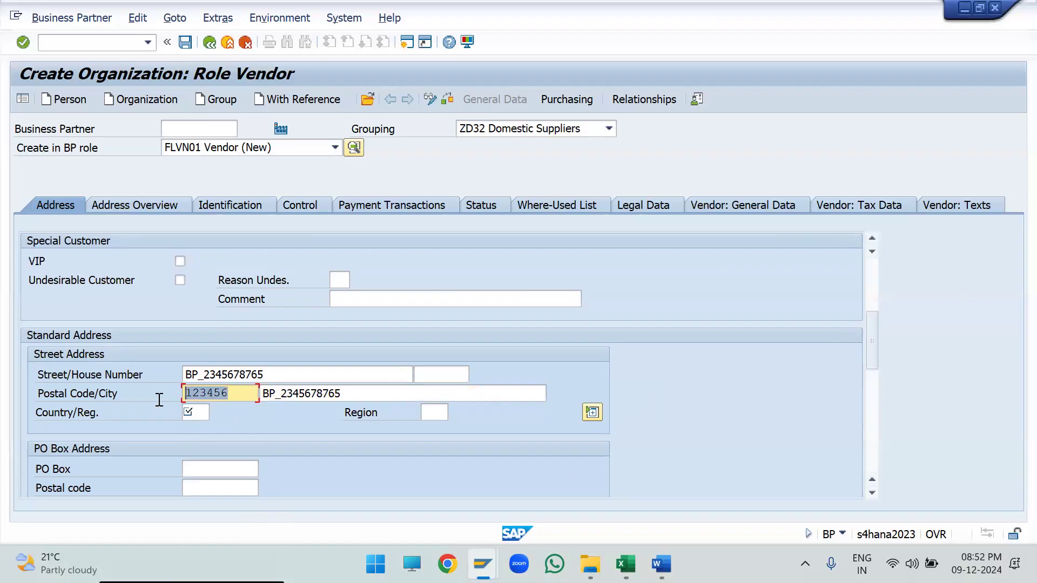
{"action": "left_click", "coordinate": [253, 392]}
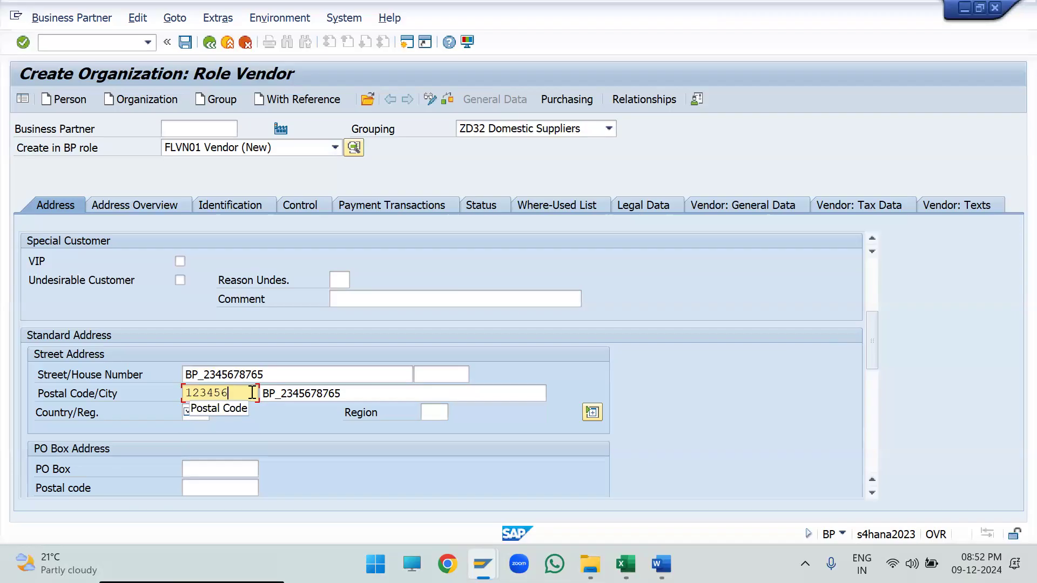
- Set the address's country to IN and choose region 13 Maharashtra from the region value list
{"action": "scroll", "coordinate": [251, 392], "scroll_direction": "down", "scroll_amount": 3}
{"action": "left_click", "coordinate": [207, 299]}
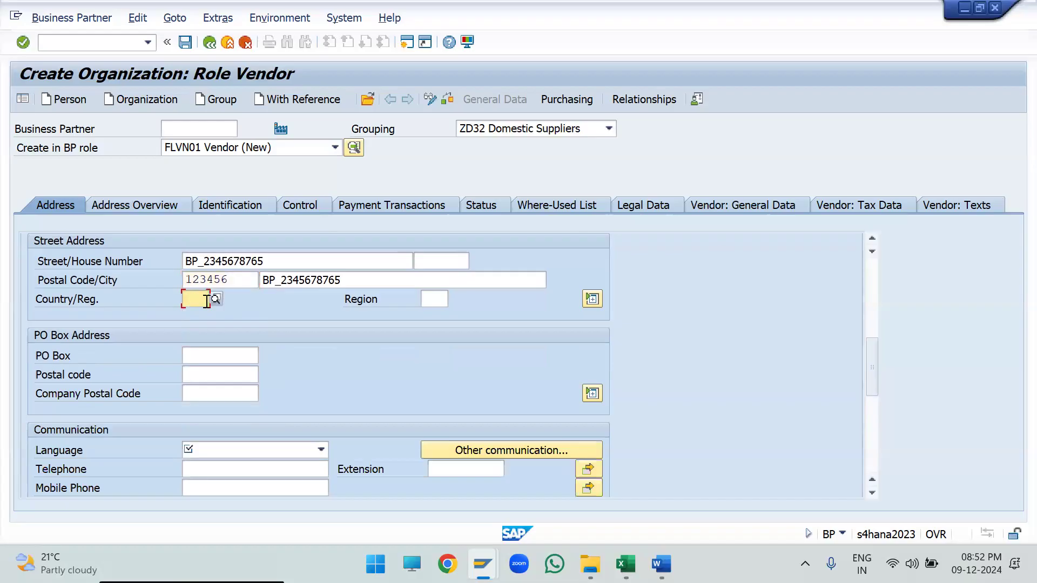
{"action": "type", "text": "in"}
{"action": "key", "text": "Tab"}
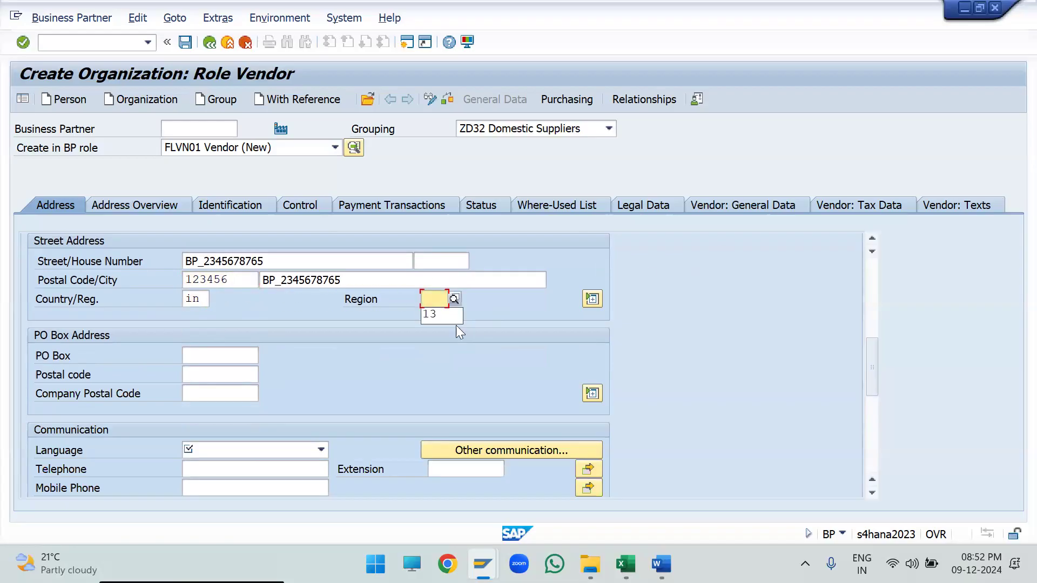
{"action": "left_click", "coordinate": [455, 299]}
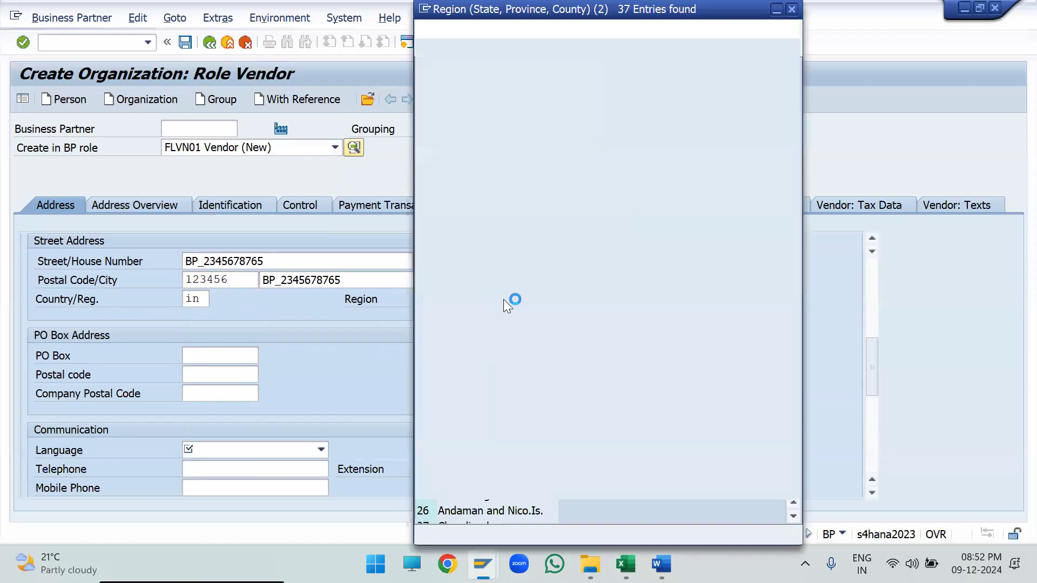
{"action": "scroll", "coordinate": [486, 254], "scroll_direction": "down", "scroll_amount": 1}
{"action": "left_click", "coordinate": [476, 293]}
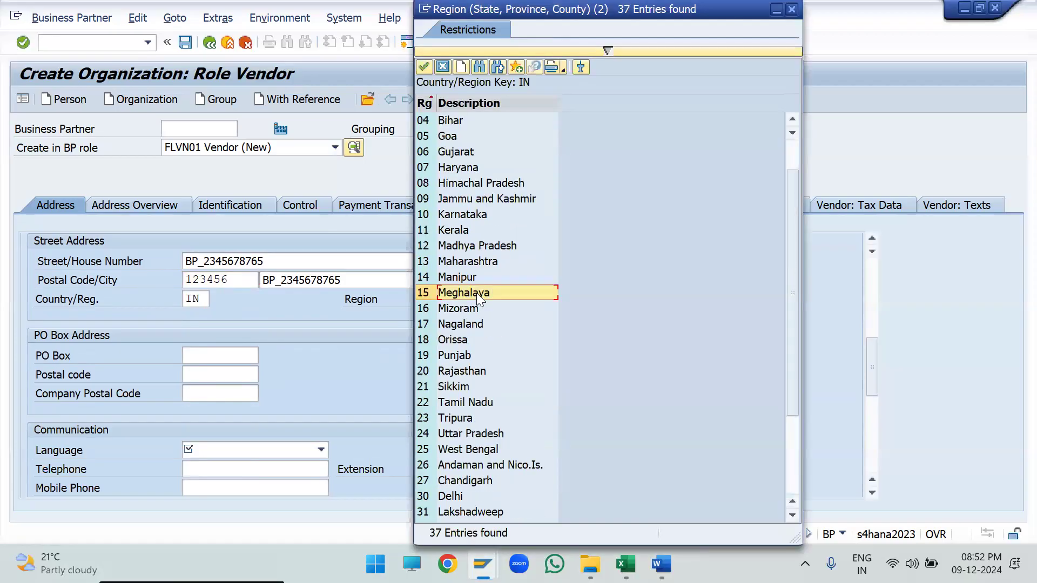
{"action": "double_click", "coordinate": [459, 268]}
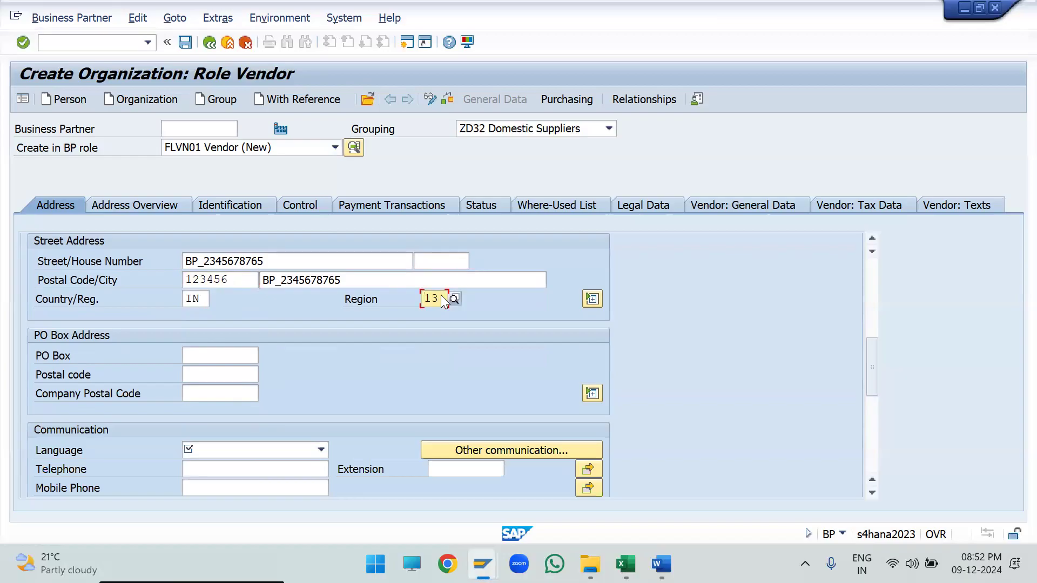
{"action": "scroll", "coordinate": [290, 364], "scroll_direction": "down", "scroll_amount": 3}
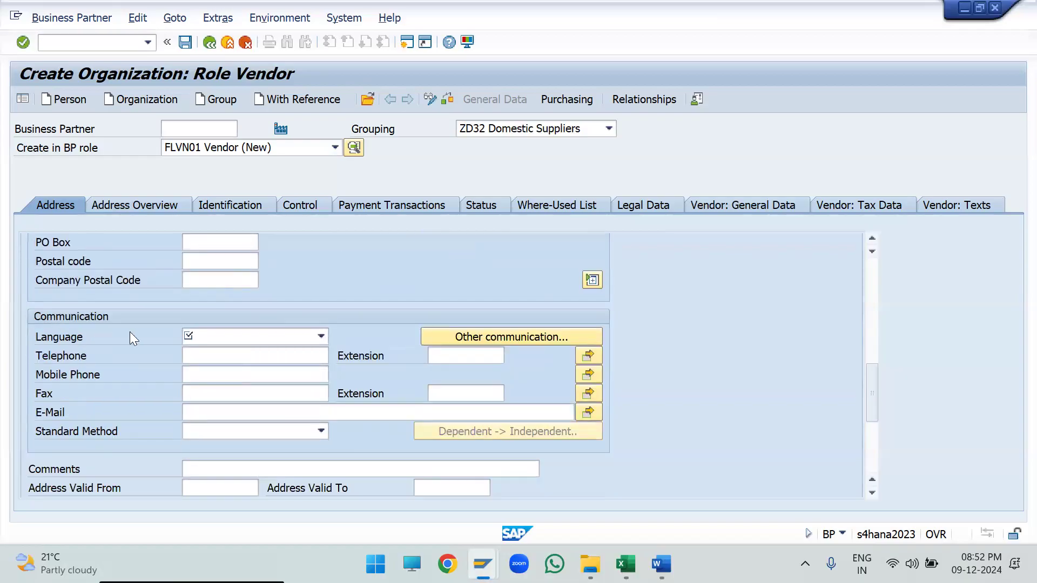
- Set the address's communication language to EN English and enter the organization's mobile phone number
{"action": "left_click", "coordinate": [212, 337]}
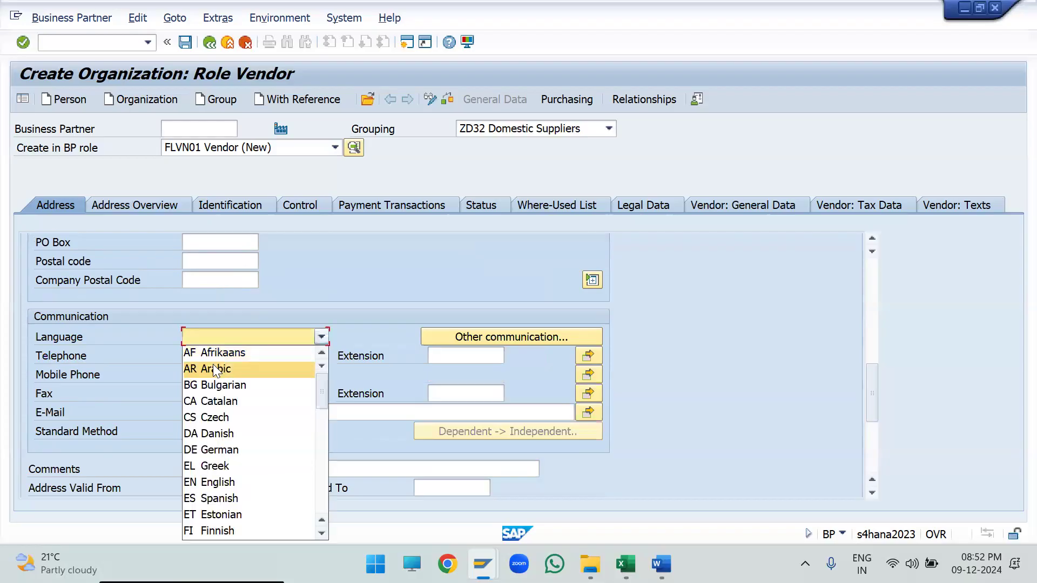
{"action": "type", "text": "en"}
{"action": "key", "text": "Return"}
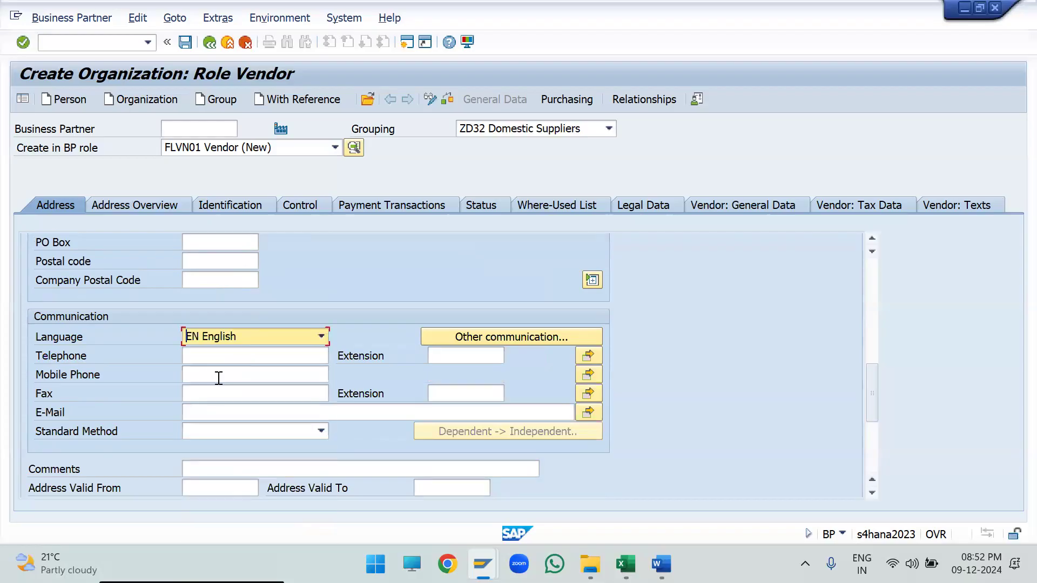
{"action": "left_click", "coordinate": [219, 376]}
{"action": "type", "text": "2345676543"}
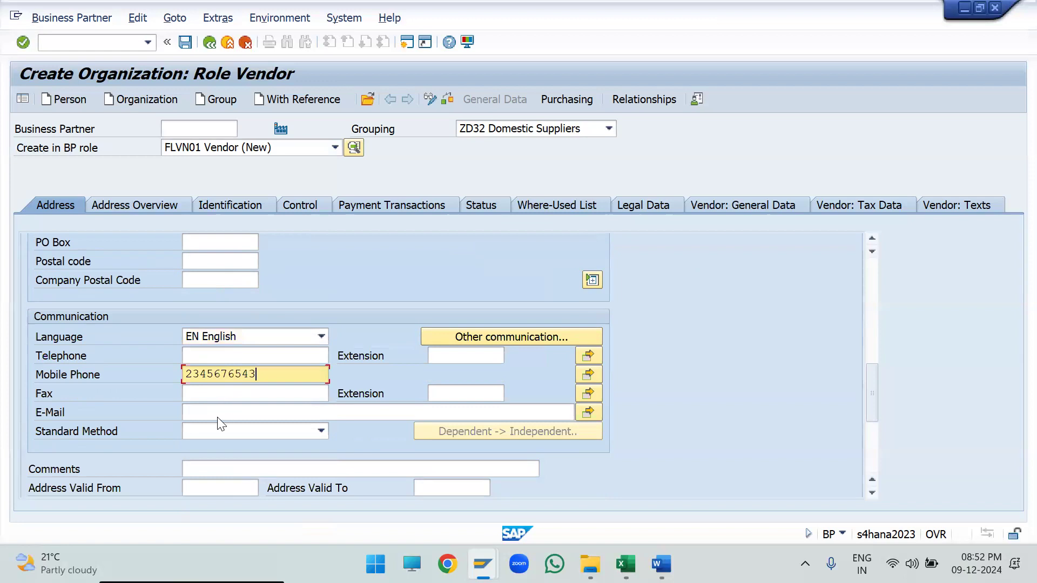
- Enter the organization's e-mail address in the communication data of the standard address
{"action": "left_click", "coordinate": [218, 416]}
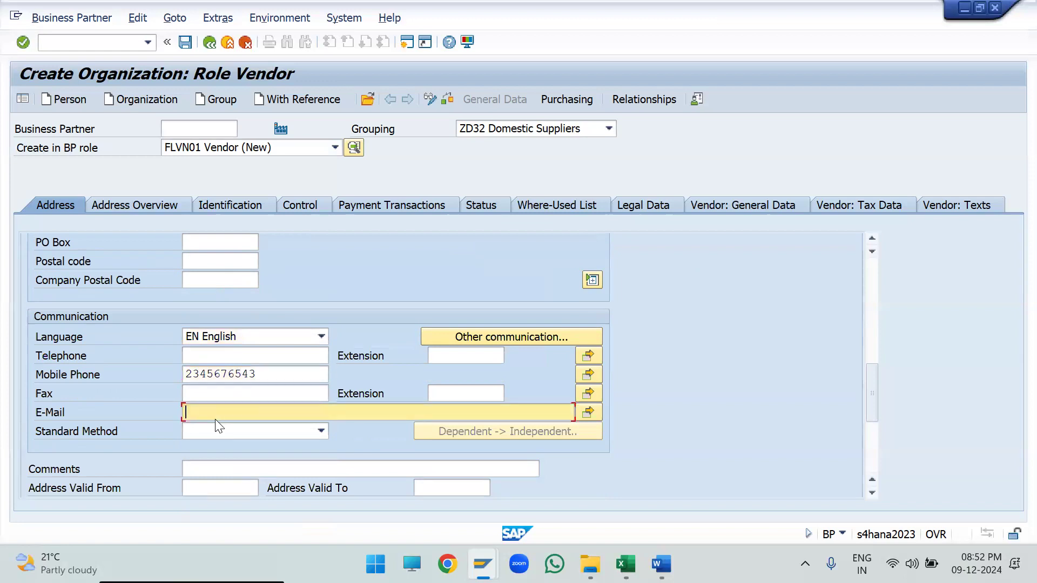
{"action": "left_click_drag", "start_coordinate": [284, 412], "coordinate": [122, 416]}
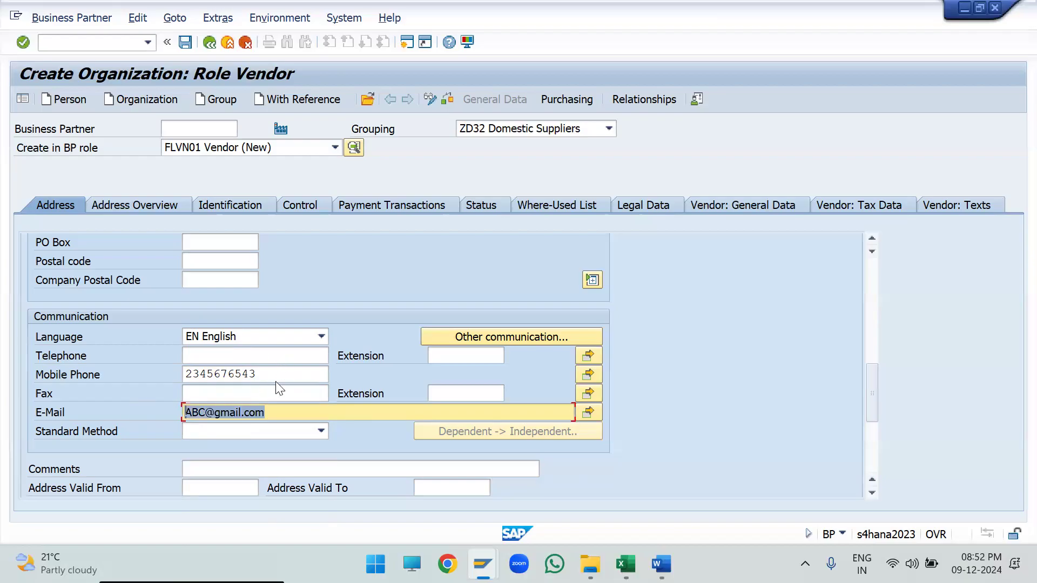
{"action": "left_click_drag", "start_coordinate": [280, 374], "coordinate": [141, 391]}
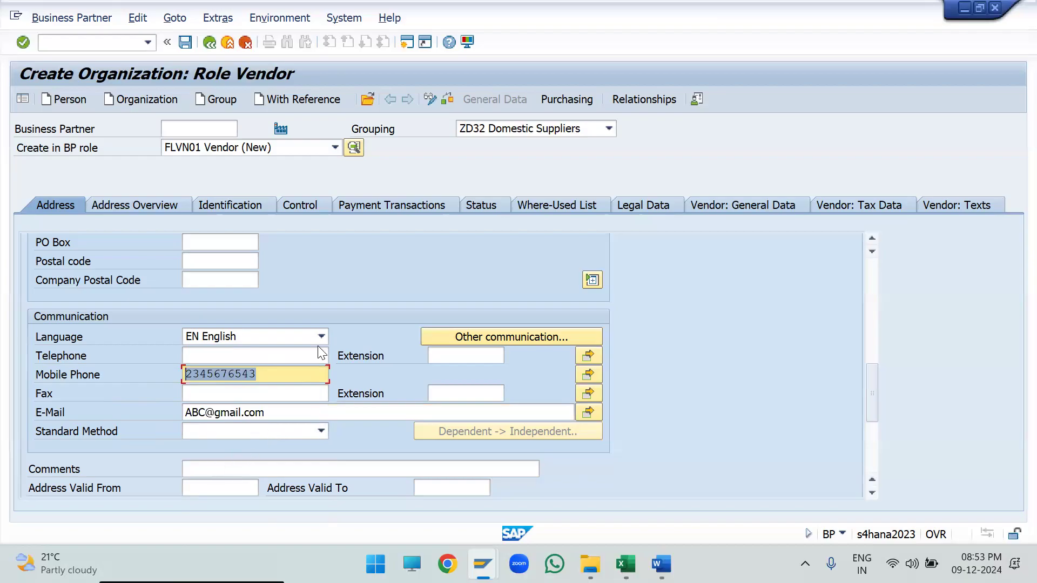
- Enter the external BP number in the organization's identification data
{"action": "scroll", "coordinate": [319, 349], "scroll_direction": "down", "scroll_amount": 3}
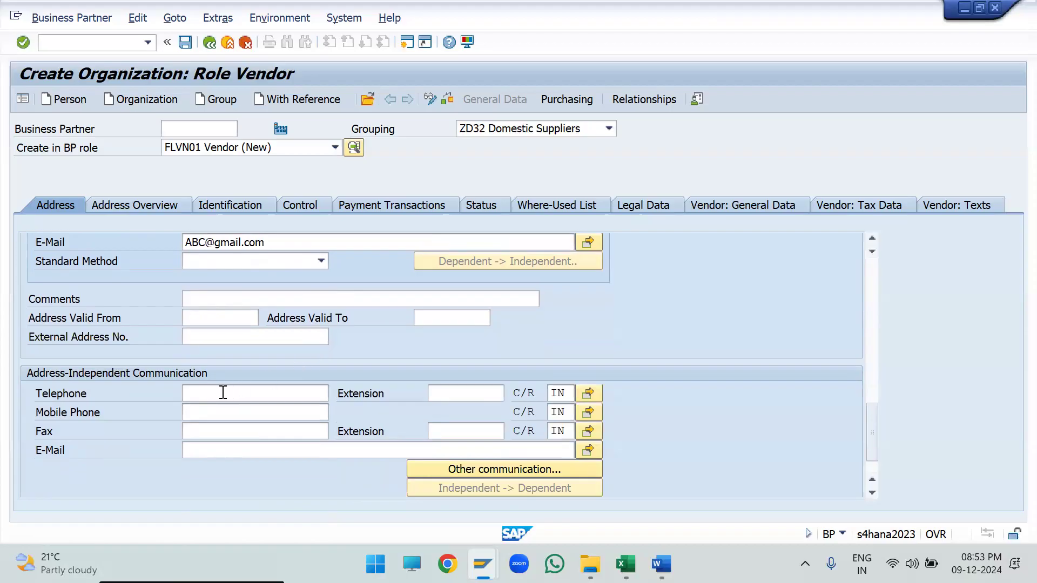
{"action": "scroll", "coordinate": [758, 264], "scroll_direction": "up", "scroll_amount": 2}
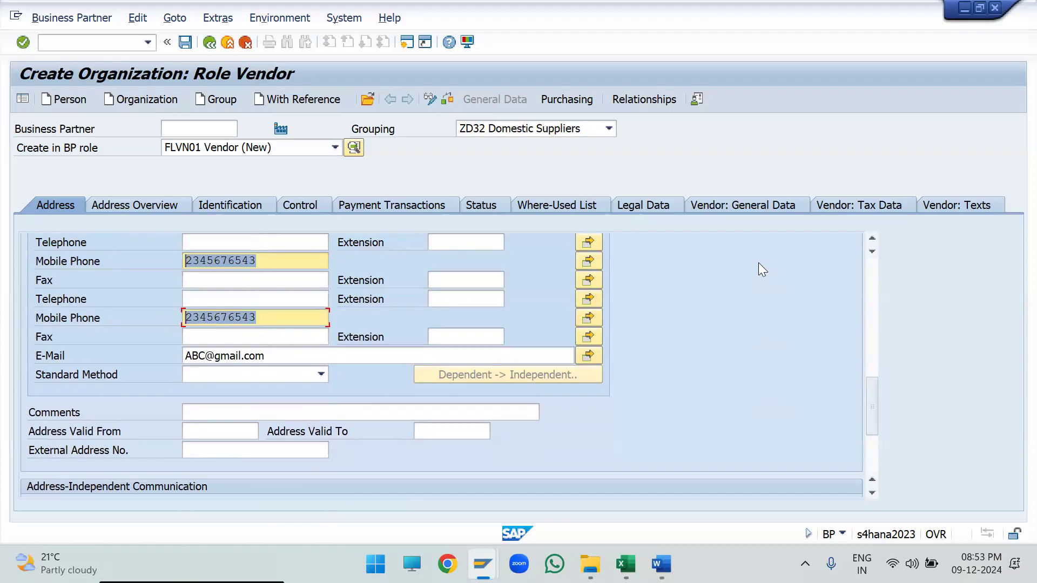
{"action": "scroll", "coordinate": [758, 262], "scroll_direction": "up", "scroll_amount": 5}
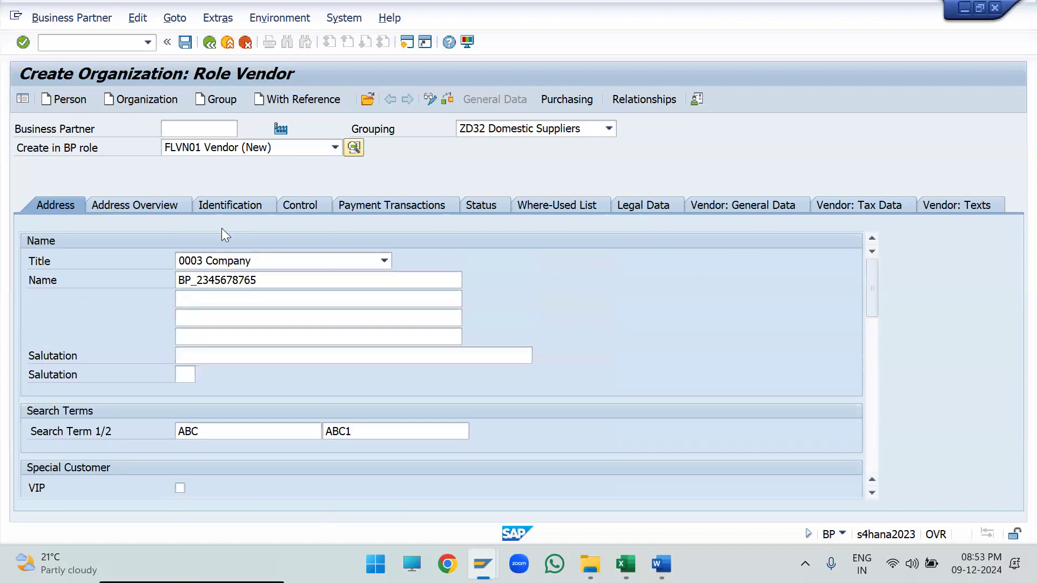
{"action": "left_click", "coordinate": [228, 204]}
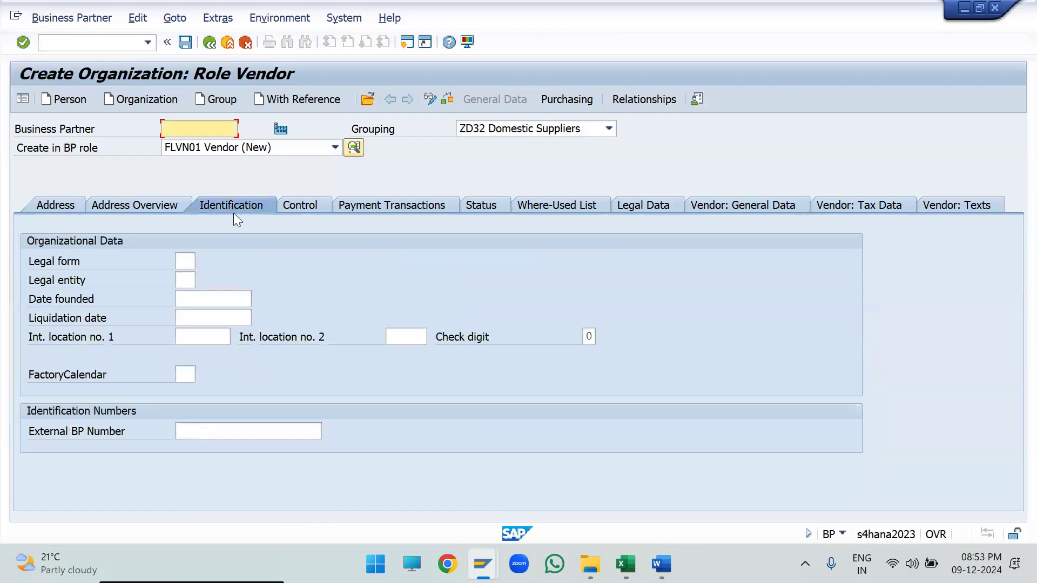
{"action": "left_click", "coordinate": [223, 435]}
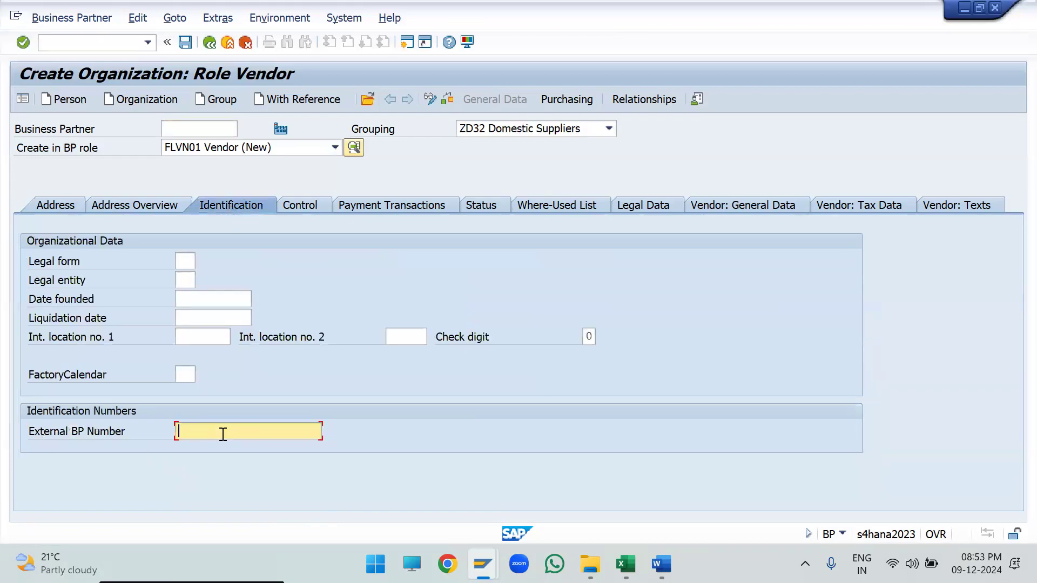
{"action": "type", "text": "2345678uytrekjhgf345"}
{"action": "key", "text": "Return"}
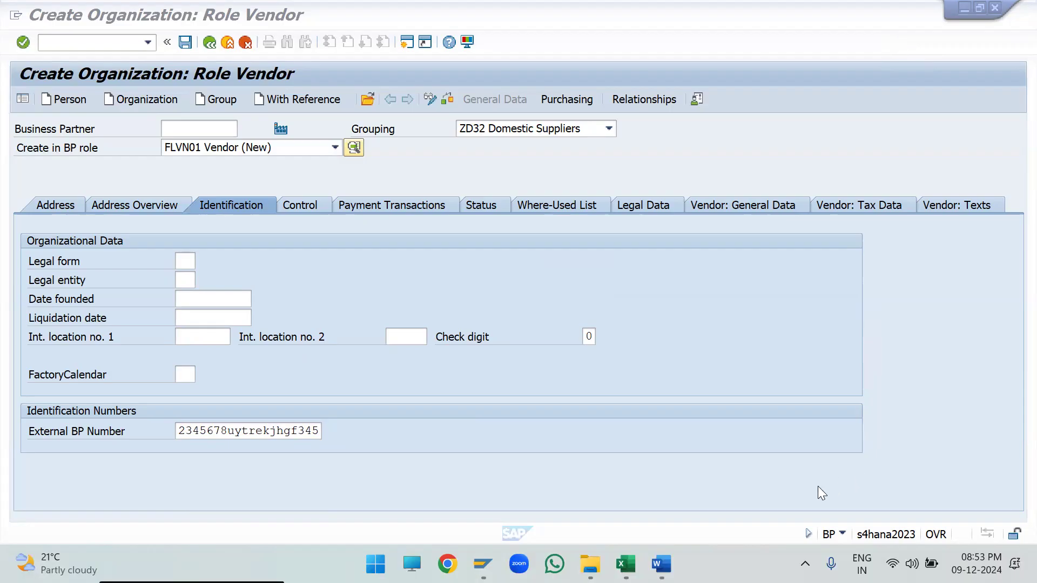
{"action": "left_click", "coordinate": [178, 435]}
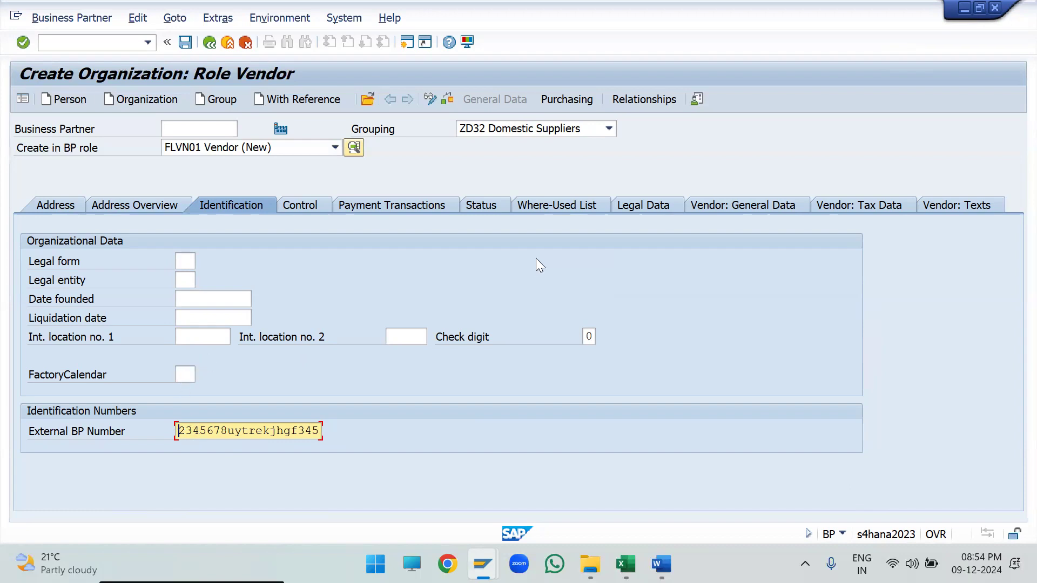
- Examine the vendor number assignment and account group in the vendor's general data
{"action": "left_click", "coordinate": [770, 208]}
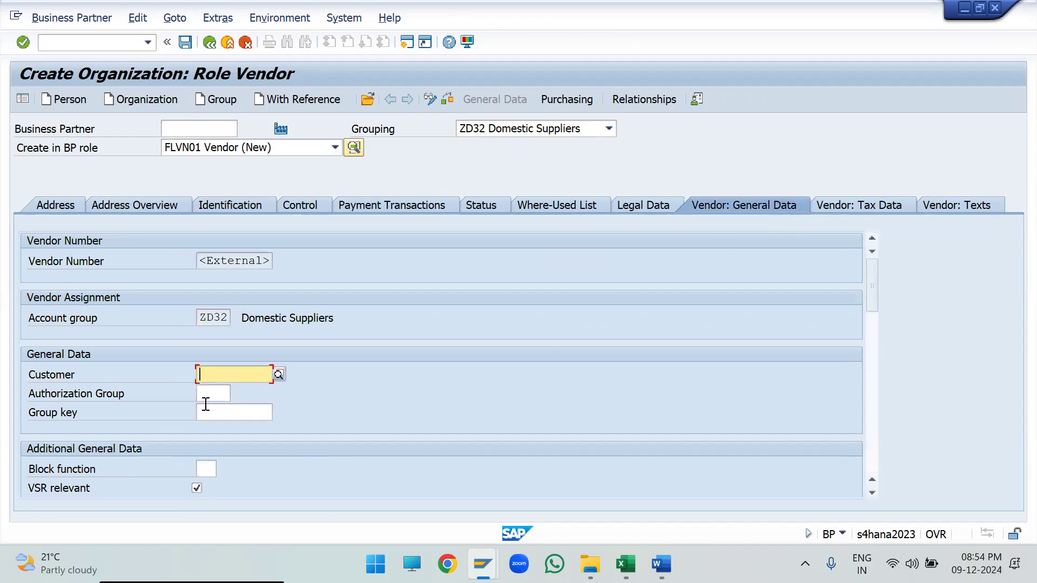
{"action": "left_click", "coordinate": [63, 262]}
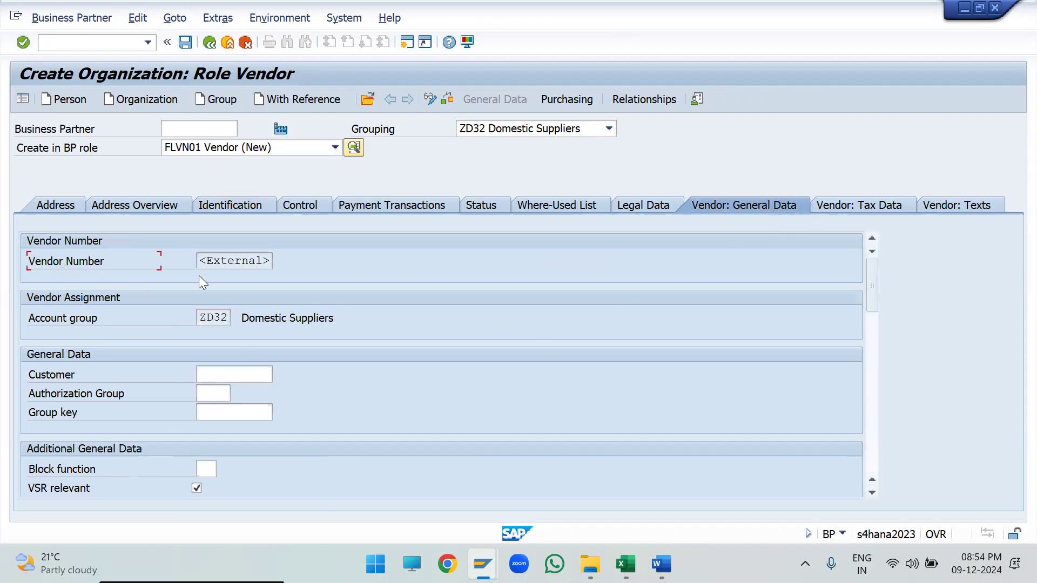
{"action": "left_click_drag", "start_coordinate": [201, 263], "coordinate": [307, 263]}
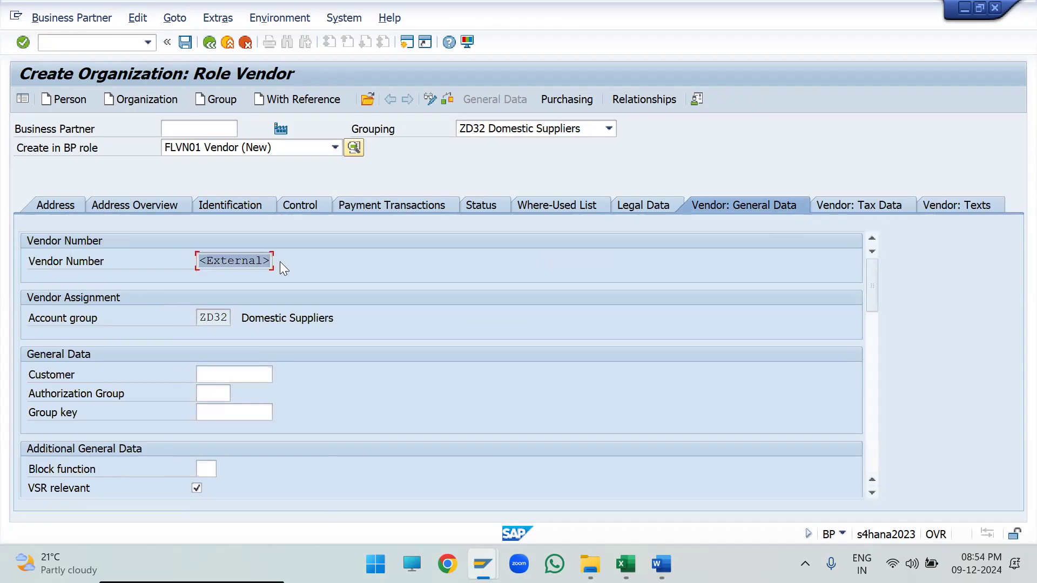
{"action": "left_click", "coordinate": [77, 318]}
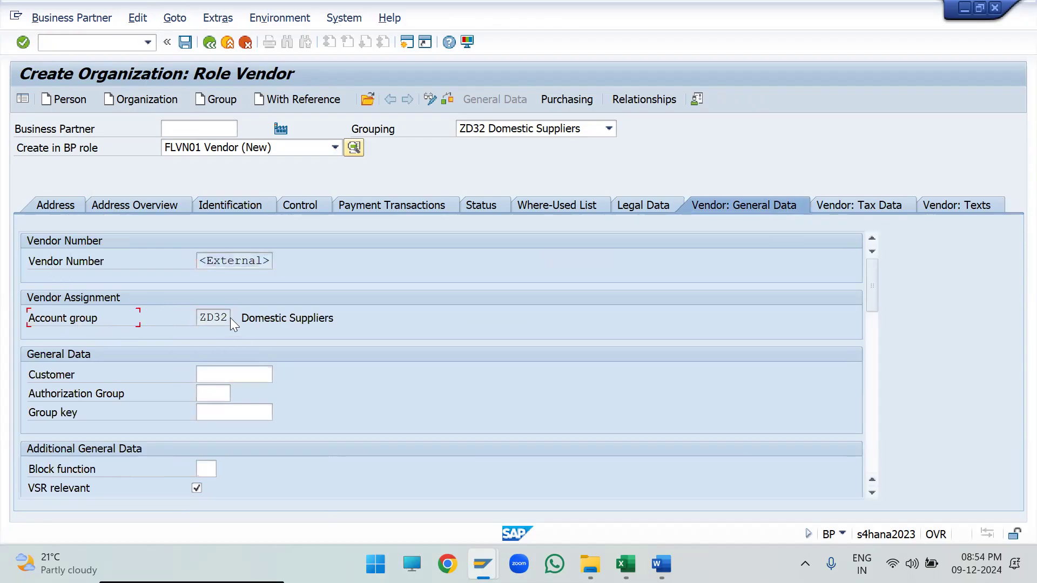
{"action": "double_click", "coordinate": [201, 317]}
{"action": "left_click_drag", "start_coordinate": [353, 324], "coordinate": [208, 328]}
{"action": "left_click", "coordinate": [113, 323]}
{"action": "left_click_drag", "start_coordinate": [201, 258], "coordinate": [308, 257]}
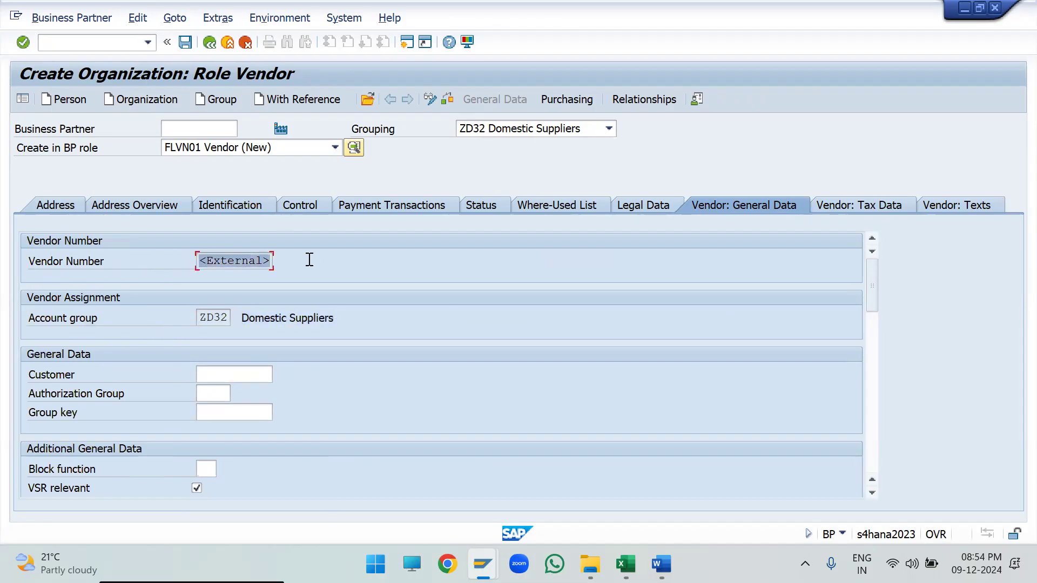
{"action": "left_click", "coordinate": [195, 130]}
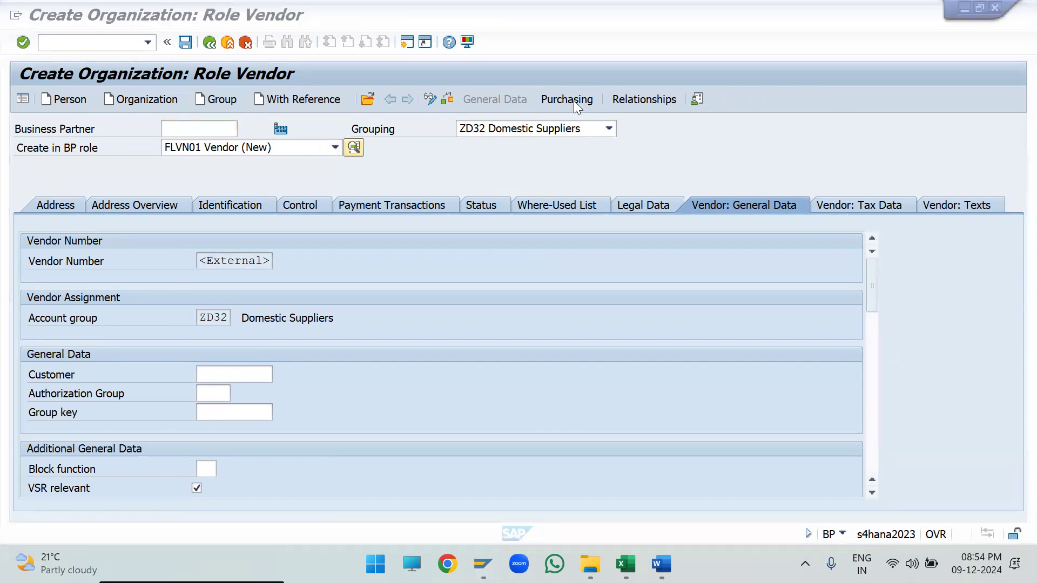
- Assign purchasing organization AD04 in the vendor's purchasing data
{"action": "left_click", "coordinate": [561, 94]}
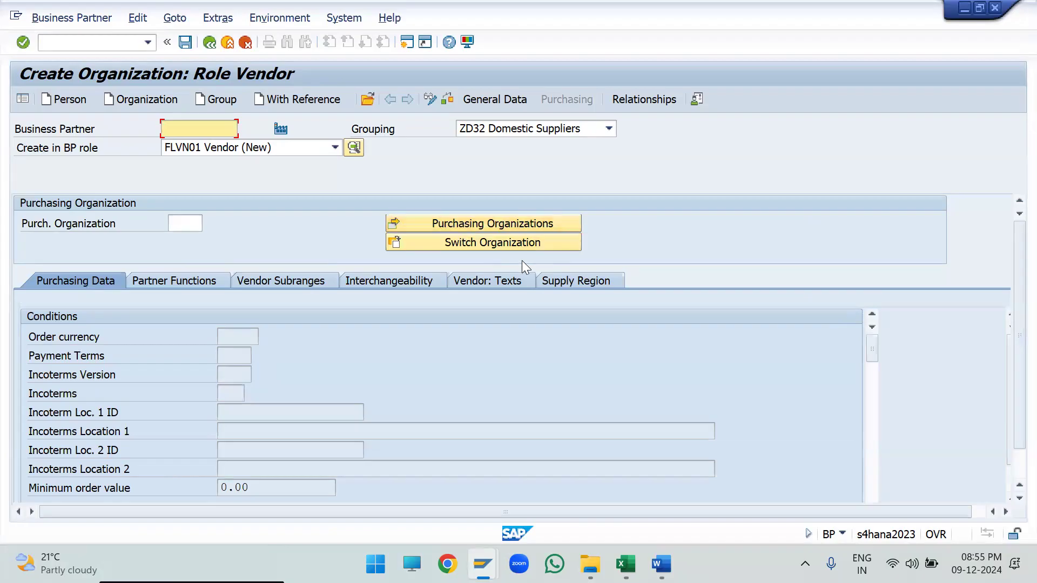
{"action": "left_click", "coordinate": [89, 225]}
{"action": "left_click", "coordinate": [181, 227]}
{"action": "type", "text": "ad04"}
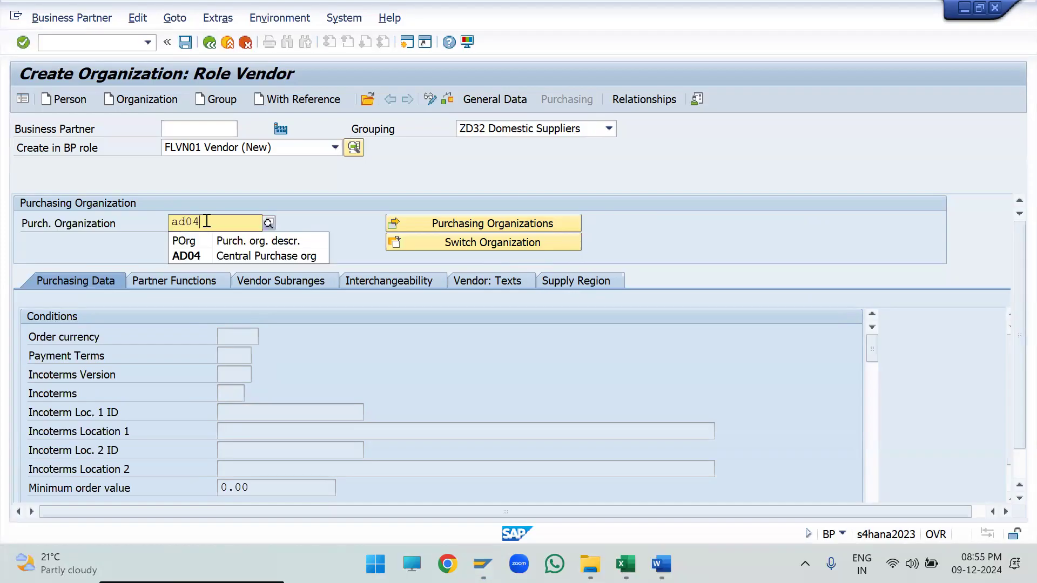
{"action": "key", "text": "Return"}
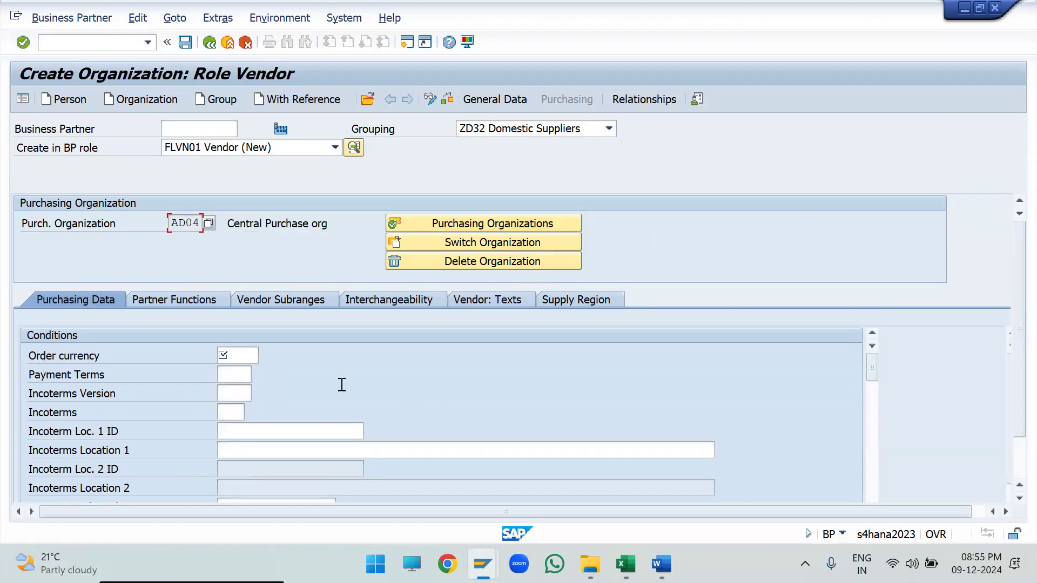
- Set the order currency to INR in the conditions for purchasing organization AD04
{"action": "left_click", "coordinate": [243, 362]}
{"action": "type", "text": "INR"}
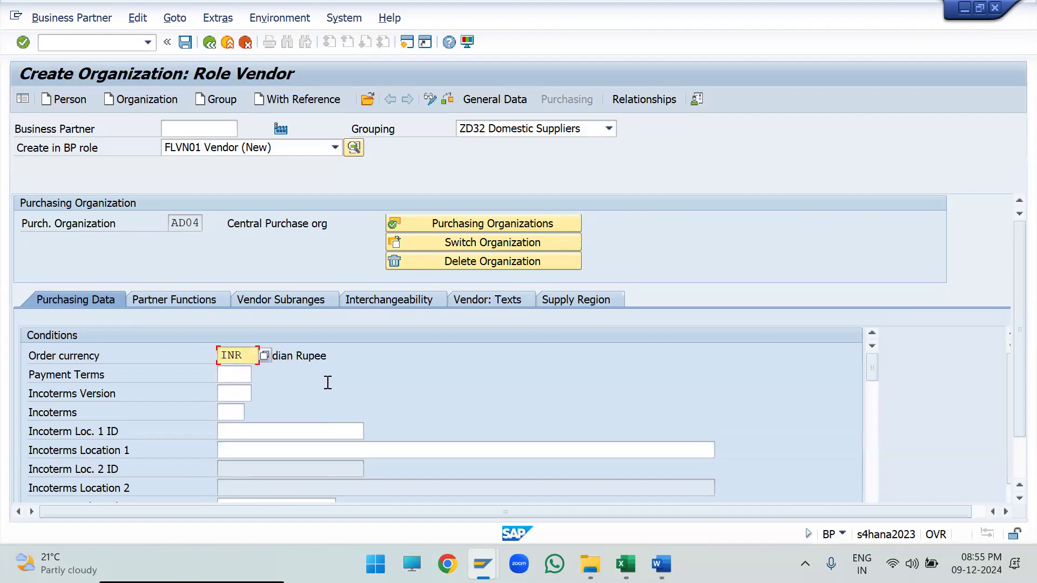
{"action": "scroll", "coordinate": [360, 388], "scroll_direction": "down", "scroll_amount": 5}
{"action": "scroll", "coordinate": [351, 402], "scroll_direction": "up", "scroll_amount": 5}
- Open and check the partner functions of purchasing organization AD04, and open the number entry for the VN Vendor function
{"action": "left_click", "coordinate": [165, 300]}
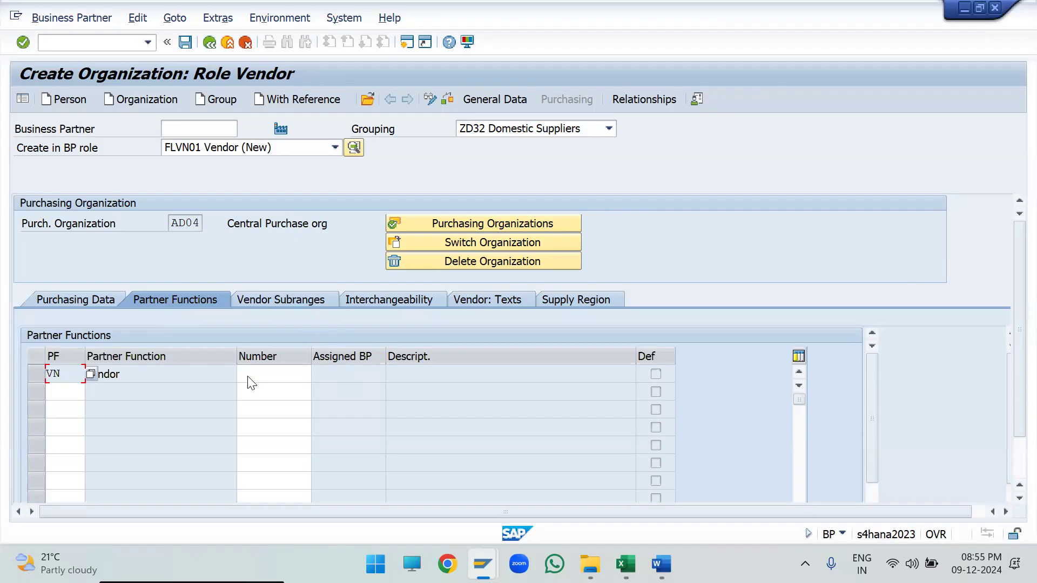
{"action": "left_click", "coordinate": [80, 392]}
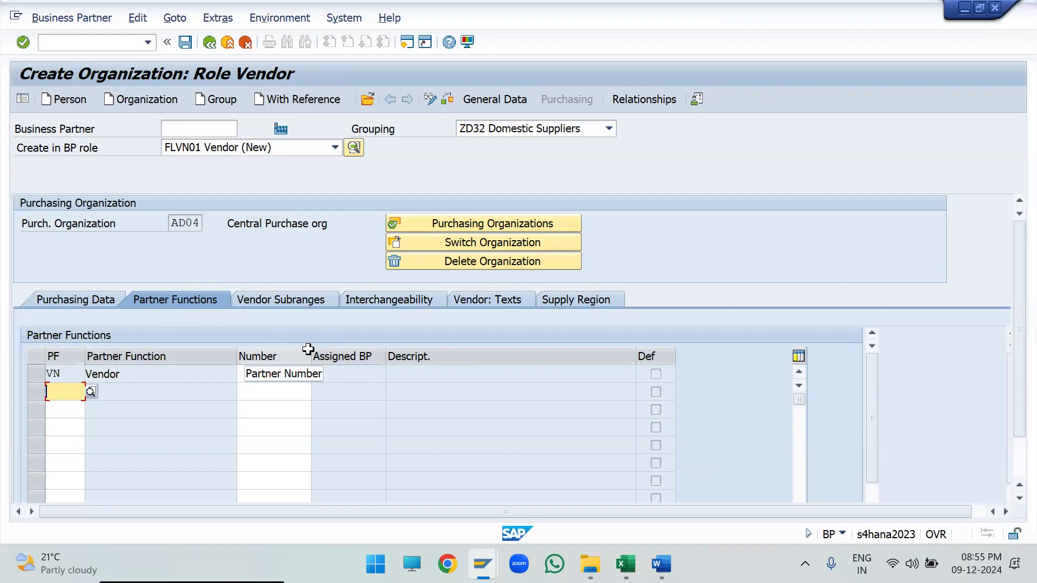
{"action": "left_click", "coordinate": [270, 393]}
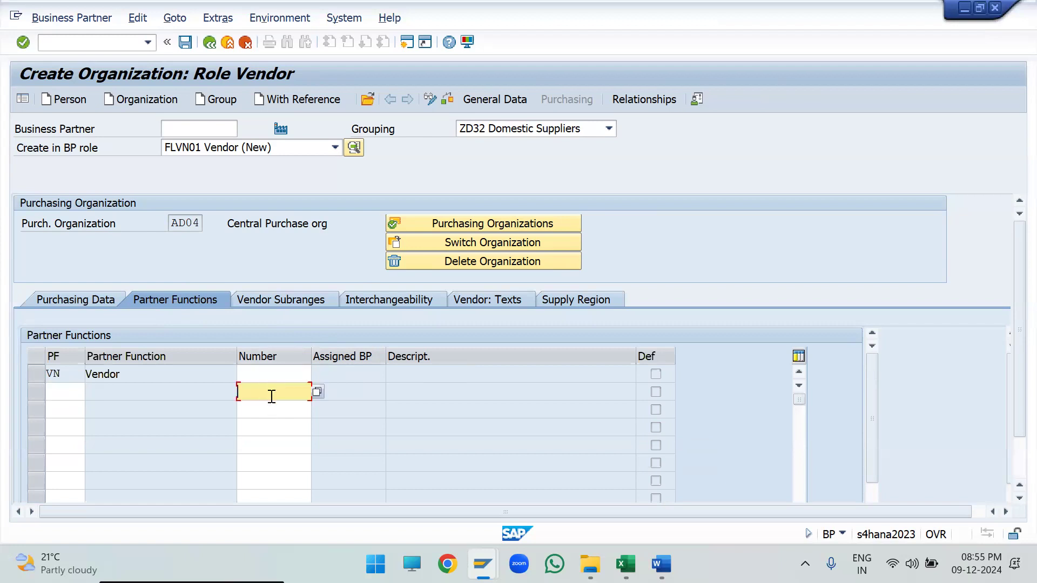
{"action": "key", "text": "Return"}
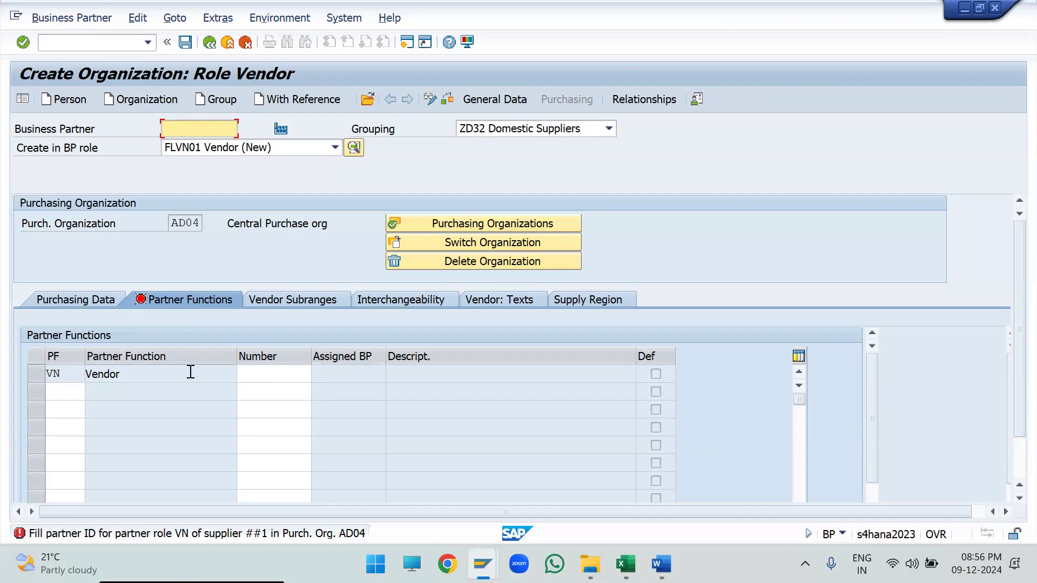
{"action": "left_click", "coordinate": [254, 375]}
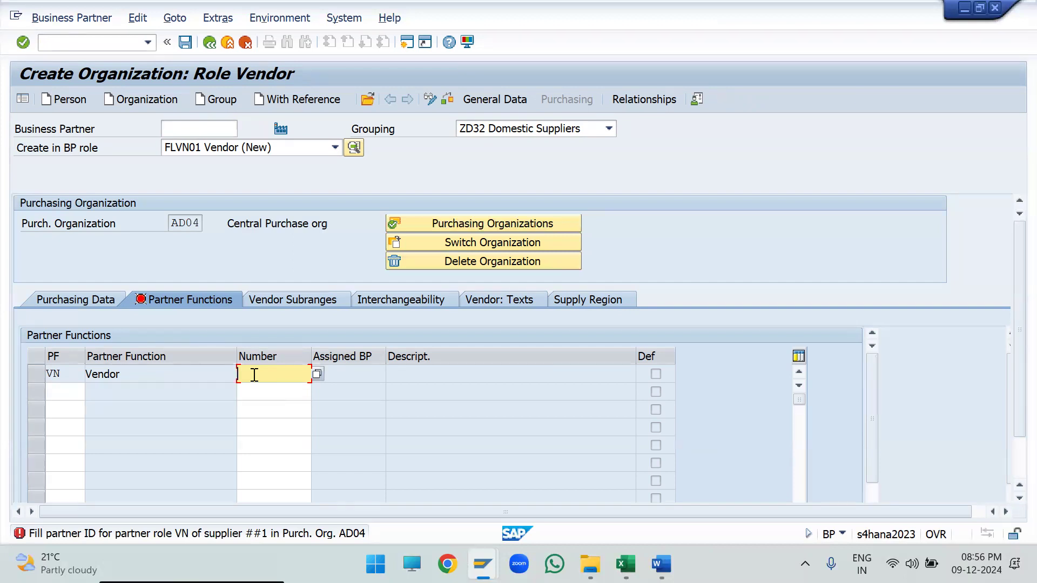
{"action": "key", "text": "alt+Tab"}
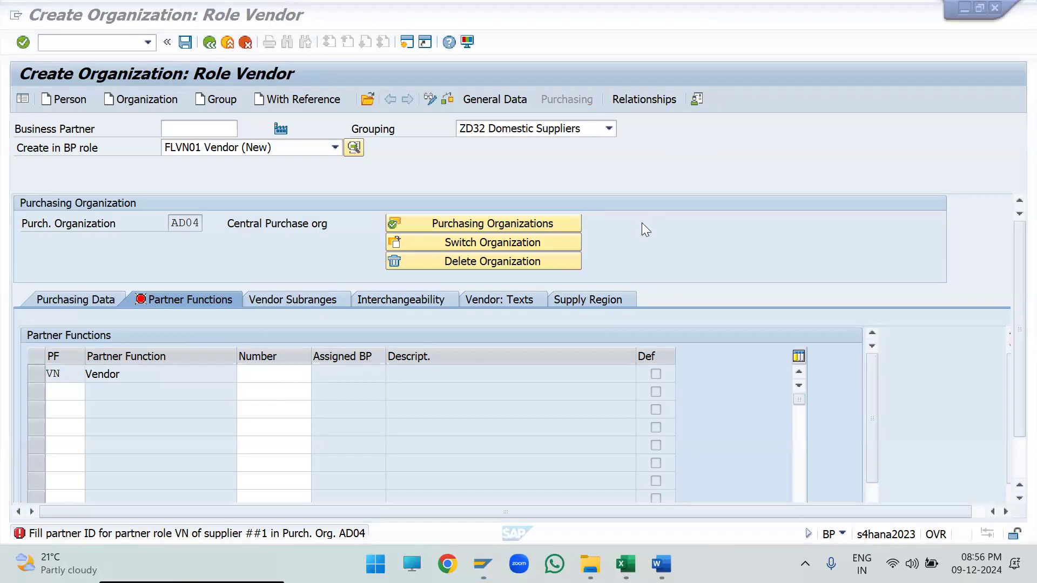
{"action": "left_click", "coordinate": [260, 378]}
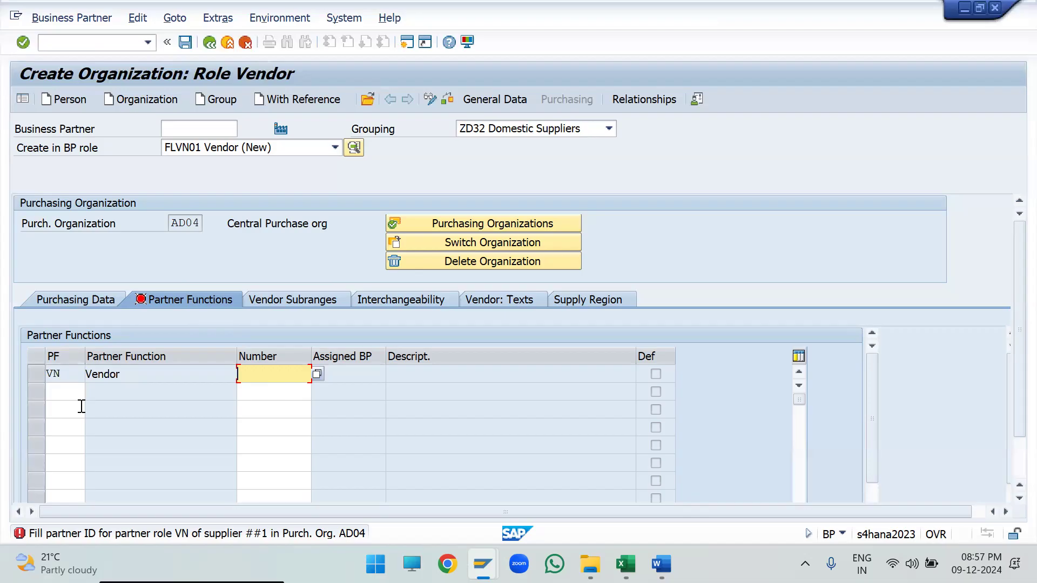
- Open the SAP Reference IMG through transaction spro in a new session
{"action": "left_click_drag", "start_coordinate": [142, 375], "coordinate": [58, 380]}
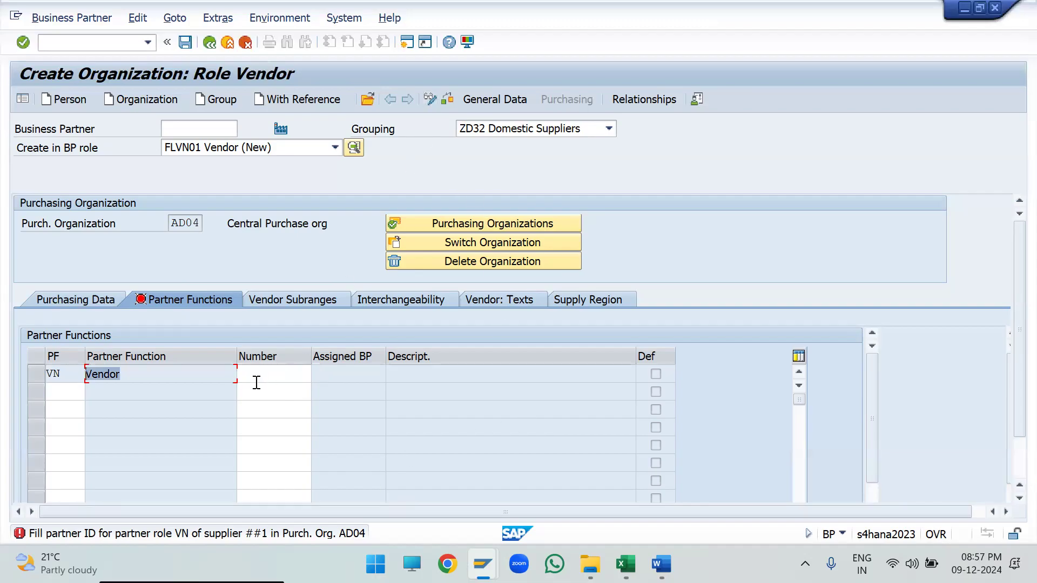
{"action": "left_click", "coordinate": [256, 378]}
{"action": "left_click", "coordinate": [407, 42]}
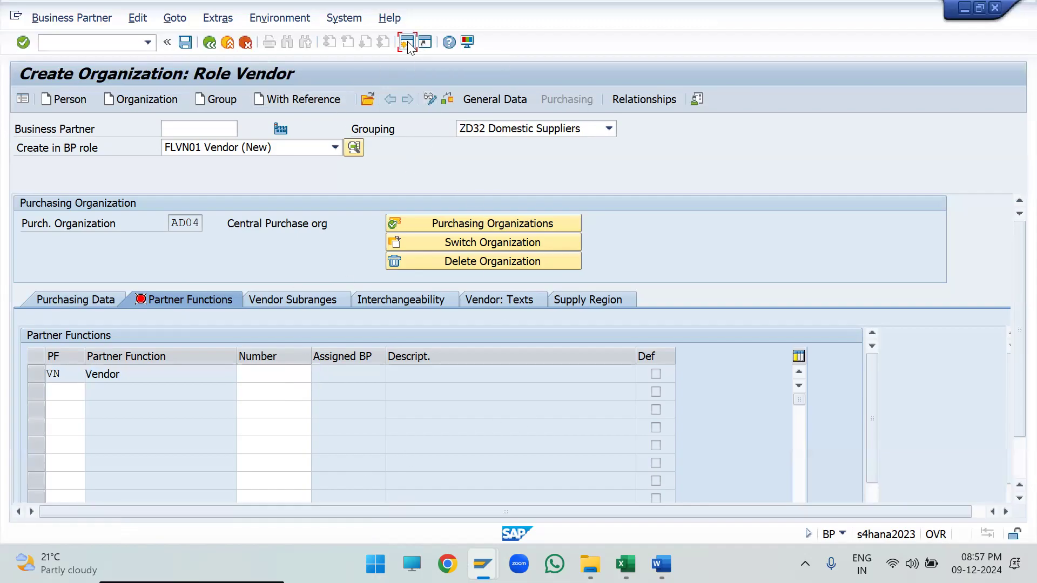
{"action": "type", "text": "spro"}
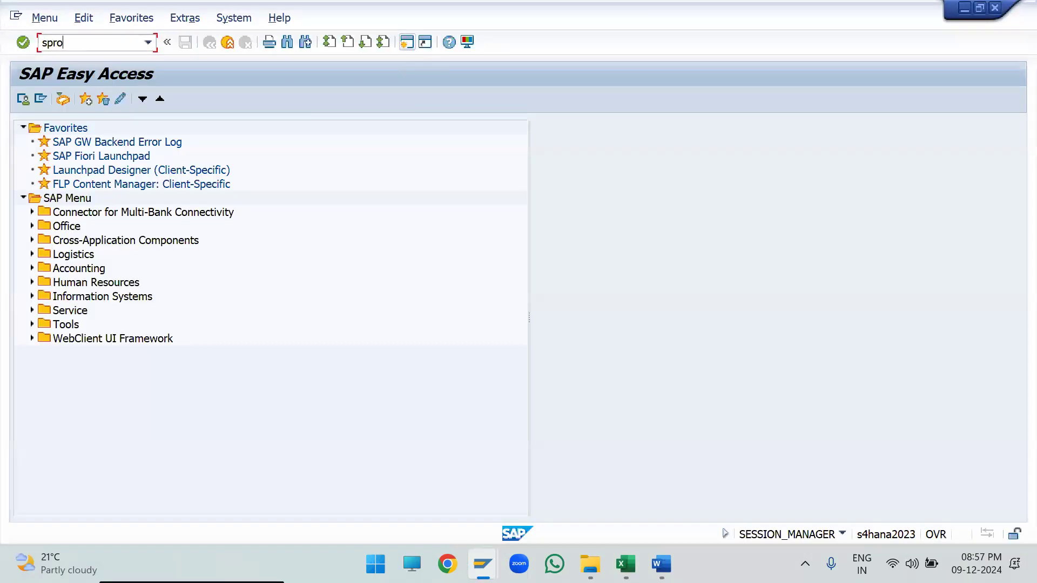
{"action": "key", "text": "Return"}
{"action": "left_click", "coordinate": [54, 99]}
- Expand Materials Management and its Purchasing node in the IMG structure
{"action": "scroll", "coordinate": [33, 294], "scroll_direction": "down", "scroll_amount": 5}
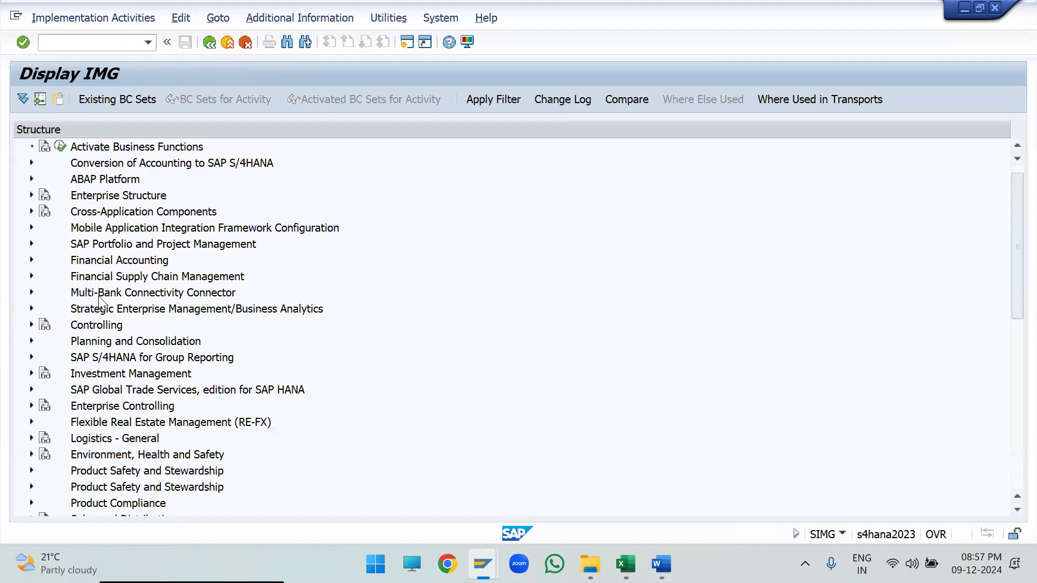
{"action": "left_click", "coordinate": [31, 292]}
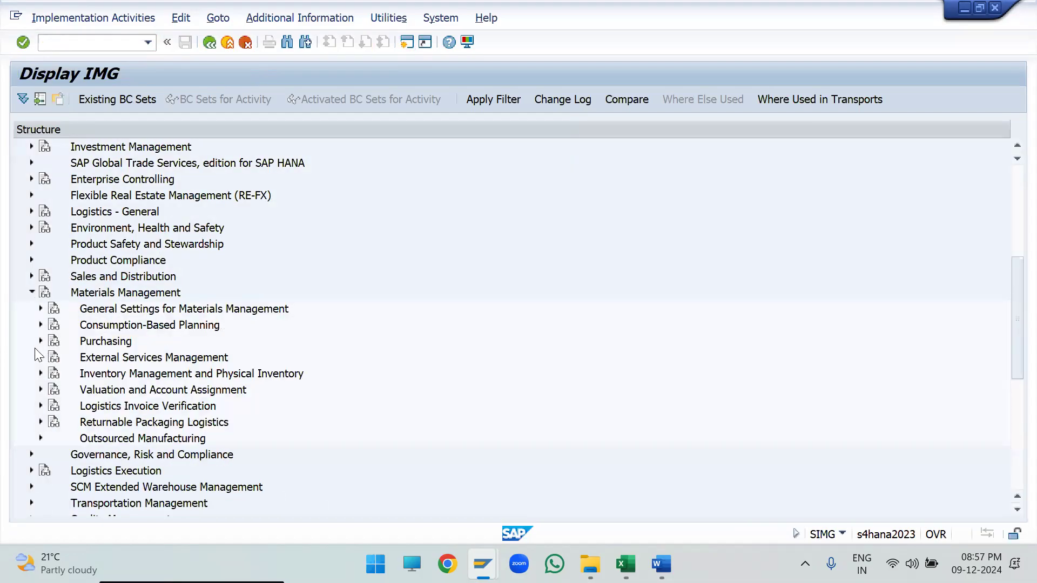
{"action": "left_click", "coordinate": [40, 342]}
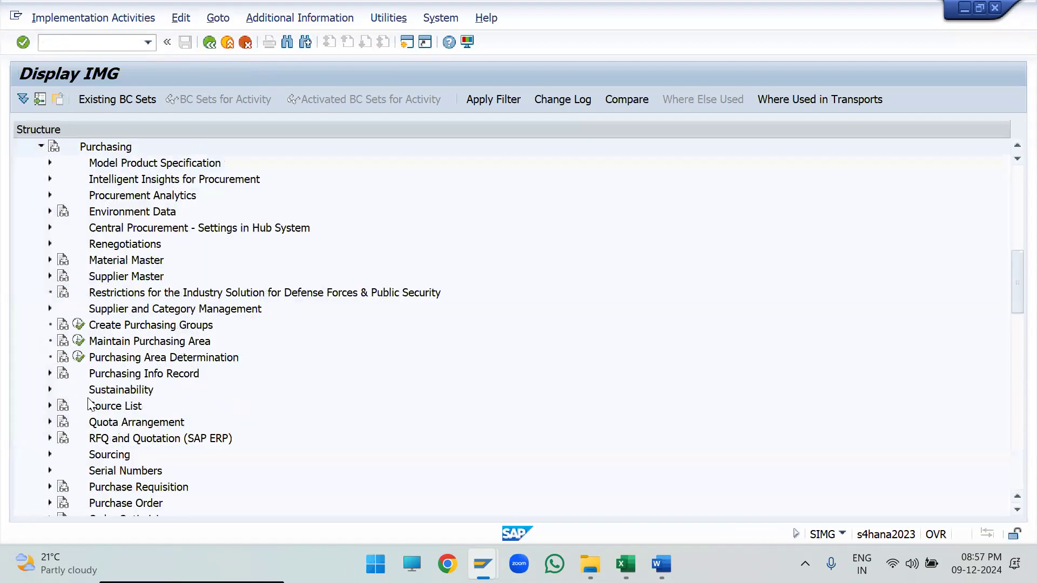
- Open the activity Define Permissible Partner Roles per Account Group within Partner Determination, Partner Roles
{"action": "scroll", "coordinate": [91, 400], "scroll_direction": "down", "scroll_amount": 2}
{"action": "scroll", "coordinate": [132, 508], "scroll_direction": "down", "scroll_amount": 1}
{"action": "scroll", "coordinate": [194, 410], "scroll_direction": "down", "scroll_amount": 2}
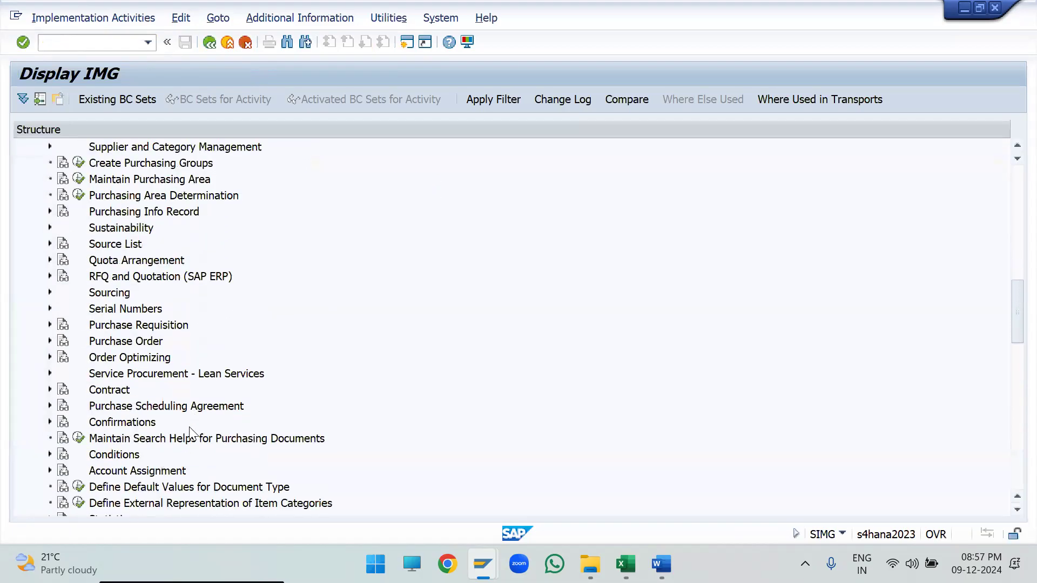
{"action": "scroll", "coordinate": [253, 359], "scroll_direction": "down", "scroll_amount": 2}
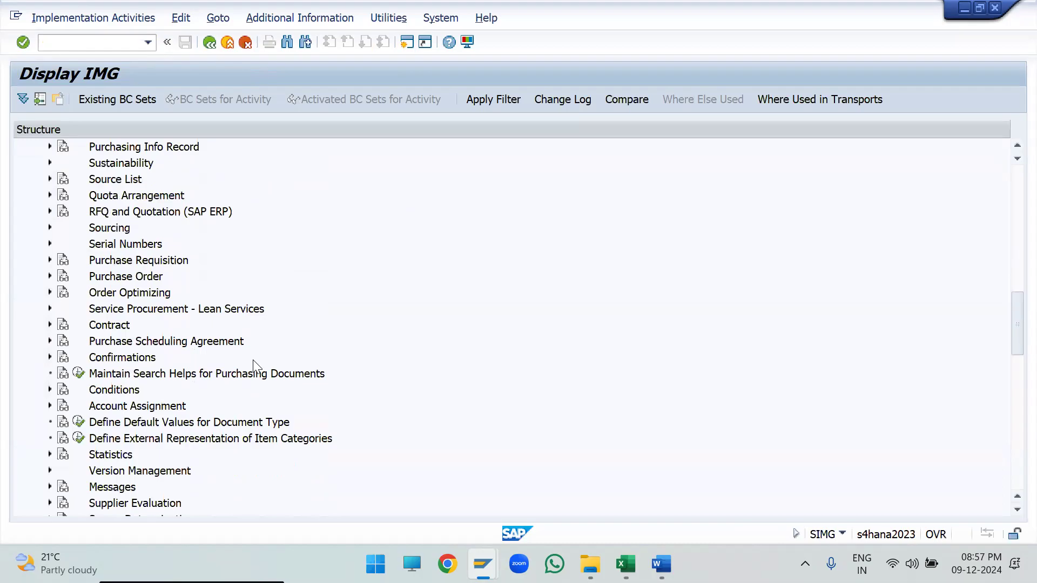
{"action": "scroll", "coordinate": [253, 360], "scroll_direction": "down", "scroll_amount": 2}
{"action": "scroll", "coordinate": [253, 359], "scroll_direction": "up", "scroll_amount": 2}
{"action": "scroll", "coordinate": [253, 360], "scroll_direction": "down", "scroll_amount": 2}
{"action": "scroll", "coordinate": [252, 359], "scroll_direction": "down", "scroll_amount": 1}
{"action": "scroll", "coordinate": [257, 368], "scroll_direction": "down", "scroll_amount": 2}
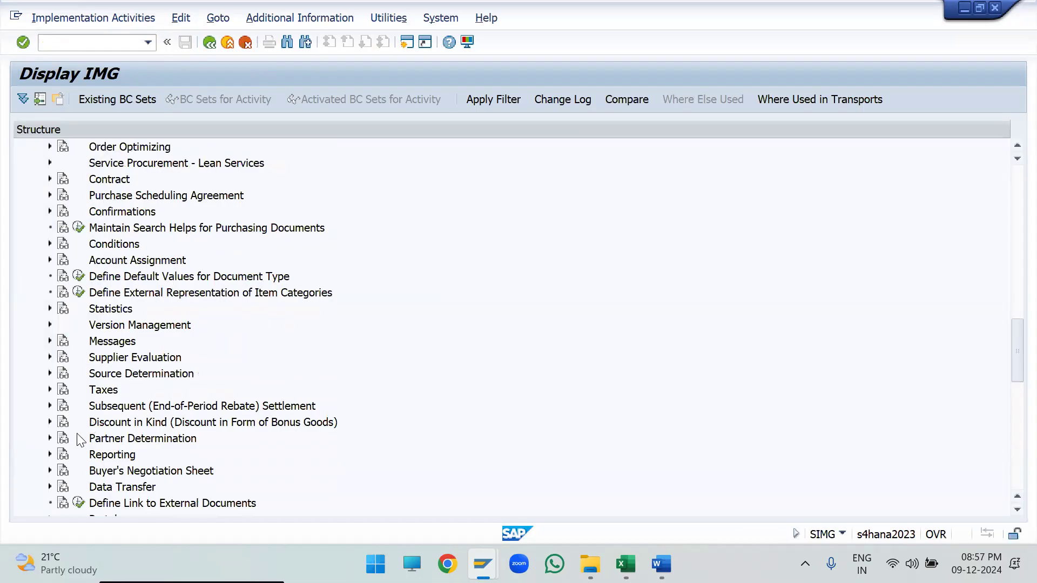
{"action": "left_click", "coordinate": [50, 439]}
{"action": "scroll", "coordinate": [132, 421], "scroll_direction": "down", "scroll_amount": 2}
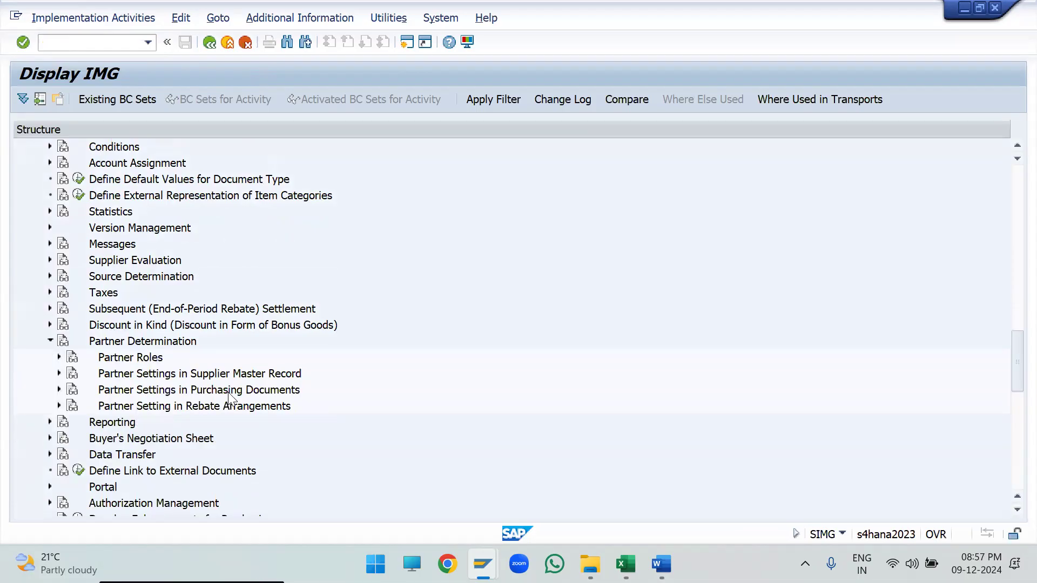
{"action": "scroll", "coordinate": [227, 406], "scroll_direction": "down", "scroll_amount": 1}
{"action": "left_click", "coordinate": [59, 341]}
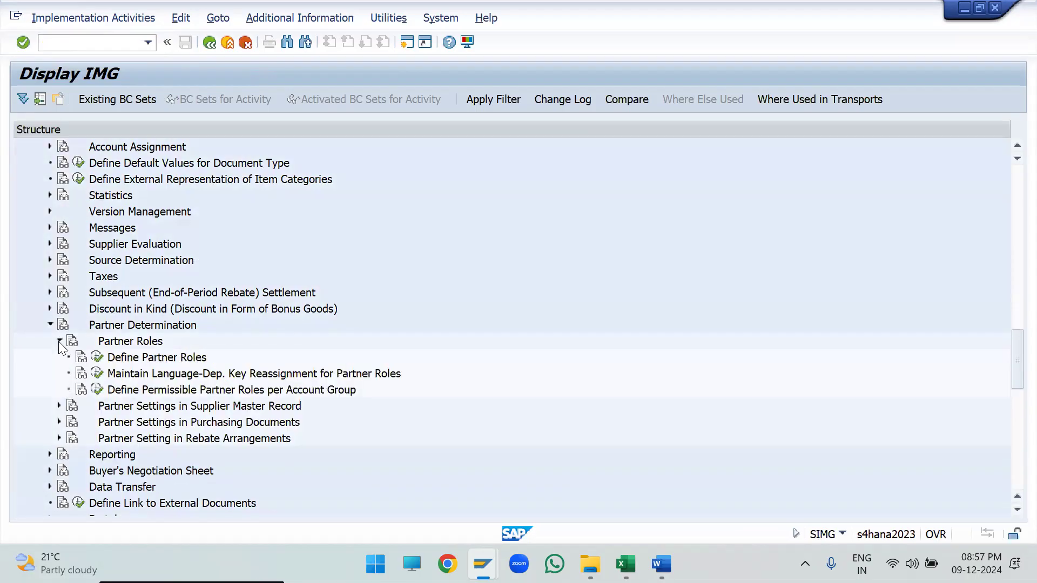
{"action": "left_click", "coordinate": [156, 394]}
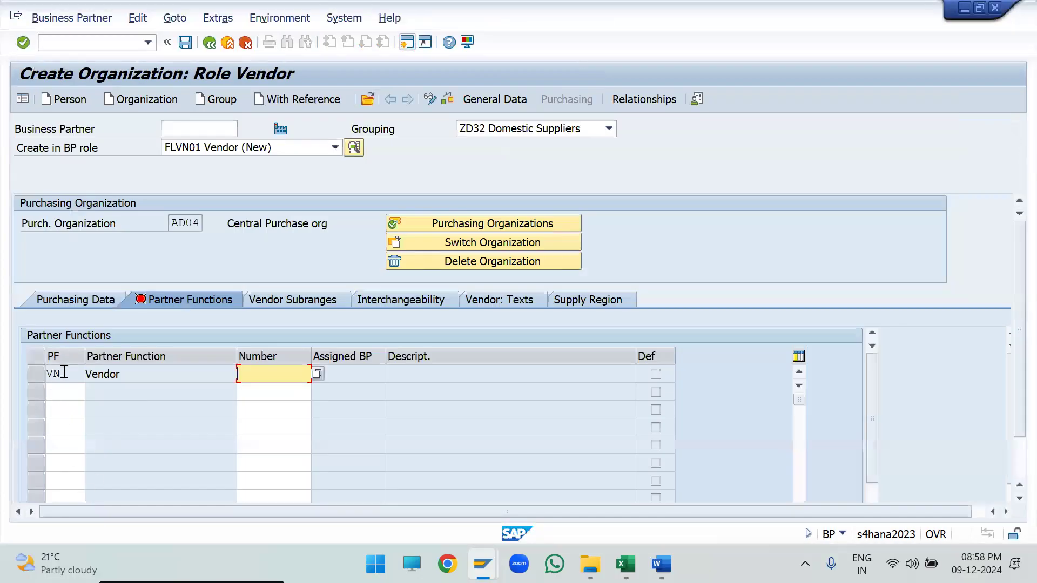
- Check the partner function code in the new vendor's purchasing data and return to the permissible partner roles view
{"action": "left_click_drag", "start_coordinate": [64, 373], "coordinate": [29, 367]}
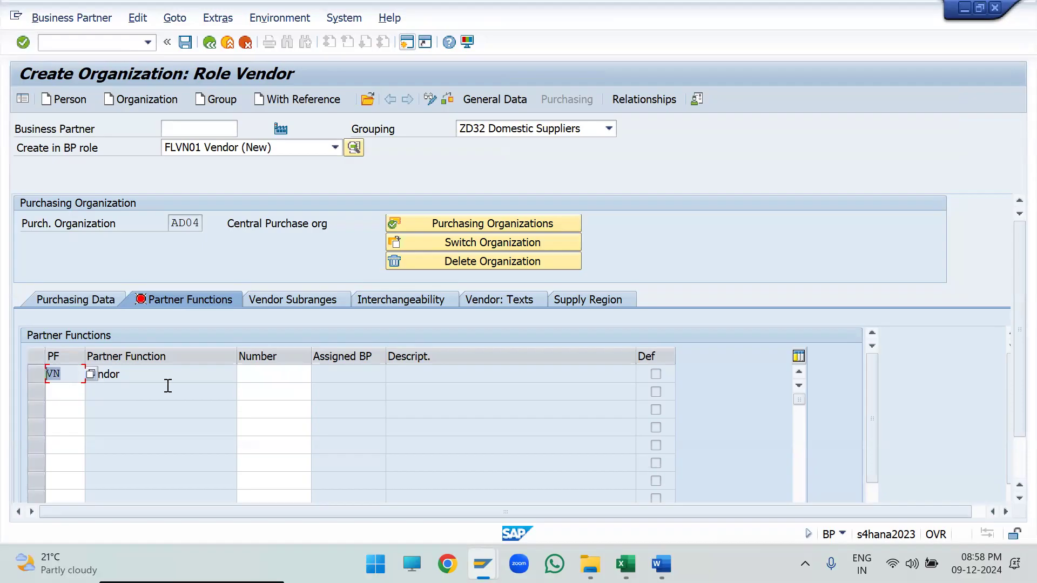
{"action": "key", "text": "F10"}
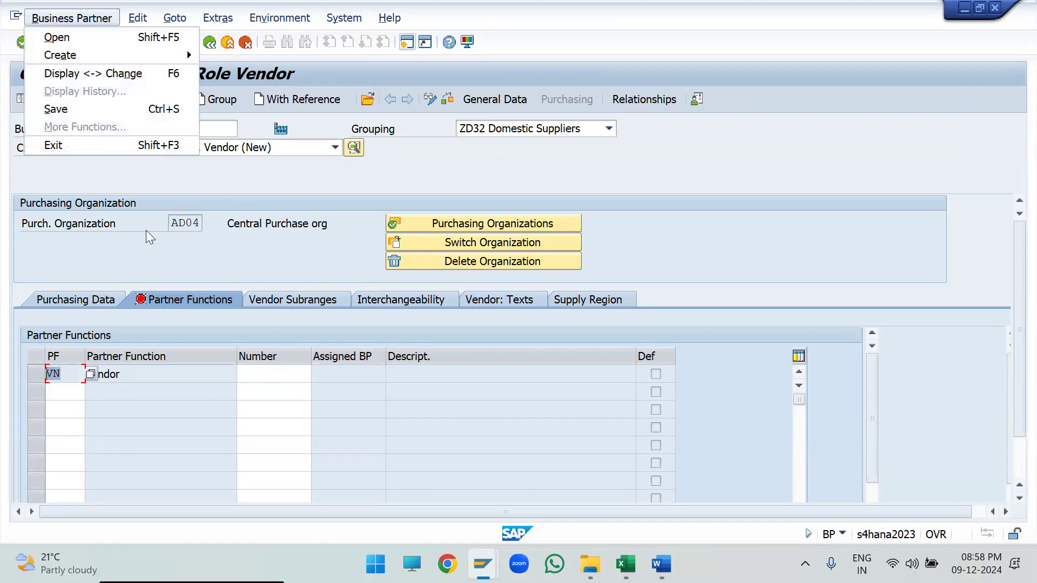
{"action": "left_click", "coordinate": [58, 375]}
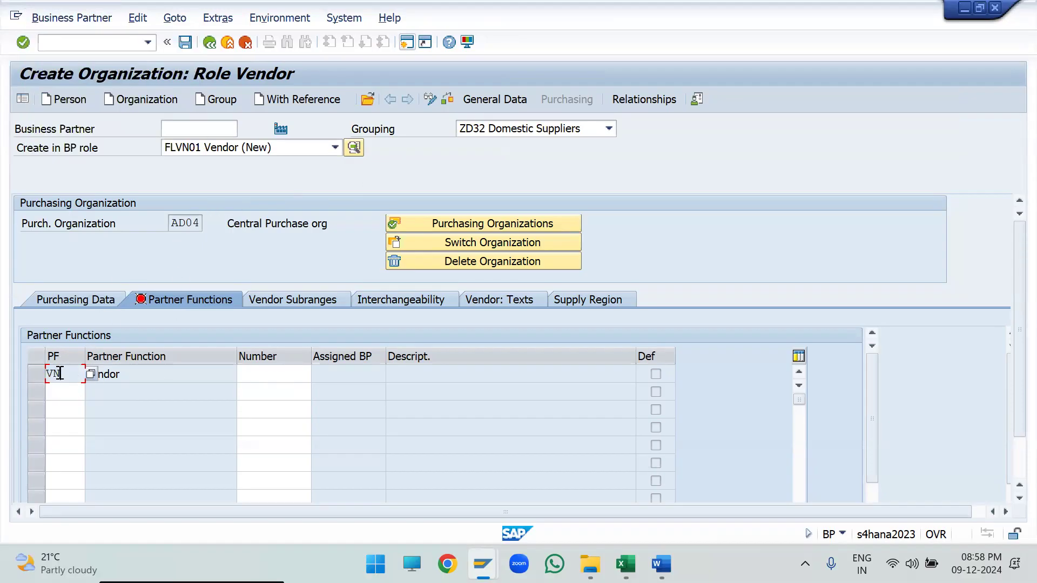
{"action": "key", "text": "alt+Tab"}
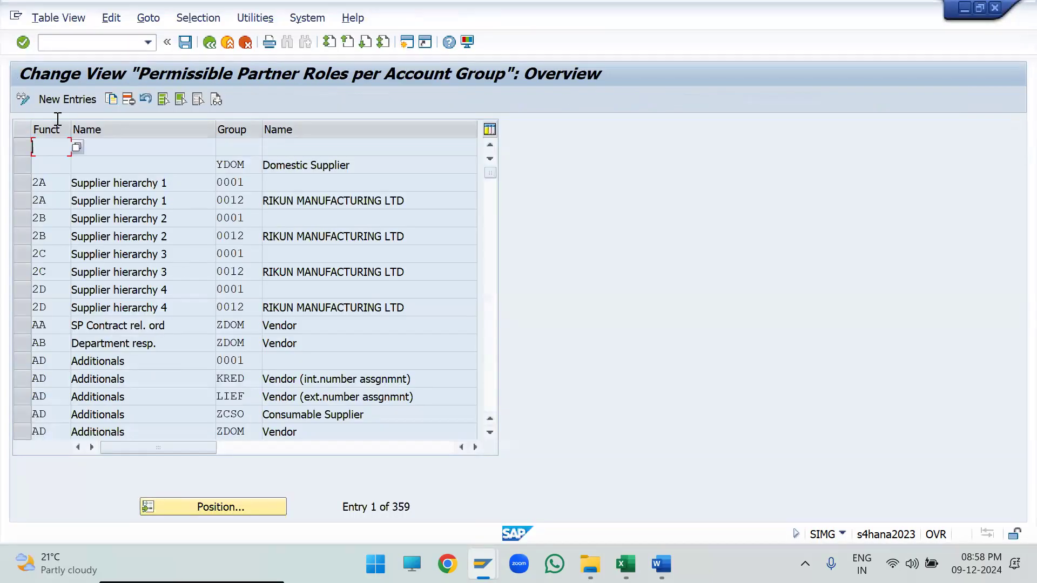
- Add a permissible partner role entry with function VN for account group ZD32 and save it to the customizing request
{"action": "left_click", "coordinate": [56, 101]}
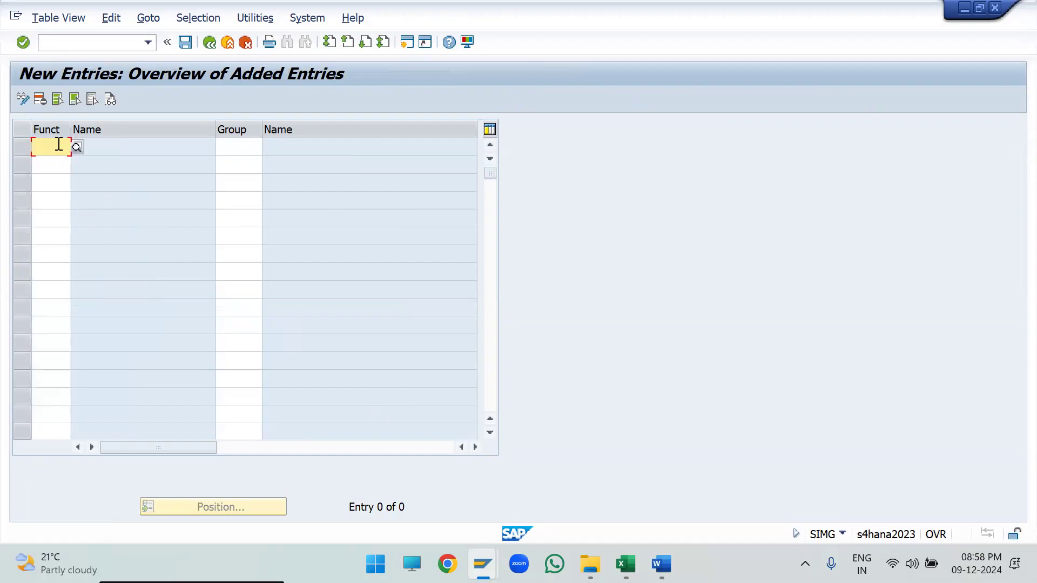
{"action": "type", "text": "VN"}
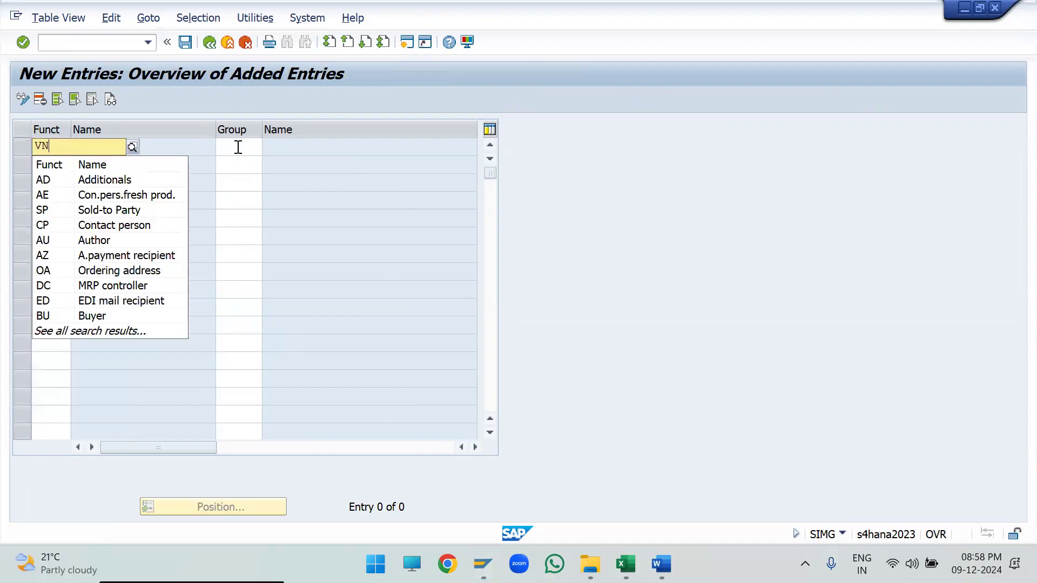
{"action": "left_click", "coordinate": [236, 145]}
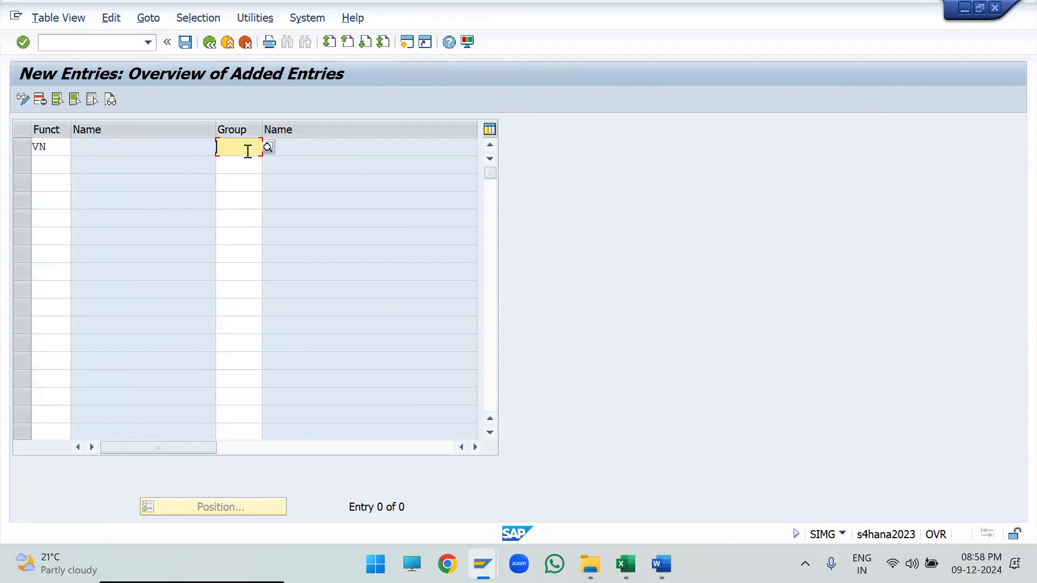
{"action": "type", "text": "ZD32"}
{"action": "key", "text": "Return"}
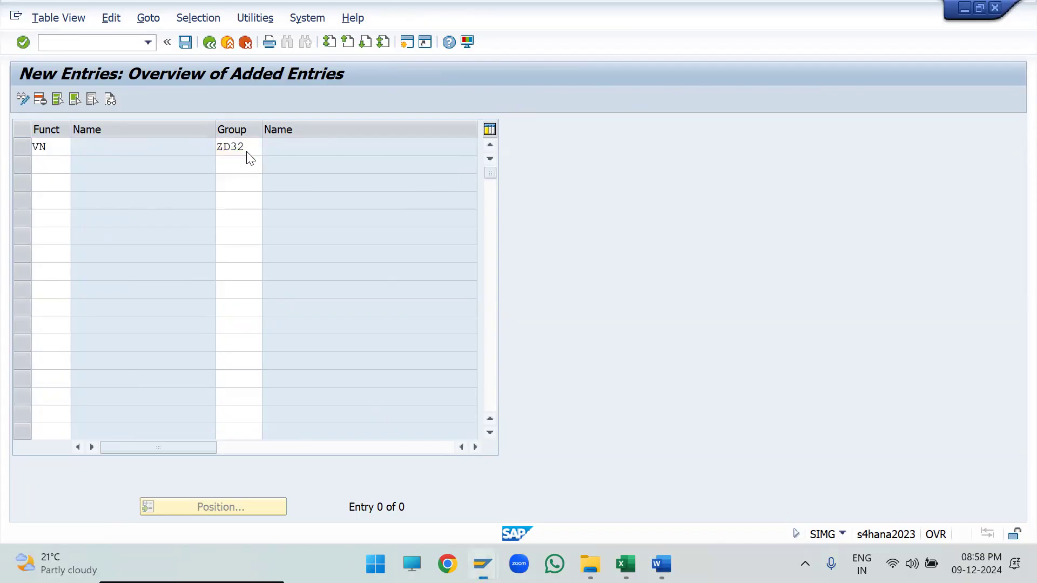
{"action": "key", "text": "ctrl+s"}
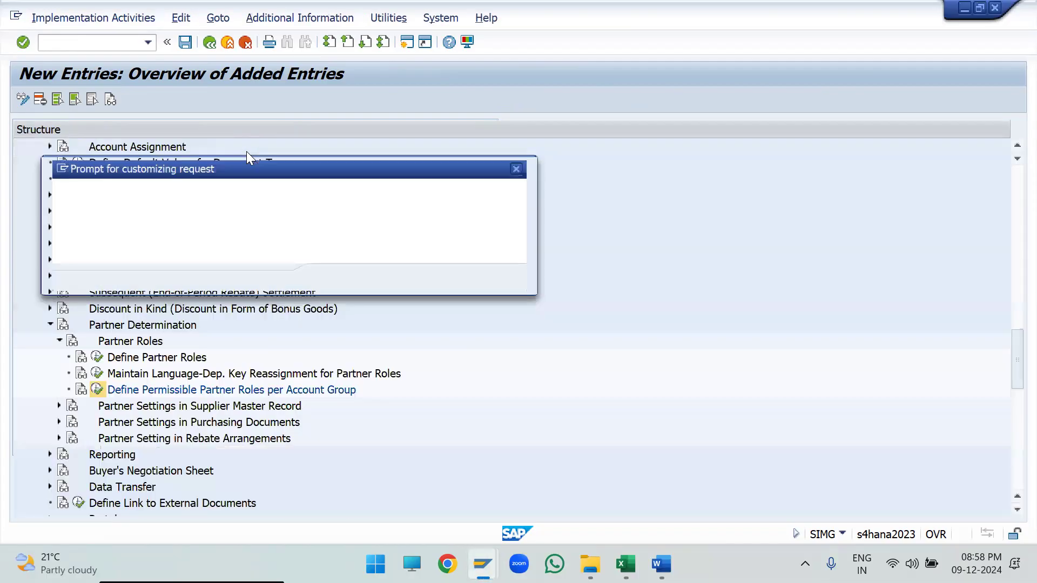
{"action": "key", "text": "Return"}
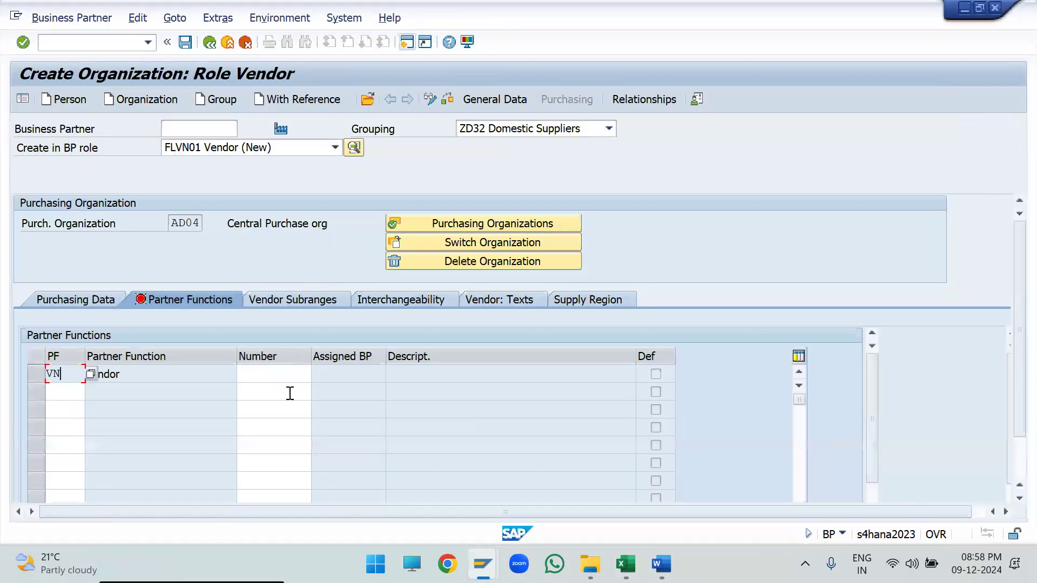
- Refresh the vendor's VN partner function number, save the new business partner and acknowledge the number range information
{"action": "key", "text": "Return"}
{"action": "left_click_drag", "start_coordinate": [307, 373], "coordinate": [236, 371]}
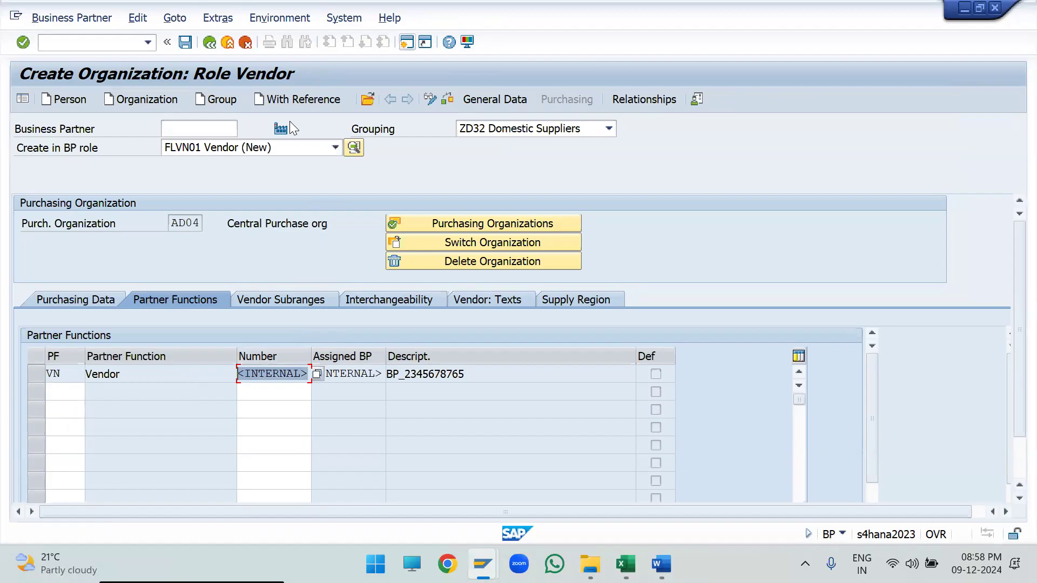
{"action": "left_click", "coordinate": [182, 44]}
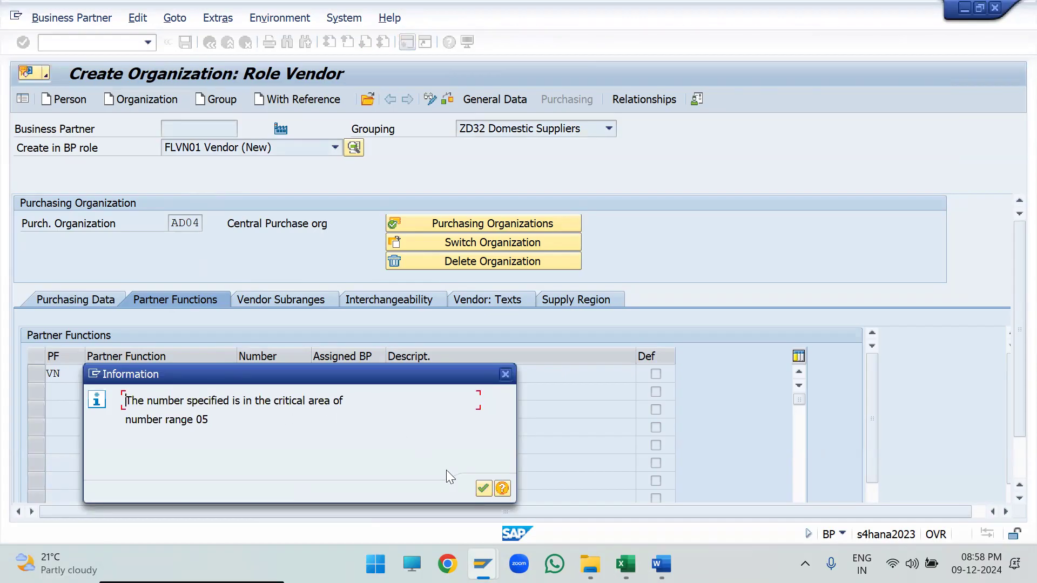
{"action": "left_click", "coordinate": [483, 488]}
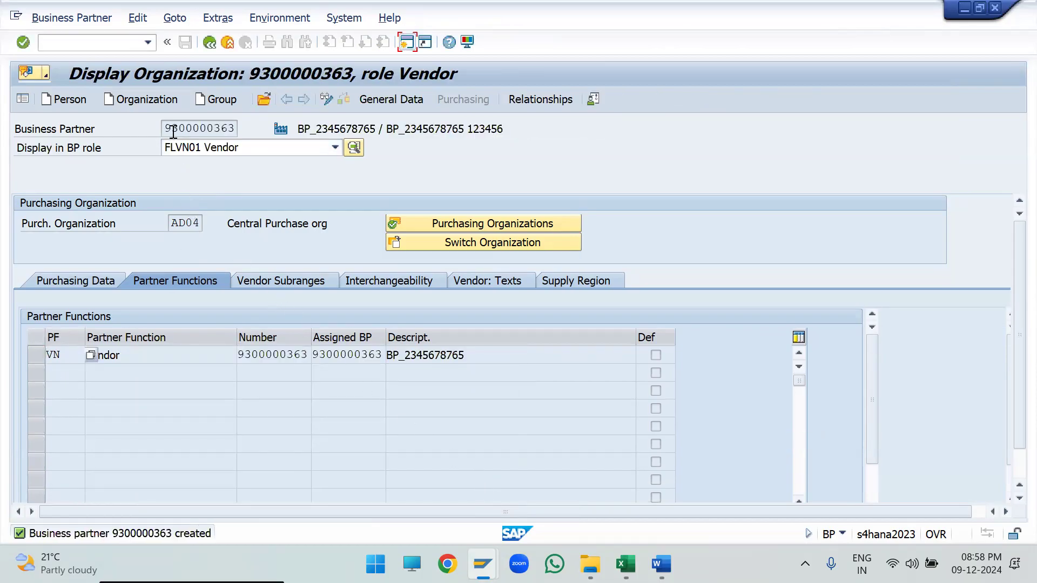
- Compare the business partner number with the vendor number in the saved organization's vendor general data
{"action": "left_click_drag", "start_coordinate": [164, 129], "coordinate": [243, 129]}
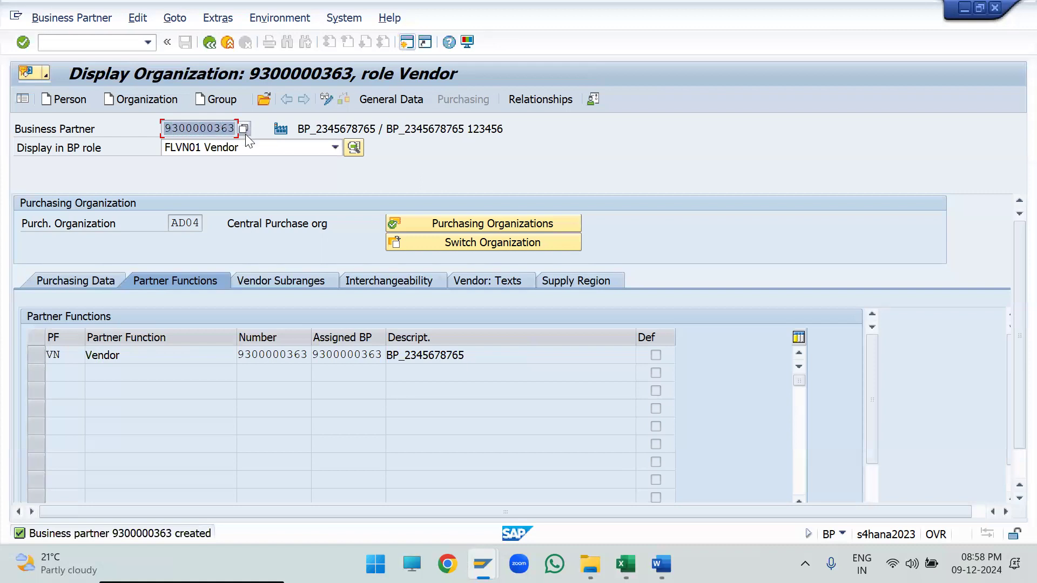
{"action": "left_click", "coordinate": [379, 106]}
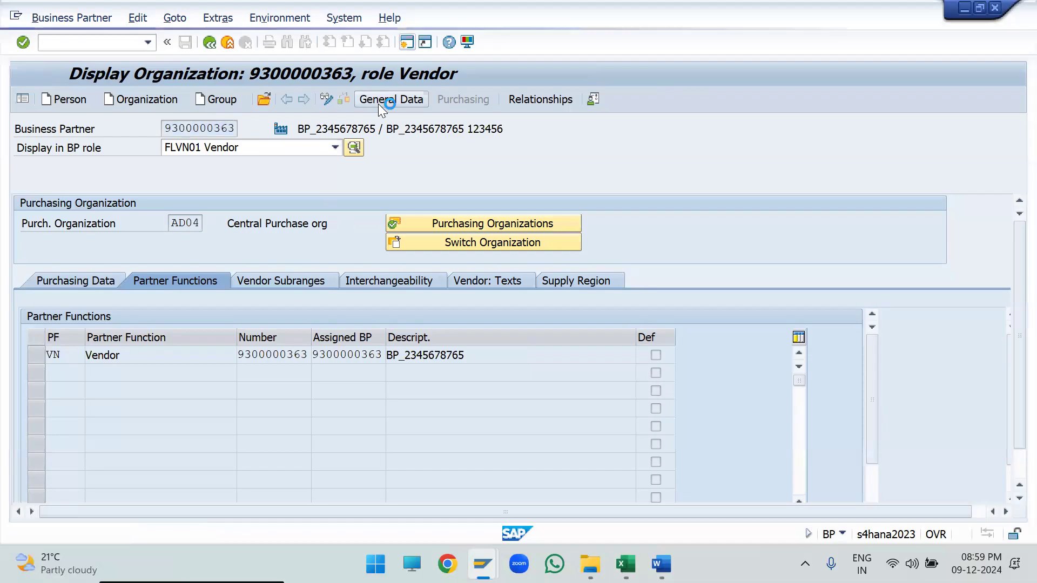
{"action": "left_click", "coordinate": [706, 205]}
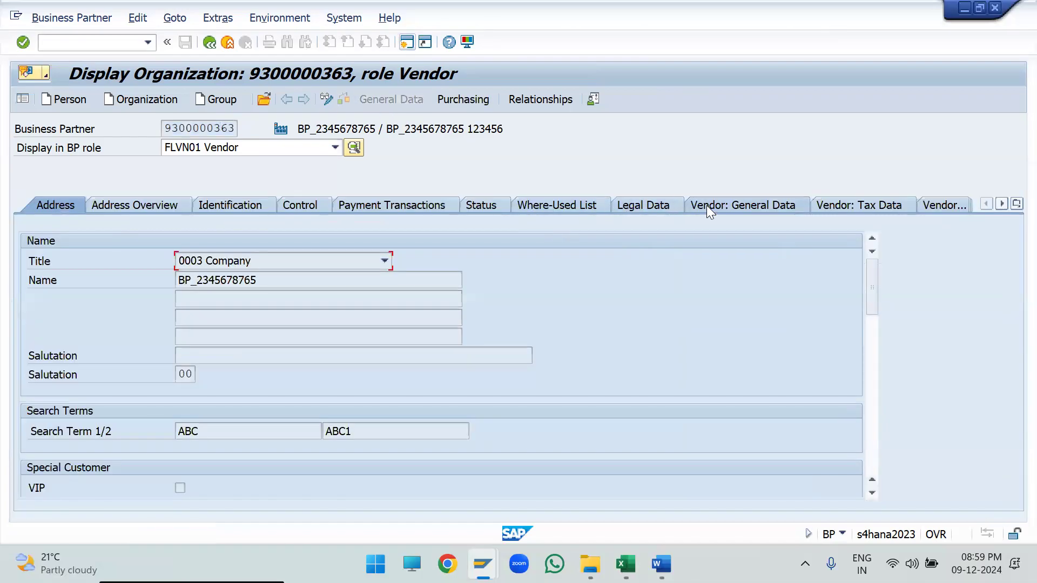
{"action": "left_click_drag", "start_coordinate": [198, 264], "coordinate": [272, 261]}
{"action": "left_click", "coordinate": [163, 128]}
{"action": "left_click_drag", "start_coordinate": [164, 128], "coordinate": [243, 132]}
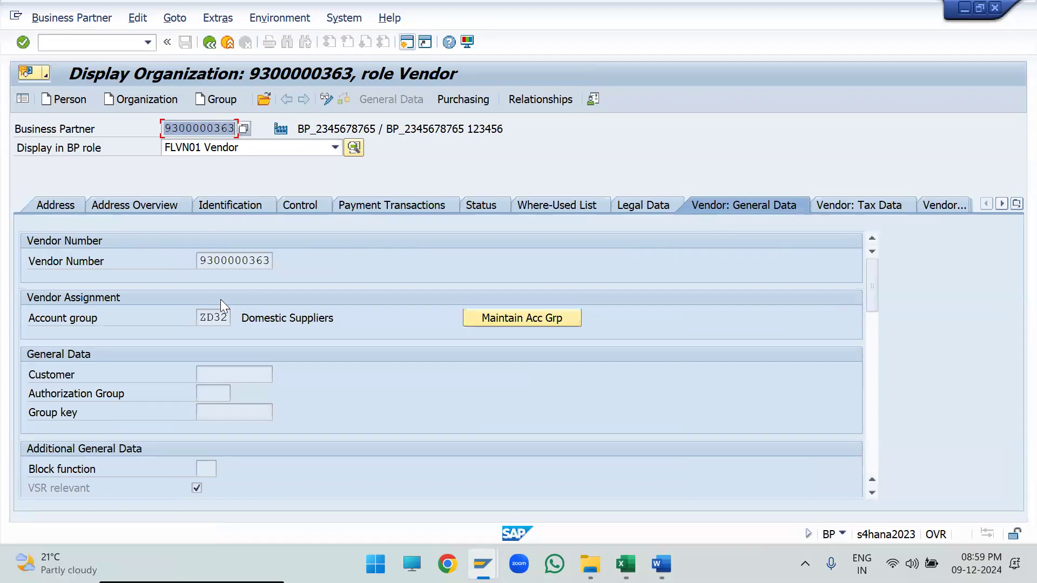
{"action": "left_click_drag", "start_coordinate": [198, 264], "coordinate": [348, 274]}
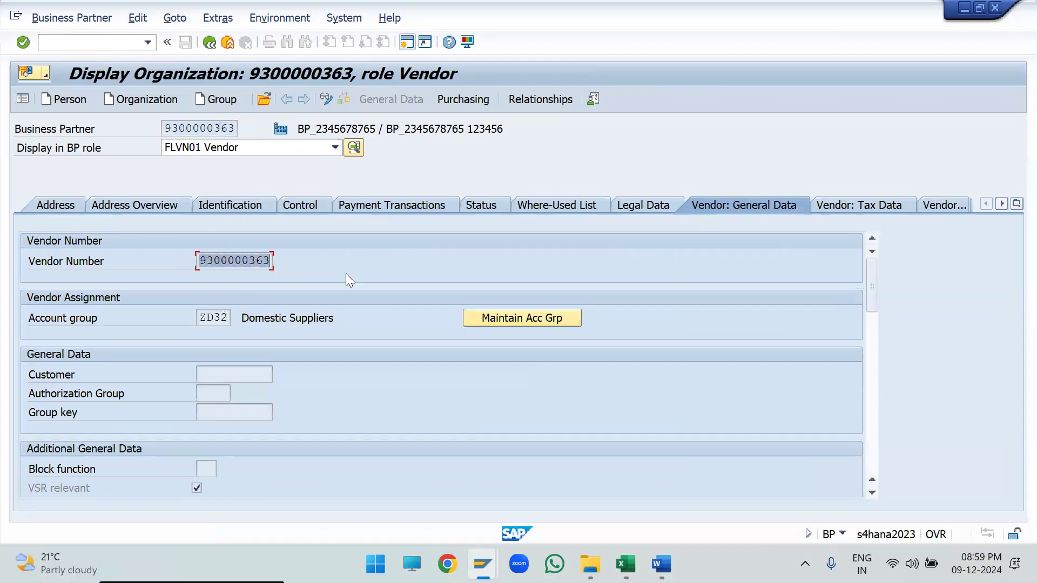
{"action": "left_click", "coordinate": [255, 265]}
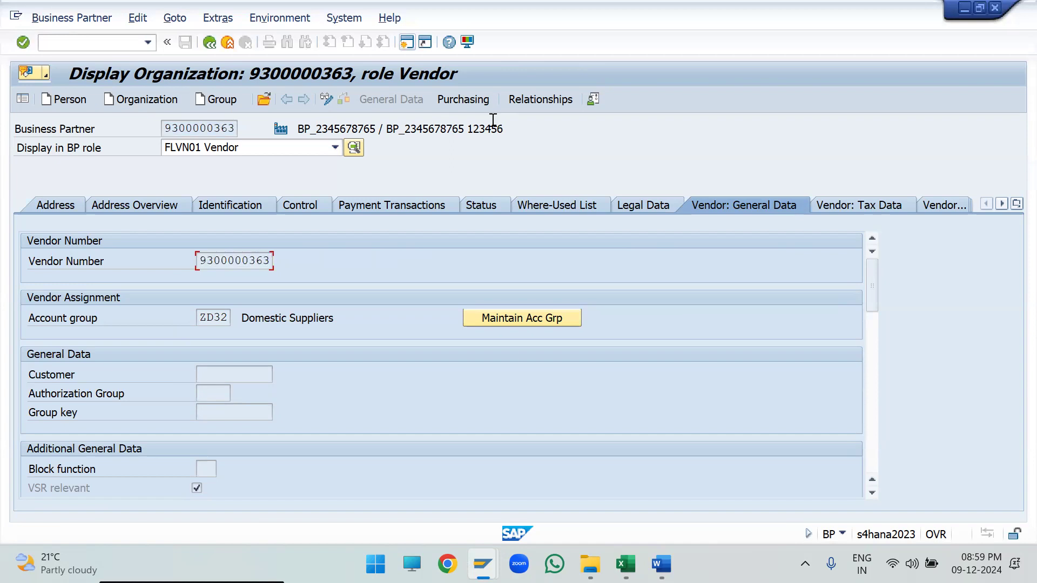
- Switch the saved business partner to change mode and add the role FLVN00 FI Vendor
{"action": "left_click", "coordinate": [286, 150]}
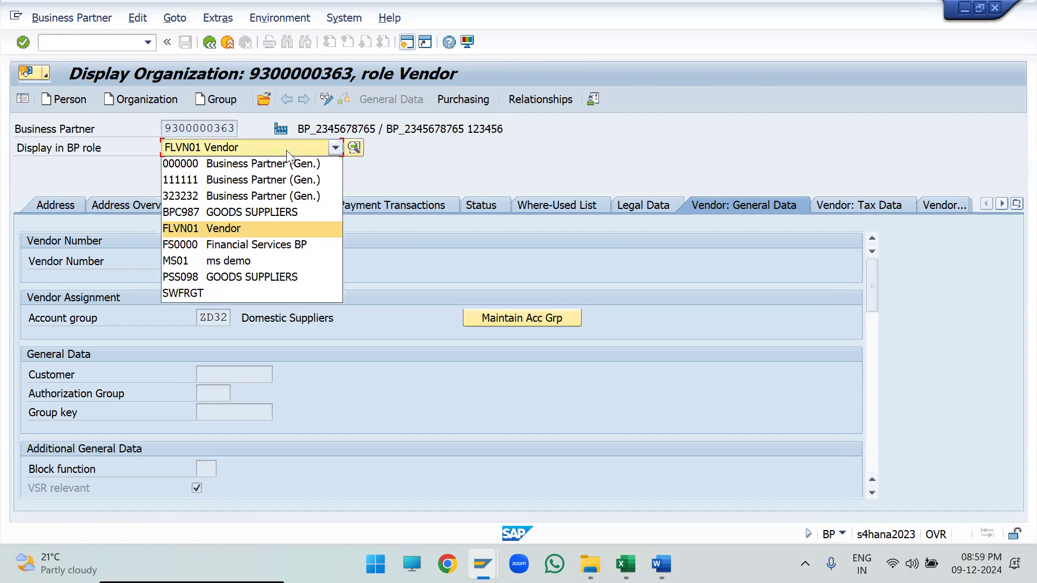
{"action": "left_click", "coordinate": [242, 229]}
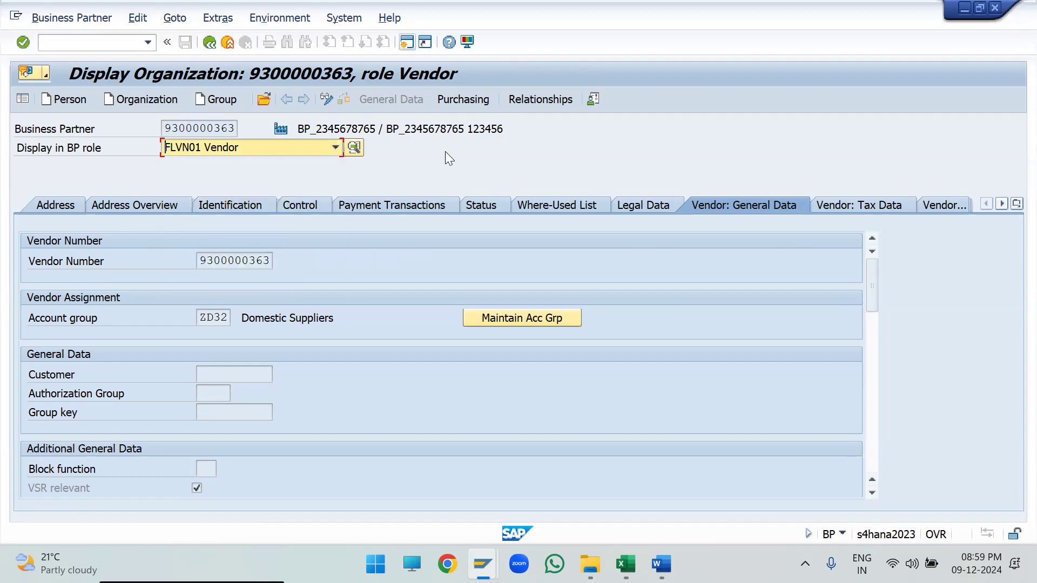
{"action": "left_click", "coordinate": [326, 102]}
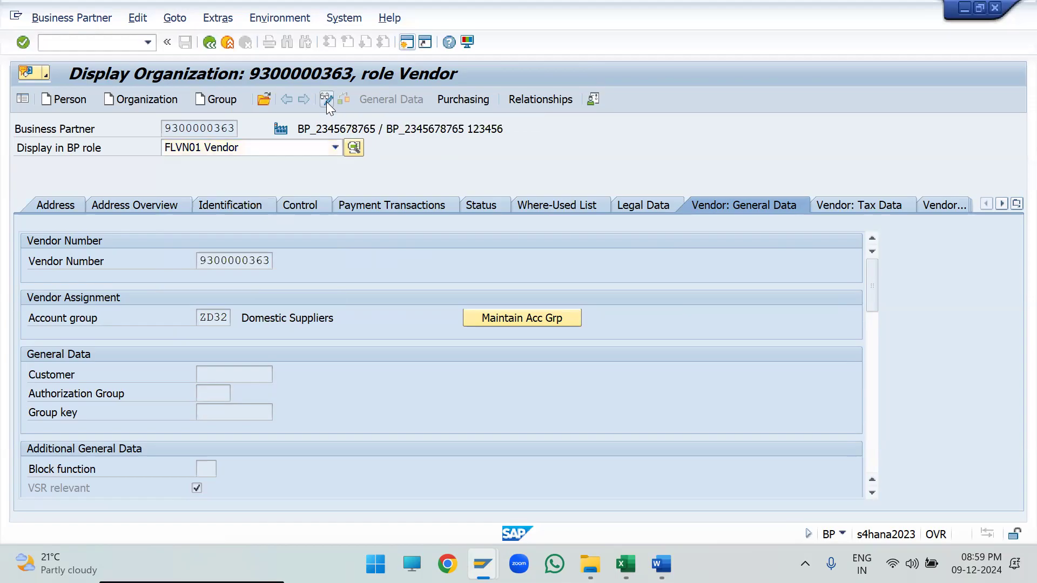
{"action": "left_click", "coordinate": [244, 150]}
{"action": "left_click", "coordinate": [246, 150]}
{"action": "scroll", "coordinate": [238, 177], "scroll_direction": "up", "scroll_amount": 1}
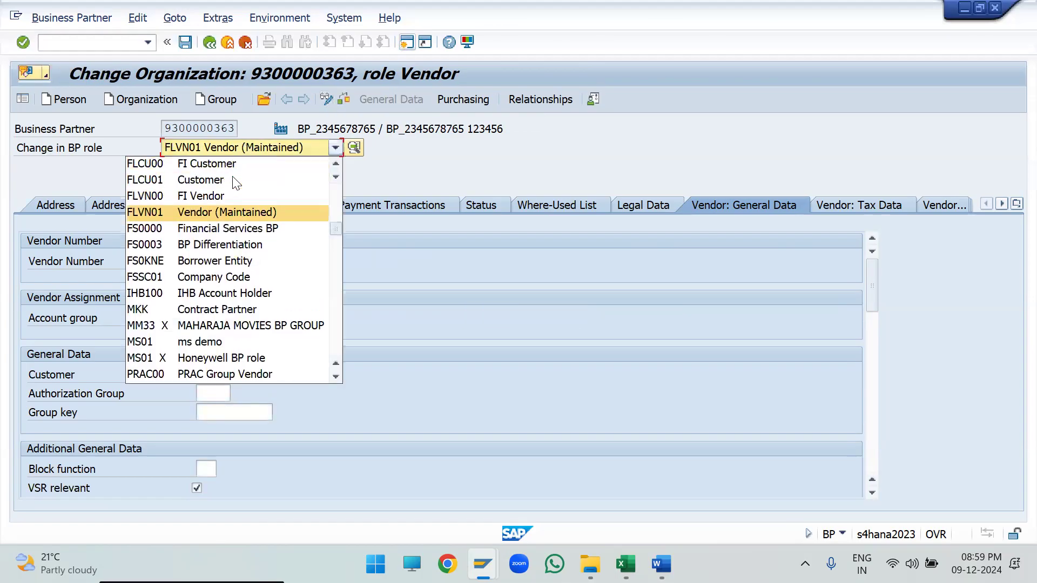
{"action": "left_click", "coordinate": [201, 201]}
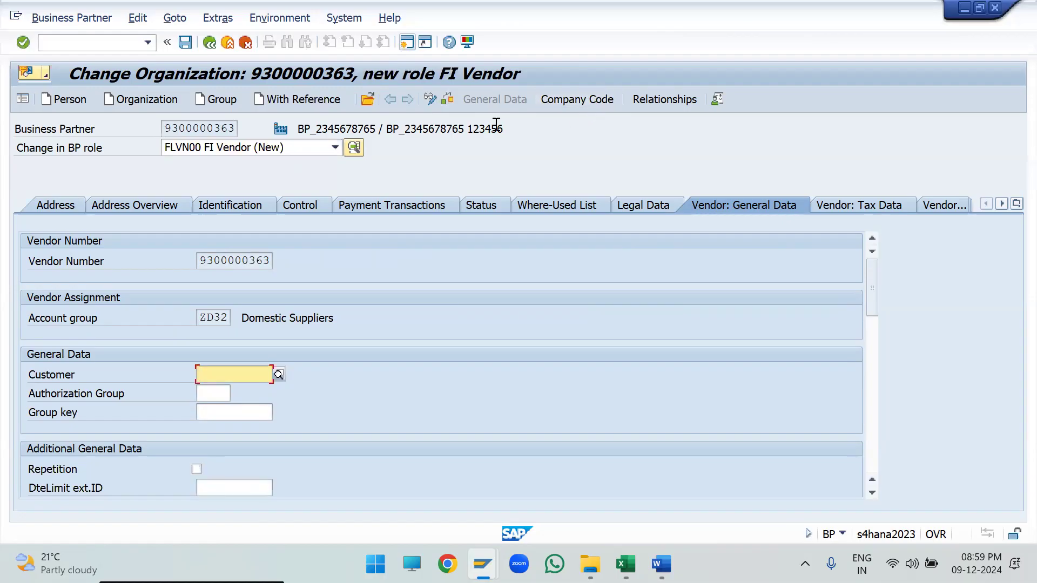
- Check the address data of the FI Vendor role and create its company code data for AD02
{"action": "left_click", "coordinate": [72, 203]}
{"action": "scroll", "coordinate": [331, 376], "scroll_direction": "down", "scroll_amount": 8}
{"action": "scroll", "coordinate": [333, 377], "scroll_direction": "up", "scroll_amount": 8}
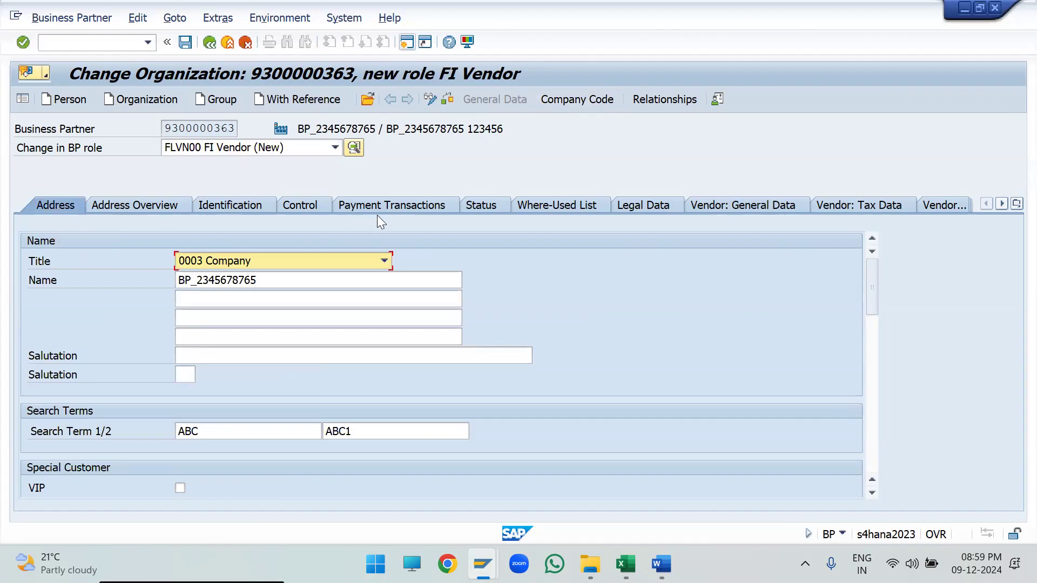
{"action": "left_click", "coordinate": [581, 98]}
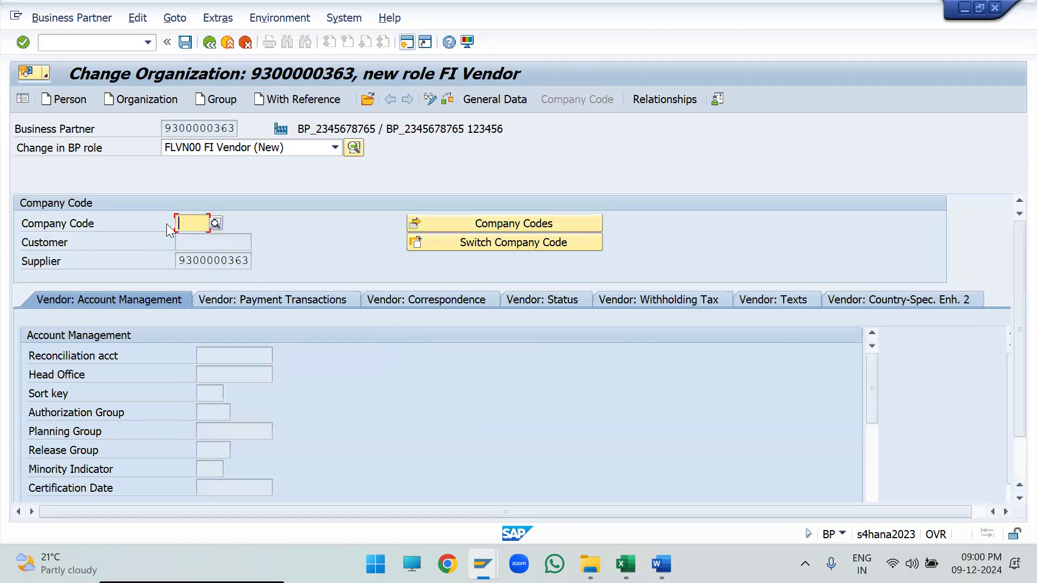
{"action": "type", "text": "ad02"}
{"action": "key", "text": "Return"}
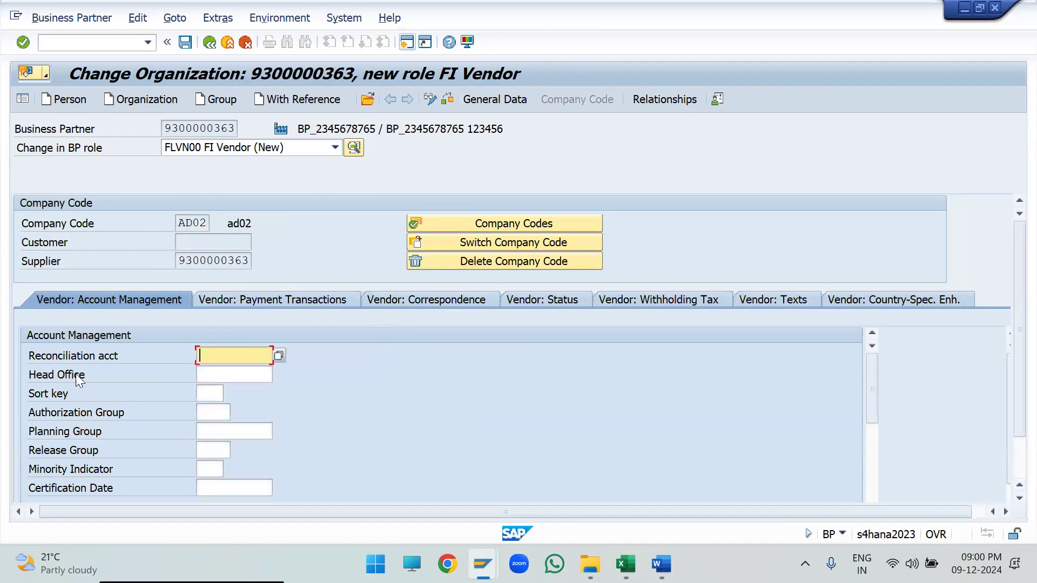
- Assign reconciliation account 13110103 in the vendor's account management for company code AD02 and save the business partner
{"action": "left_click", "coordinate": [258, 363]}
{"action": "key", "text": "Down"}
{"action": "key", "text": "Return"}
{"action": "key", "text": "Return"}
{"action": "key", "text": "Tab"}
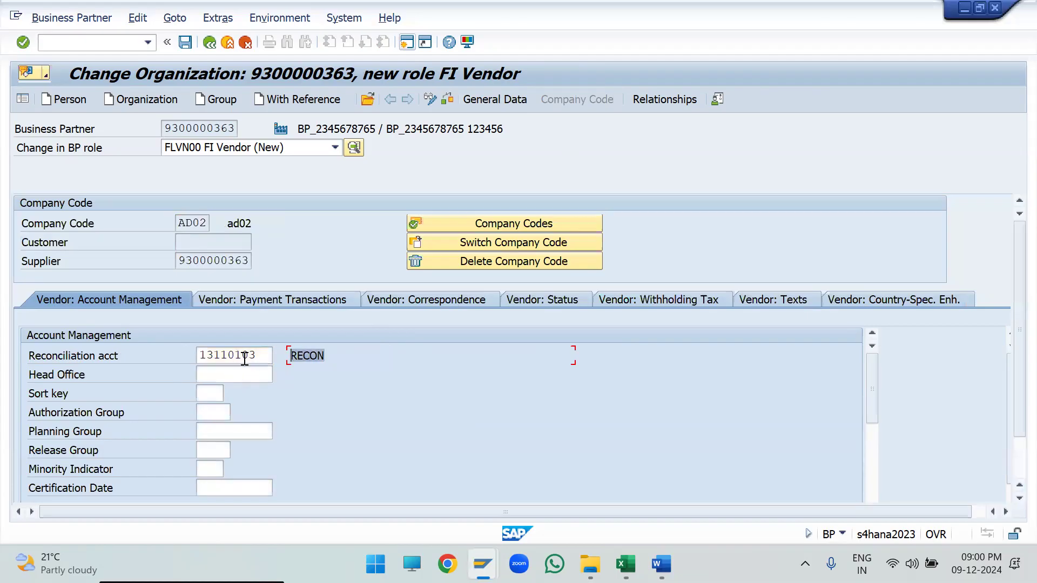
{"action": "left_click_drag", "start_coordinate": [261, 357], "coordinate": [92, 373]}
{"action": "scroll", "coordinate": [92, 373], "scroll_direction": "down", "scroll_amount": 4}
{"action": "scroll", "coordinate": [93, 377], "scroll_direction": "up", "scroll_amount": 4}
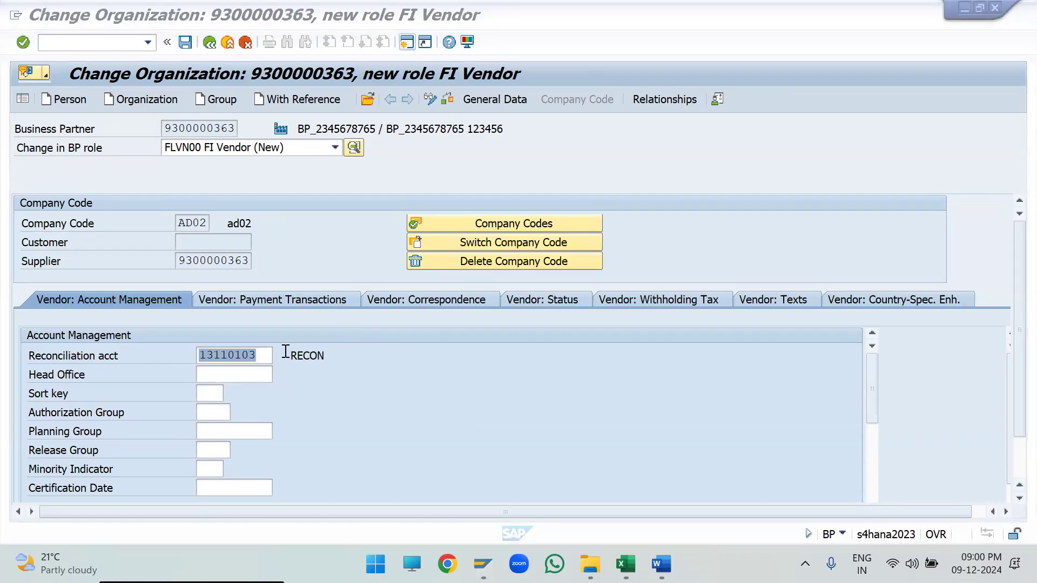
{"action": "left_click", "coordinate": [261, 357]}
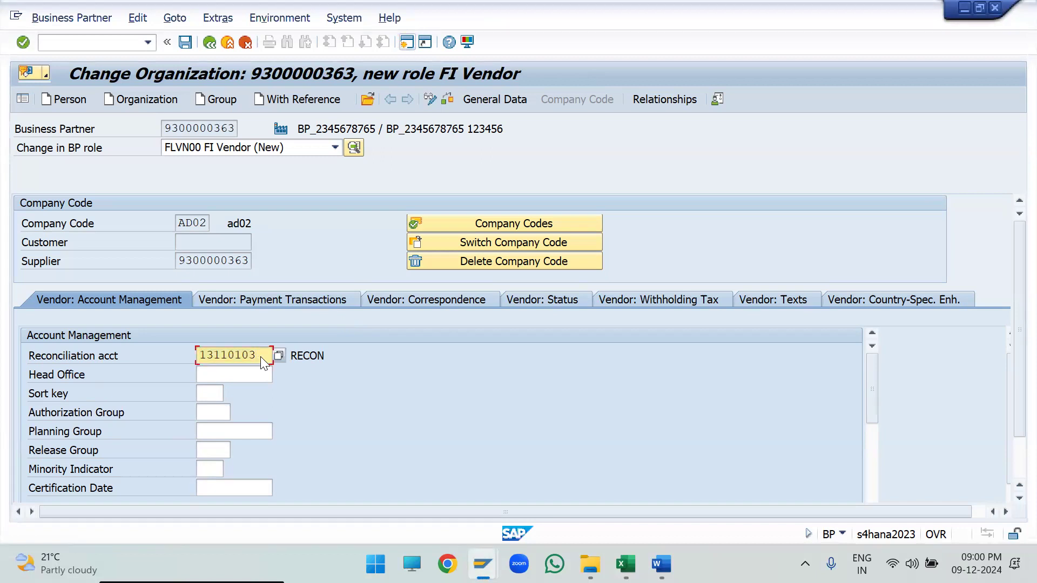
{"action": "left_click", "coordinate": [186, 42]}
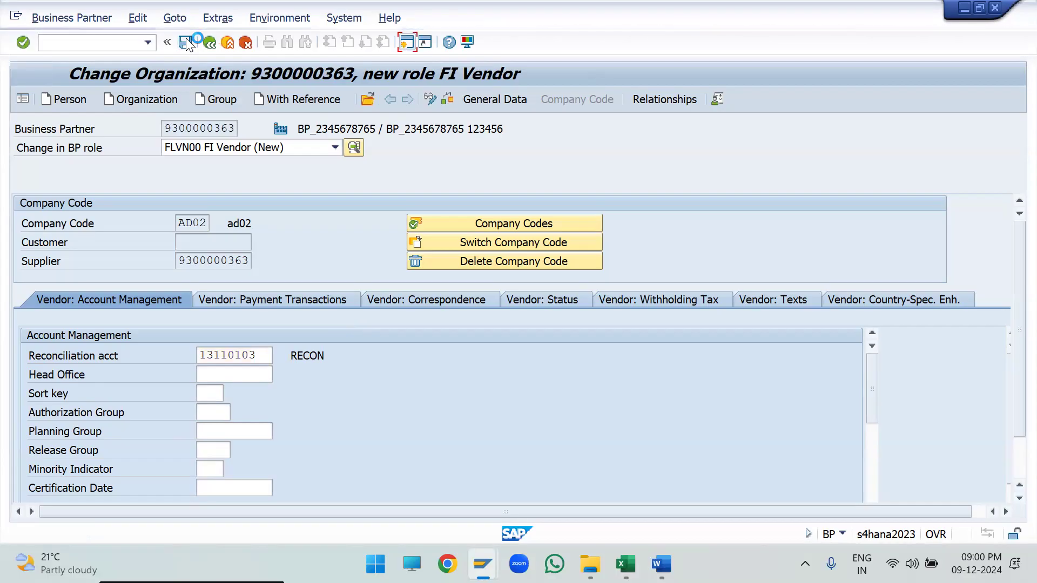
- Try to extend the business partner with the role FLCU00 FI Customer
{"action": "left_click", "coordinate": [276, 149]}
{"action": "scroll", "coordinate": [275, 247], "scroll_direction": "up", "scroll_amount": 2}
{"action": "scroll", "coordinate": [275, 254], "scroll_direction": "up", "scroll_amount": 2}
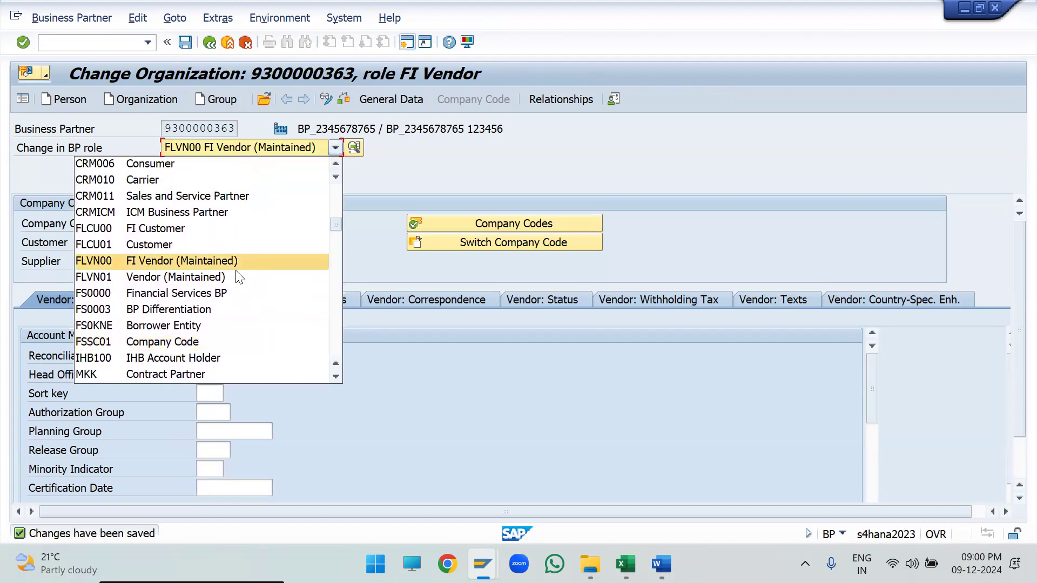
{"action": "left_click", "coordinate": [148, 231]}
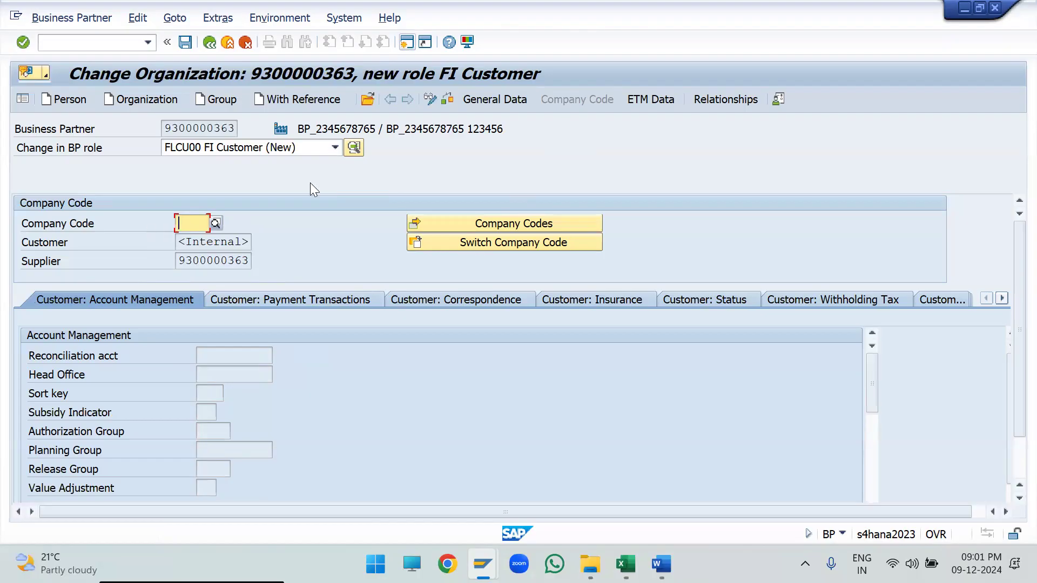
{"action": "left_click_drag", "start_coordinate": [235, 126], "coordinate": [87, 155]}
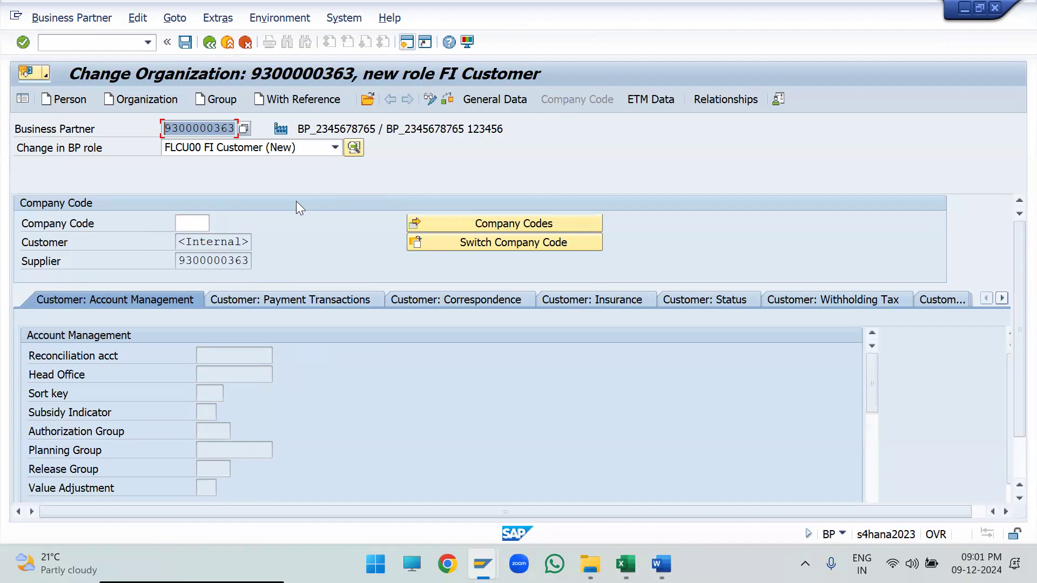
- Try the role FLCU01 Customer for the business partner, then discard the unsaved role and exit to SAP Easy Access
{"action": "left_click", "coordinate": [271, 151]}
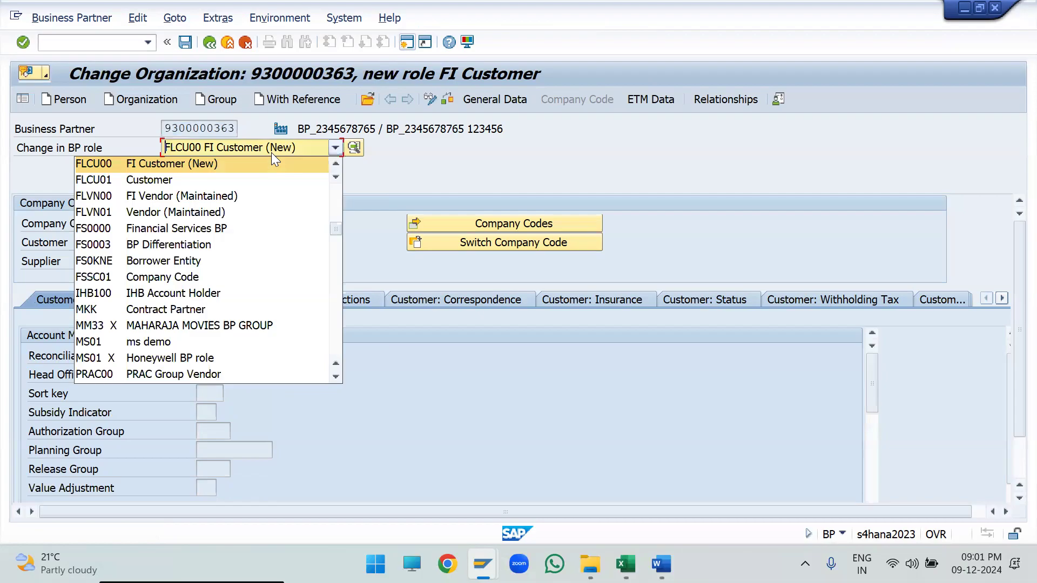
{"action": "left_click", "coordinate": [194, 181]}
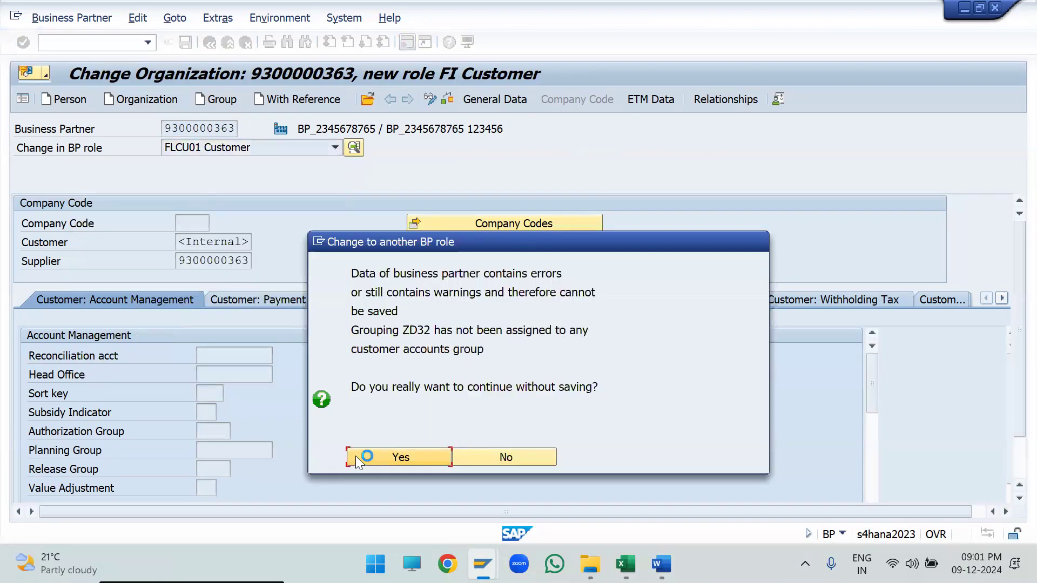
{"action": "left_click", "coordinate": [357, 458]}
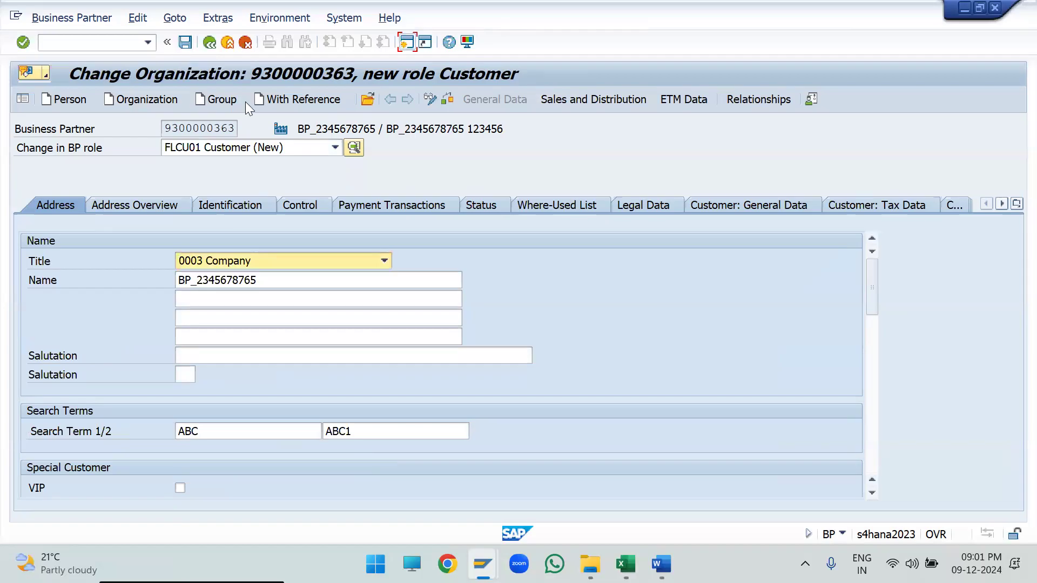
{"action": "left_click", "coordinate": [210, 43]}
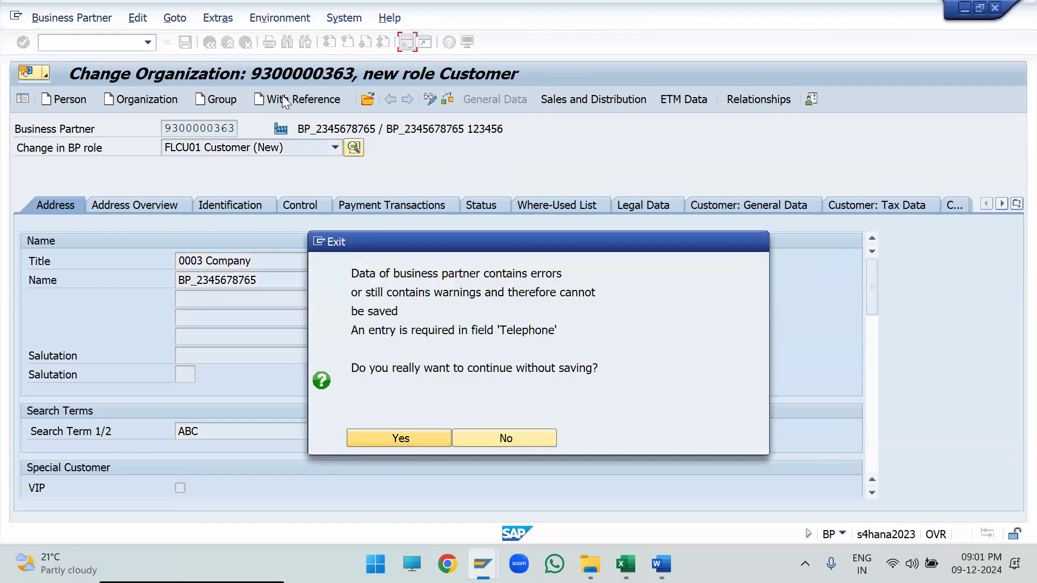
{"action": "left_click", "coordinate": [409, 438]}
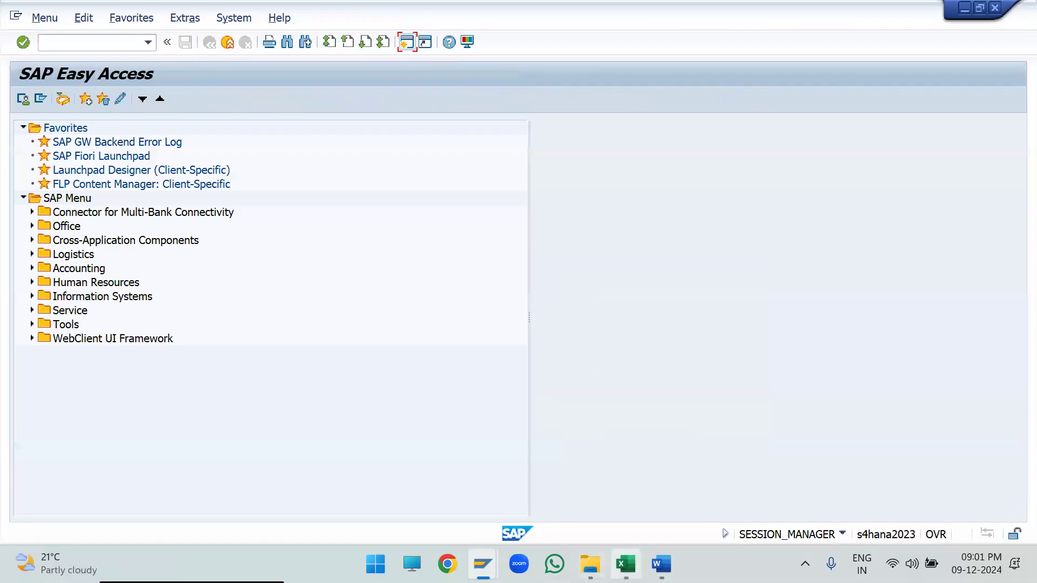
- Run the MKVZ purchasing supplier list for purchasing organization AD04, look through it and return to SAP Easy Access
{"action": "type", "text": "MKVZ"}
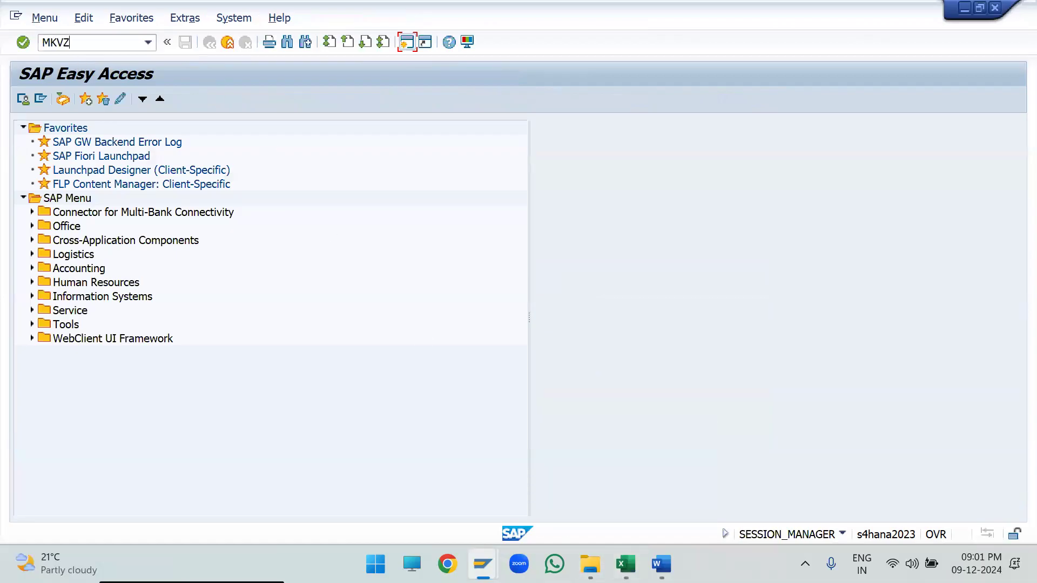
{"action": "key", "text": "Return"}
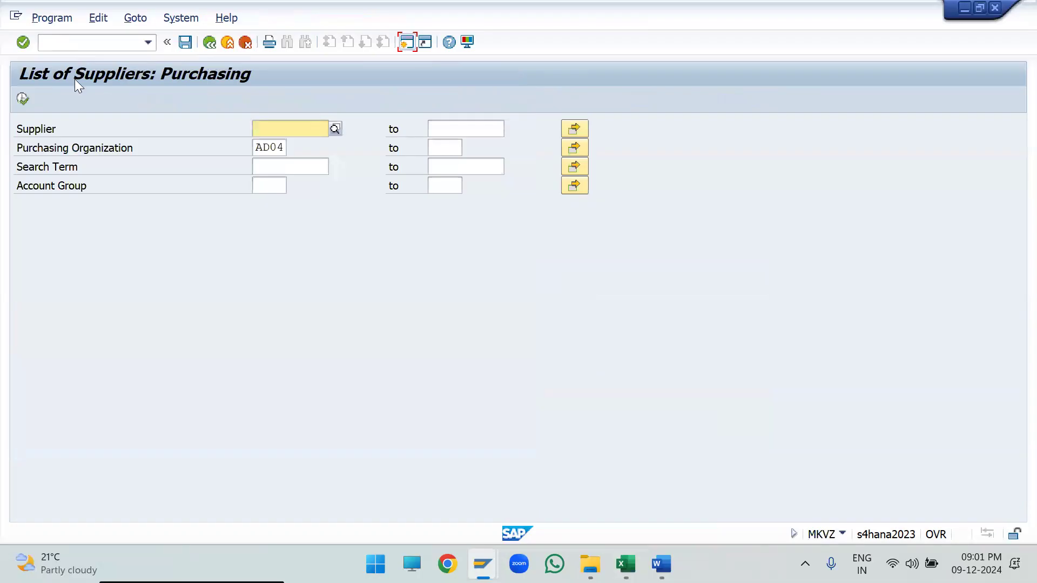
{"action": "left_click", "coordinate": [146, 153]}
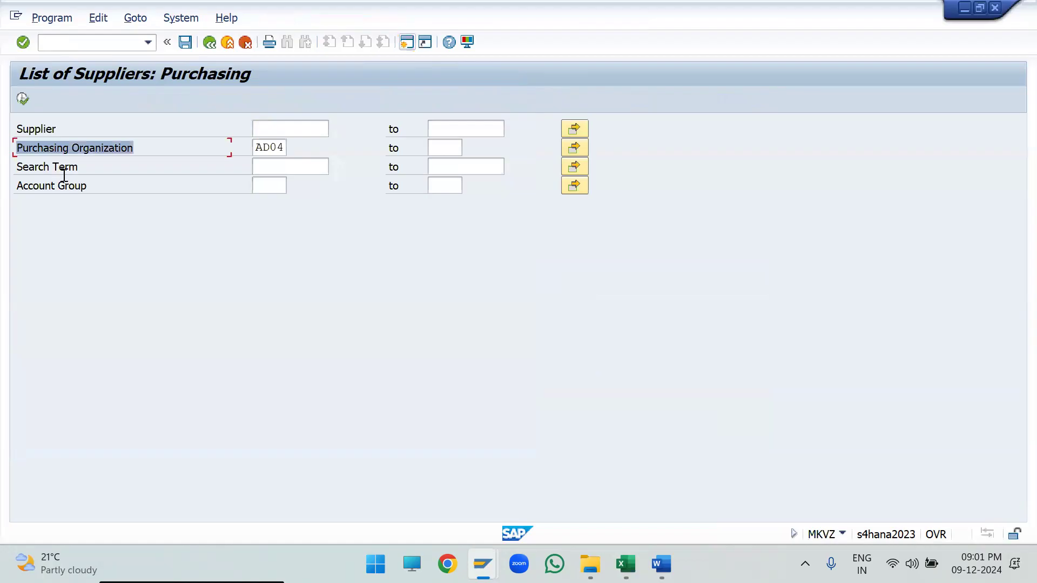
{"action": "left_click", "coordinate": [274, 185]}
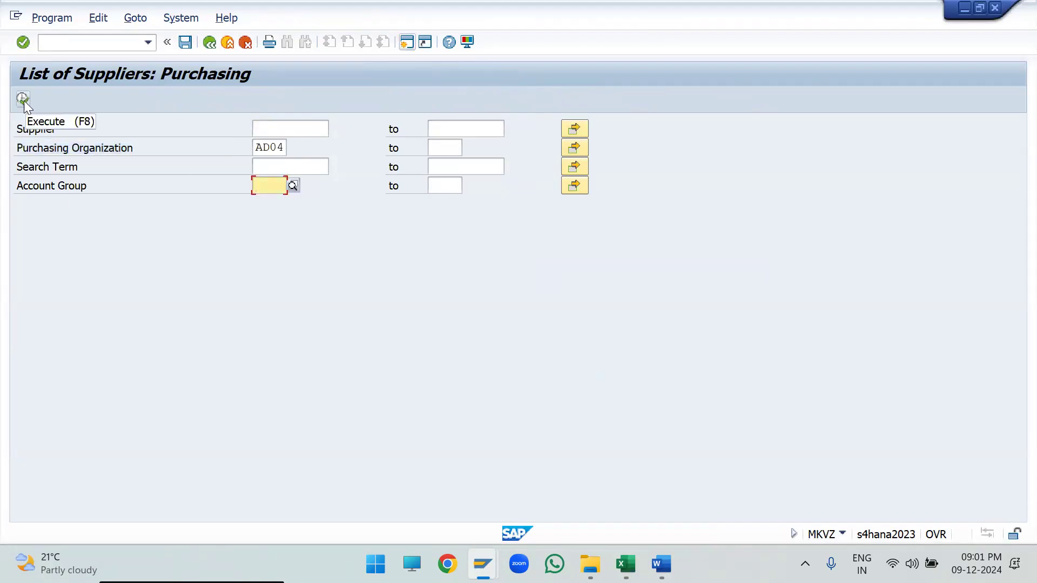
{"action": "left_click", "coordinate": [23, 100]}
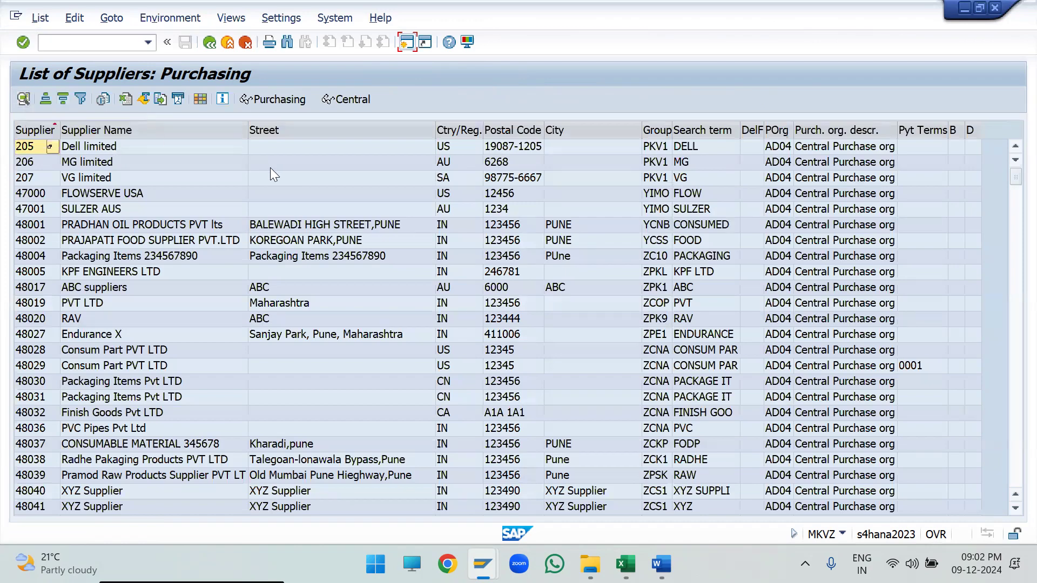
{"action": "scroll", "coordinate": [262, 183], "scroll_direction": "down", "scroll_amount": 10}
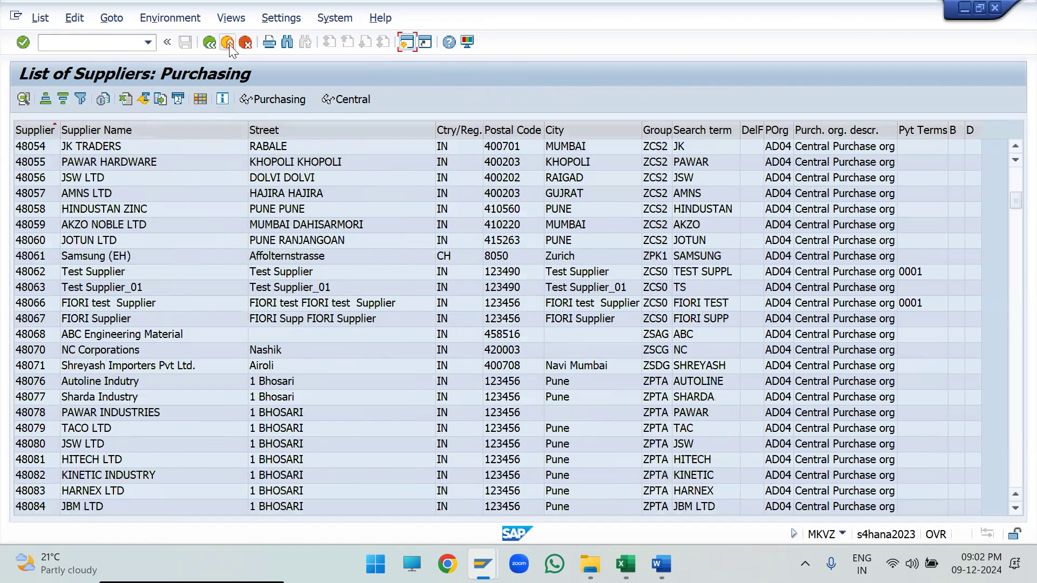
{"action": "left_click", "coordinate": [227, 42]}
{"action": "left_click", "coordinate": [228, 43]}
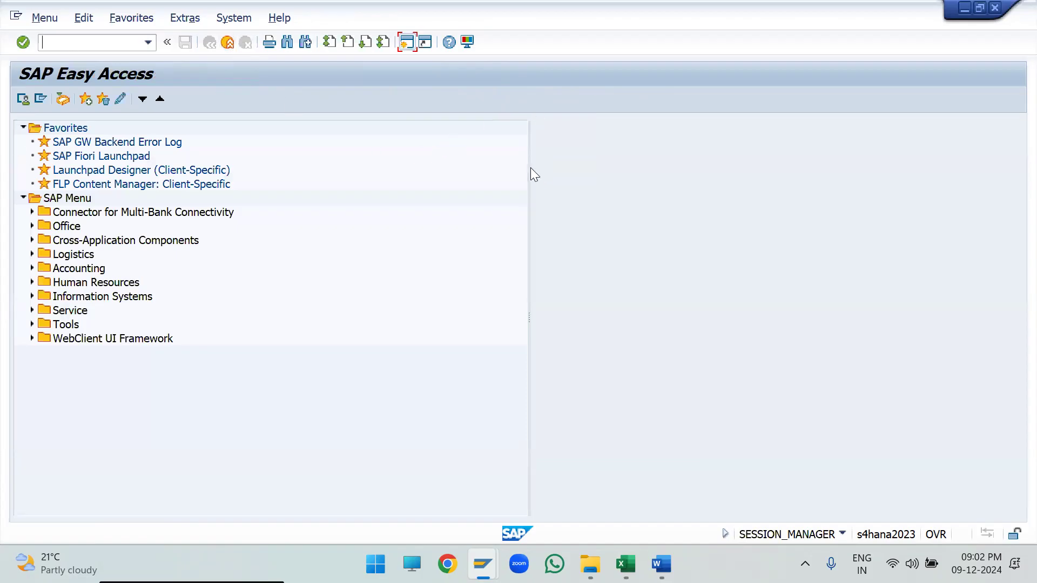
- Narrow the menu tree area and open the report selection menu with transaction SAP1
{"action": "left_click_drag", "start_coordinate": [530, 167], "coordinate": [301, 197]}
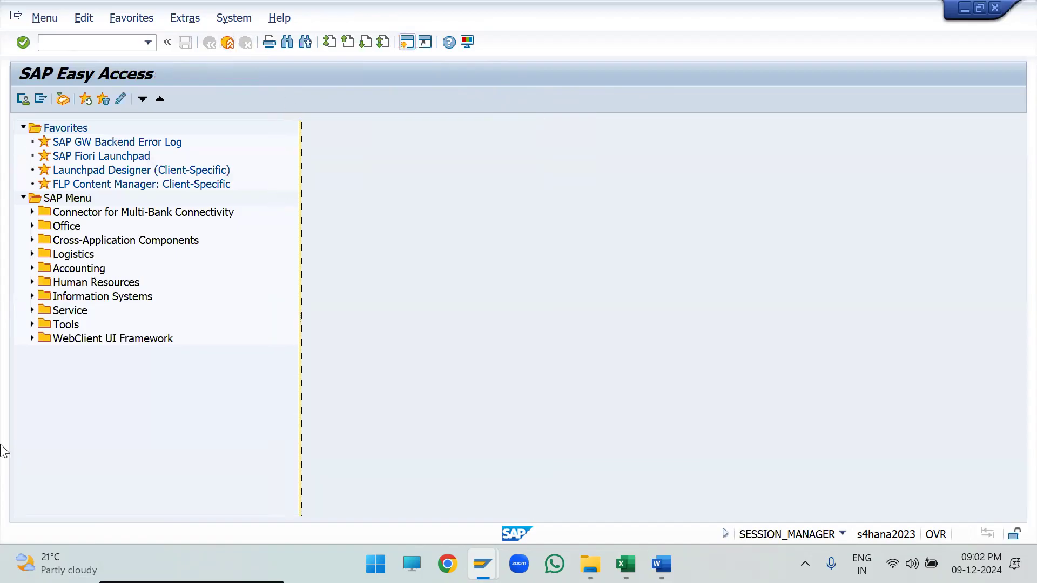
{"action": "left_click", "coordinate": [111, 42]}
{"action": "type", "text": "SAP1"}
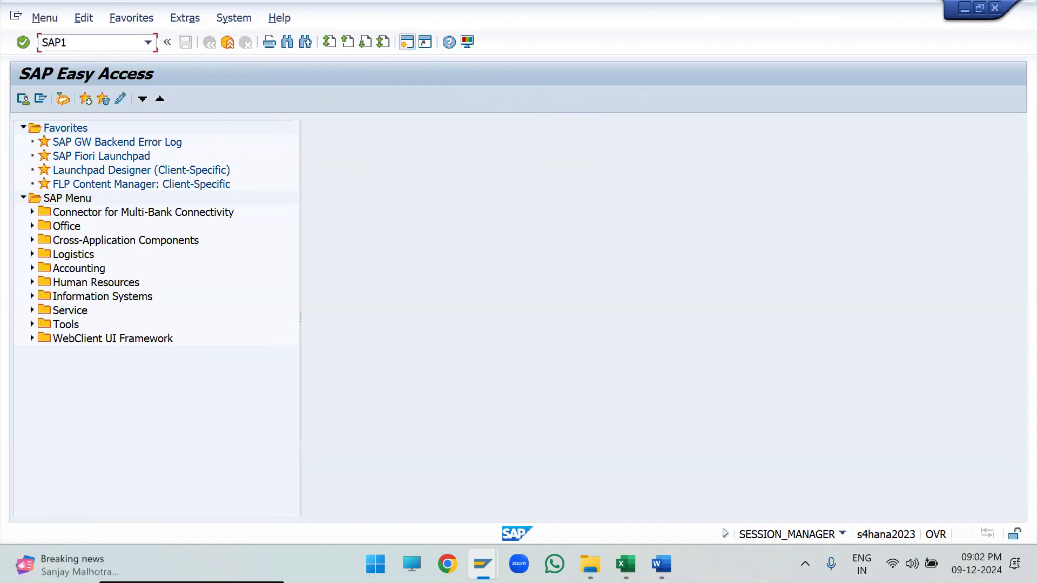
{"action": "key", "text": "Return"}
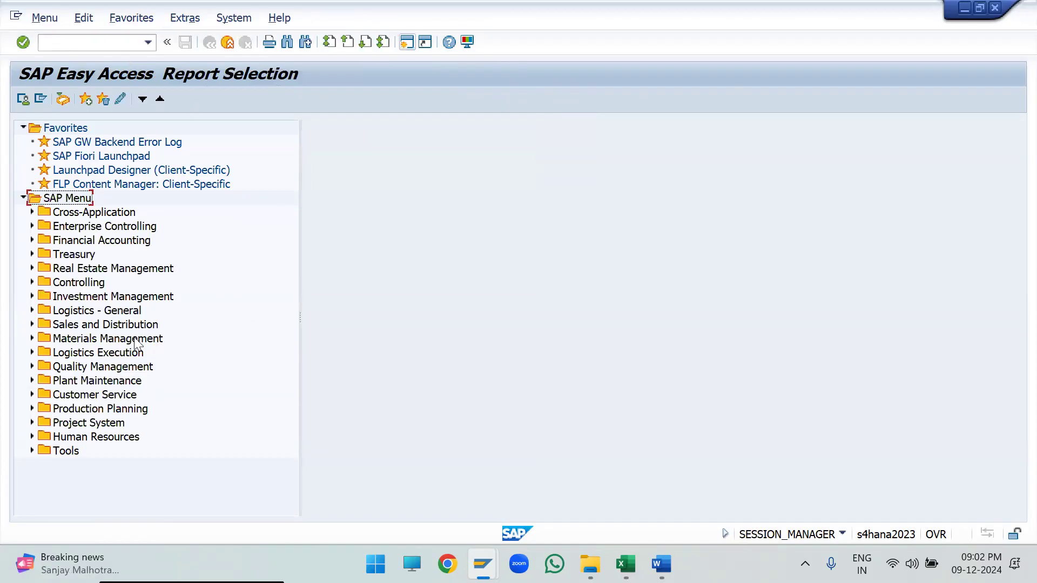
- Expand the Purchasing reports under Materials Management and look through the folders, including Vendor Evaluation
{"action": "left_click", "coordinate": [32, 339]}
{"action": "left_click", "coordinate": [93, 368]}
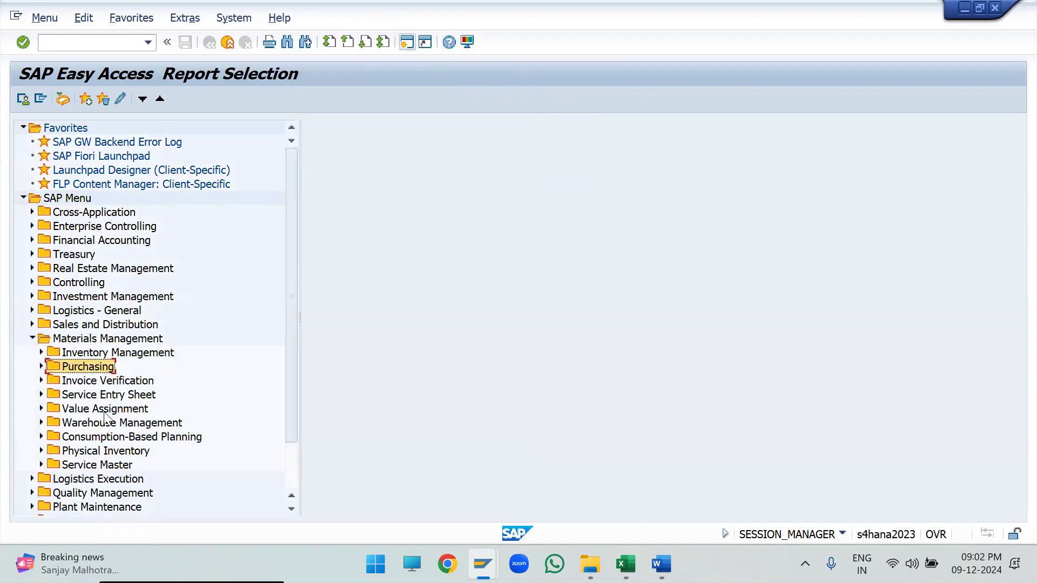
{"action": "left_click", "coordinate": [104, 413]}
{"action": "left_click", "coordinate": [106, 464]}
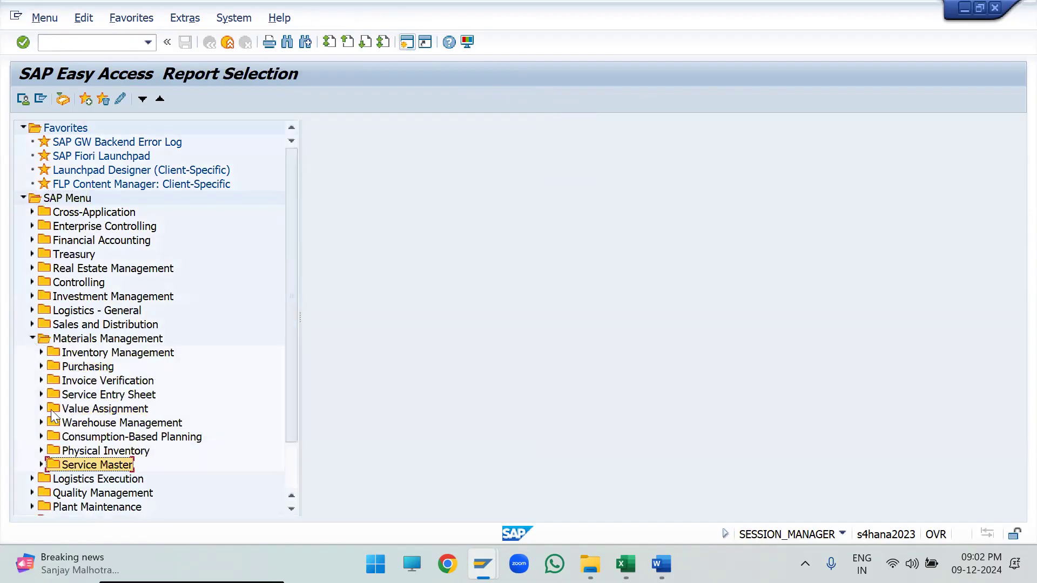
{"action": "left_click", "coordinate": [41, 367]}
{"action": "scroll", "coordinate": [136, 378], "scroll_direction": "down", "scroll_amount": 2}
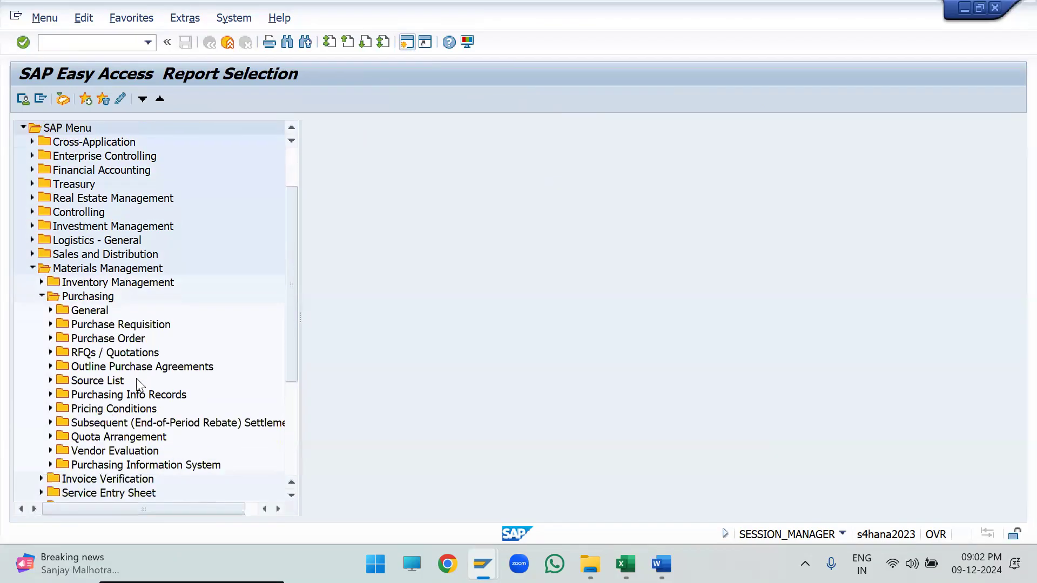
{"action": "scroll", "coordinate": [136, 378], "scroll_direction": "down", "scroll_amount": 2}
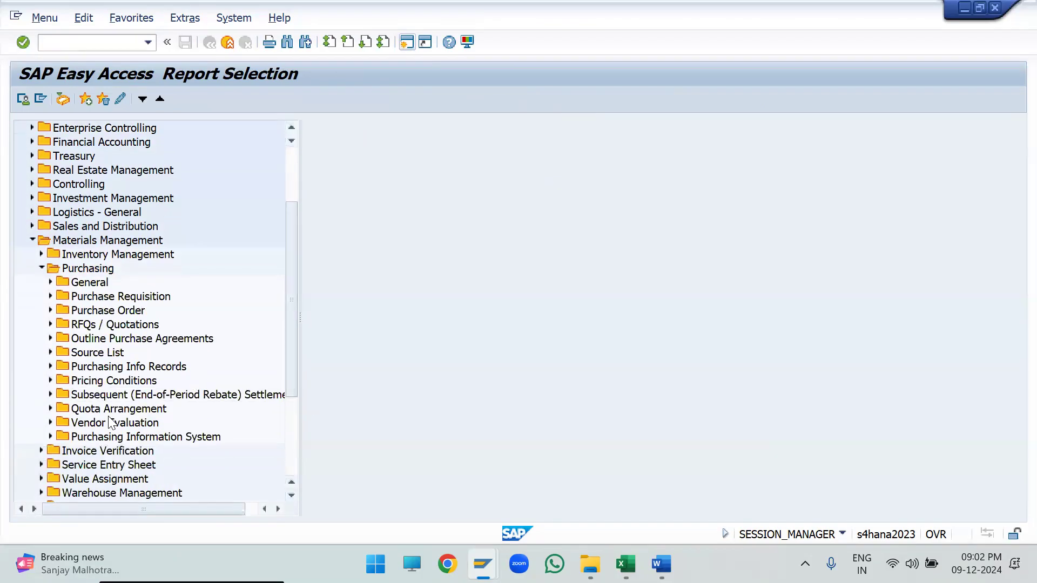
{"action": "left_click", "coordinate": [95, 423]}
{"action": "scroll", "coordinate": [157, 410], "scroll_direction": "down", "scroll_amount": 3}
{"action": "scroll", "coordinate": [151, 408], "scroll_direction": "up", "scroll_amount": 1}
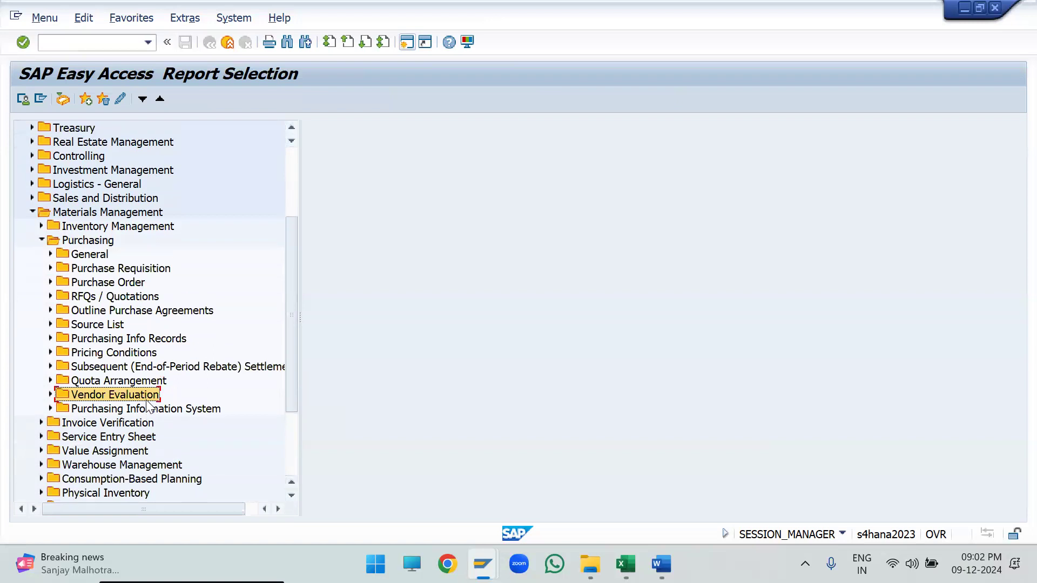
- Open List of Vendors: Purchasing from the General purchasing reports, return to the report selection and collapse Materials Management
{"action": "scroll", "coordinate": [151, 405], "scroll_direction": "down", "scroll_amount": 8}
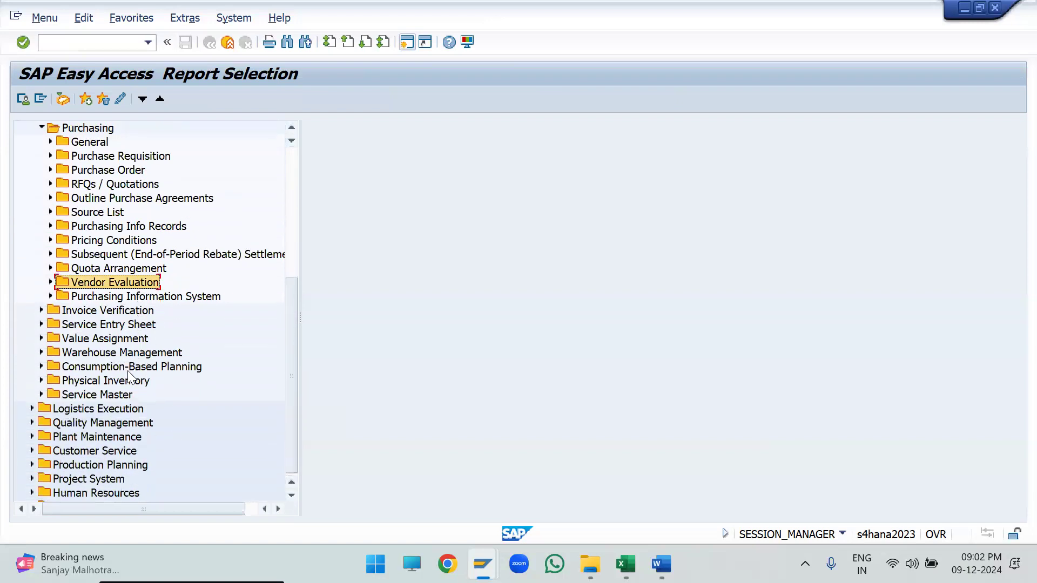
{"action": "scroll", "coordinate": [128, 372], "scroll_direction": "up", "scroll_amount": 14}
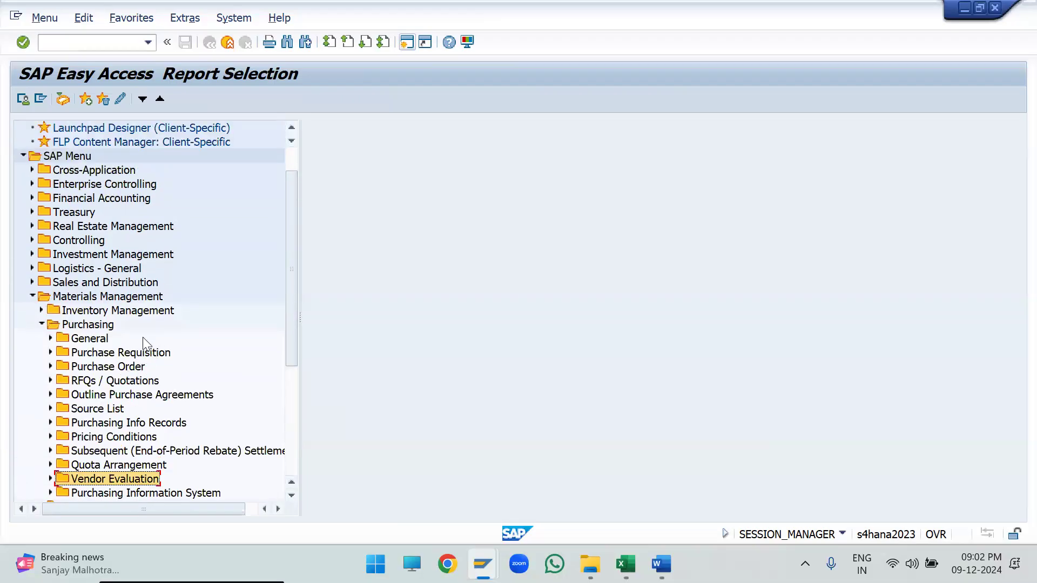
{"action": "scroll", "coordinate": [238, 411], "scroll_direction": "down", "scroll_amount": 2}
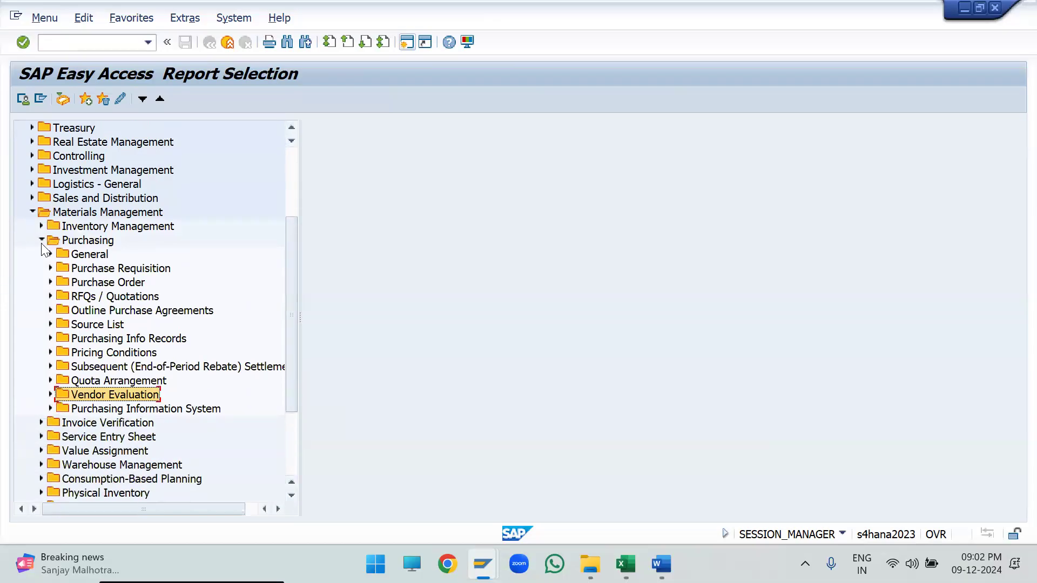
{"action": "left_click", "coordinate": [42, 240]}
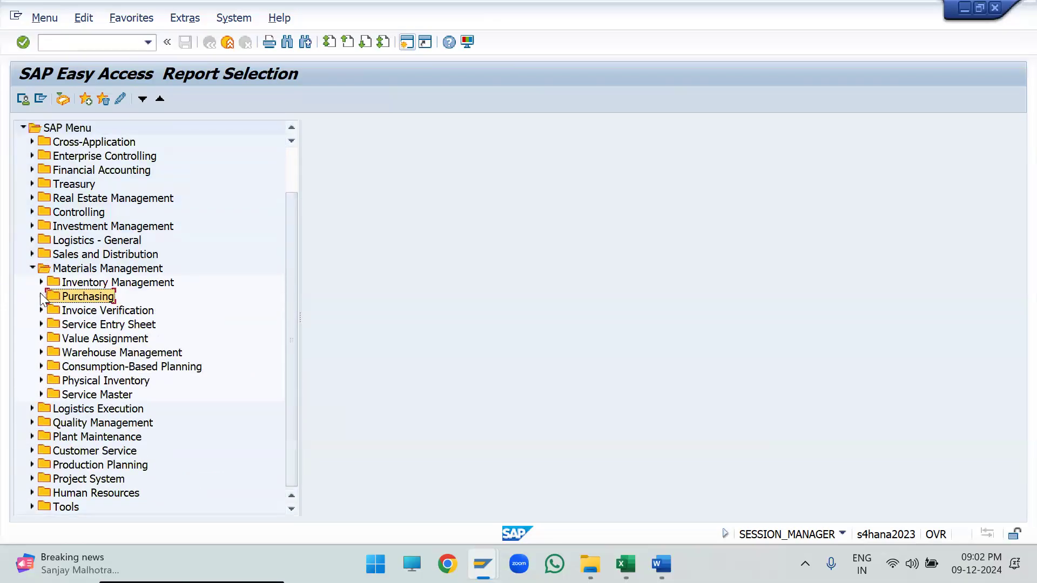
{"action": "left_click", "coordinate": [42, 296]}
{"action": "left_click", "coordinate": [50, 310]}
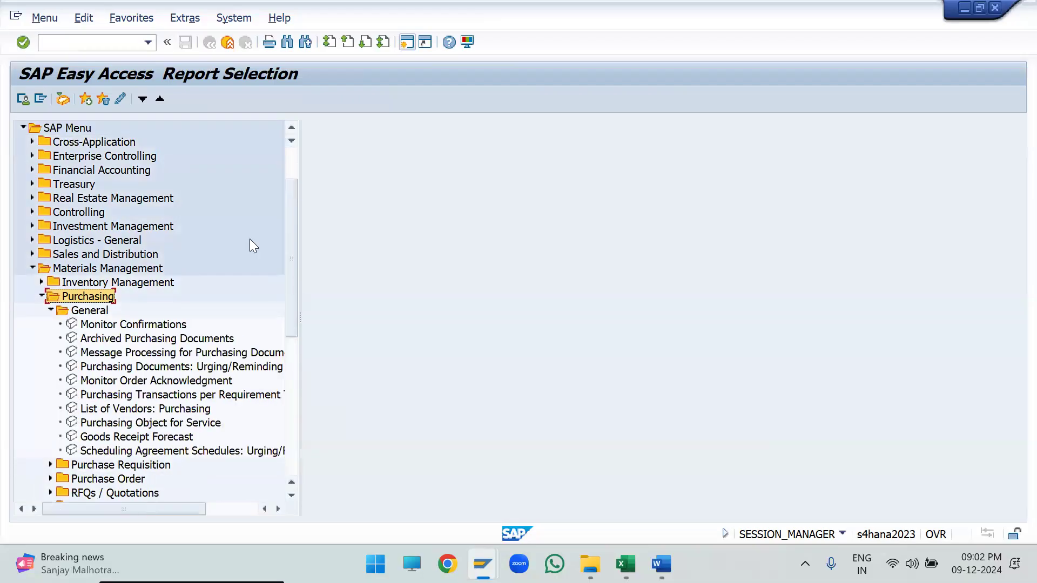
{"action": "left_click", "coordinate": [194, 409]}
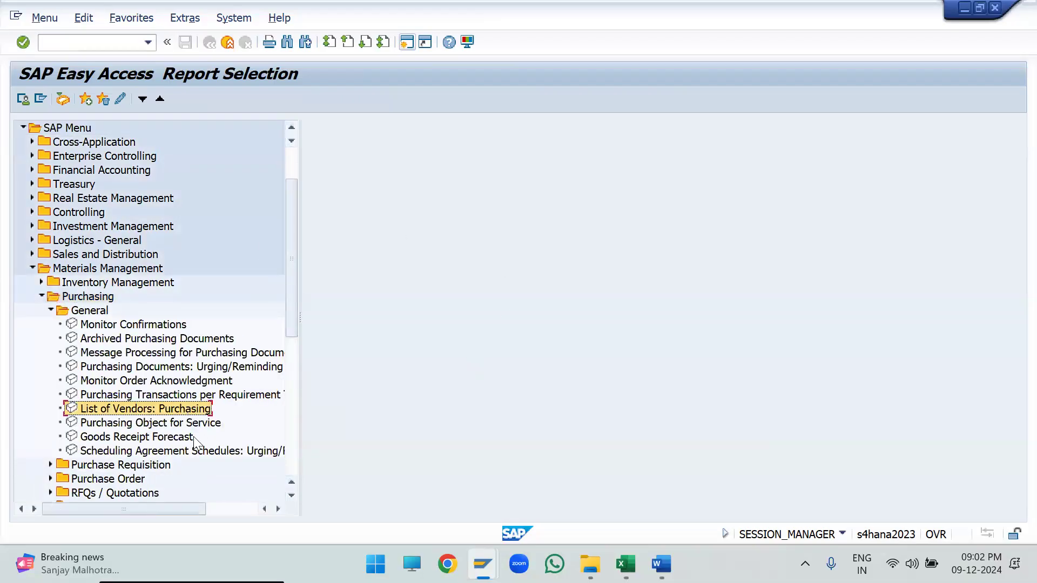
{"action": "left_click", "coordinate": [201, 422]}
{"action": "double_click", "coordinate": [168, 409]}
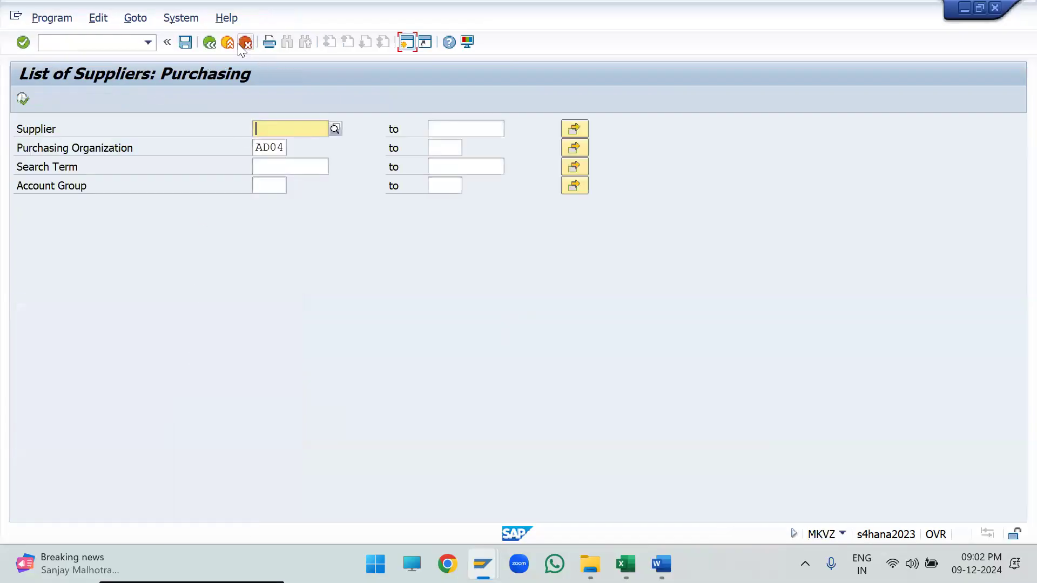
{"action": "left_click", "coordinate": [227, 43]}
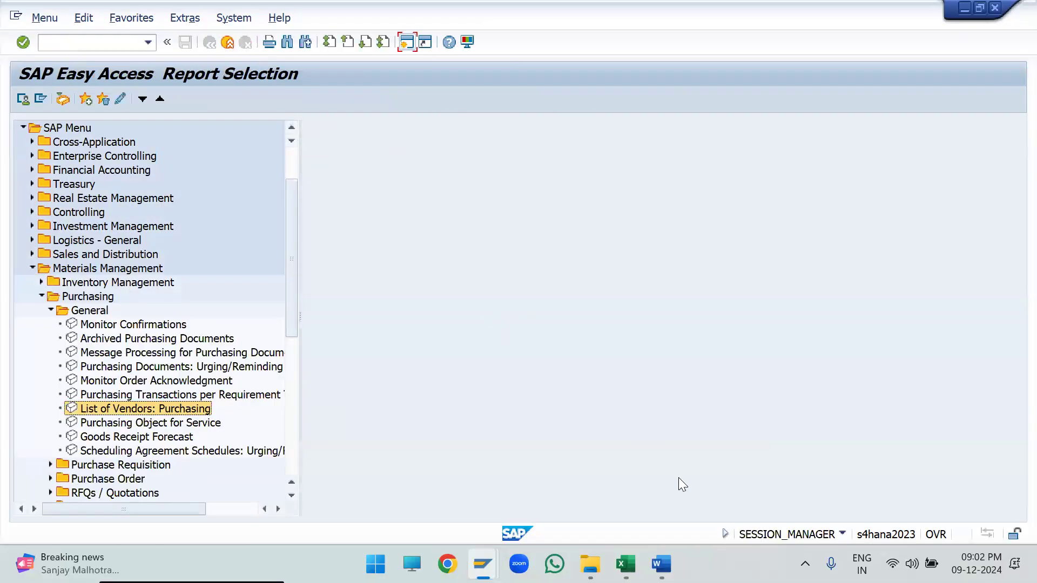
{"action": "left_click", "coordinate": [29, 266]}
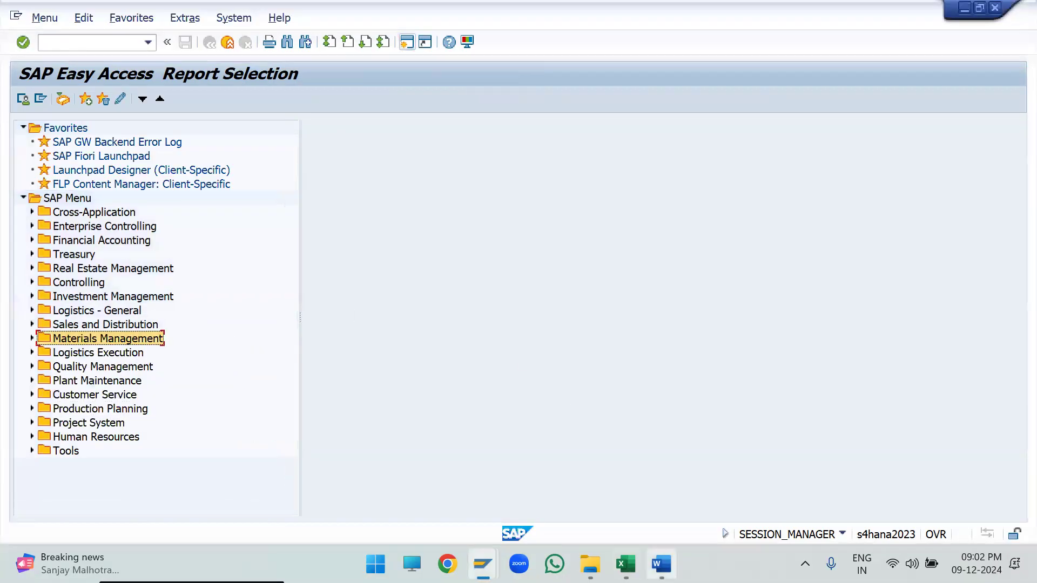
- Switch to the Excel workbook Business partner in S4_HANA and review the important BP concepts at the start of the BP_Config sheet
{"action": "left_click", "coordinate": [626, 563]}
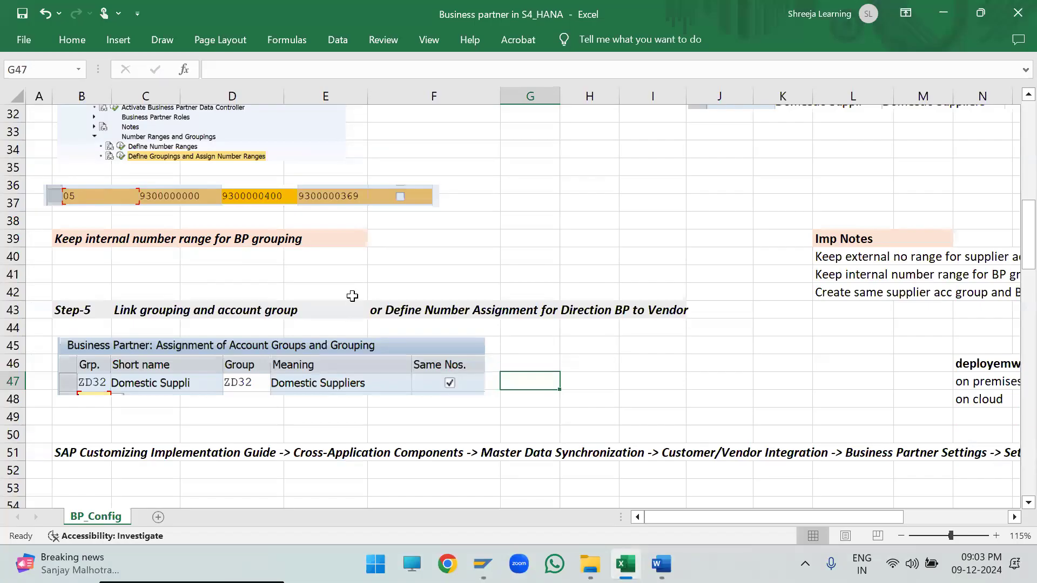
{"action": "scroll", "coordinate": [352, 295], "scroll_direction": "up", "scroll_amount": 10}
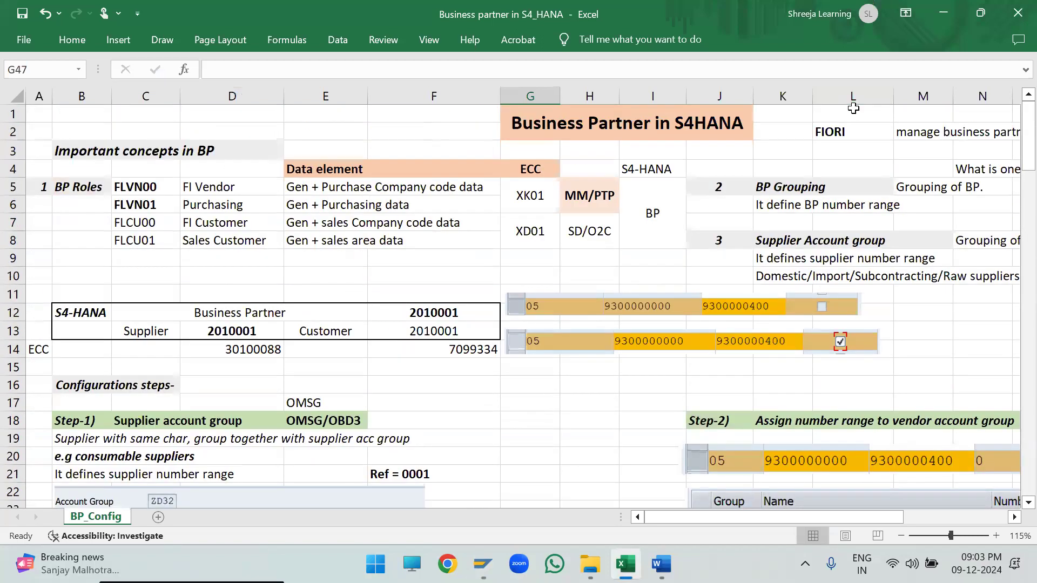
{"action": "key", "text": "alt+Tab"}
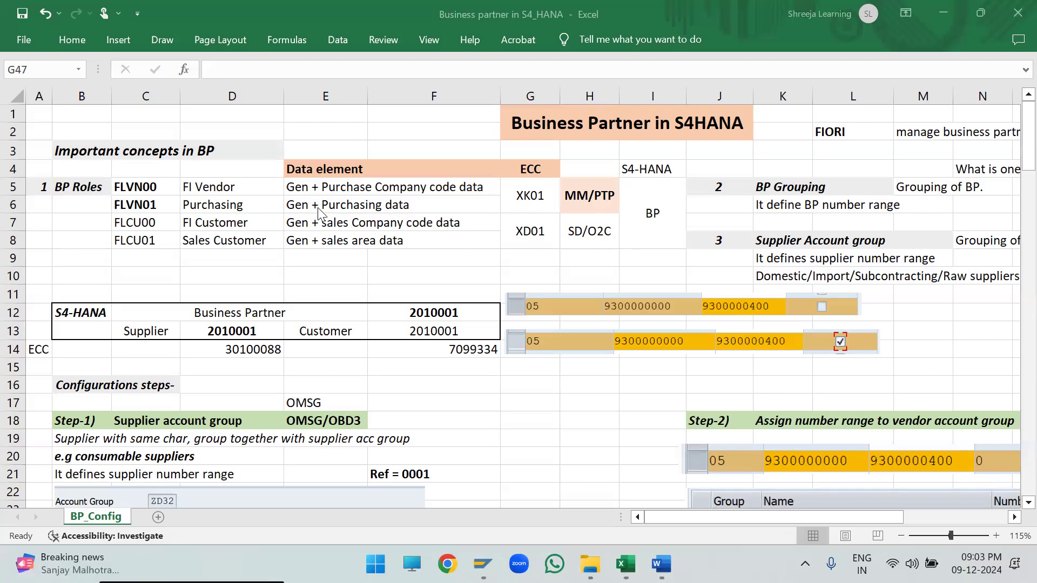
{"action": "left_click", "coordinate": [211, 152]}
{"action": "scroll", "coordinate": [514, 201], "scroll_direction": "down", "scroll_amount": 8}
{"action": "scroll", "coordinate": [514, 201], "scroll_direction": "up", "scroll_amount": 8}
{"action": "left_click", "coordinate": [338, 272]}
{"action": "key", "text": "XF86AudioRaiseVolume"}
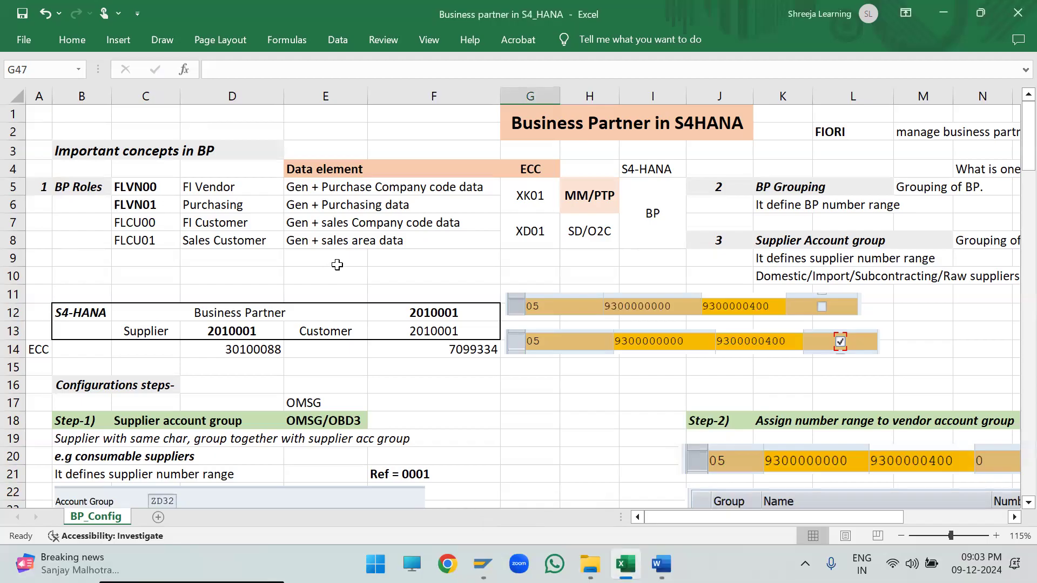
- Close the two SAP session windows showing New Entries: Overview of Added Entries, keeping SAP Logon and the report selection open
{"action": "mouse_move", "coordinate": [482, 563]}
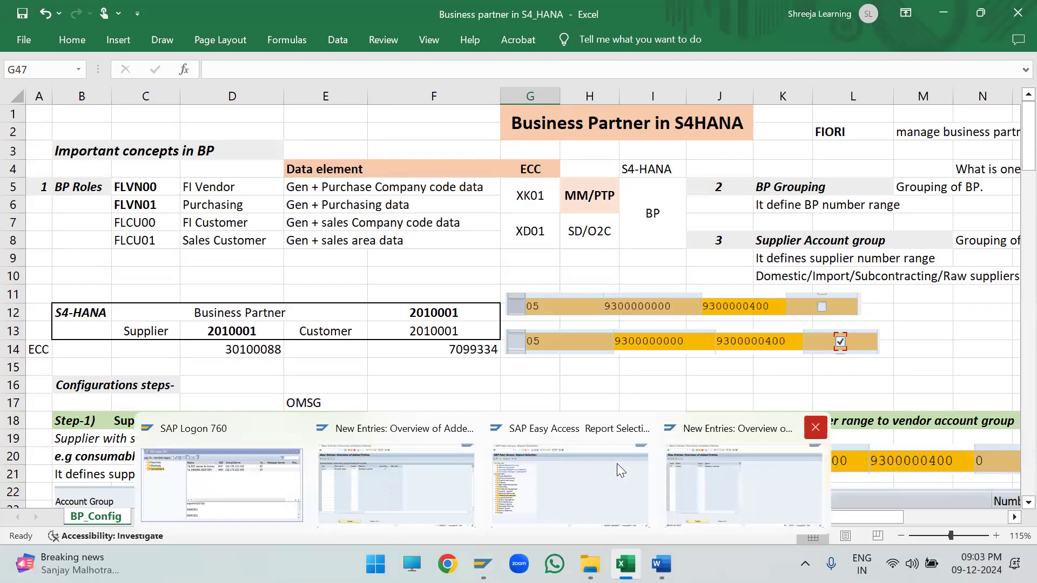
{"action": "left_click", "coordinate": [815, 427]}
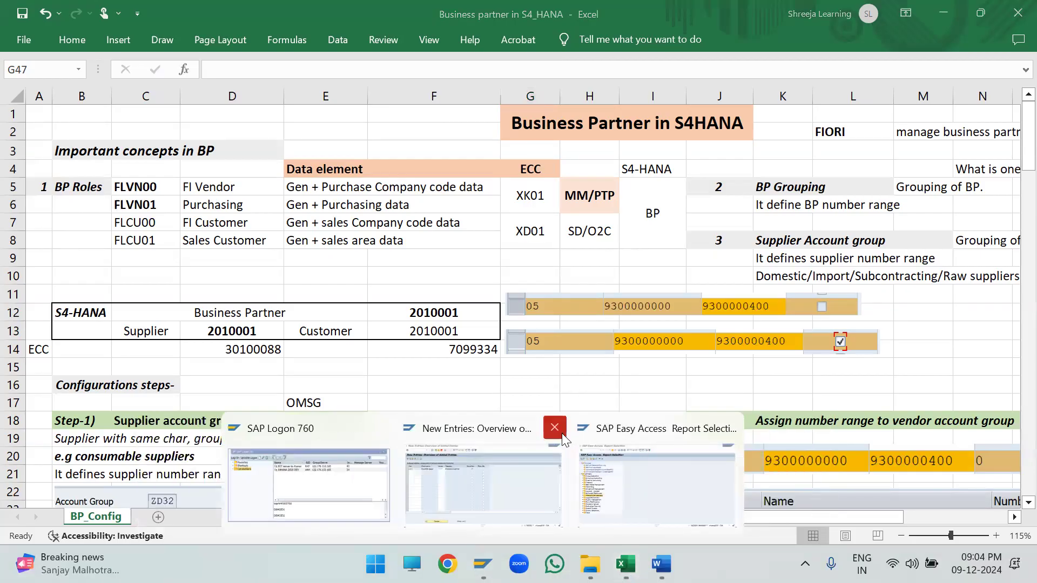
{"action": "left_click", "coordinate": [556, 427]}
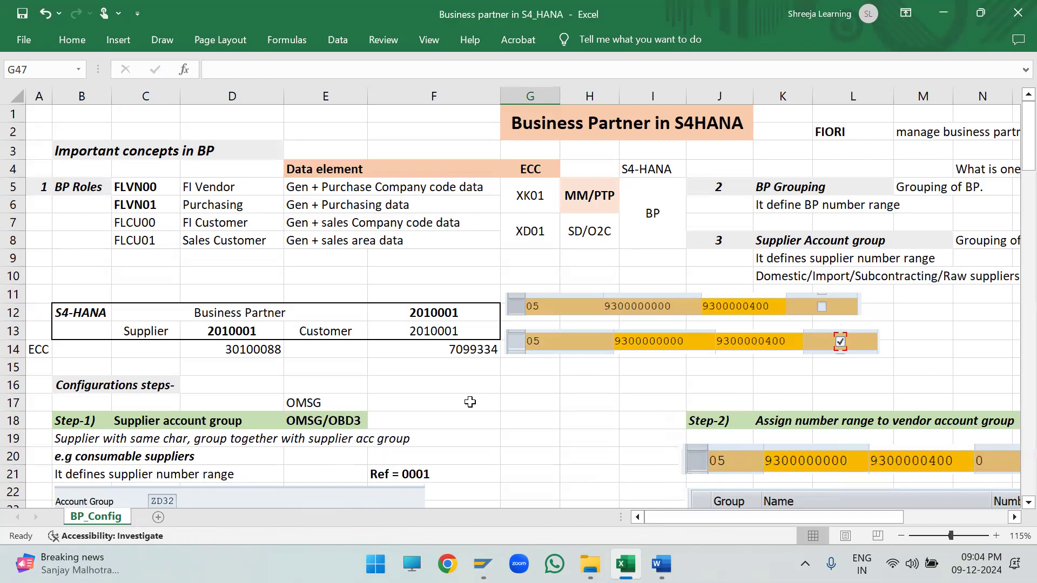
- Move the two number range 05 pictures beside the Business Partner table slightly lower and further apart, around rows 12 and 14
{"action": "left_click", "coordinate": [564, 341]}
{"action": "mouse_move", "coordinate": [563, 340]}
{"action": "left_mouse_down"}
{"action": "mouse_move", "coordinate": [573, 303]}
{"action": "mouse_move", "coordinate": [581, 340]}
{"action": "left_mouse_up"}
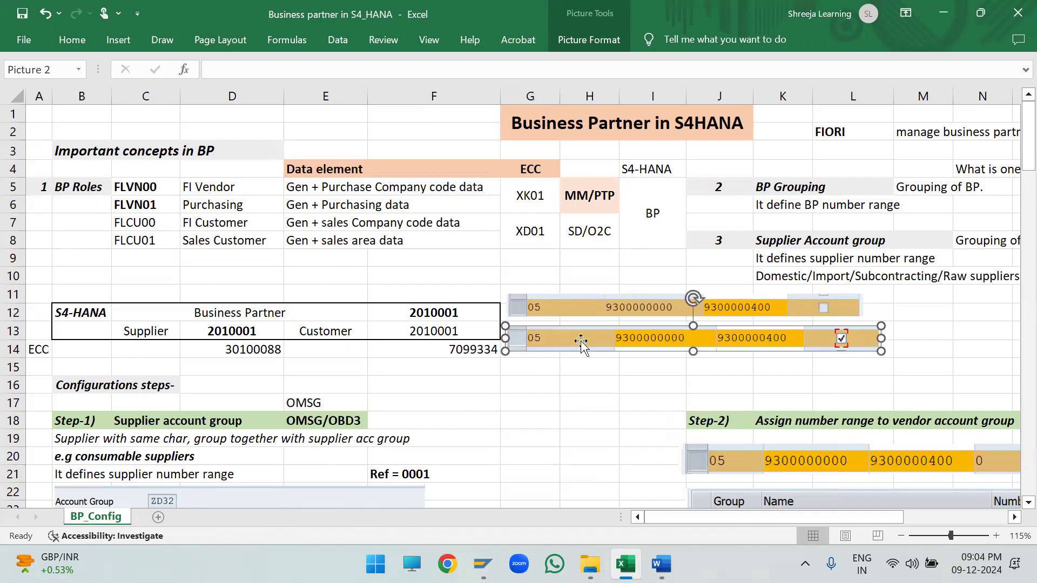
{"action": "left_click", "coordinate": [528, 467]}
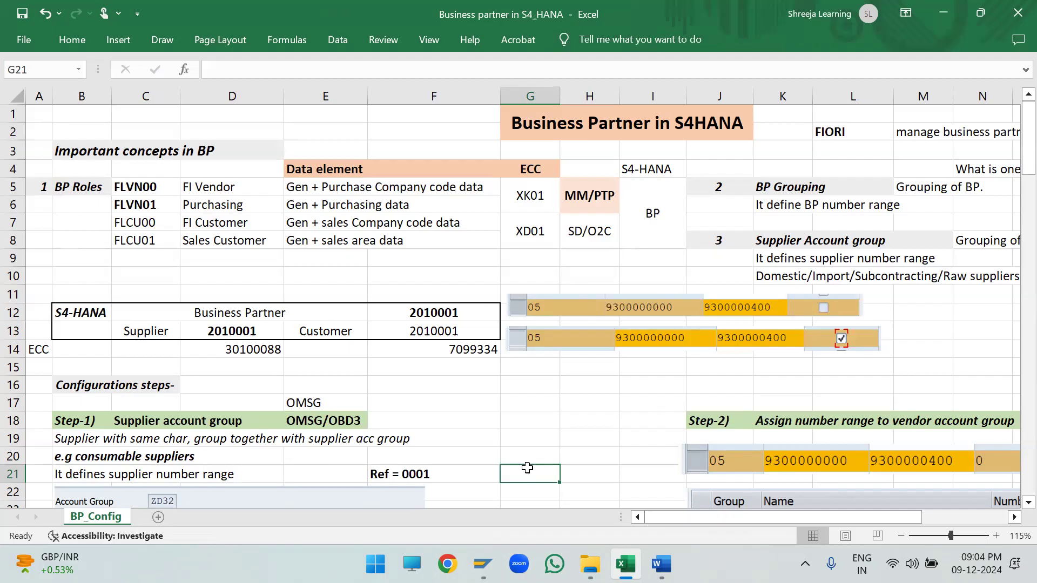
{"action": "left_click_drag", "start_coordinate": [566, 342], "coordinate": [572, 350]}
{"action": "left_click", "coordinate": [538, 425]}
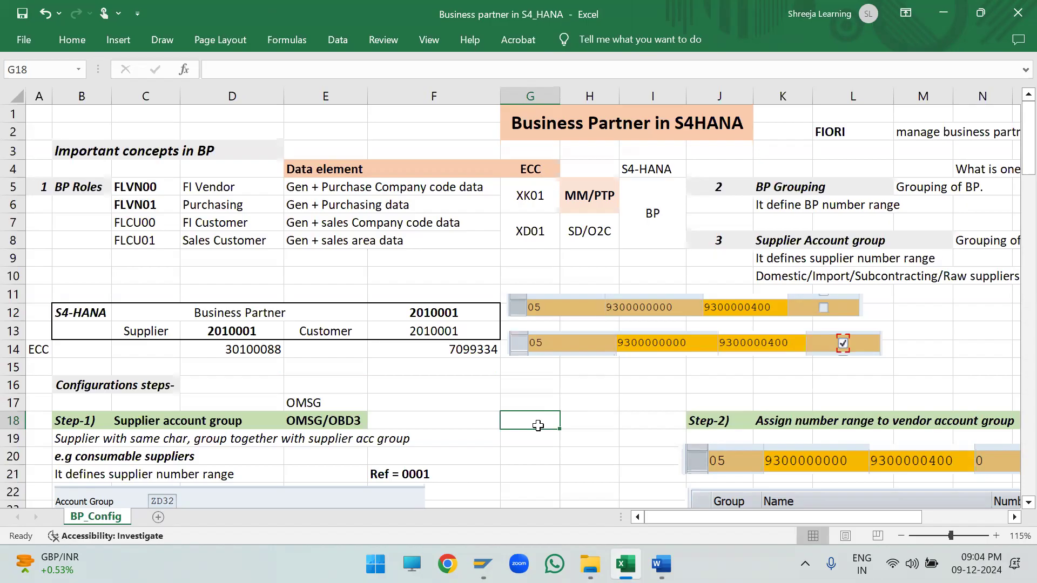
{"action": "left_click", "coordinate": [599, 307]}
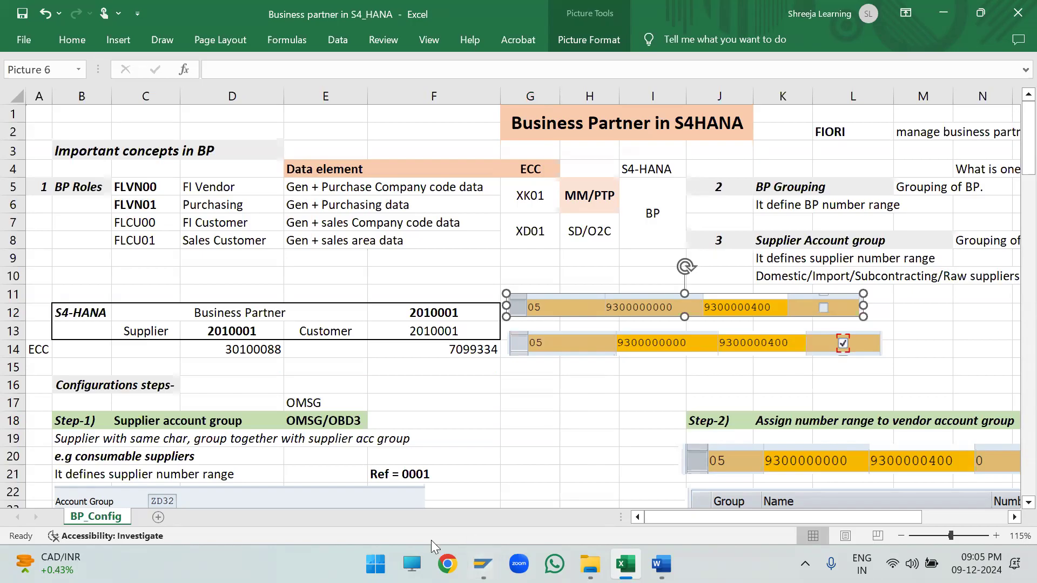
{"action": "left_click", "coordinate": [569, 415]}
{"action": "left_click_drag", "start_coordinate": [572, 336], "coordinate": [573, 306]}
{"action": "left_click", "coordinate": [543, 397]}
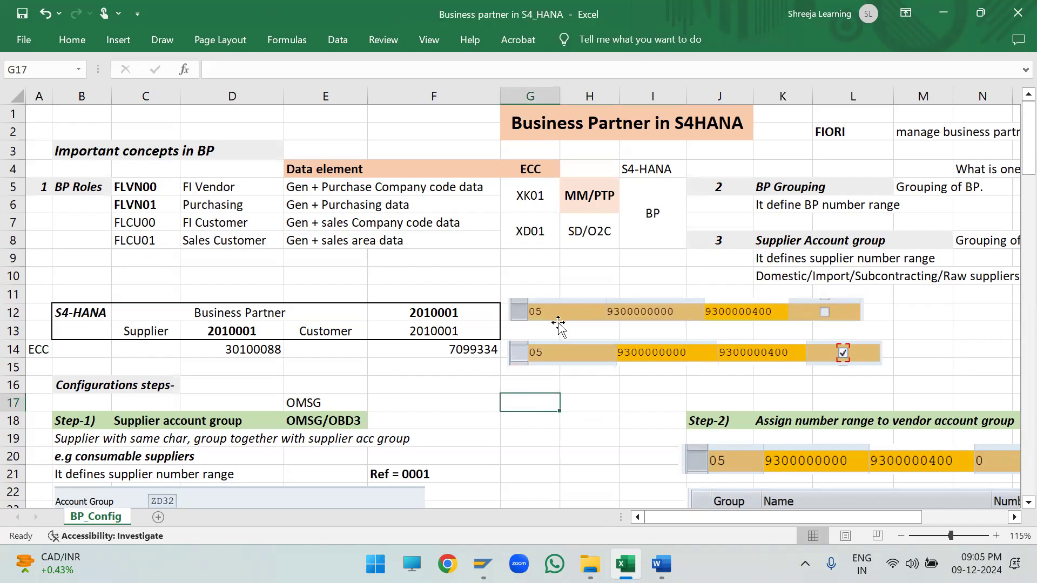
{"action": "left_click", "coordinate": [526, 436]}
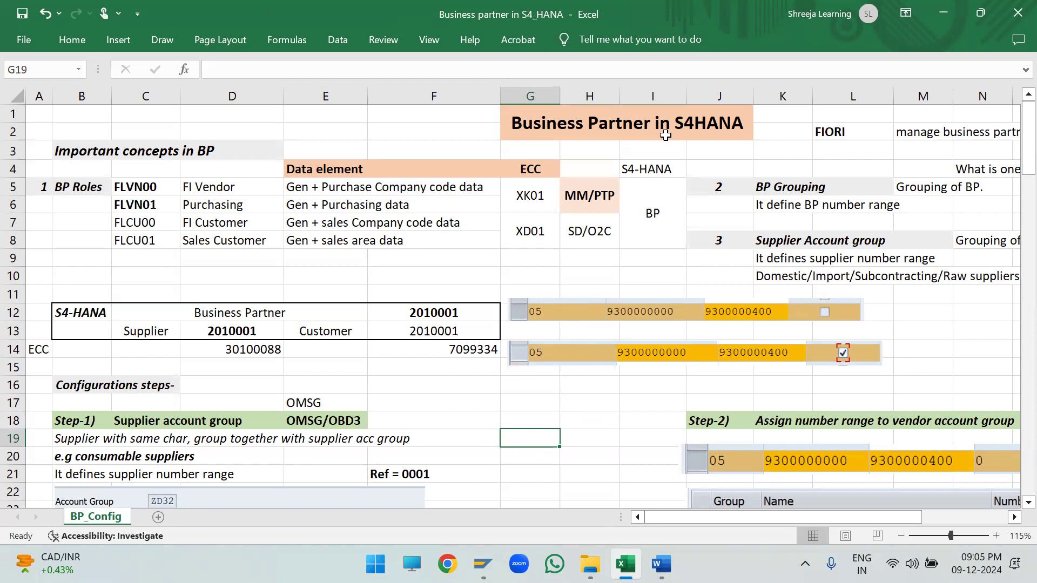
- Review the configuration steps on the BP_Config sheet, from supplier account group through groupings and number ranges, and return to its start
{"action": "scroll", "coordinate": [519, 442], "scroll_direction": "down", "scroll_amount": 2}
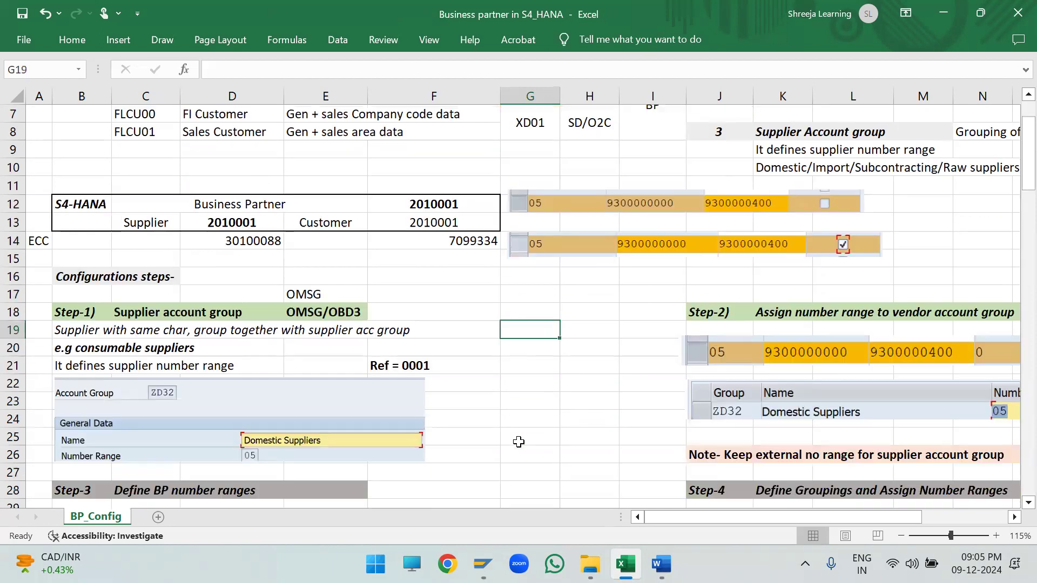
{"action": "scroll", "coordinate": [518, 442], "scroll_direction": "up", "scroll_amount": 2}
{"action": "scroll", "coordinate": [505, 435], "scroll_direction": "down", "scroll_amount": 6}
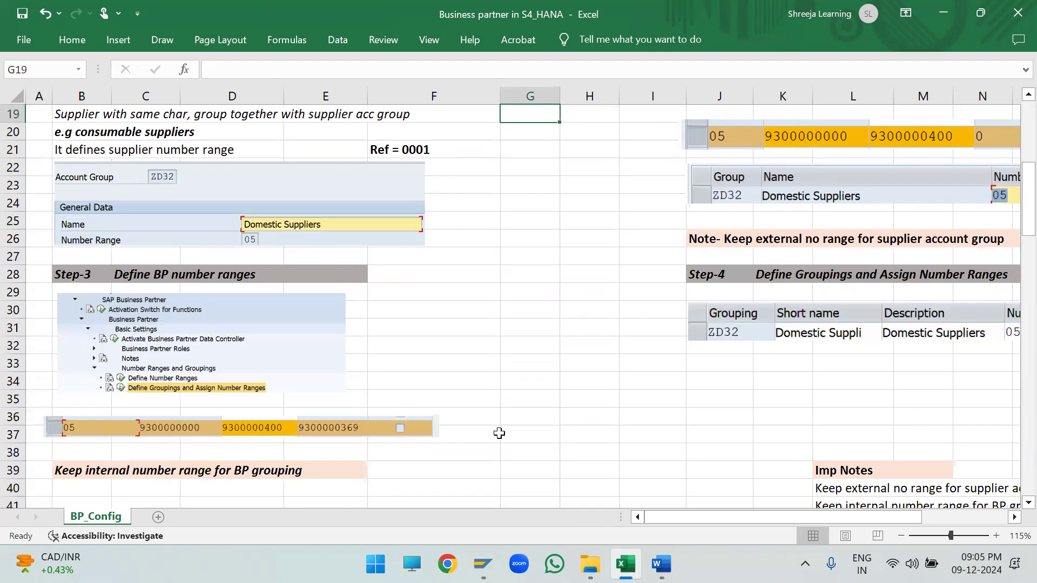
{"action": "scroll", "coordinate": [497, 432], "scroll_direction": "down", "scroll_amount": 5}
{"action": "scroll", "coordinate": [467, 401], "scroll_direction": "up", "scroll_amount": 9}
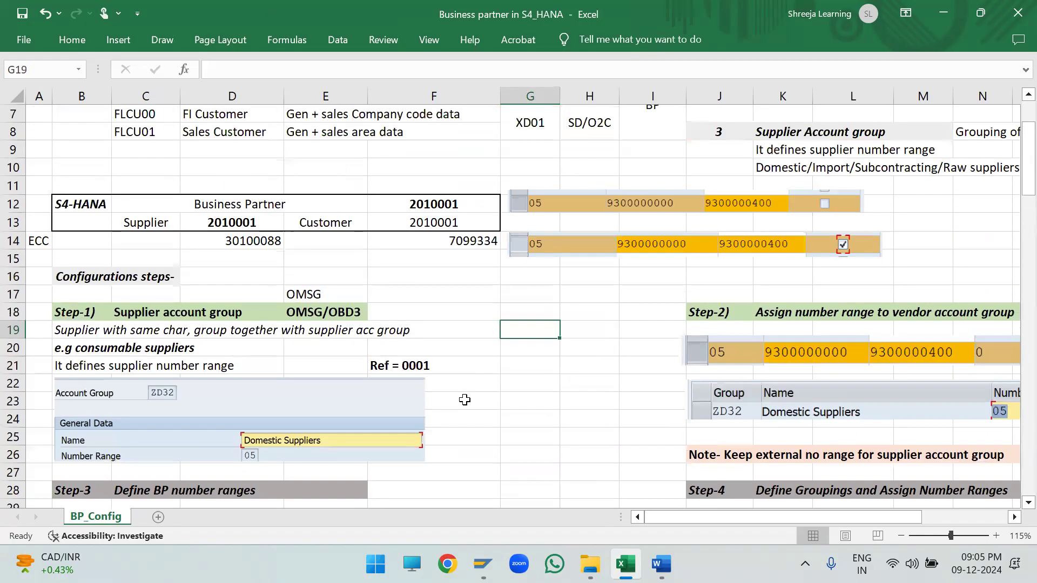
{"action": "scroll", "coordinate": [465, 400], "scroll_direction": "up", "scroll_amount": 2}
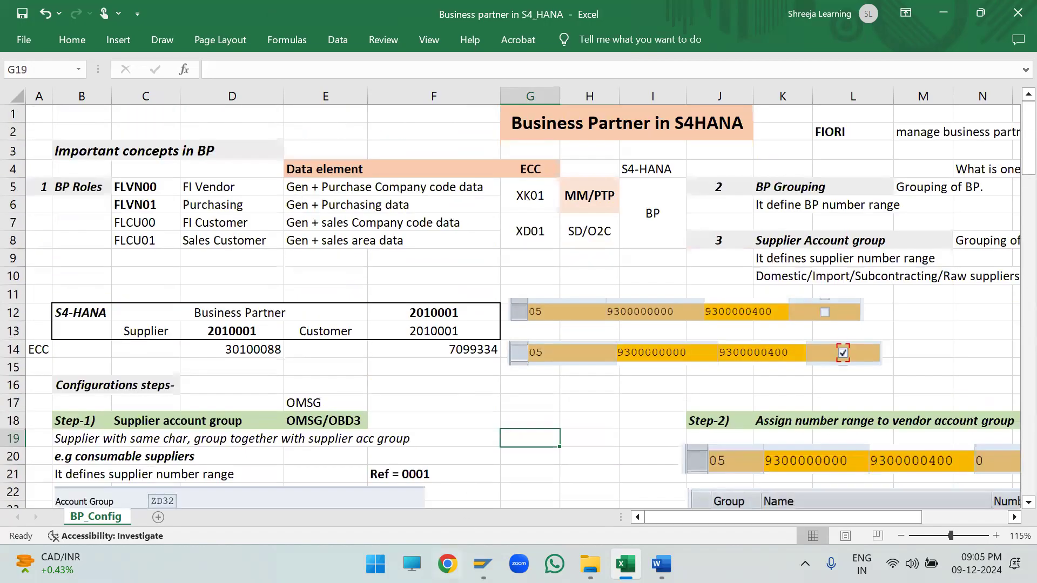
{"action": "mouse_move", "coordinate": [482, 564]}
{"action": "left_click", "coordinate": [53, 114]}
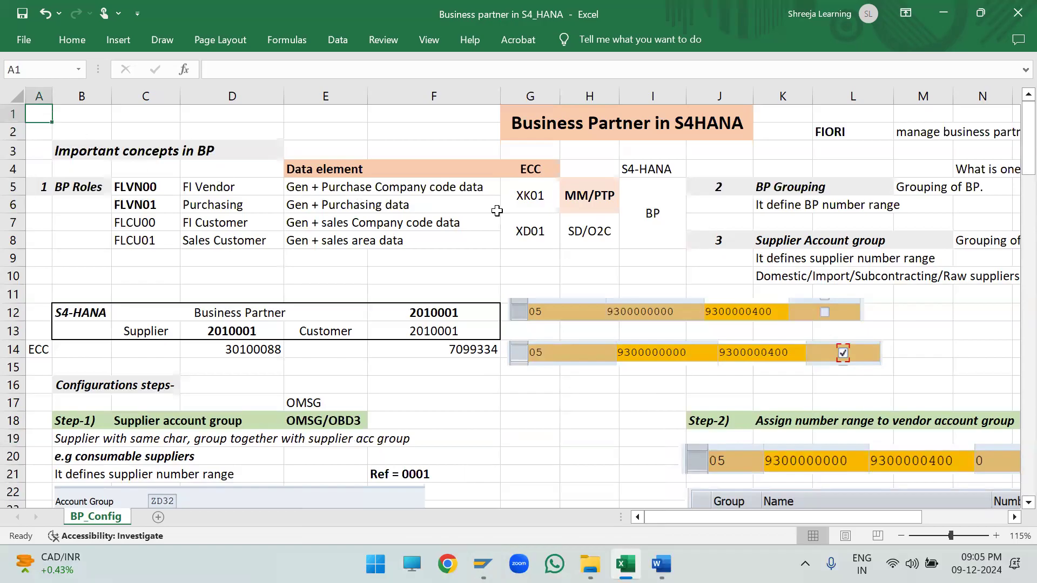
{"action": "left_click", "coordinate": [477, 156]}
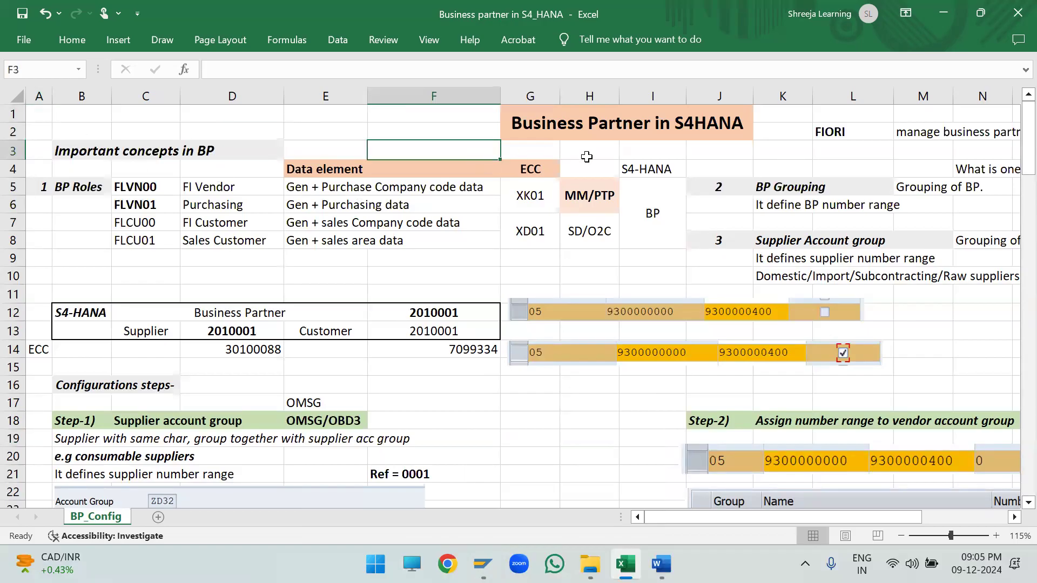